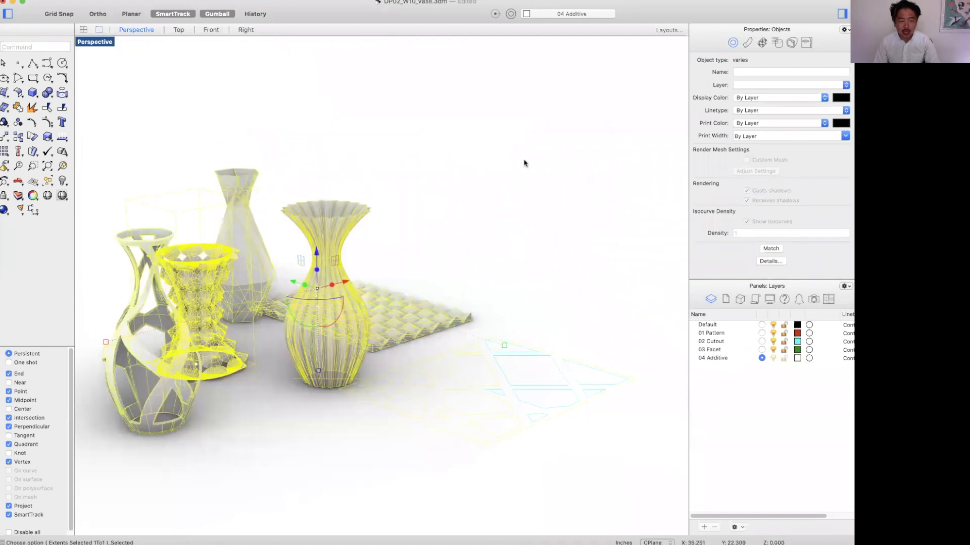
# Switch the Perspective viewport from Rendered to Shaded display mode
pyautogui.moveTo(541, 226)
pyautogui.mouseDown(button='right')
pyautogui.moveTo(482, 221)
pyautogui.moveTo(521, 214)
pyautogui.moveTo(510, 217)
pyautogui.moveTo(510, 188)
pyautogui.mouseUp(button='right')
pyautogui.click(106, 43)
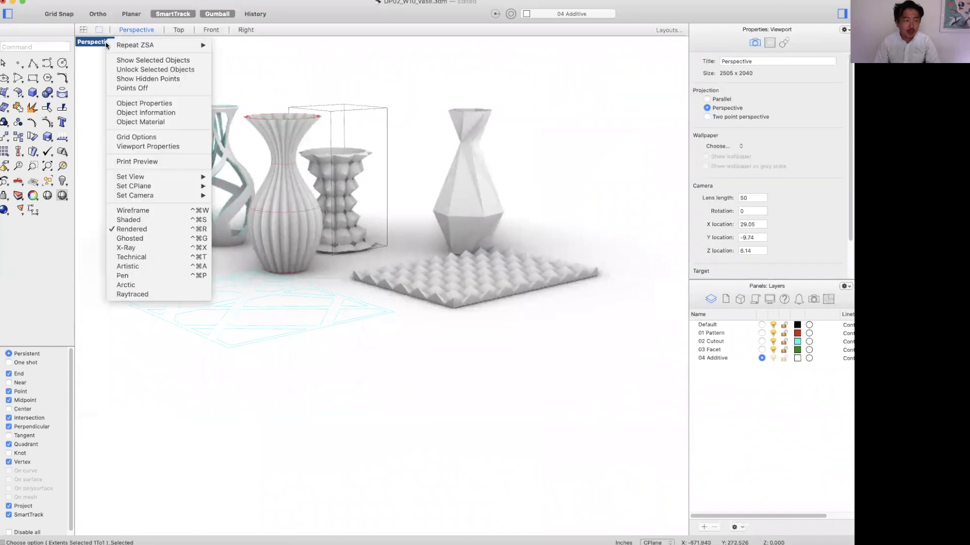
pyautogui.click(142, 220)
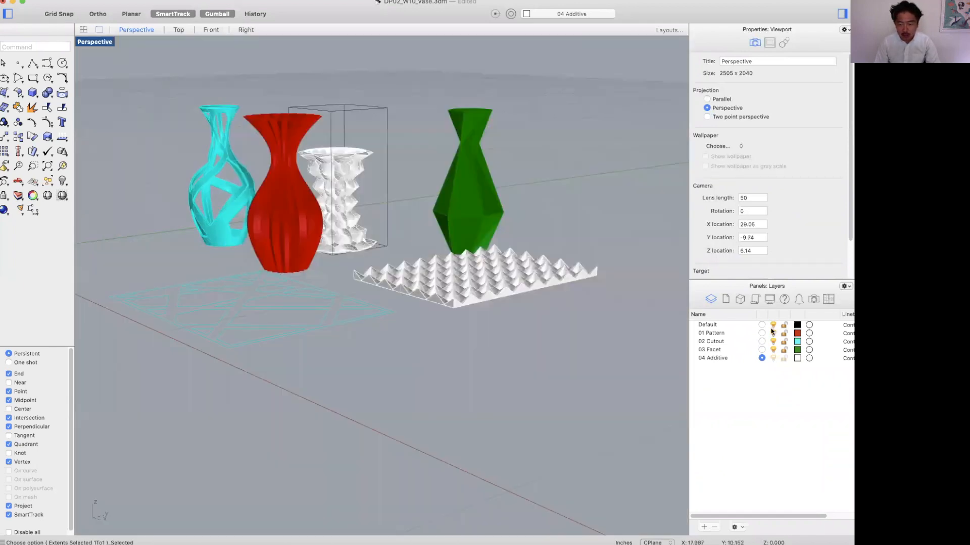
# Make the 01 Pattern layer current and hide the 02 Cutout, 03 Facet and 04 Additive layers
pyautogui.click(774, 349)
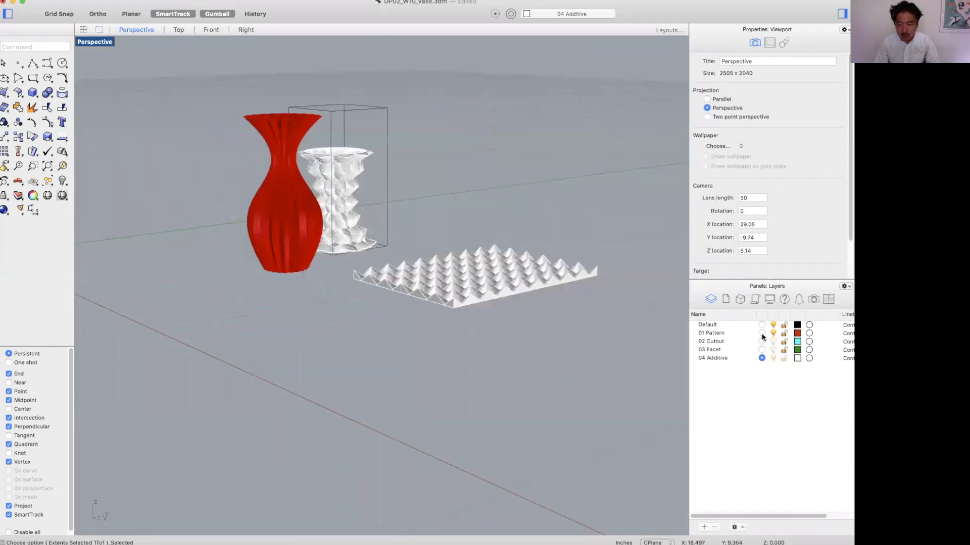
pyautogui.click(762, 334)
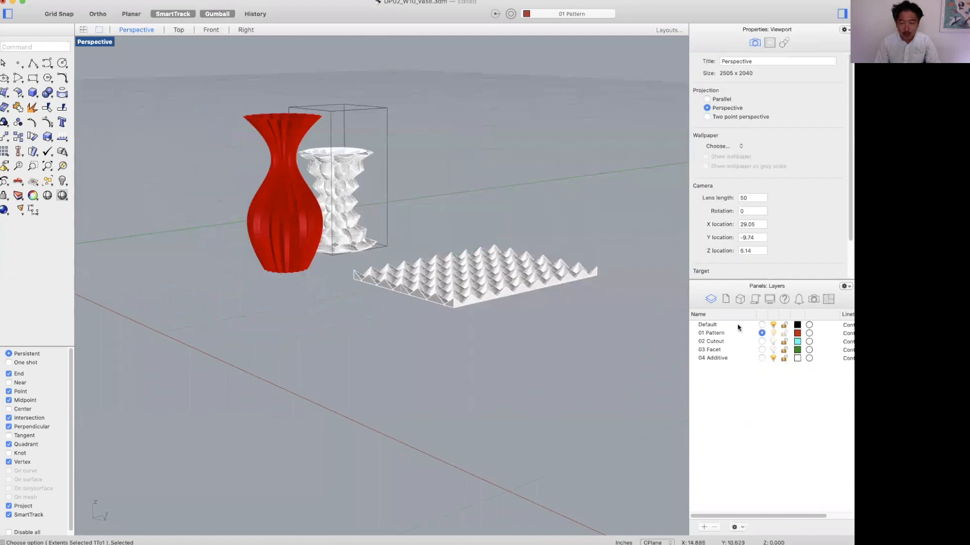
pyautogui.click(773, 358)
pyautogui.moveTo(455, 329); pyautogui.dragTo(567, 282, button='right')
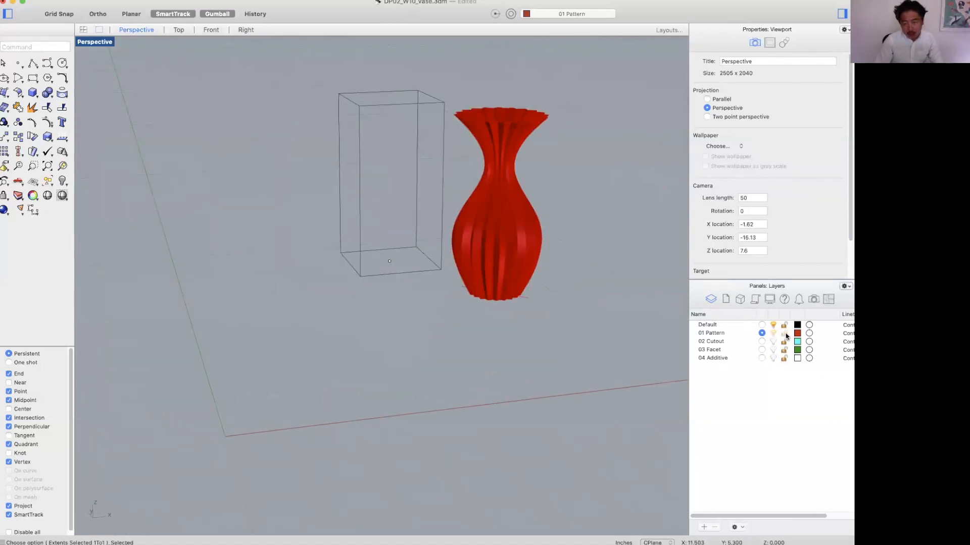
pyautogui.moveTo(537, 214); pyautogui.dragTo(567, 281, button='right')
# Turn on Grid Snap and move the existing wireframe box so its front base corner sits on the origin
pyautogui.moveTo(439, 283); pyautogui.dragTo(488, 376)
pyautogui.moveTo(520, 269); pyautogui.dragTo(510, 270, button='right')
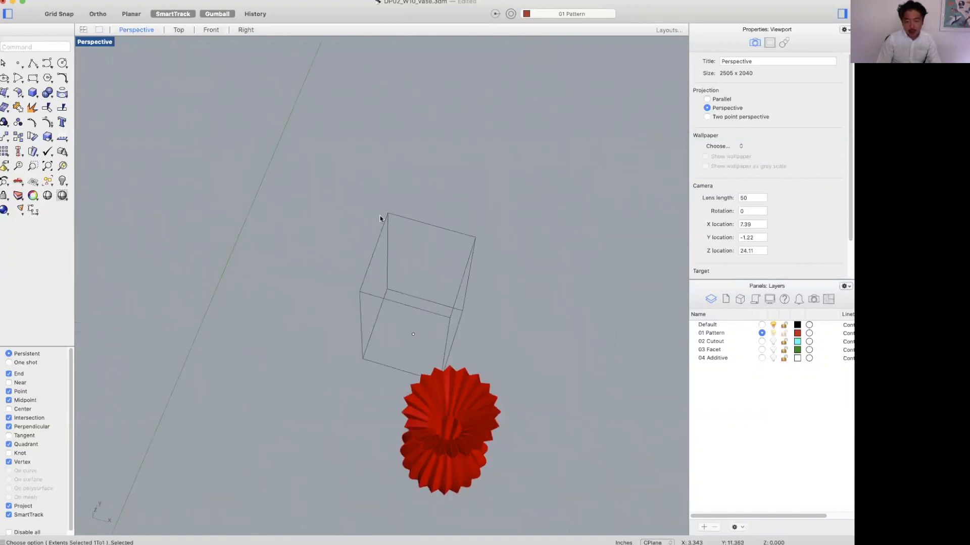
pyautogui.moveTo(380, 219); pyautogui.dragTo(338, 210, button='right')
pyautogui.moveTo(338, 210); pyautogui.dragTo(474, 368)
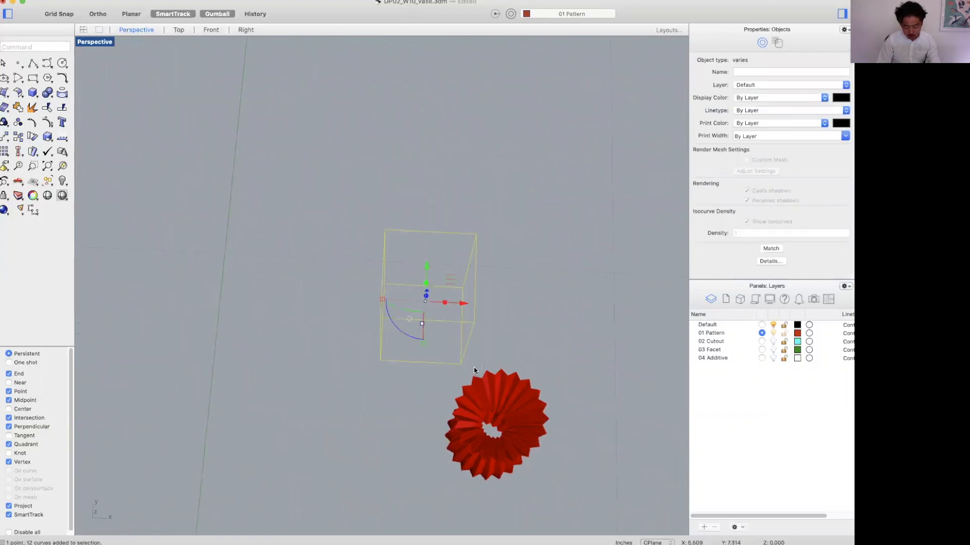
pyautogui.write('n')
pyautogui.press('Return')
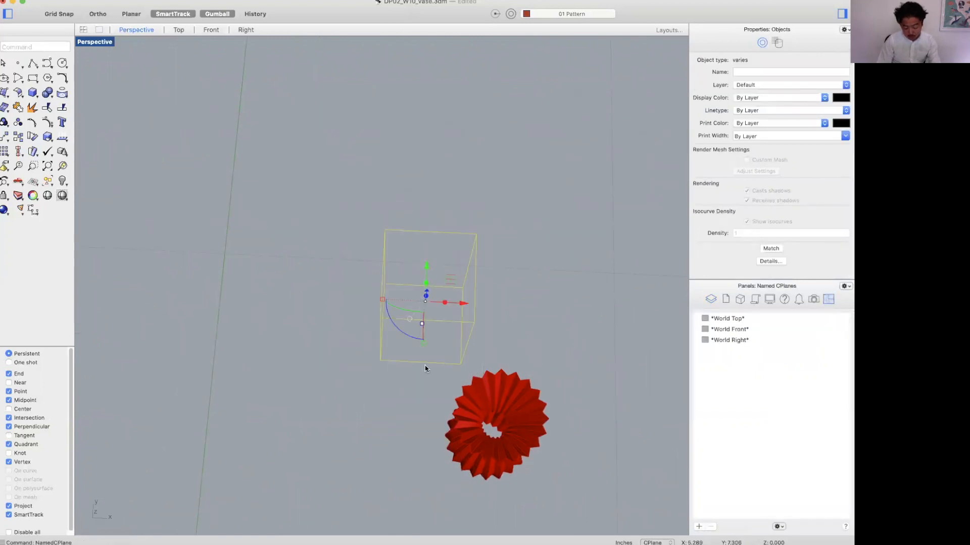
pyautogui.write('m')
pyautogui.press('Return')
pyautogui.click(381, 360)
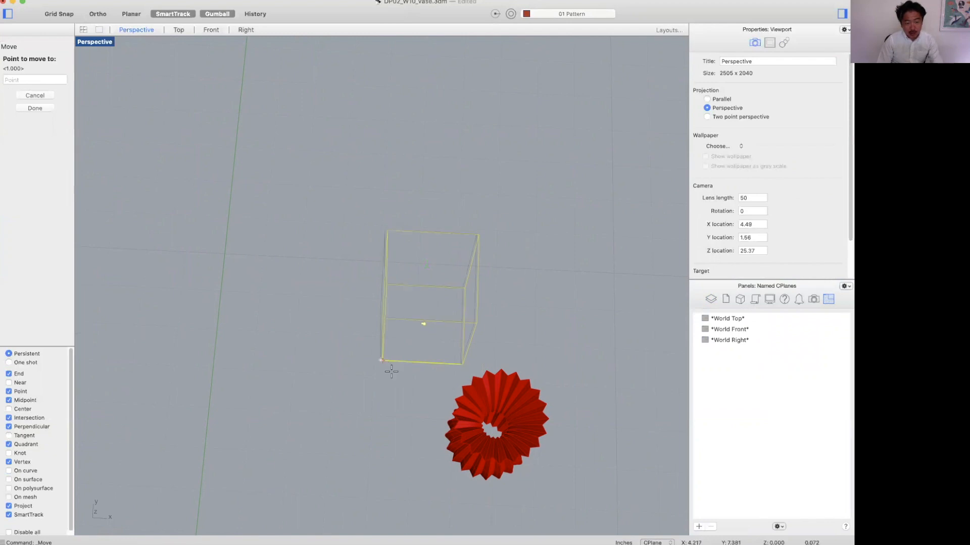
pyautogui.scroll(-4, 391, 367)
pyautogui.keyDown('shift'); pyautogui.moveTo(395, 365); pyautogui.dragTo(503, 207, button='right'); pyautogui.keyUp('shift')
pyautogui.click(59, 14)
pyautogui.click(354, 433)
pyautogui.click(446, 438)
pyautogui.keyDown('shift'); pyautogui.moveTo(446, 438); pyautogui.dragTo(412, 303, button='right'); pyautogui.keyUp('shift')
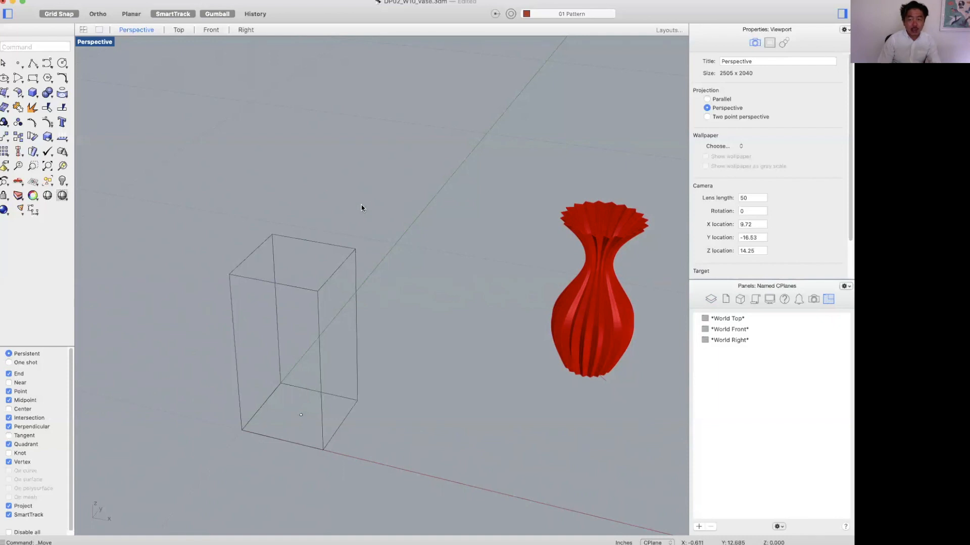
# Delete the old wireframe box and its point, and create a solid box 2 by 2 inches and 4 inches high from the origin
pyautogui.moveTo(170, 185); pyautogui.dragTo(416, 465)
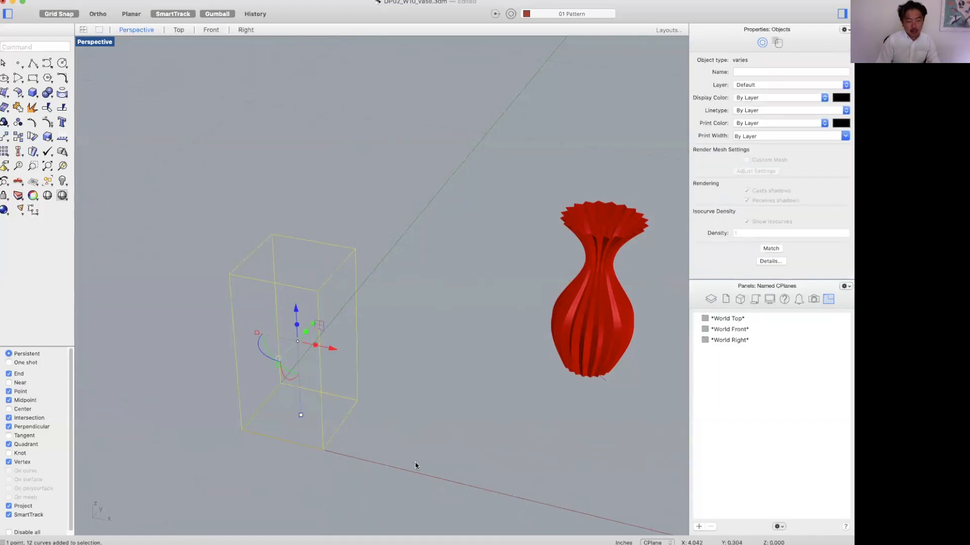
pyautogui.press('Delete')
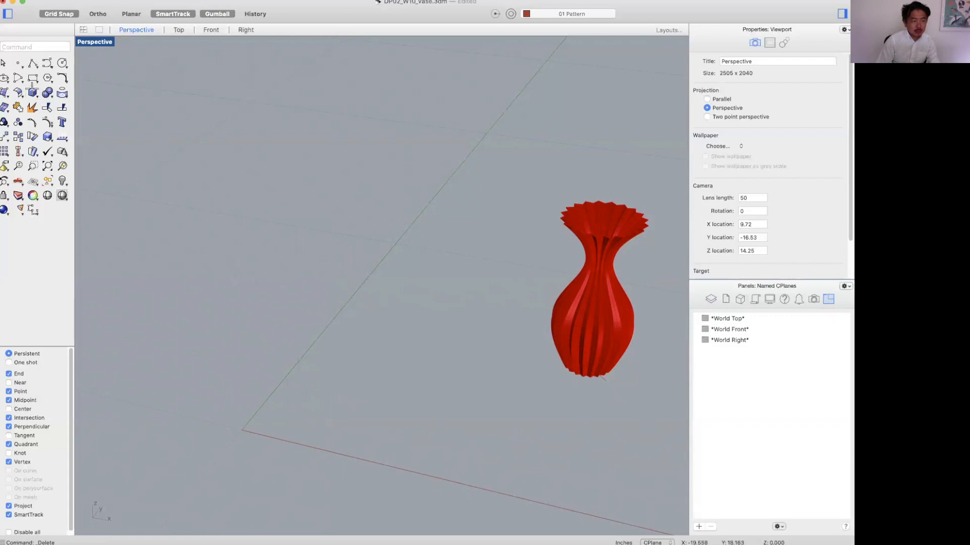
pyautogui.click(33, 93)
pyautogui.click(273, 421)
pyautogui.write('2')
pyautogui.press('Return')
pyautogui.write('2')
pyautogui.press('Return')
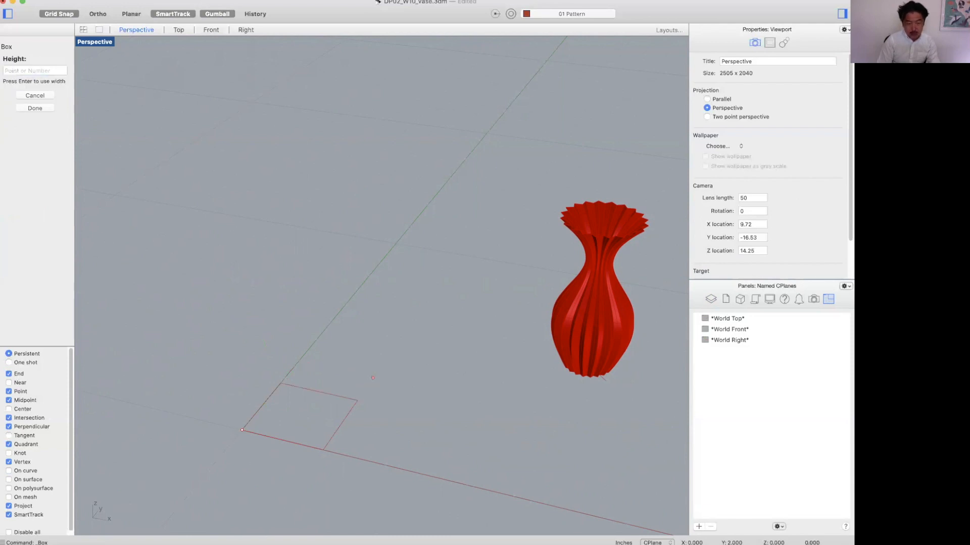
pyautogui.write('4')
pyautogui.press('Return')
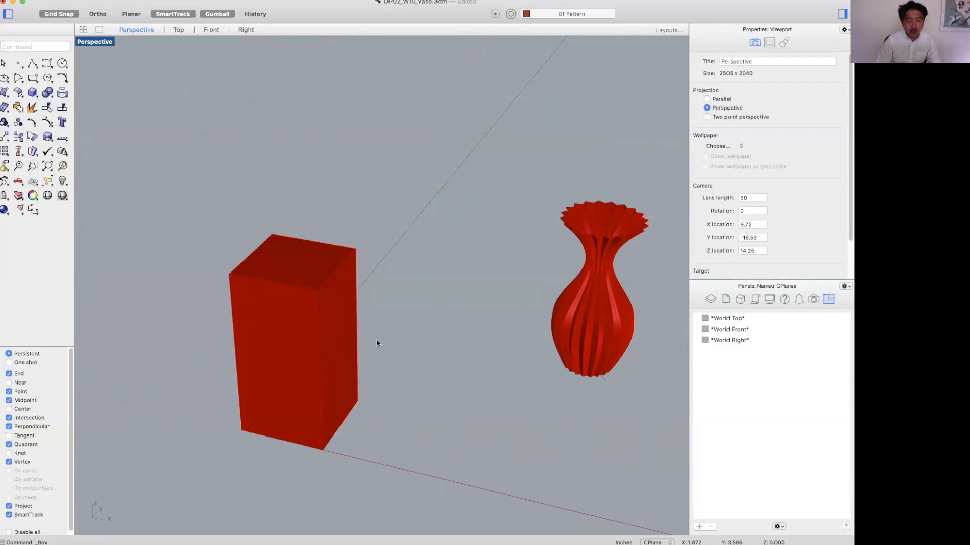
# Dimension the width and depth of the box along its two base edges
pyautogui.keyDown('shift'); pyautogui.moveTo(417, 295); pyautogui.dragTo(530, 324, button='right'); pyautogui.keyUp('shift')
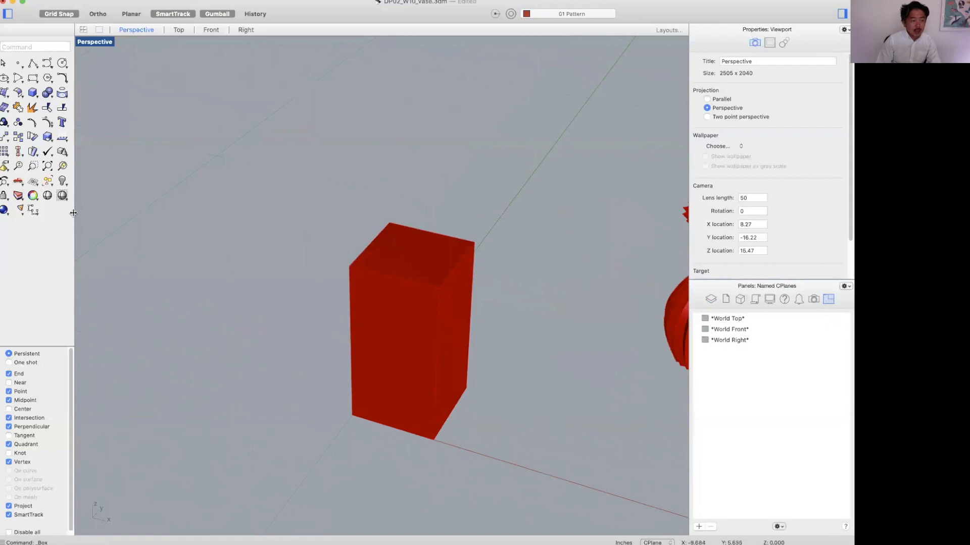
pyautogui.click(29, 212)
pyautogui.click(352, 415)
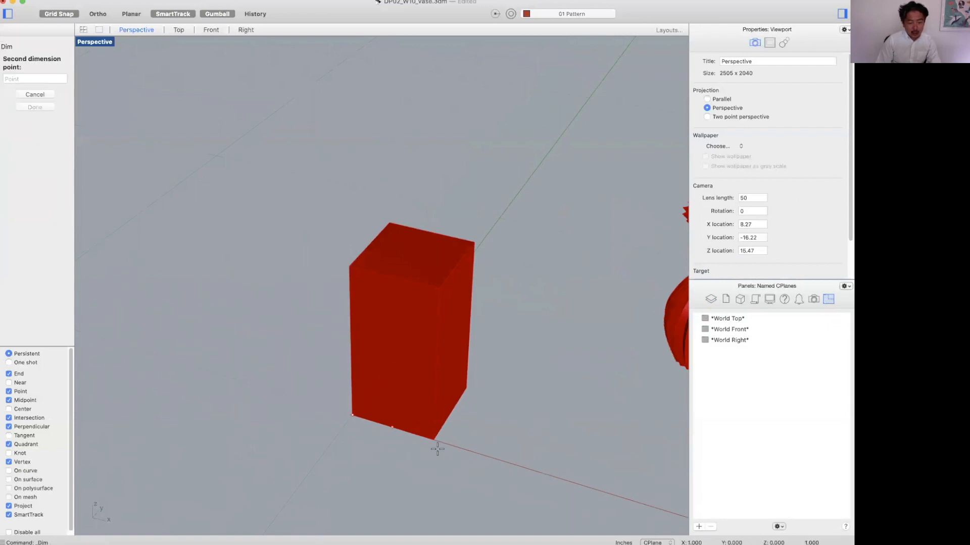
pyautogui.click(433, 440)
pyautogui.click(370, 483)
pyautogui.moveTo(438, 436); pyautogui.dragTo(422, 423, button='right')
pyautogui.rightClick(422, 423)
pyautogui.click(422, 424)
pyautogui.click(464, 391)
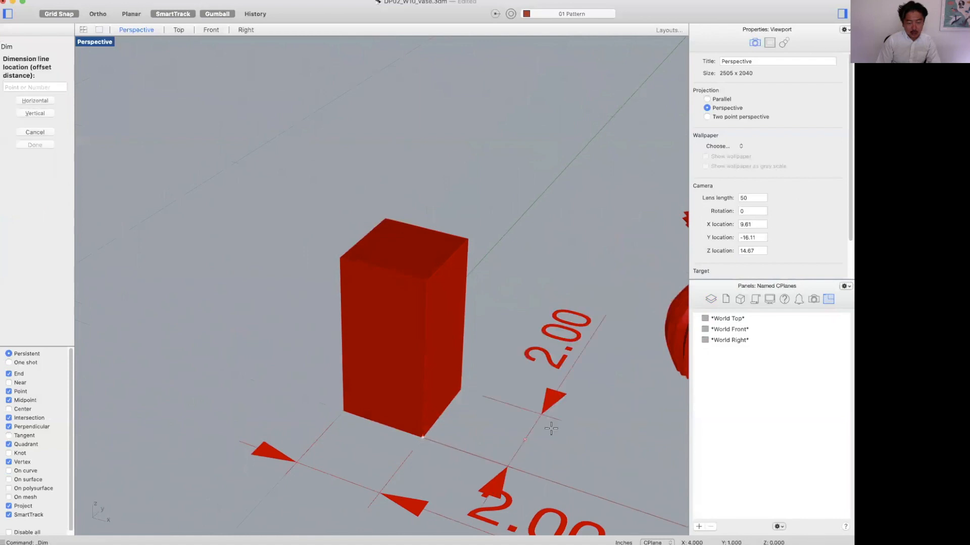
pyautogui.click(546, 422)
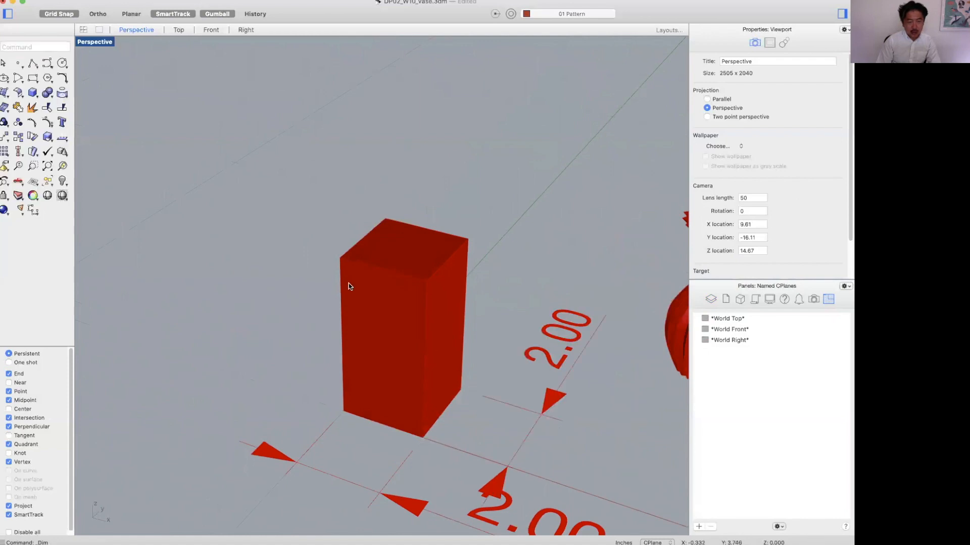
# Show all four viewports and dimension the height of the box in the Front view
pyautogui.doubleClick(95, 42)
pyautogui.moveTo(135, 308); pyautogui.dragTo(278, 299, button='right')
pyautogui.rightClick(173, 340)
pyautogui.click(181, 342)
pyautogui.click(180, 444)
pyautogui.click(153, 439)
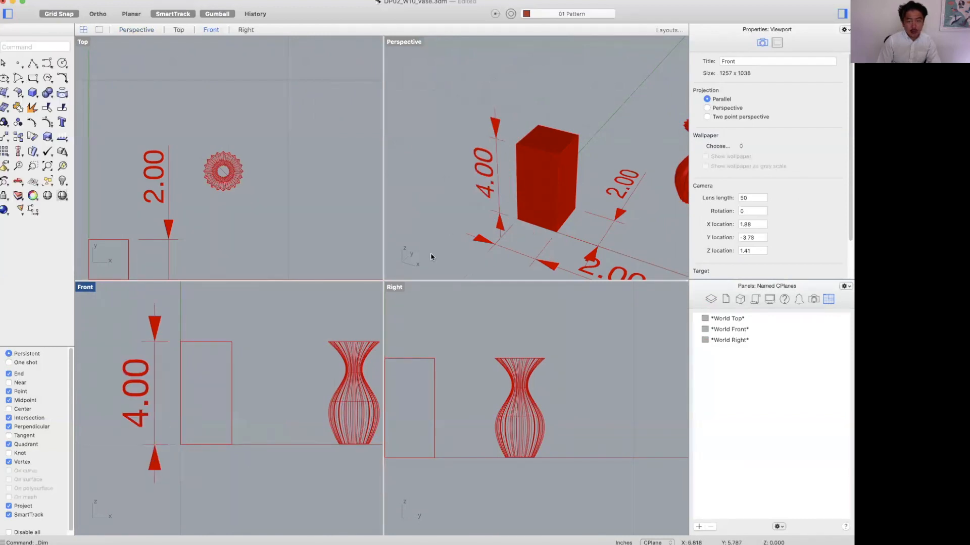
# Duplicate all edges of the box as curves on the current layer with DupEdge and delete the solid box
pyautogui.moveTo(526, 131); pyautogui.dragTo(550, 151, button='right')
pyautogui.write('DupEdge')
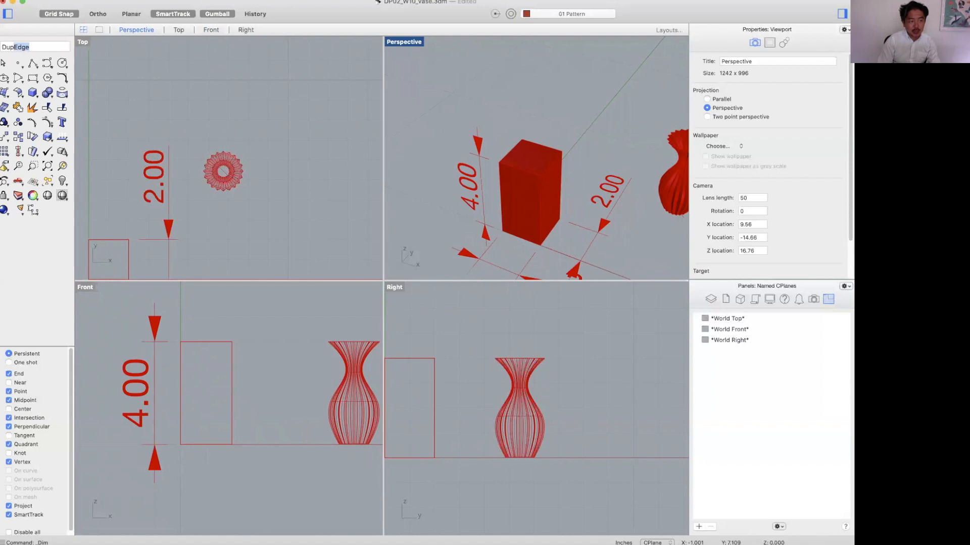
pyautogui.press('Return')
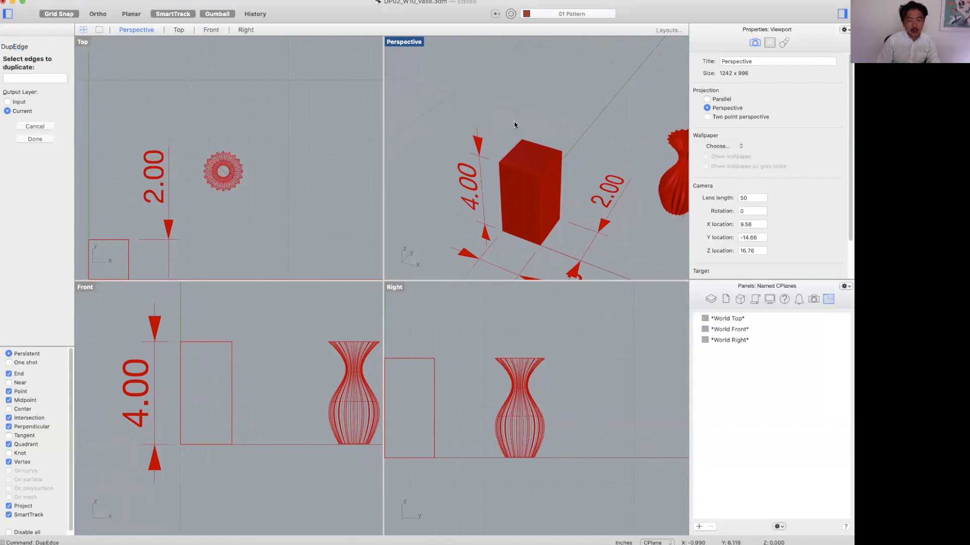
pyautogui.moveTo(490, 119); pyautogui.dragTo(581, 262)
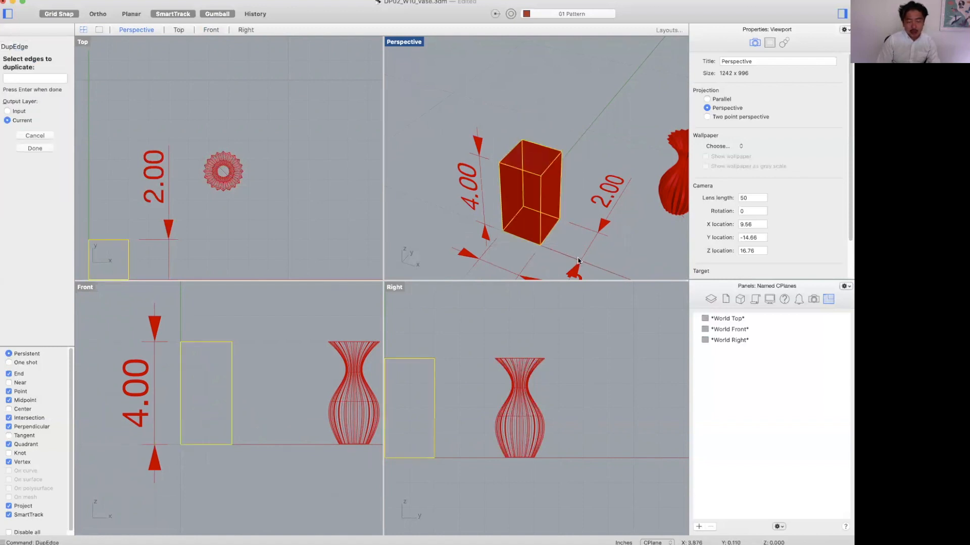
pyautogui.press('Return')
pyautogui.click(588, 155)
pyautogui.click(538, 157)
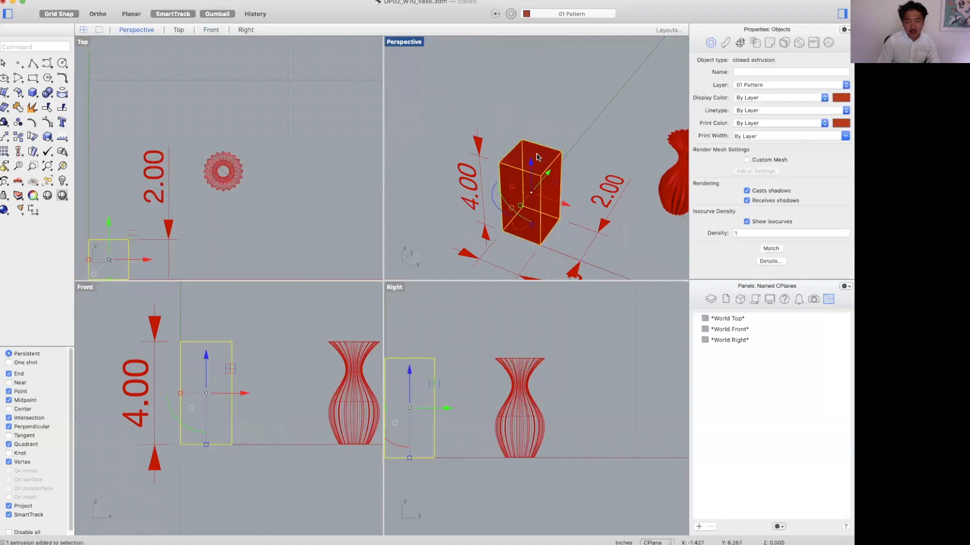
pyautogui.press('Delete')
# Move the twelve box edge curves to the Default layer
pyautogui.moveTo(540, 154)
pyautogui.mouseDown(button='right')
pyautogui.moveTo(512, 156)
pyautogui.moveTo(556, 141)
pyautogui.moveTo(542, 136)
pyautogui.mouseUp(button='right')
pyautogui.moveTo(489, 98); pyautogui.dragTo(579, 237)
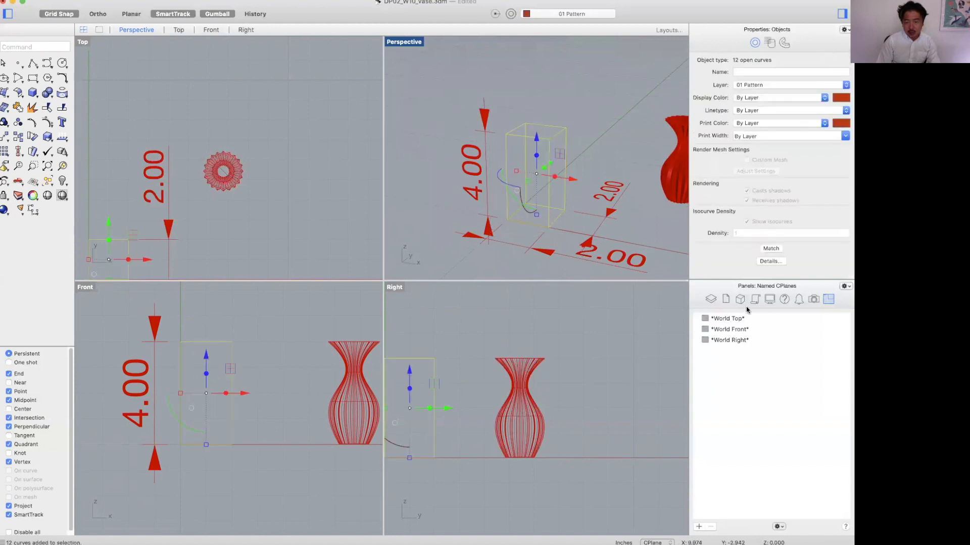
pyautogui.click(712, 300)
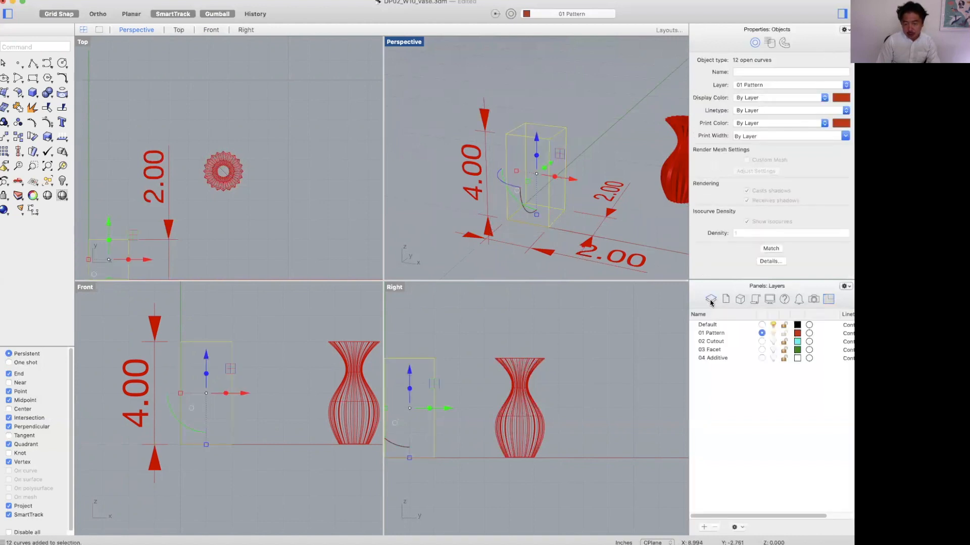
pyautogui.rightClick(728, 324)
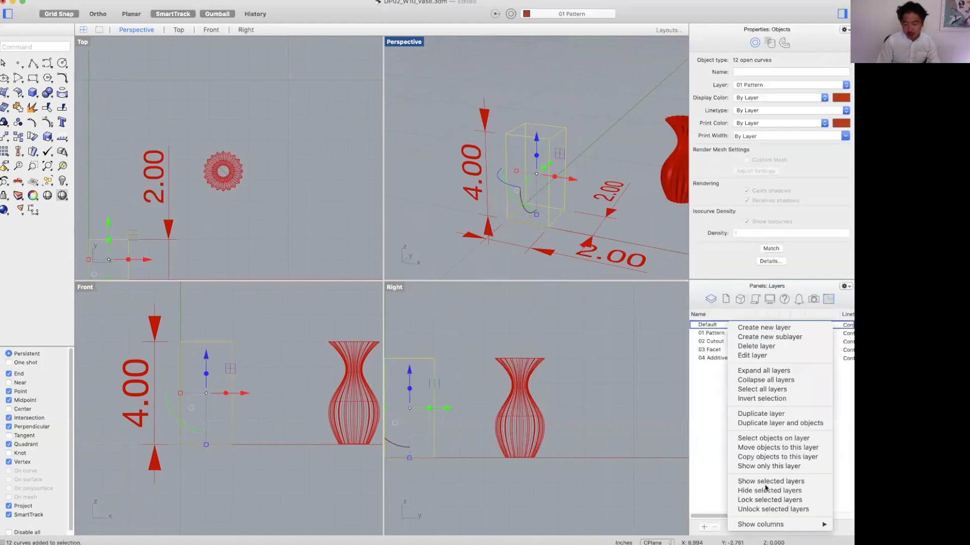
pyautogui.click(775, 448)
# Rename the Default layer as "bounding box" and deselect the curves
pyautogui.click(707, 326)
pyautogui.click(706, 325)
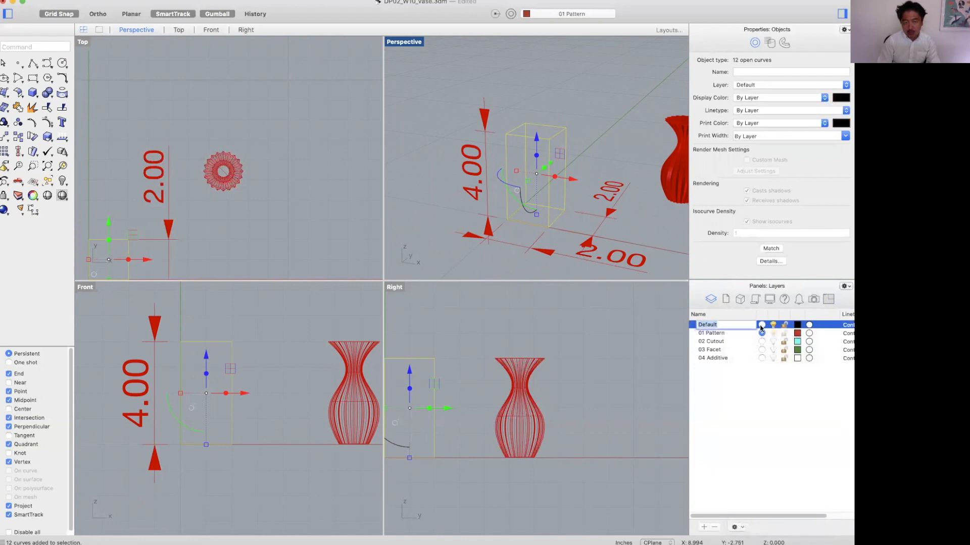
pyautogui.write('bounding box')
pyautogui.press('Return')
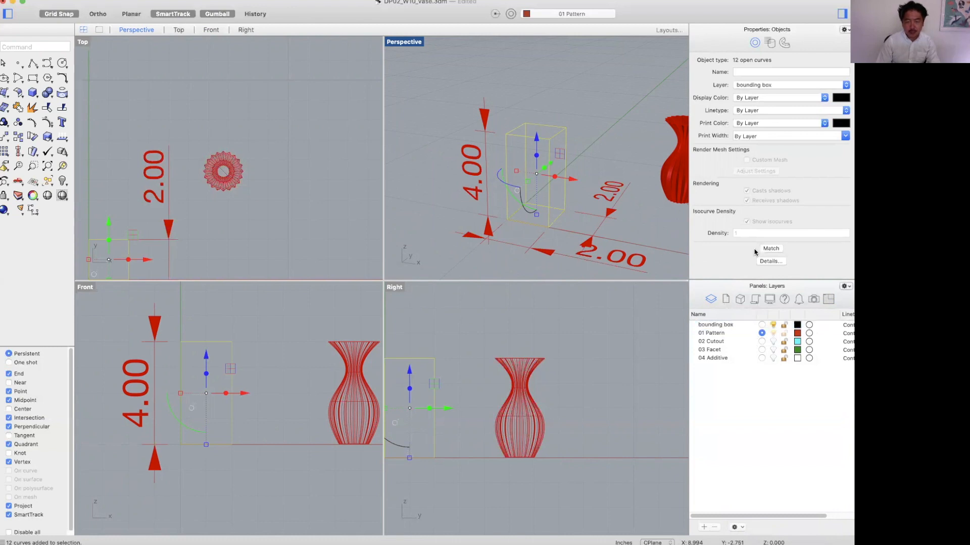
pyautogui.click(631, 133)
# Delete the height, depth and width dimensions around the wireframe box and maximize the Perspective viewport
pyautogui.moveTo(570, 146); pyautogui.dragTo(602, 101, button='right')
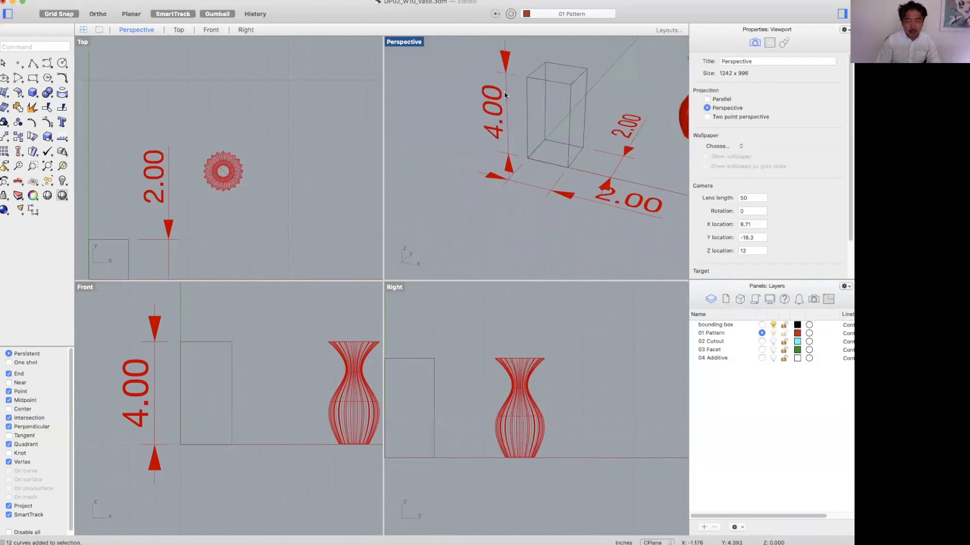
pyautogui.click(511, 125)
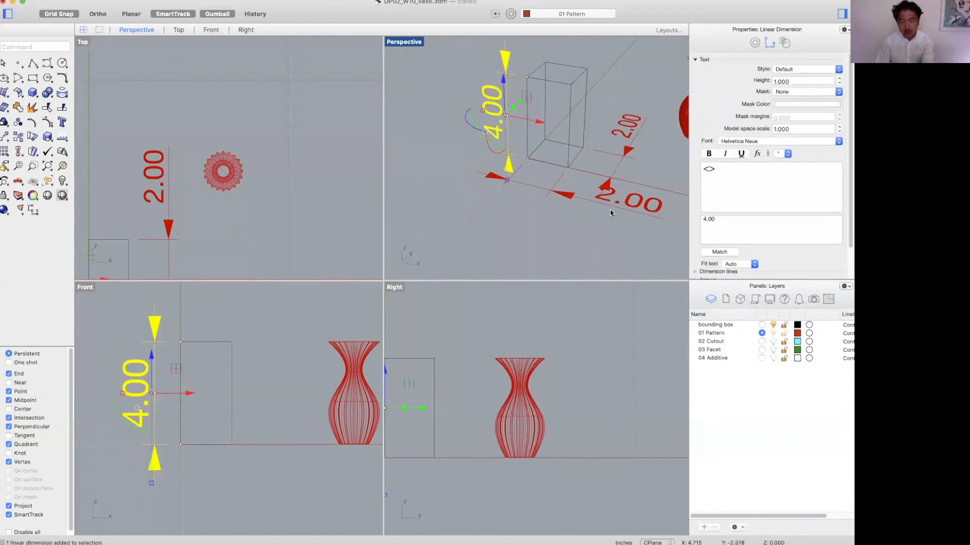
pyautogui.press('Delete')
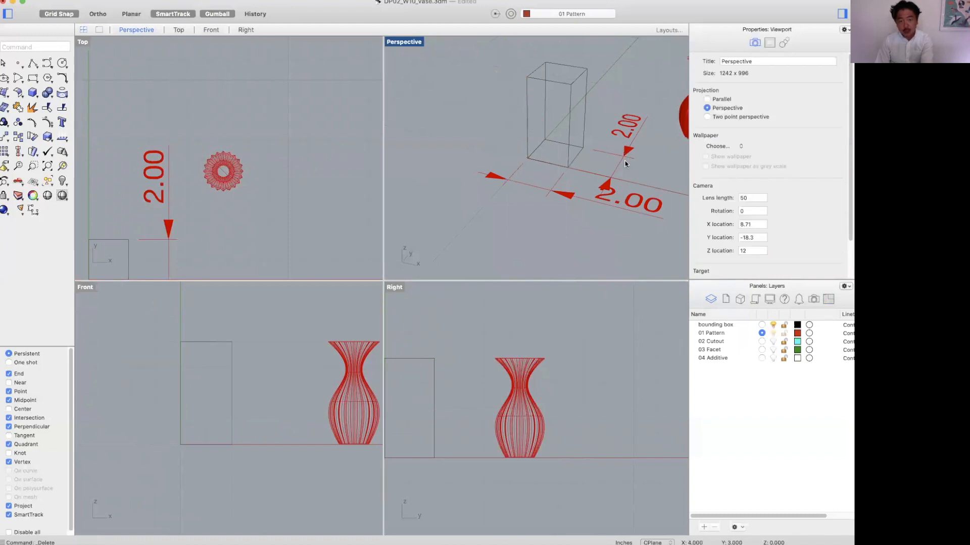
pyautogui.click(627, 153)
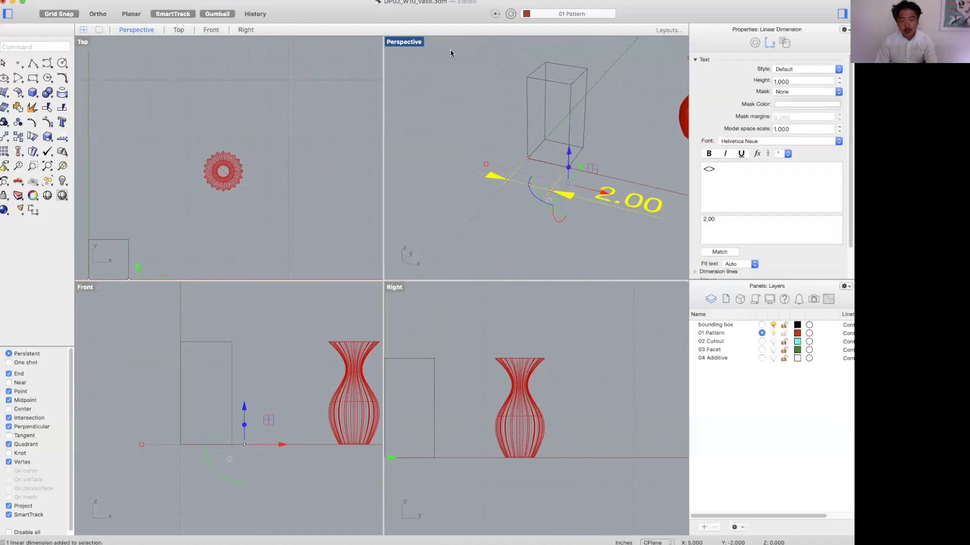
pyautogui.press('Delete')
pyautogui.doubleClick(398, 42)
pyautogui.moveTo(401, 77); pyautogui.dragTo(382, 246, button='right')
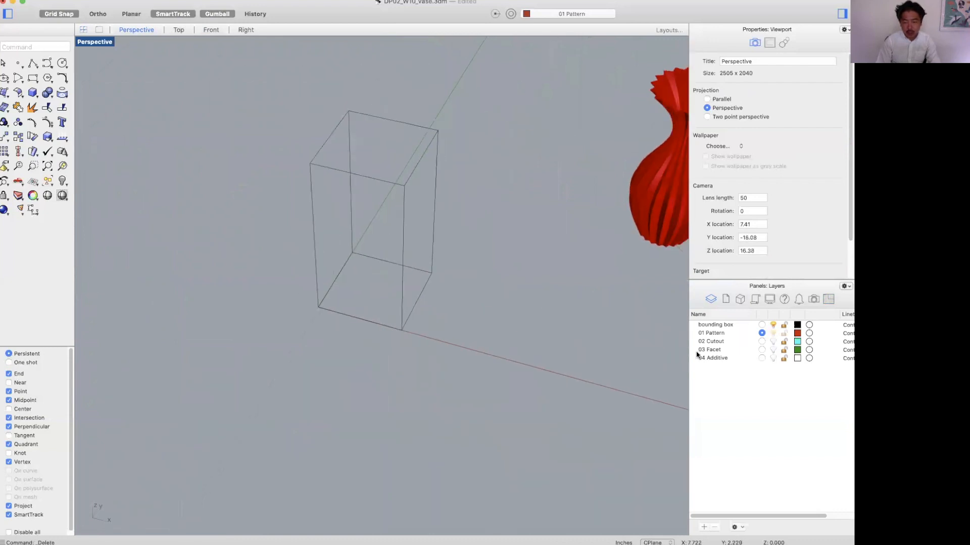
# Make the bounding box layer current and place a point object at the centre of the box's base
pyautogui.click(761, 325)
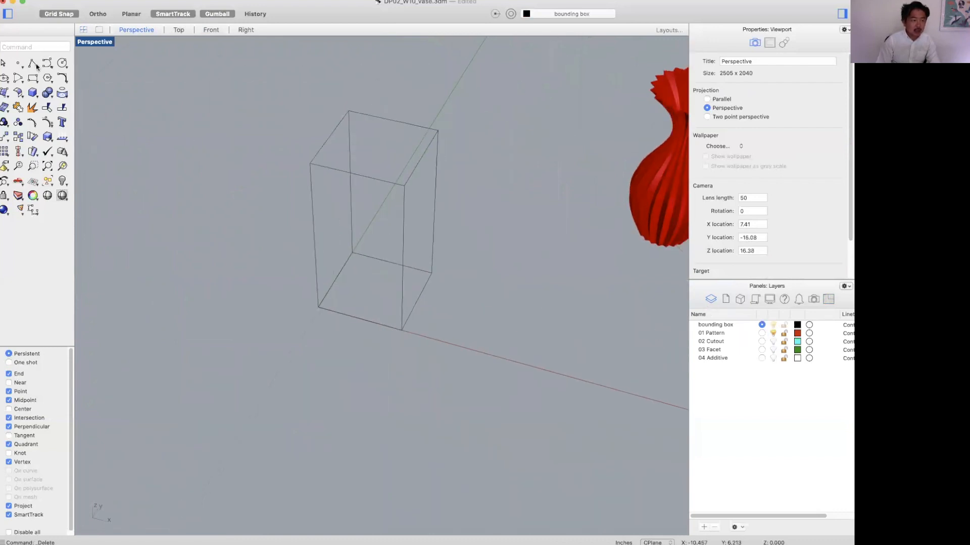
pyautogui.click(18, 64)
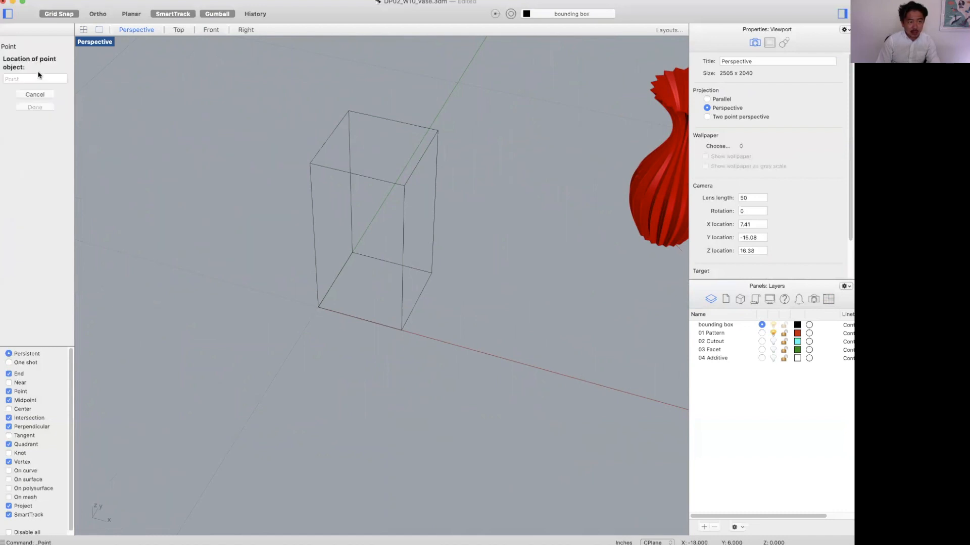
pyautogui.click(373, 289)
pyautogui.moveTo(387, 280)
pyautogui.mouseDown(button='right')
pyautogui.moveTo(428, 283)
pyautogui.moveTo(383, 292)
pyautogui.mouseUp(button='right')
pyautogui.moveTo(479, 260); pyautogui.dragTo(475, 286, button='right')
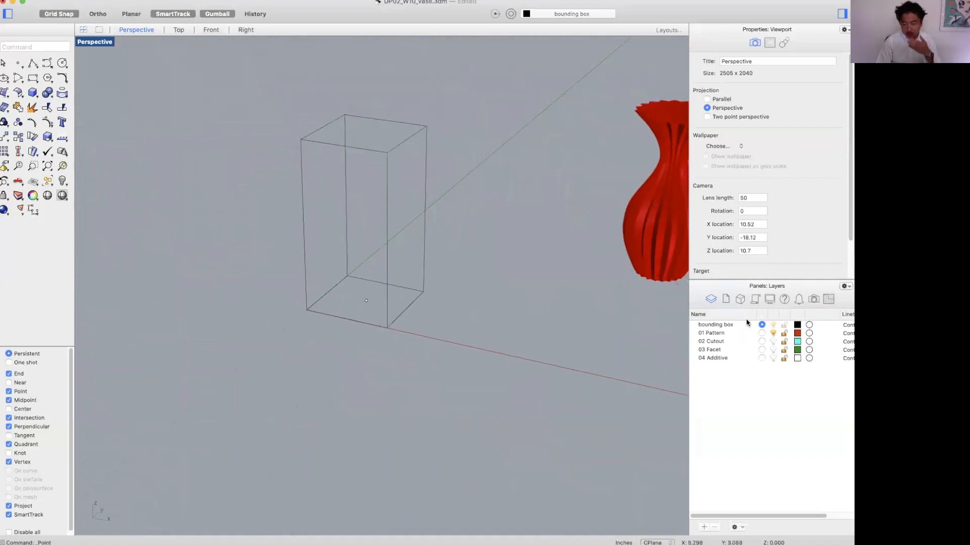
# Make 01 Pattern the current layer and lock the bounding box layer
pyautogui.click(761, 332)
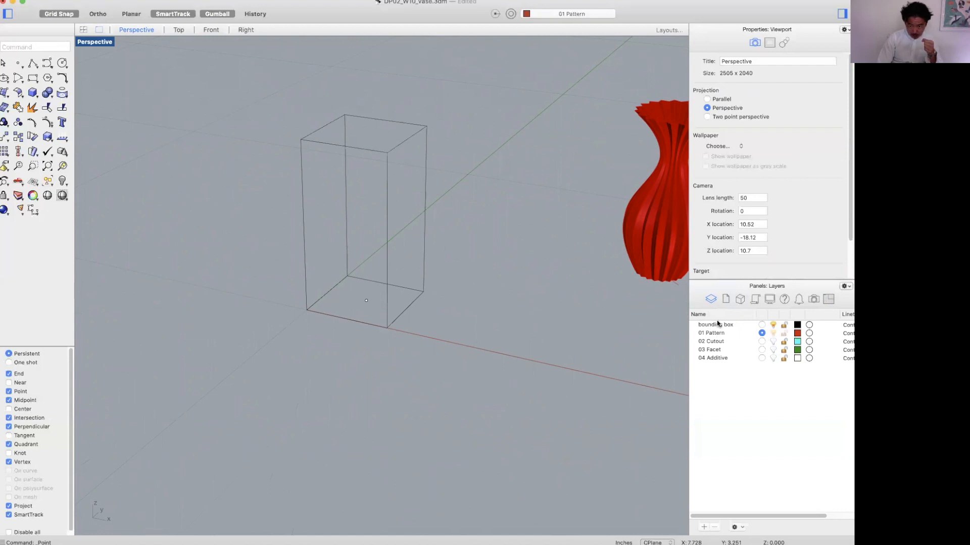
pyautogui.click(784, 326)
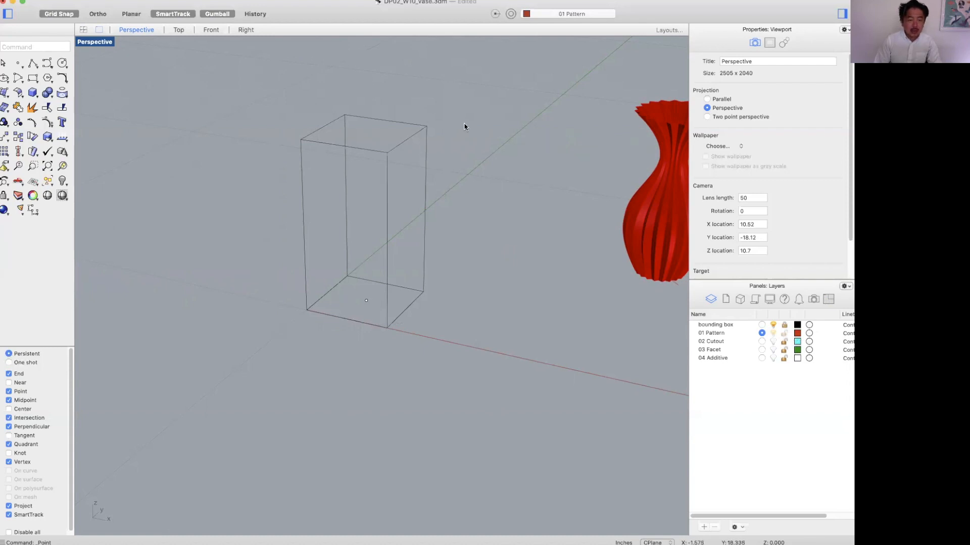
pyautogui.keyDown('shift'); pyautogui.moveTo(525, 180); pyautogui.dragTo(425, 185, button='right'); pyautogui.keyUp('shift')
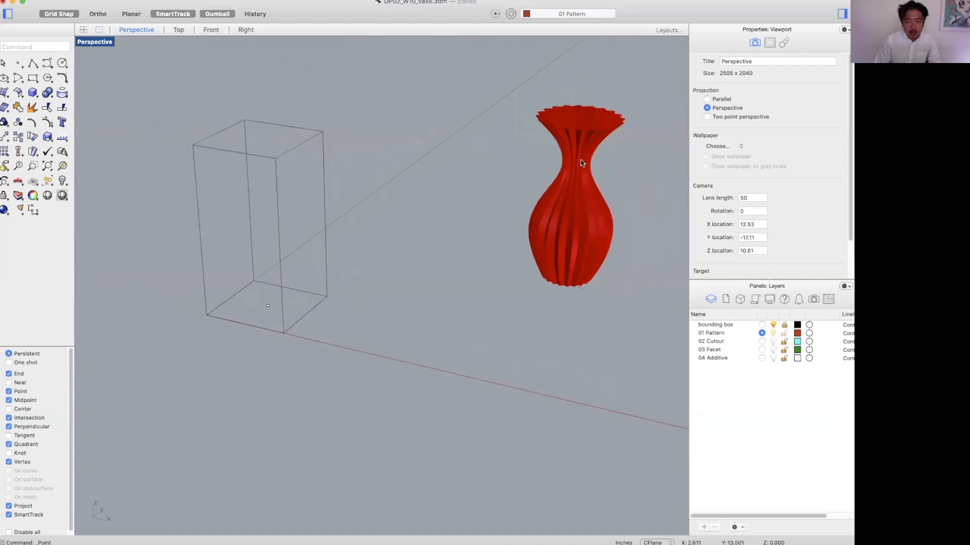
pyautogui.click(588, 187)
pyautogui.click(474, 173)
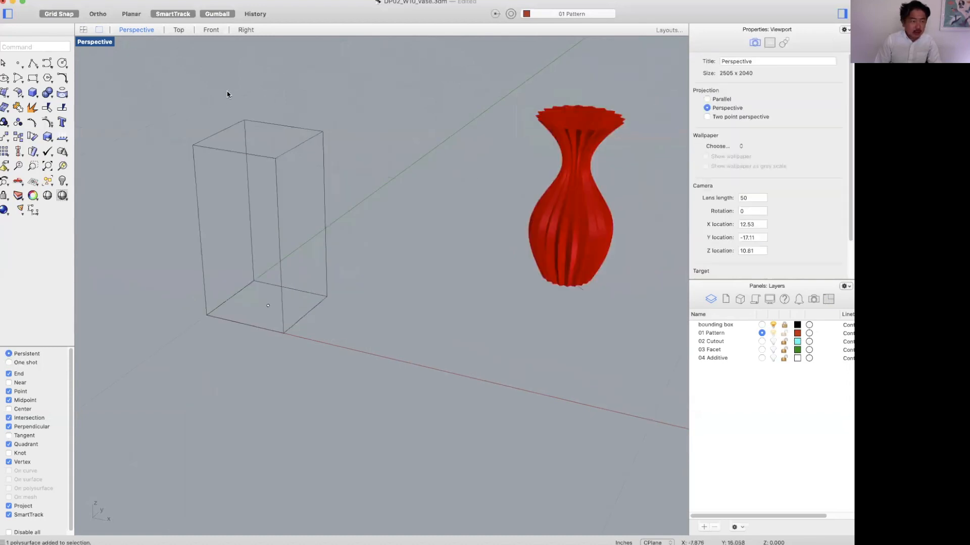
# With Grid Snap off, draw a 20-sided star in the Top view from the base's centre point to the box edge, second radius about 0.84 inch
pyautogui.doubleClick(98, 46)
pyautogui.moveTo(191, 179); pyautogui.dragTo(262, 136, button='right')
pyautogui.scroll(10, 191, 218)
pyautogui.moveTo(237, 201); pyautogui.dragTo(302, 169, button='right')
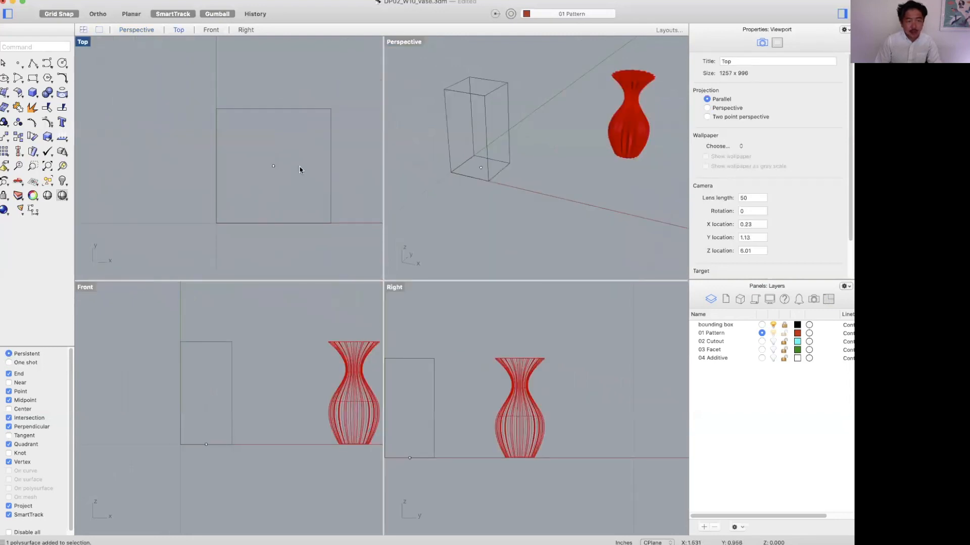
pyautogui.doubleClick(83, 42)
pyautogui.moveTo(395, 195); pyautogui.dragTo(353, 172, button='right')
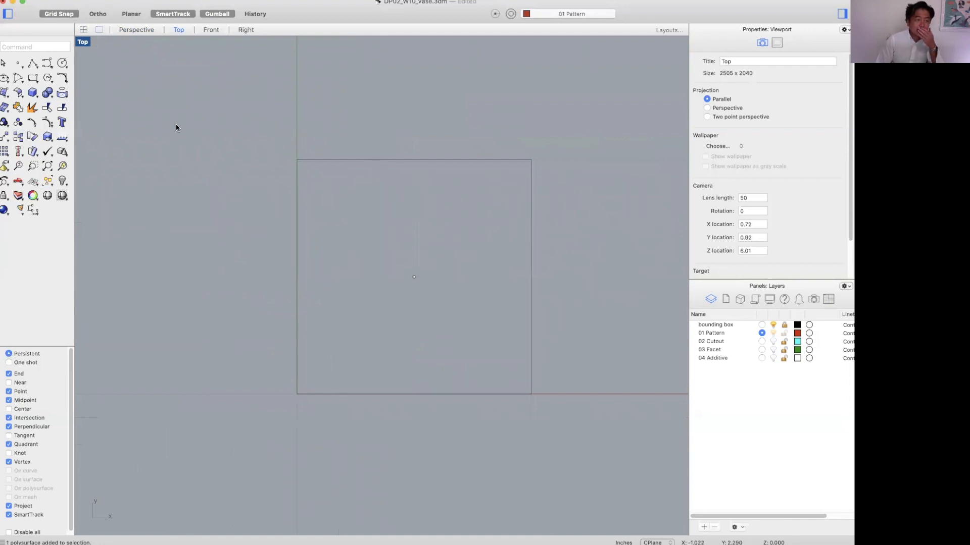
pyautogui.click(47, 80)
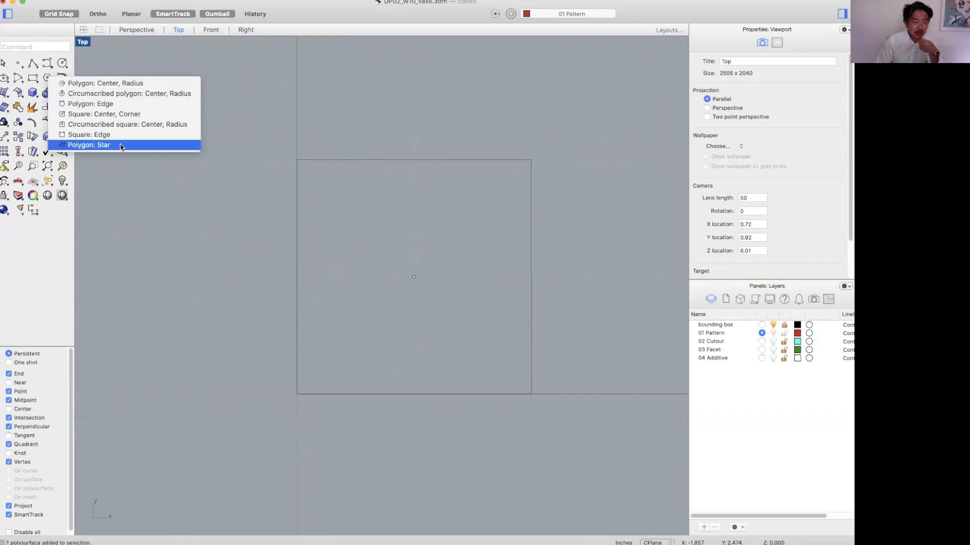
pyautogui.click(89, 145)
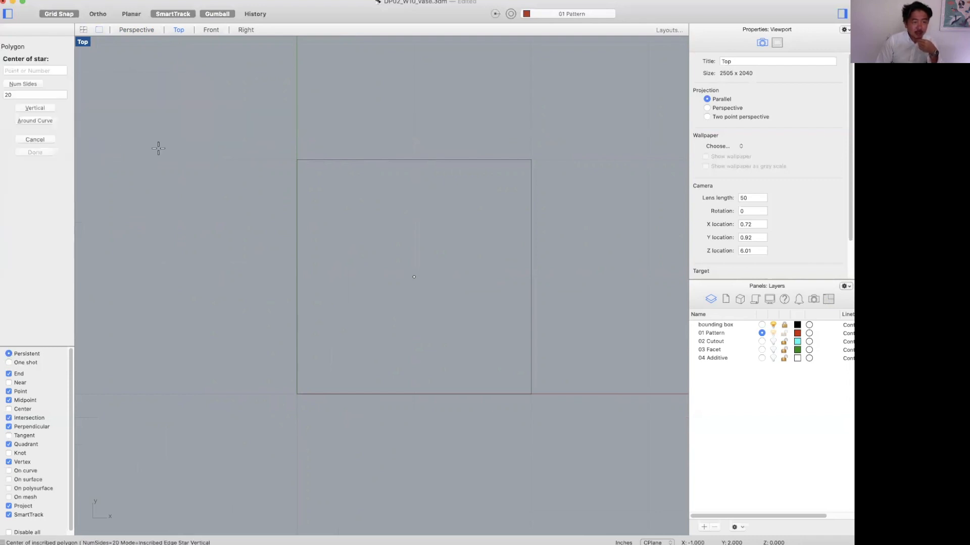
pyautogui.click(411, 277)
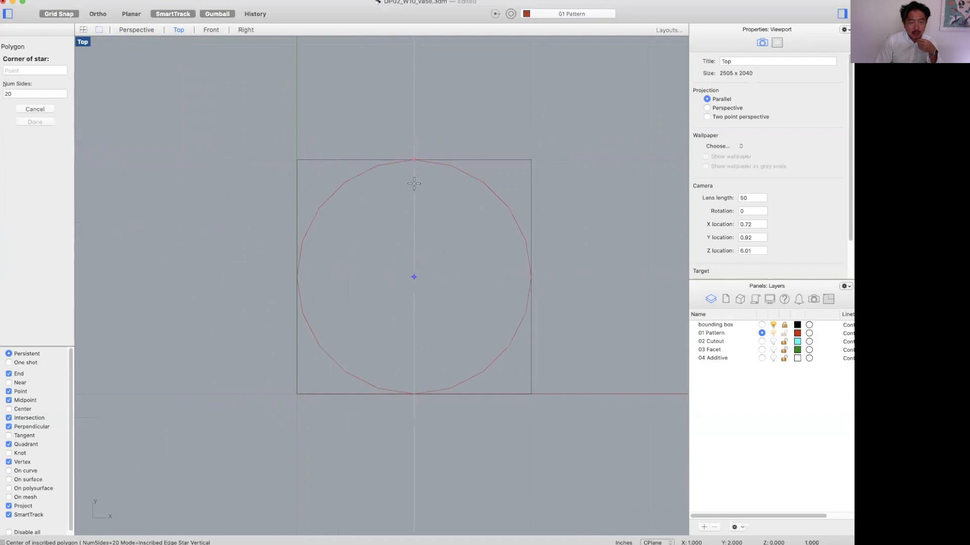
pyautogui.click(66, 14)
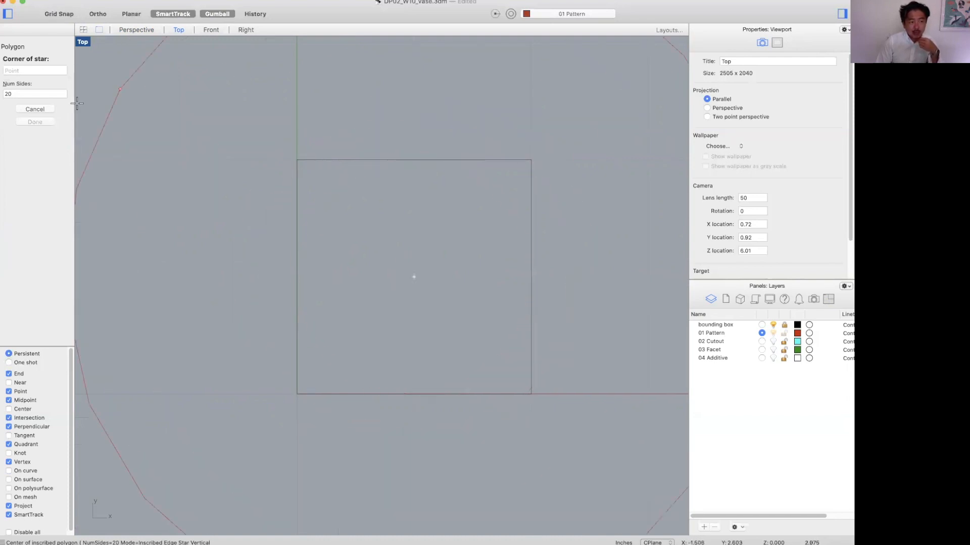
pyautogui.click(413, 160)
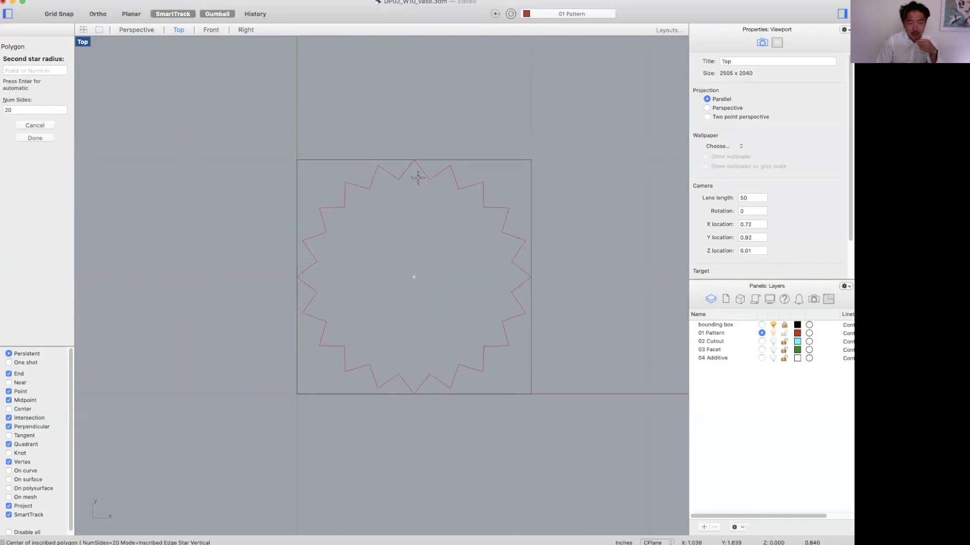
pyautogui.click(426, 177)
pyautogui.click(459, 101)
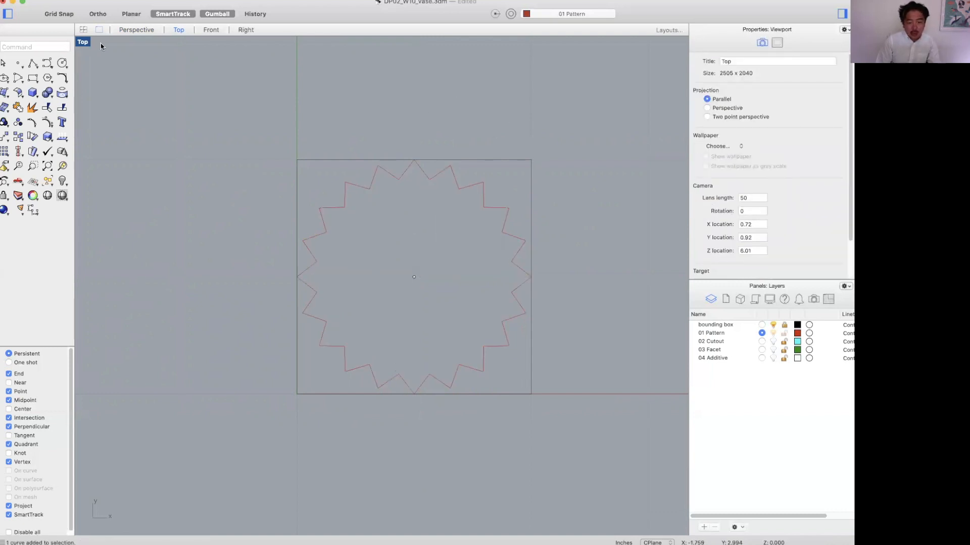
# Copy the star curve vertically in the Front view to three heights: lower third, upper third and just below the box's top
pyautogui.doubleClick(82, 43)
pyautogui.moveTo(457, 253); pyautogui.dragTo(523, 236, button='right')
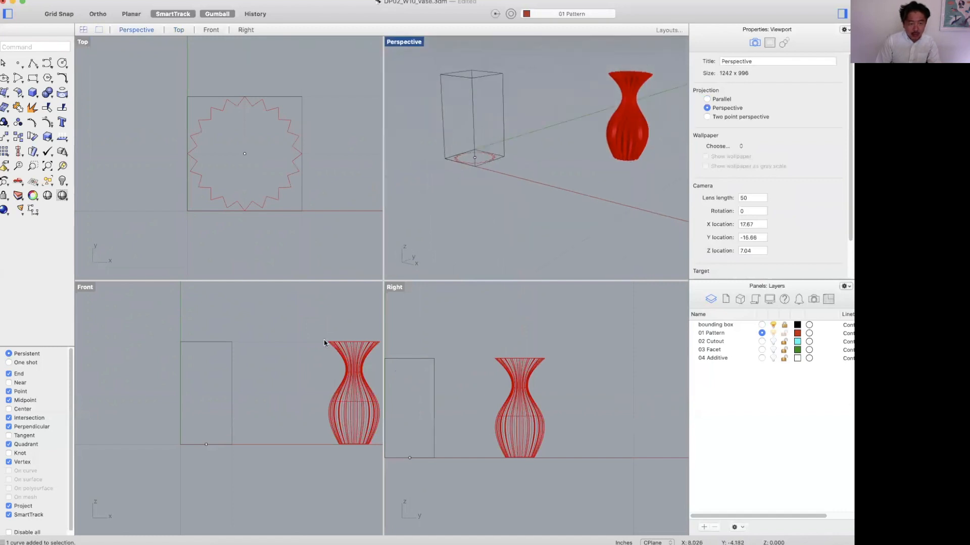
pyautogui.click(479, 173)
pyautogui.write('copy')
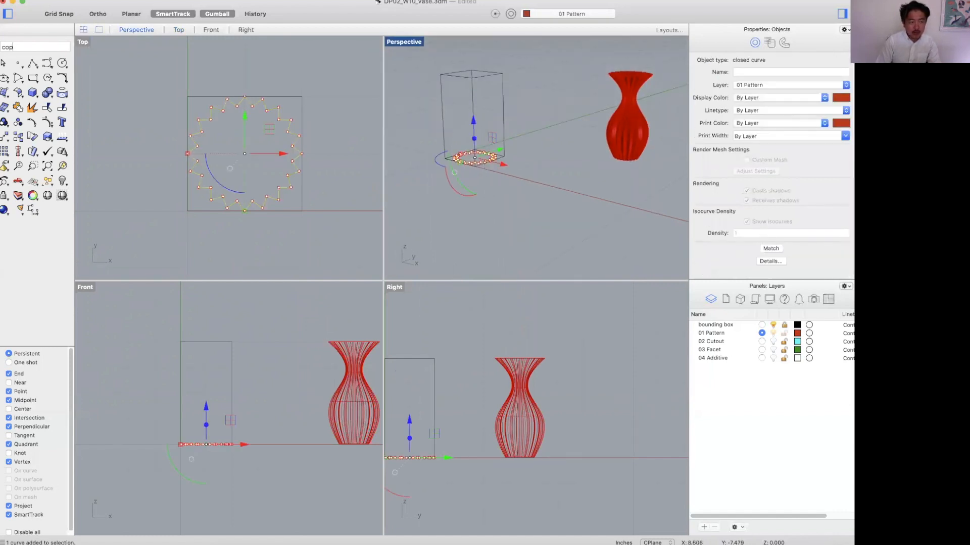
pyautogui.press('Return')
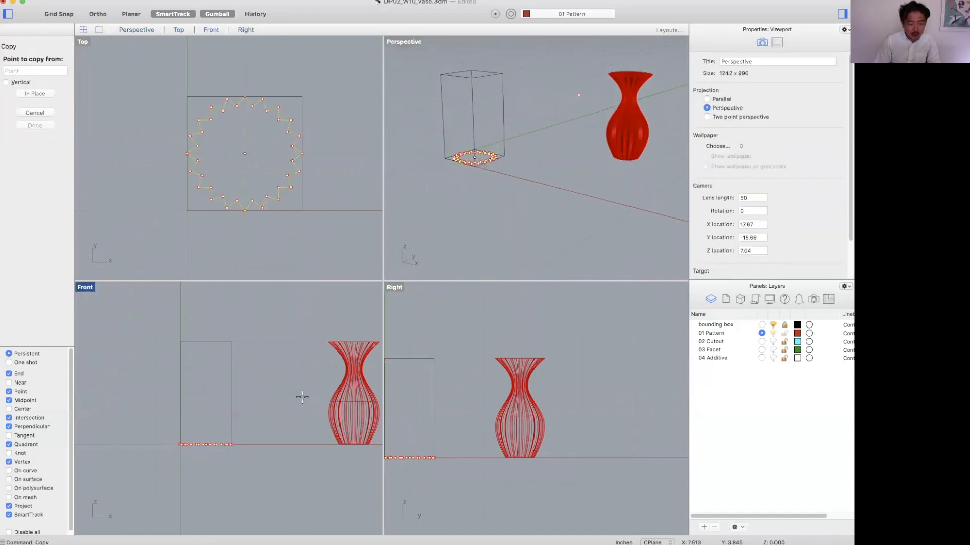
pyautogui.click(273, 432)
pyautogui.keyDown('shift'); pyautogui.click(275, 402); pyautogui.keyUp('shift')
pyautogui.keyDown('shift'); pyautogui.click(277, 363); pyautogui.keyUp('shift')
pyautogui.keyDown('shift'); pyautogui.click(279, 331); pyautogui.keyUp('shift')
pyautogui.press('Return')
# Move the uppermost star copy straight up onto the top edge of the bounding box and deselect it
pyautogui.click(298, 309)
pyautogui.scroll(3, 208, 350)
pyautogui.click(208, 351)
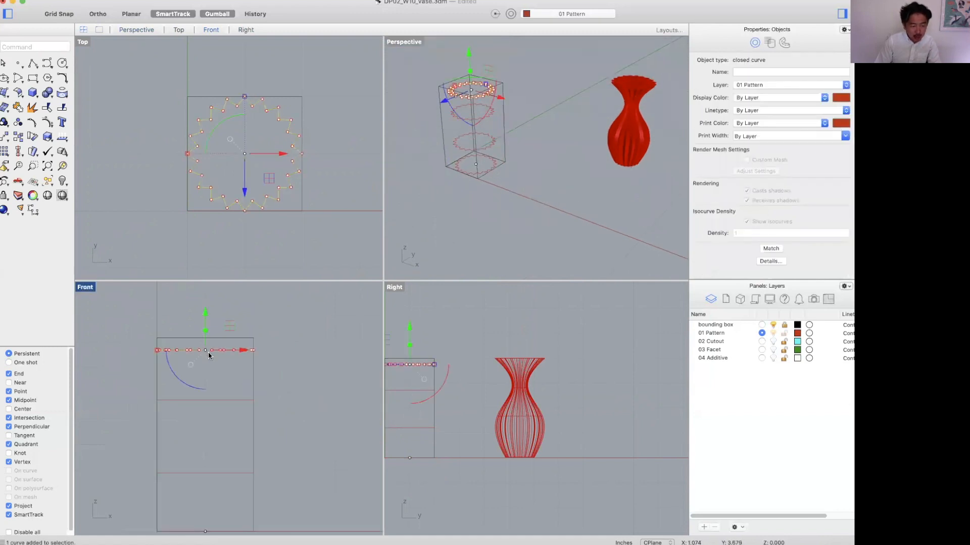
pyautogui.scroll(3, 205, 352)
pyautogui.write('move')
pyautogui.press('Return')
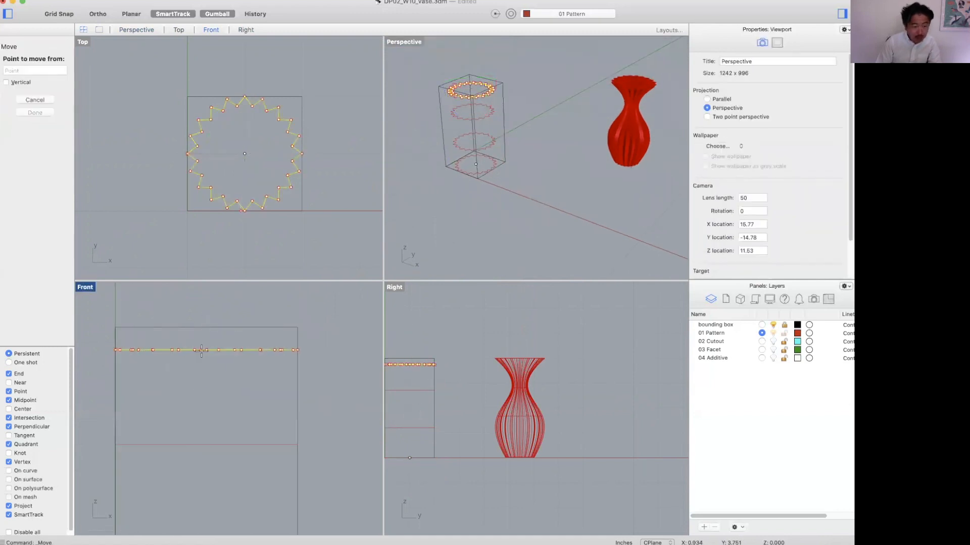
pyautogui.click(207, 350)
pyautogui.click(207, 328)
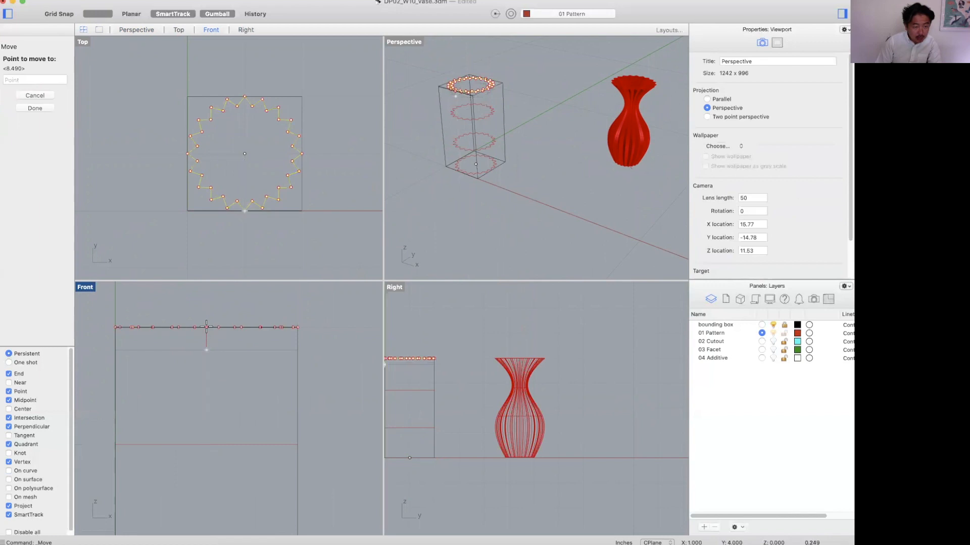
pyautogui.click(520, 227)
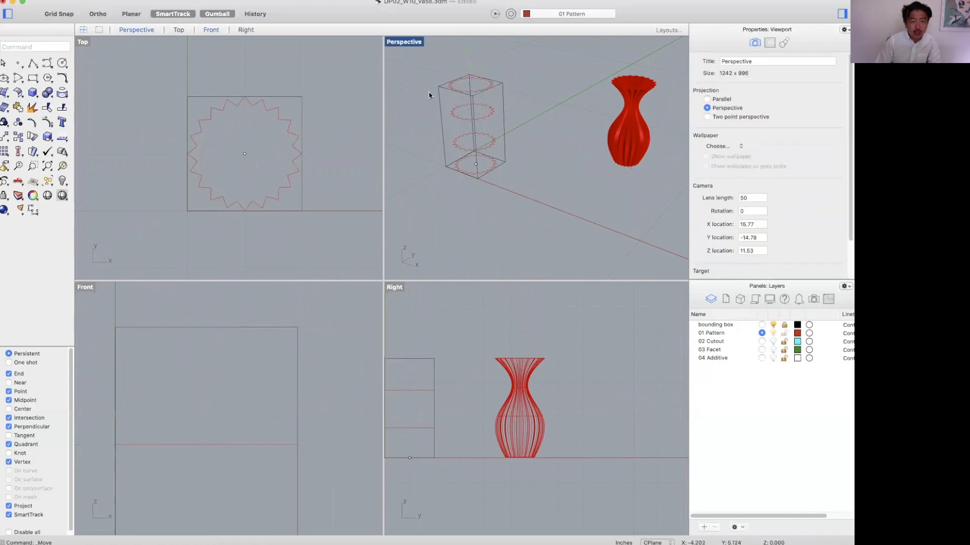
# Maximize the Perspective viewport around the star curves and turn on History recording
pyautogui.doubleClick(406, 42)
pyautogui.moveTo(428, 85); pyautogui.dragTo(534, 212, button='right')
pyautogui.scroll(5, 505, 225)
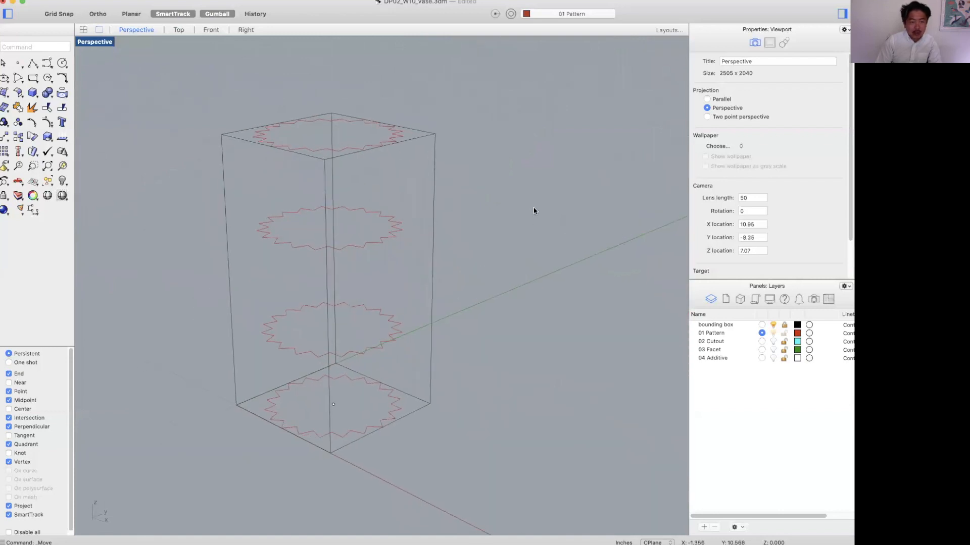
pyautogui.click(255, 15)
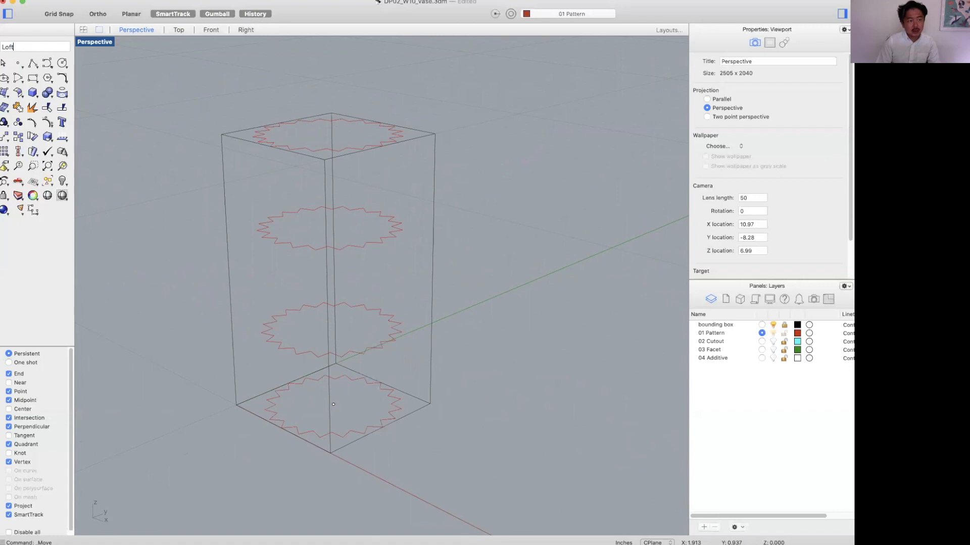
# Loft the four star curves in order from bottom to top, using the Straight sections style with Do not simplify
pyautogui.press('Return')
pyautogui.click(374, 427)
pyautogui.click(376, 347)
pyautogui.click(374, 242)
pyautogui.click(373, 150)
pyautogui.press('Return')
pyautogui.moveTo(471, 216); pyautogui.dragTo(453, 303, button='right')
pyautogui.moveTo(453, 304); pyautogui.dragTo(433, 337, button='right')
pyautogui.scroll(9, 434, 336)
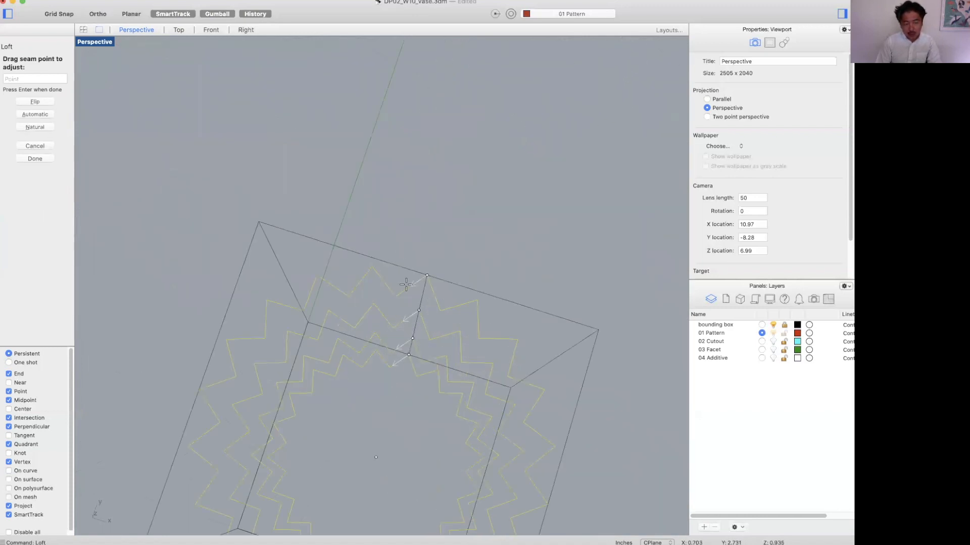
pyautogui.moveTo(438, 240); pyautogui.dragTo(482, 287, button='right')
pyautogui.scroll(-5, 481, 287)
pyautogui.press('Return')
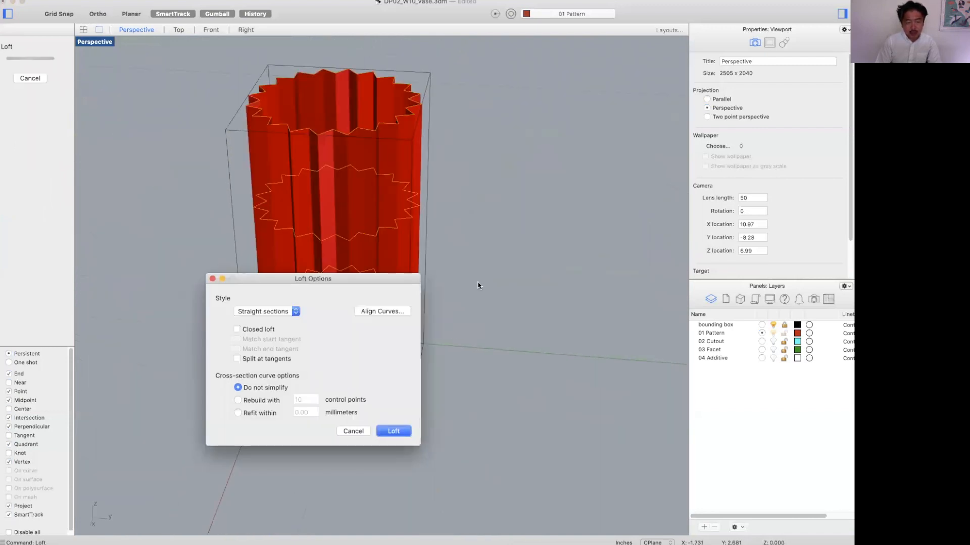
pyautogui.press('Return')
# Scale the second star curve from the top inward to give the lofted form a narrow waist
pyautogui.moveTo(478, 283); pyautogui.dragTo(525, 277, button='right')
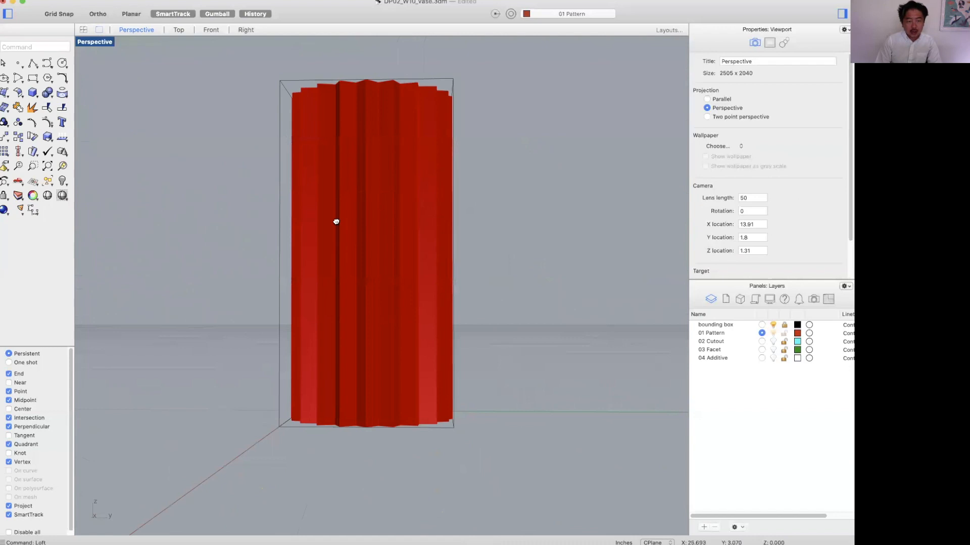
pyautogui.moveTo(336, 221); pyautogui.dragTo(259, 210, button='right')
pyautogui.moveTo(254, 207); pyautogui.dragTo(510, 275)
pyautogui.scroll(3, 434, 296)
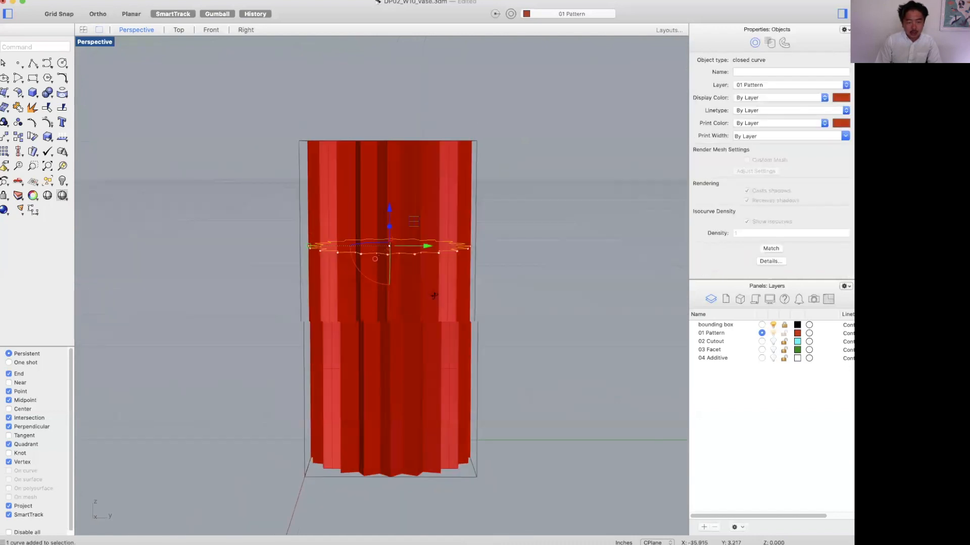
pyautogui.moveTo(434, 296); pyautogui.dragTo(323, 264, button='right')
pyautogui.keyDown('shift'); pyautogui.moveTo(308, 266); pyautogui.dragTo(346, 266); pyautogui.keyUp('shift')
pyautogui.keyDown('shift'); pyautogui.moveTo(523, 334); pyautogui.dragTo(511, 301, button='right'); pyautogui.keyUp('shift')
pyautogui.write('Z')
pyautogui.click(546, 264)
pyautogui.moveTo(546, 263); pyautogui.dragTo(559, 286, button='right')
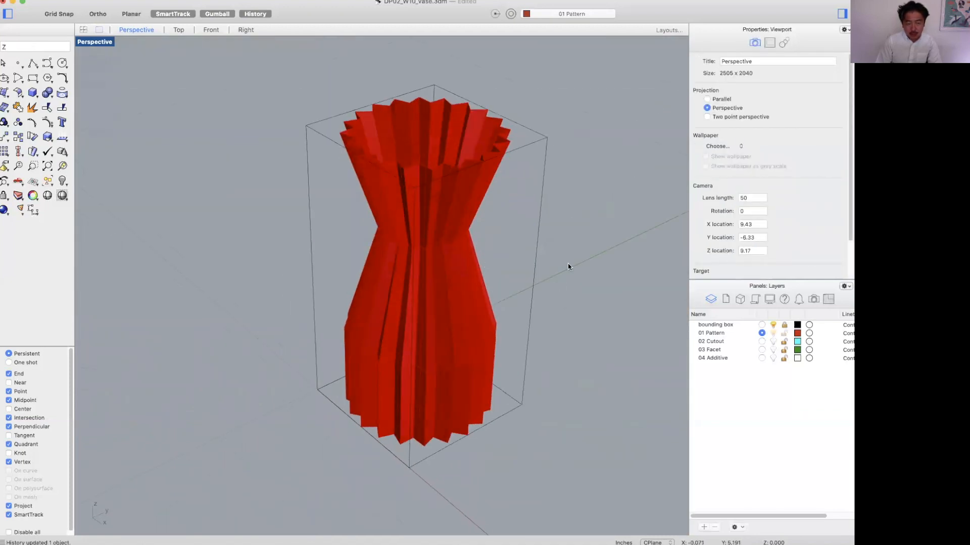
# Undo the star curve scaling and delete the lofted polysurface, keeping the four star curves
pyautogui.press('super+z')
pyautogui.click(547, 263)
pyautogui.moveTo(547, 262); pyautogui.dragTo(447, 287, button='right')
pyautogui.click(447, 286)
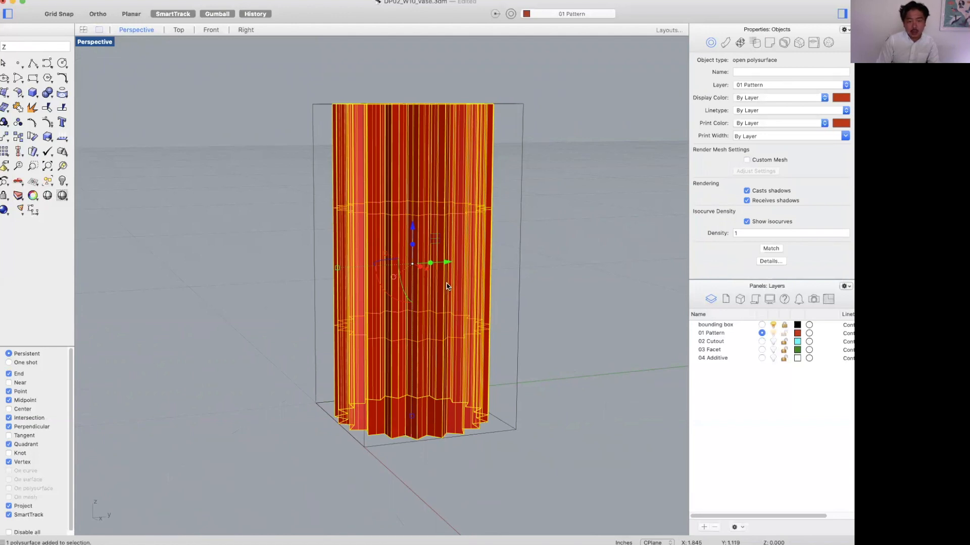
pyautogui.press('Delete')
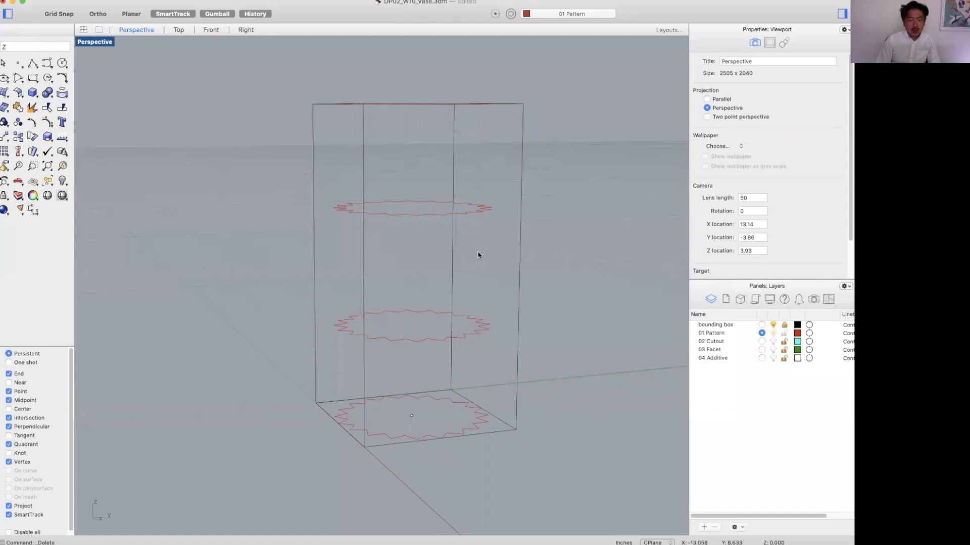
# Loft the four star curves in order from top to bottom, using the Normal style with Do not simplify
pyautogui.moveTo(494, 199); pyautogui.dragTo(455, 192, button='right')
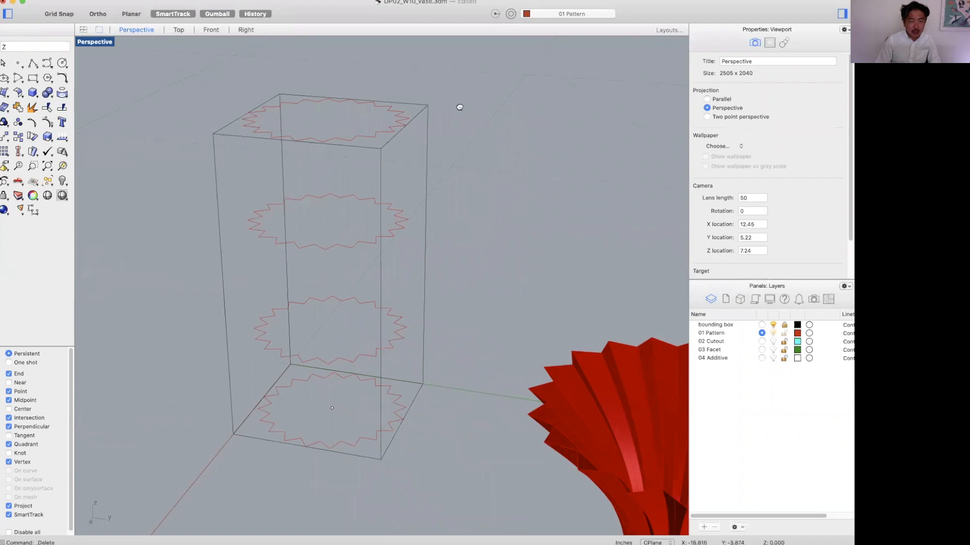
pyautogui.moveTo(399, 101); pyautogui.dragTo(433, 165, button='right')
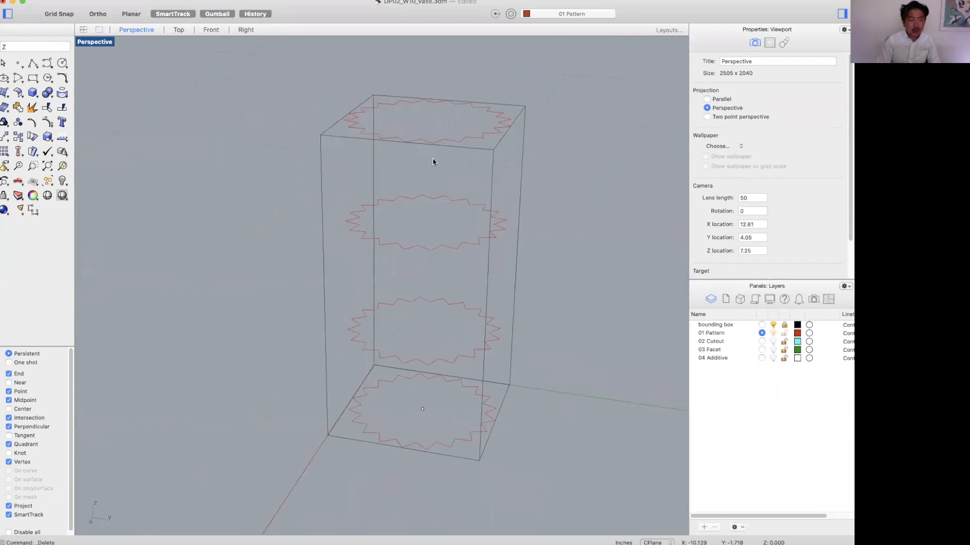
pyautogui.moveTo(580, 143); pyautogui.dragTo(561, 185, button='right')
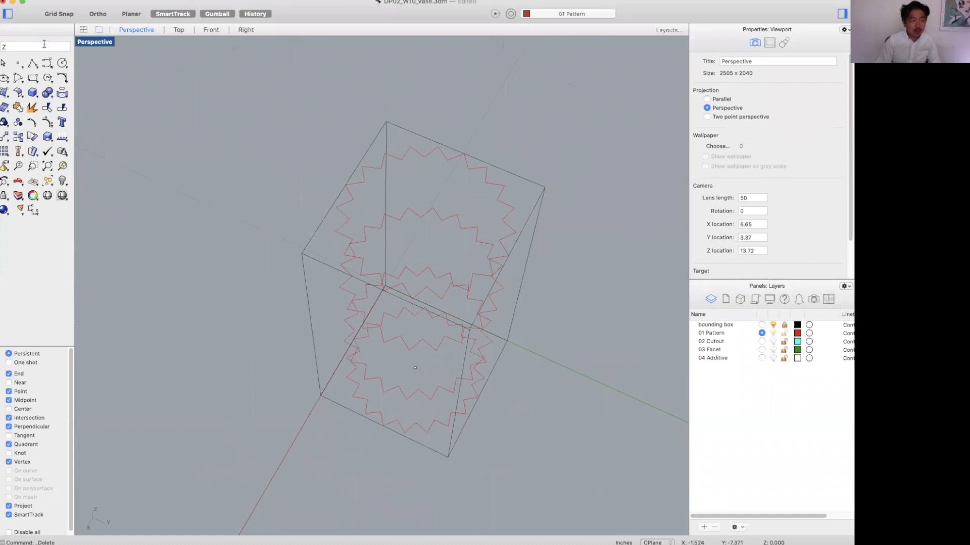
pyautogui.press('BackSpace')
pyautogui.write('Loft')
pyautogui.press('Return')
pyautogui.moveTo(313, 194); pyautogui.dragTo(309, 176, button='right')
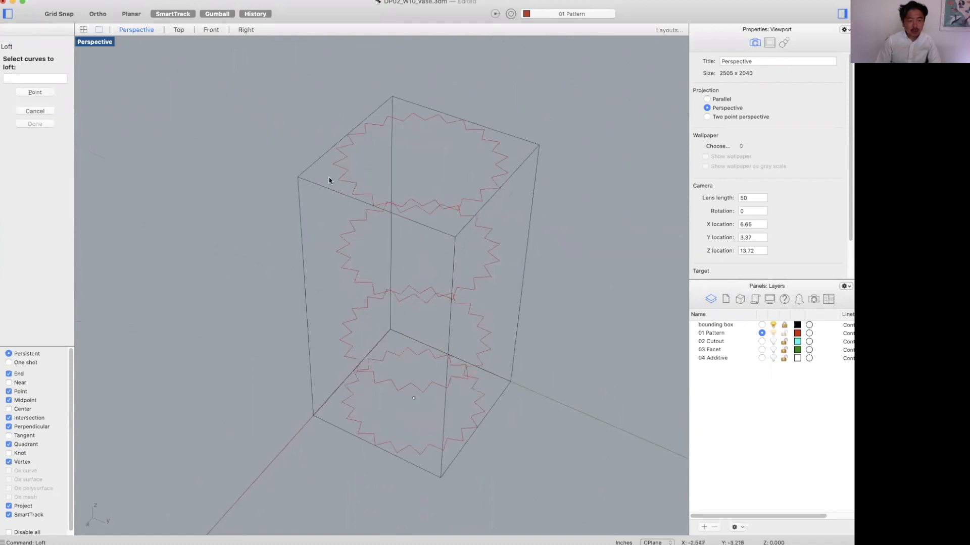
pyautogui.click(347, 186)
pyautogui.click(346, 273)
pyautogui.click(350, 363)
pyautogui.click(354, 422)
pyautogui.press('Return')
pyautogui.moveTo(537, 364); pyautogui.dragTo(541, 390, button='right')
pyautogui.press('Return')
pyautogui.click(294, 311)
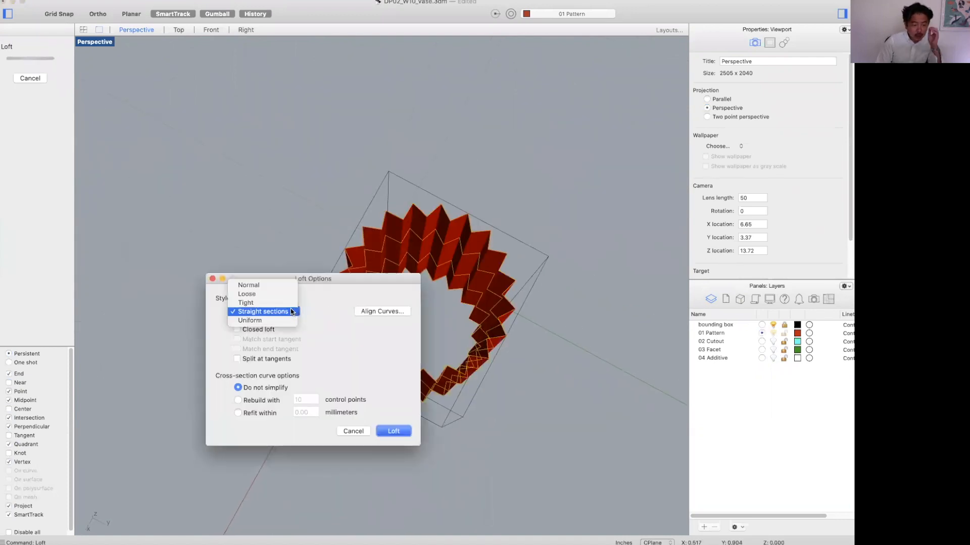
pyautogui.click(277, 285)
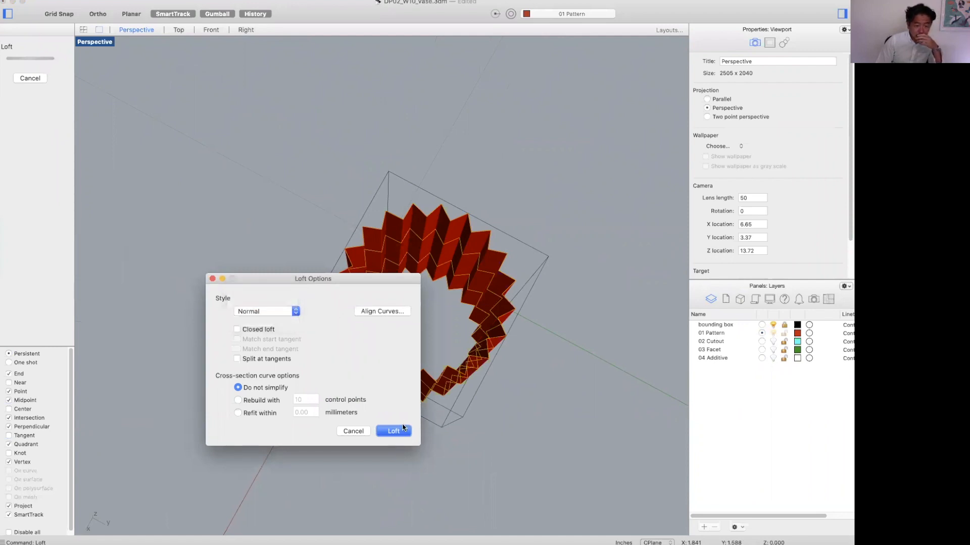
pyautogui.click(393, 431)
# Scale the second star curve from the top uniformly inward to give the smooth loft a narrow waist
pyautogui.moveTo(546, 288); pyautogui.dragTo(548, 264, button='right')
pyautogui.moveTo(298, 213); pyautogui.dragTo(535, 281)
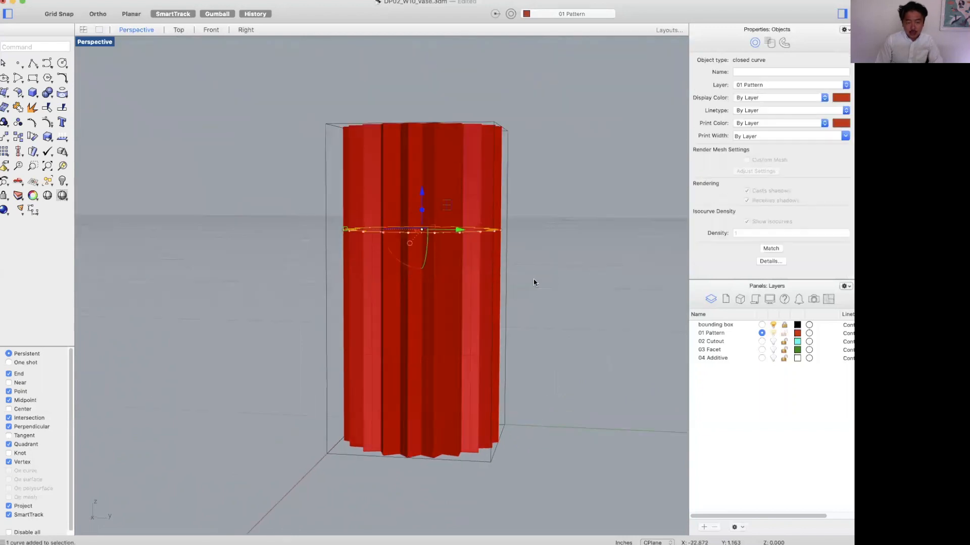
pyautogui.moveTo(518, 245); pyautogui.dragTo(458, 226, button='right')
pyautogui.keyDown('shift'); pyautogui.moveTo(425, 226); pyautogui.dragTo(426, 234); pyautogui.keyUp('shift')
pyautogui.moveTo(543, 280)
pyautogui.mouseDown(button='right')
pyautogui.moveTo(546, 246)
pyautogui.moveTo(531, 287)
pyautogui.mouseUp(button='right')
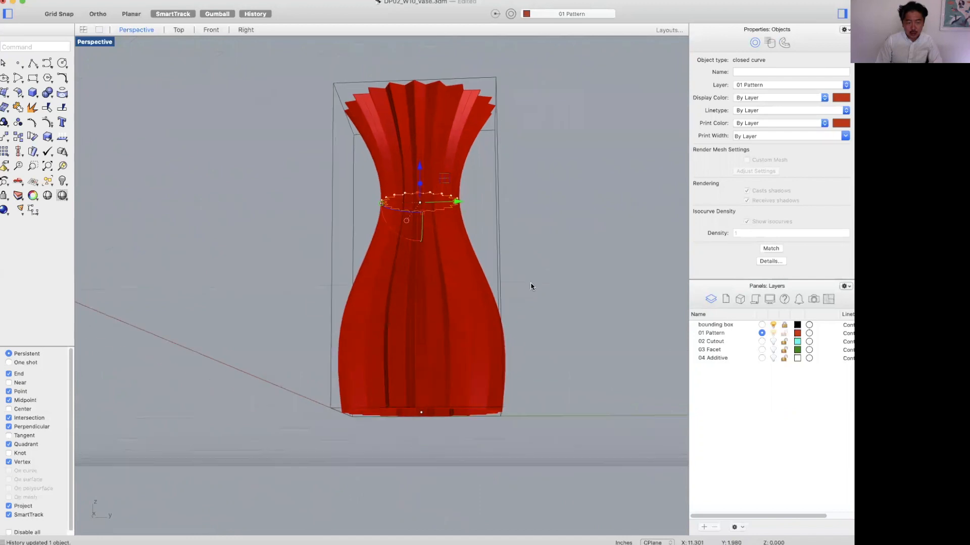
# Scale the bottom star curve uniformly inward to narrow the vase's base
pyautogui.moveTo(306, 367); pyautogui.dragTo(502, 454)
pyautogui.moveTo(502, 454); pyautogui.dragTo(418, 425, button='right')
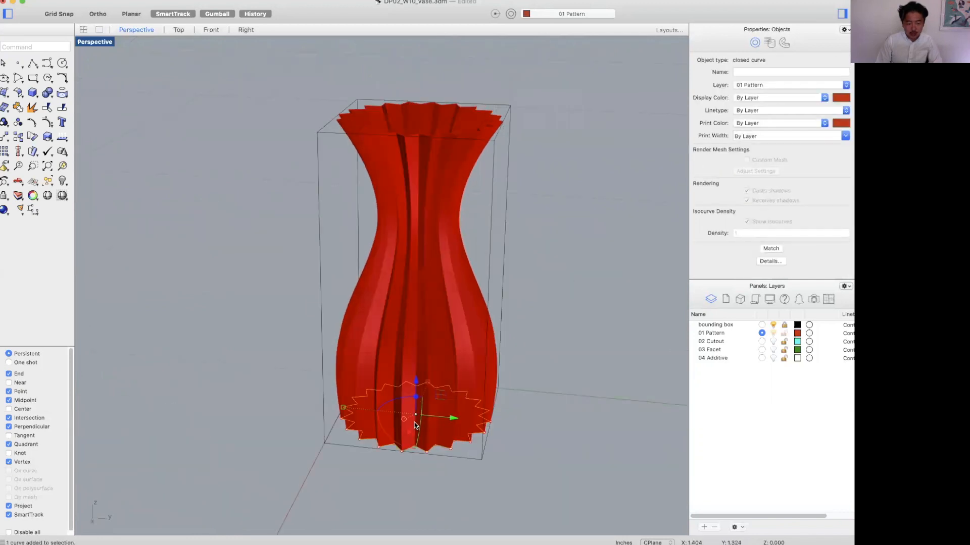
pyautogui.keyDown('shift'); pyautogui.moveTo(344, 408); pyautogui.dragTo(367, 410); pyautogui.keyUp('shift')
# Select the star curve at the vase's waist and move it slightly upward
pyautogui.moveTo(496, 370); pyautogui.dragTo(506, 331, button='right')
pyautogui.moveTo(294, 289); pyautogui.dragTo(526, 350)
pyautogui.keyDown('shift'); pyautogui.moveTo(493, 343); pyautogui.dragTo(497, 367, button='right'); pyautogui.keyUp('shift')
pyautogui.moveTo(426, 307); pyautogui.dragTo(363, 210)
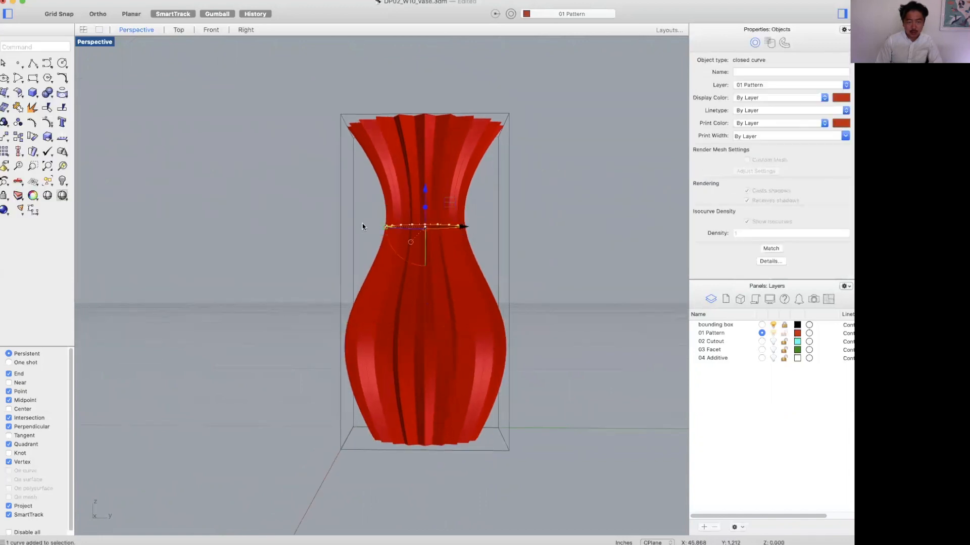
pyautogui.moveTo(422, 192); pyautogui.dragTo(425, 186)
# Scale the top star curve uniformly inward to narrow the vase's rim
pyautogui.moveTo(283, 87); pyautogui.dragTo(551, 155)
pyautogui.moveTo(550, 155); pyautogui.dragTo(548, 186, button='right')
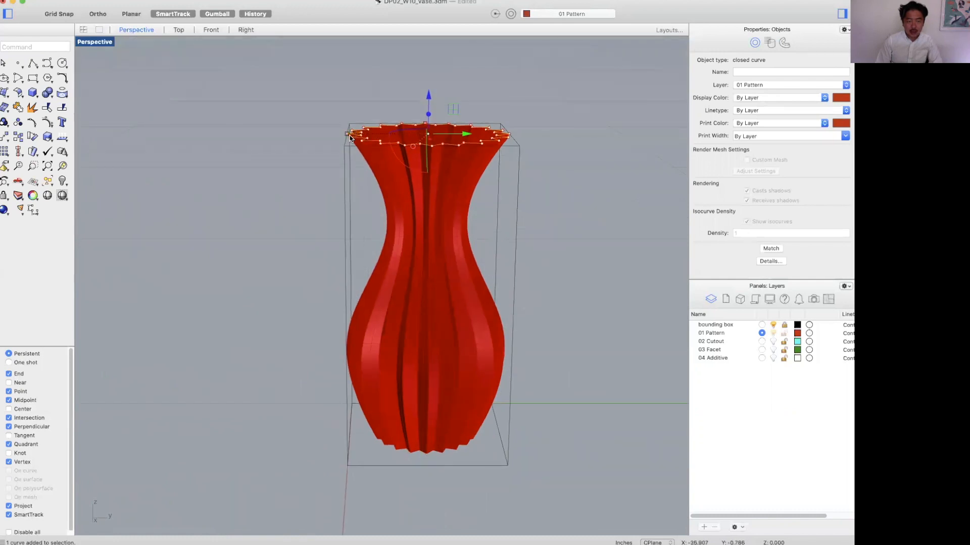
pyautogui.keyDown('shift'); pyautogui.moveTo(347, 134); pyautogui.dragTo(367, 134); pyautogui.keyUp('shift')
# Scale the waist star curve slightly further inward and deselect it
pyautogui.moveTo(505, 208); pyautogui.dragTo(509, 176, button='right')
pyautogui.moveTo(370, 190); pyautogui.dragTo(529, 245)
pyautogui.moveTo(517, 221); pyautogui.dragTo(519, 232, button='right')
pyautogui.keyDown('shift'); pyautogui.moveTo(385, 227); pyautogui.dragTo(390, 227); pyautogui.keyUp('shift')
pyautogui.click(565, 243)
# Rotate the waist star curve about the vertical axis to twist the vase's pleats
pyautogui.scroll(-6, 563, 247)
pyautogui.moveTo(557, 263); pyautogui.dragTo(385, 217, button='right')
pyautogui.moveTo(372, 206); pyautogui.dragTo(537, 299)
pyautogui.click(511, 224)
pyautogui.moveTo(412, 201); pyautogui.dragTo(511, 249)
pyautogui.moveTo(511, 249); pyautogui.dragTo(515, 276, button='right')
pyautogui.keyDown('shift'); pyautogui.moveTo(475, 236); pyautogui.dragTo(459, 306, button='right'); pyautogui.keyUp('shift')
pyautogui.scroll(7, 423, 286)
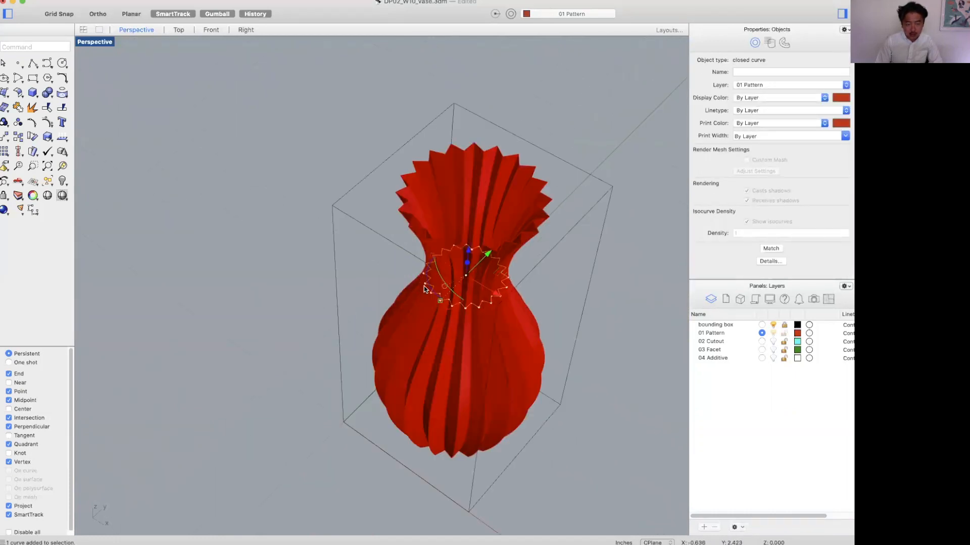
pyautogui.moveTo(428, 289); pyautogui.dragTo(409, 270)
# Rotate the waist star curve a little more about the vertical axis and undo that rotation
pyautogui.moveTo(441, 320); pyautogui.dragTo(448, 289, button='right')
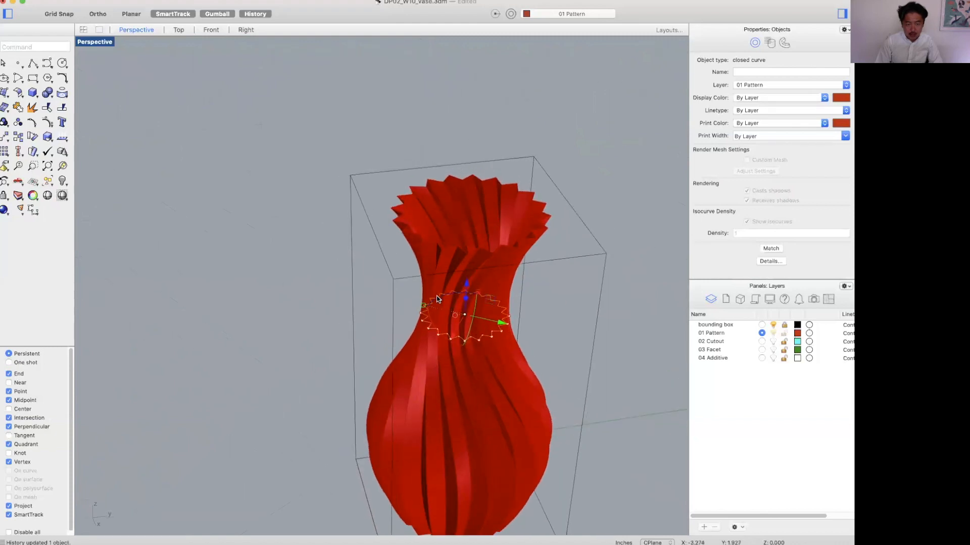
pyautogui.moveTo(439, 296); pyautogui.dragTo(452, 293)
pyautogui.keyDown('shift'); pyautogui.moveTo(566, 397); pyautogui.dragTo(582, 348, button='right'); pyautogui.keyUp('shift')
pyautogui.write('Z')
pyautogui.press('super+z')
# Select the two lower star curves and rotate them together about the vertical axis
pyautogui.moveTo(296, 281); pyautogui.dragTo(575, 530)
pyautogui.moveTo(575, 530); pyautogui.dragTo(410, 313, button='right')
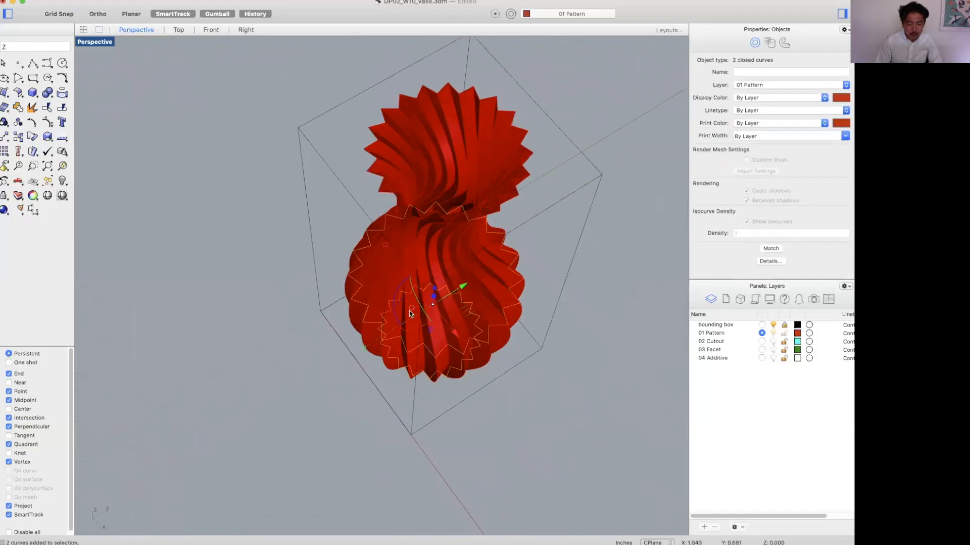
pyautogui.moveTo(397, 288); pyautogui.dragTo(416, 277)
pyautogui.moveTo(497, 361); pyautogui.dragTo(441, 284, button='right')
# Rotate only the bottom star curve about the vertical axis to twist the pleats towards the base
pyautogui.click(589, 411)
pyautogui.keyDown('shift'); pyautogui.moveTo(589, 411); pyautogui.dragTo(579, 361, button='right'); pyautogui.keyUp('shift')
pyautogui.moveTo(287, 386); pyautogui.dragTo(620, 498)
pyautogui.moveTo(621, 498); pyautogui.dragTo(398, 412, button='right')
pyautogui.moveTo(389, 411); pyautogui.dragTo(405, 421)
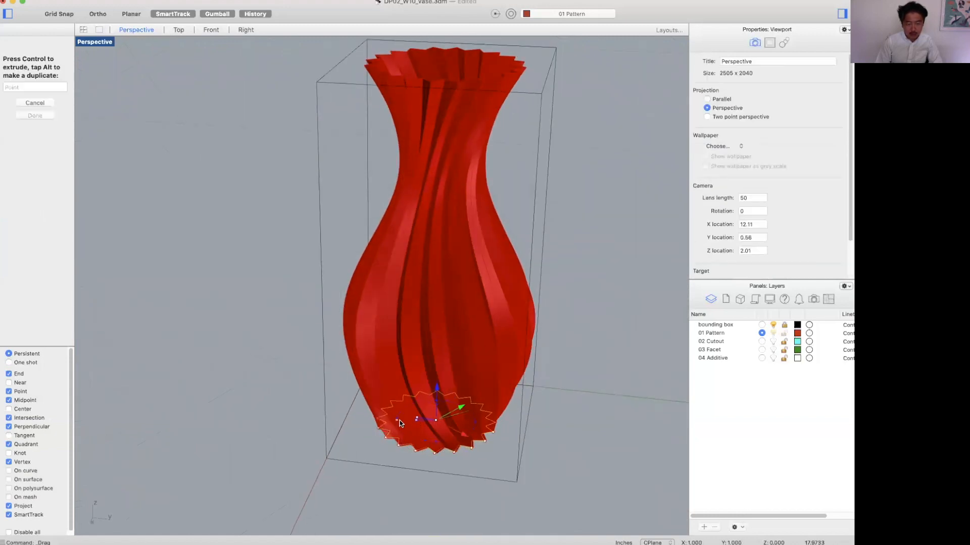
pyautogui.click(580, 394)
# Hide the twisted vase polysurface inside the bounding box, leaving its star curves visible
pyautogui.moveTo(579, 394); pyautogui.dragTo(517, 263, button='right')
pyautogui.moveTo(557, 297); pyautogui.dragTo(467, 223, button='right')
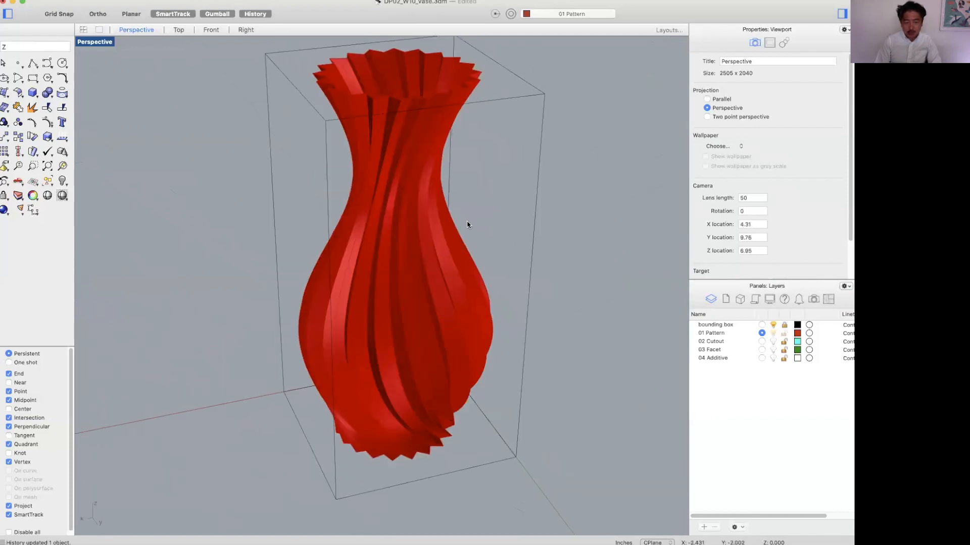
pyautogui.click(404, 164)
pyautogui.write('Zhide')
pyautogui.press('Return')
pyautogui.write('hid')
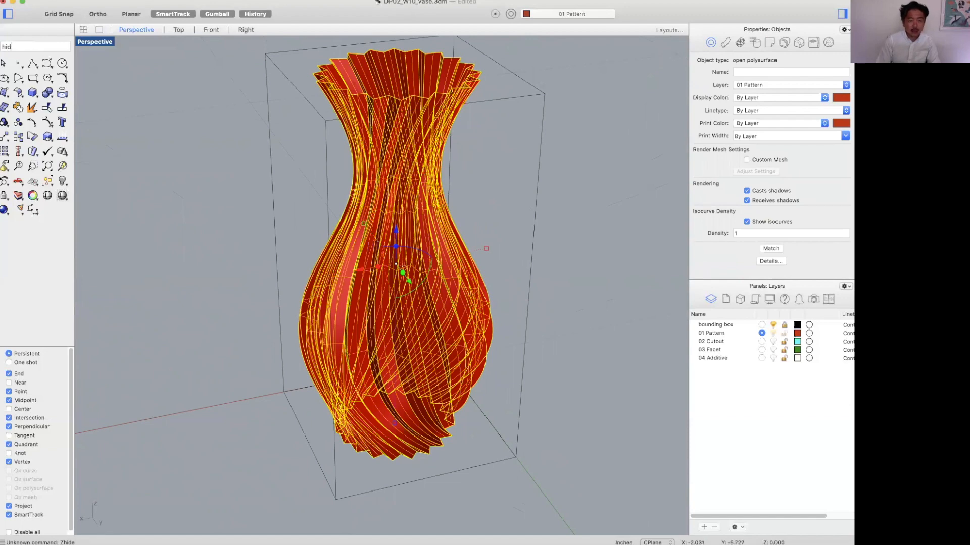
pyautogui.write('e')
pyautogui.press('Return')
# Restore the four-viewport layout and frame the star curves in the Top view
pyautogui.moveTo(520, 195); pyautogui.dragTo(420, 169, button='right')
pyautogui.moveTo(530, 271); pyautogui.dragTo(531, 232, button='right')
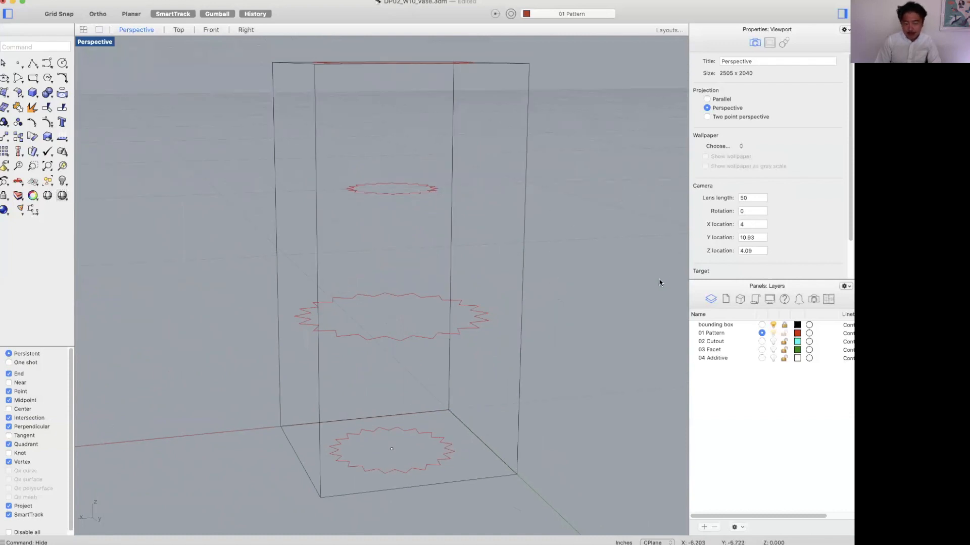
pyautogui.moveTo(571, 245); pyautogui.dragTo(567, 239, button='right')
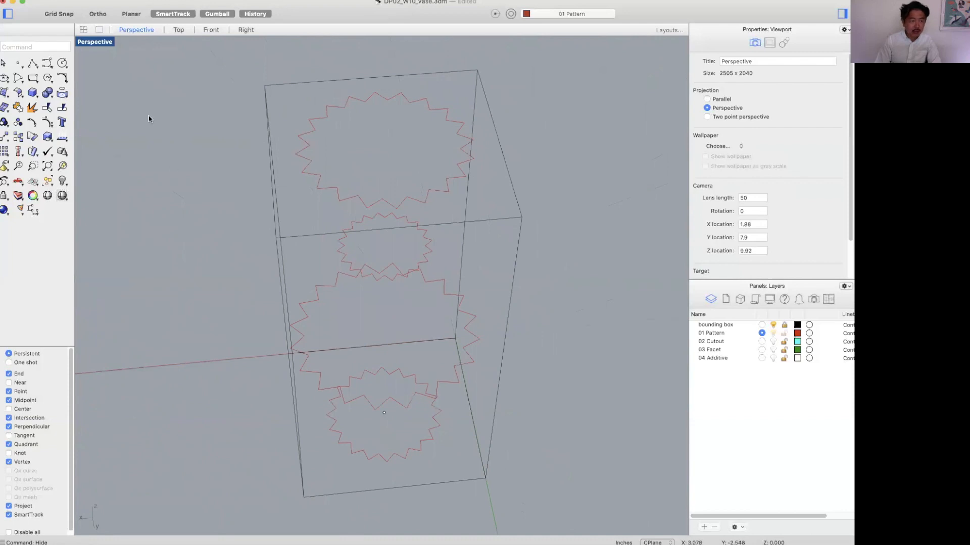
pyautogui.doubleClick(92, 44)
pyautogui.scroll(3, 241, 152)
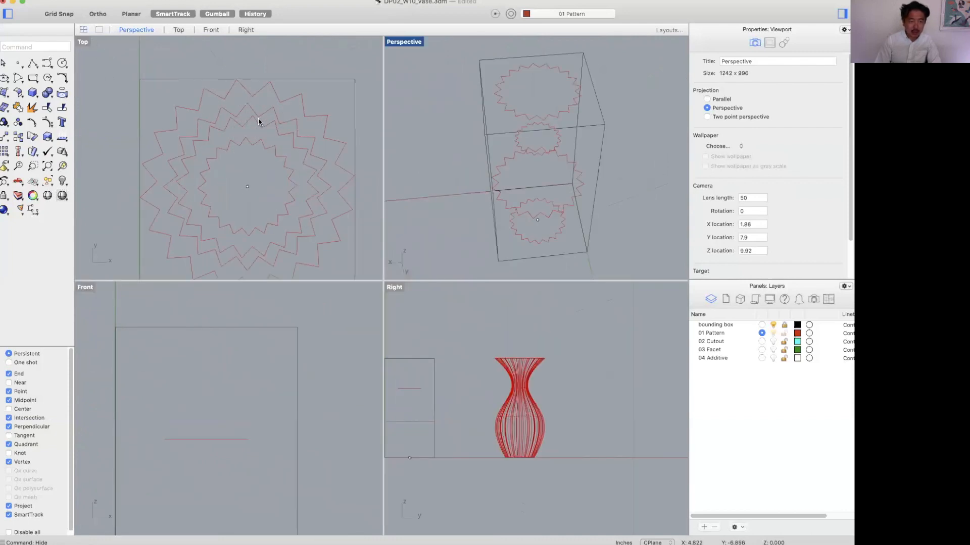
# Draw a three-point circle through the inner corners of the outermost star in the Top view
pyautogui.click(67, 68)
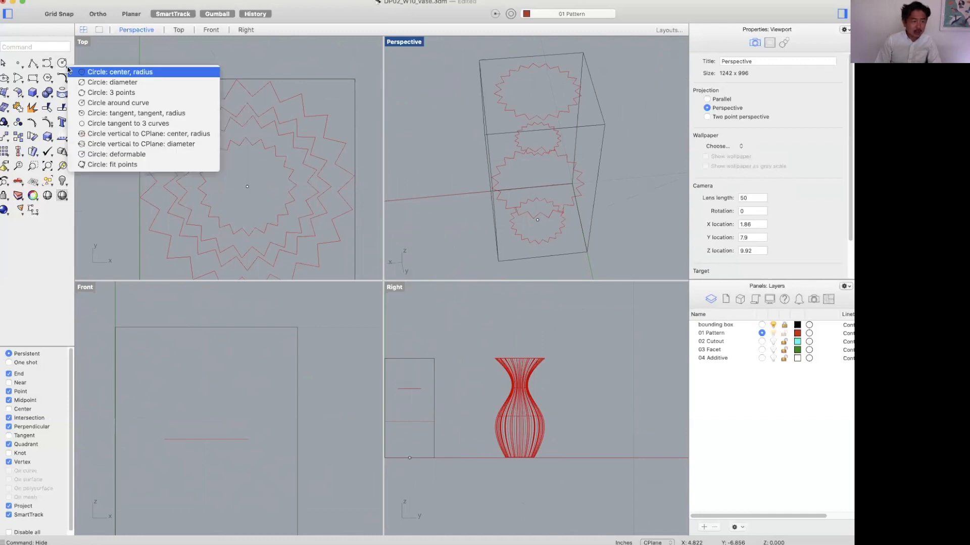
pyautogui.click(123, 92)
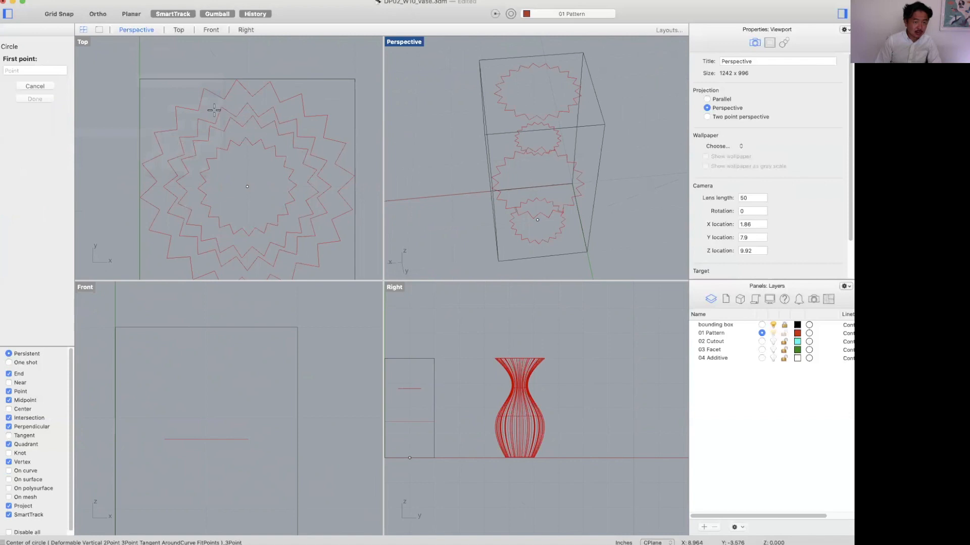
pyautogui.scroll(3, 159, 108)
pyautogui.click(154, 105)
pyautogui.click(281, 73)
pyautogui.moveTo(343, 130); pyautogui.dragTo(249, 109, button='right')
pyautogui.click(307, 100)
# Draw a three-point circle through the inner corners of the second-largest star, the vase's rim curve
pyautogui.scroll(-3, 216, 119)
pyautogui.scroll(3, 191, 113)
pyautogui.click(180, 115)
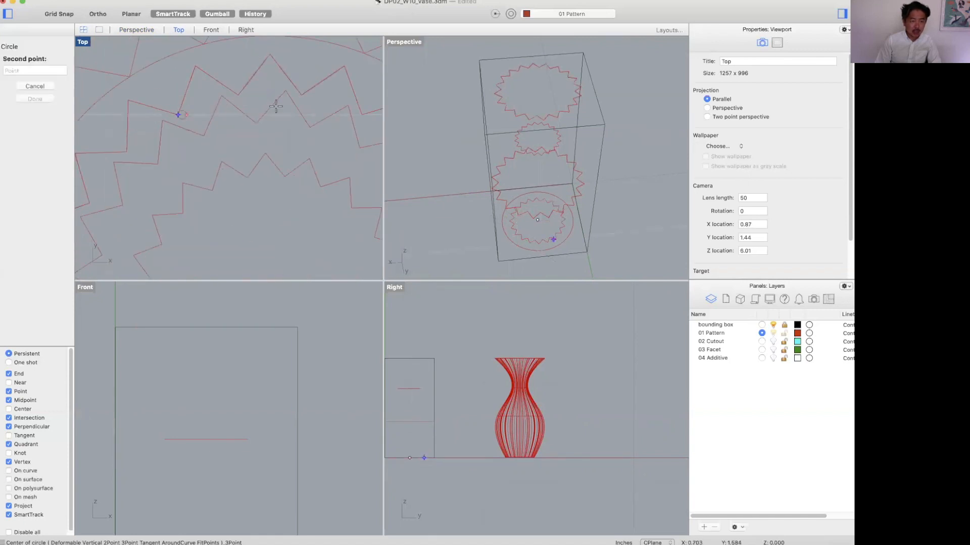
pyautogui.click(302, 95)
pyautogui.scroll(-4, 335, 139)
pyautogui.moveTo(336, 139); pyautogui.dragTo(279, 139, button='right')
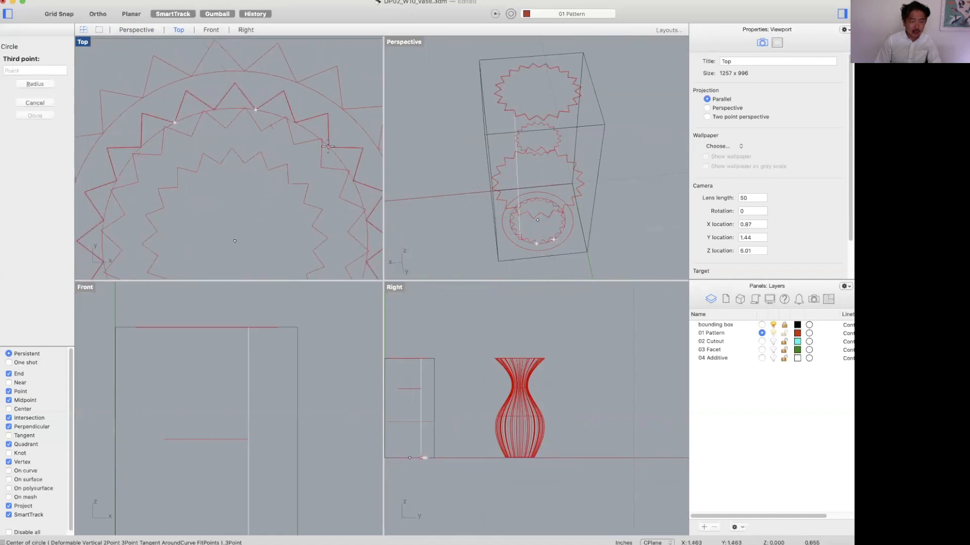
pyautogui.click(328, 148)
# Draw a three-point circle through the inner corners of the third-largest star, the vase's base curve
pyautogui.scroll(4, 180, 142)
pyautogui.moveTo(180, 142); pyautogui.dragTo(198, 134, button='right')
pyautogui.rightClick(172, 150)
pyautogui.click(171, 154)
pyautogui.click(217, 126)
pyautogui.click(321, 117)
pyautogui.scroll(-6, 242, 162)
# Draw a three-point circle through the inner corners of the smallest star, the vase's waist curve
pyautogui.rightClick(211, 169)
pyautogui.click(216, 173)
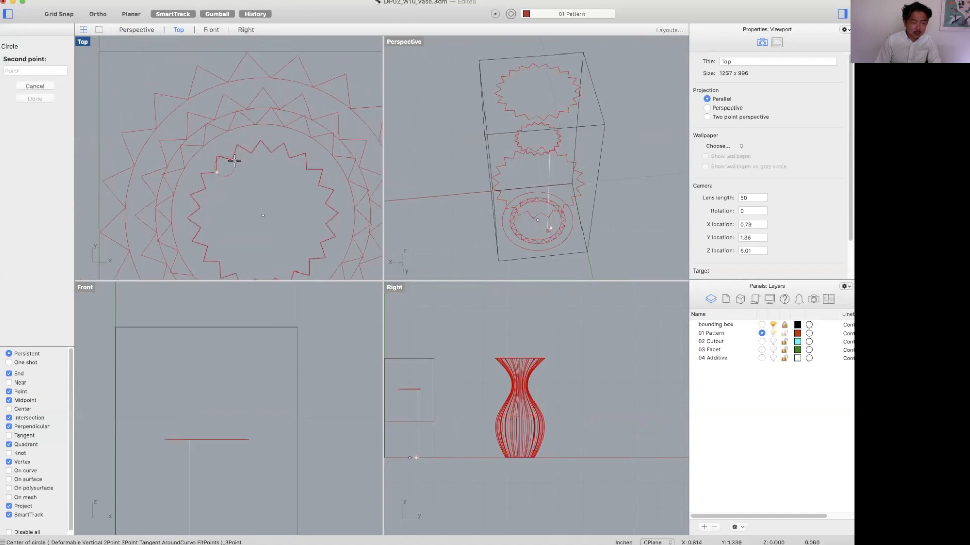
pyautogui.click(290, 158)
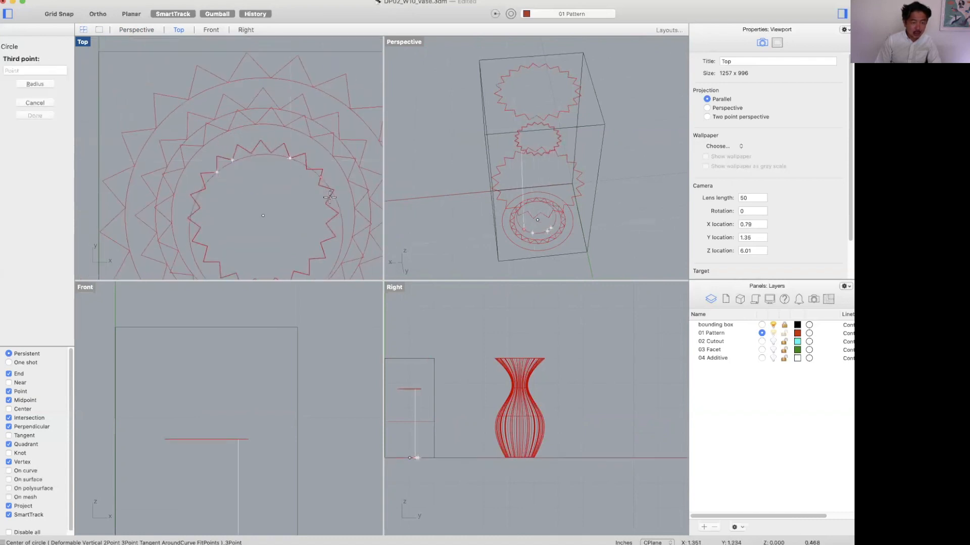
pyautogui.click(327, 201)
pyautogui.scroll(-5, 265, 173)
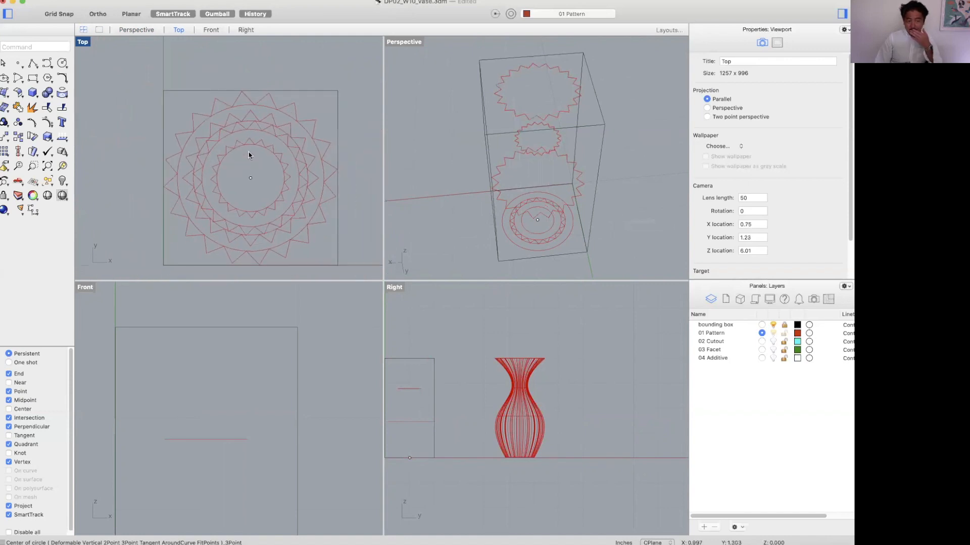
# Offset the outermost circle inward by 0.05 inches and delete the original circle
pyautogui.scroll(3, 228, 104)
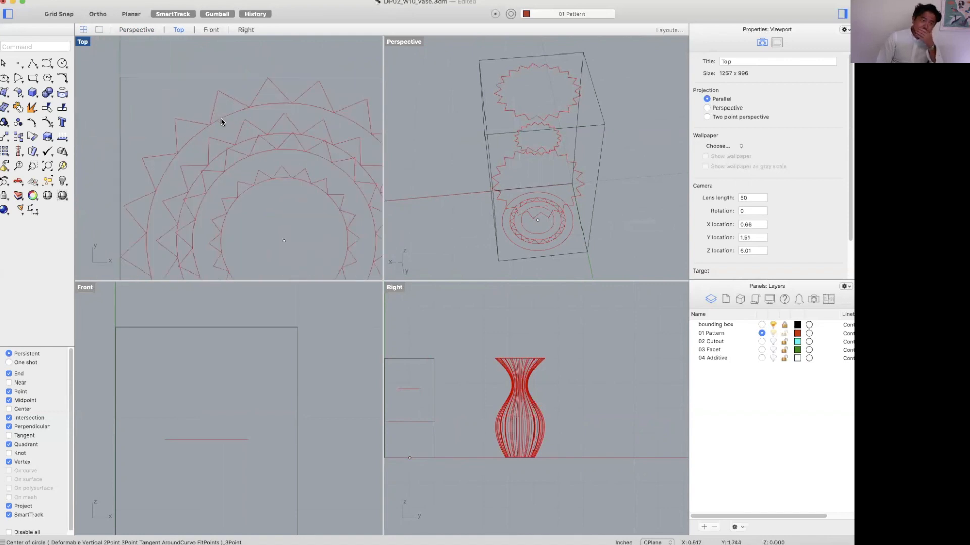
pyautogui.click(267, 107)
pyautogui.moveTo(282, 95); pyautogui.dragTo(266, 104, button='right')
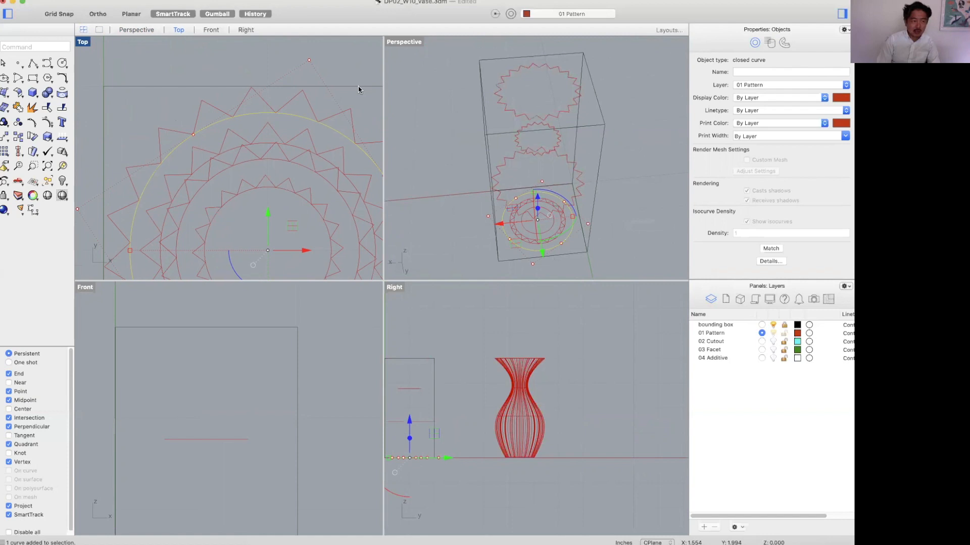
pyautogui.press('Return')
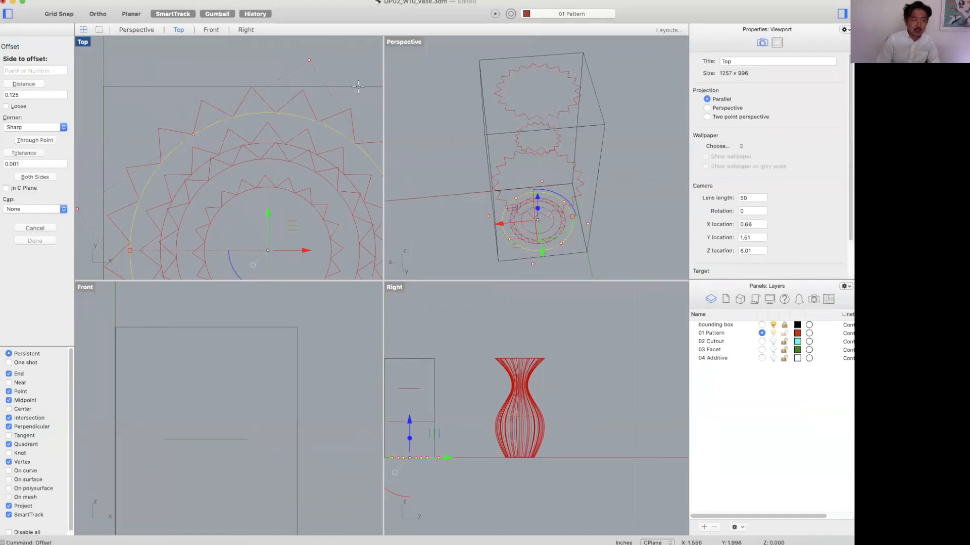
pyautogui.scroll(3, 270, 123)
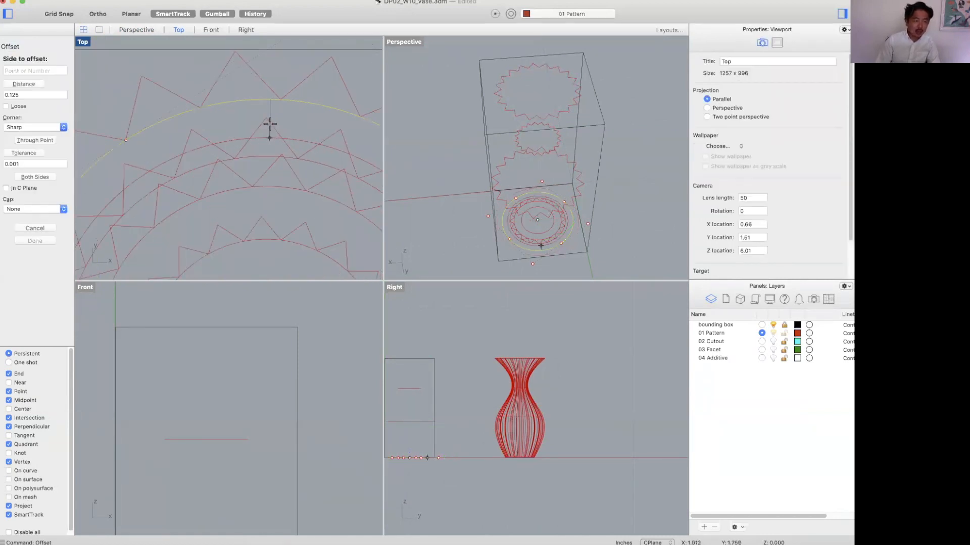
pyautogui.write('.05')
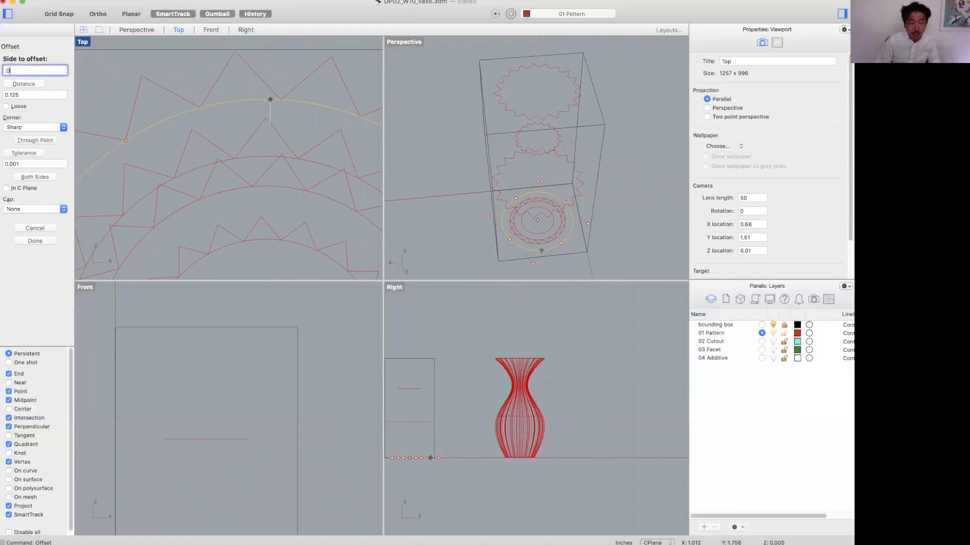
pyautogui.click(270, 127)
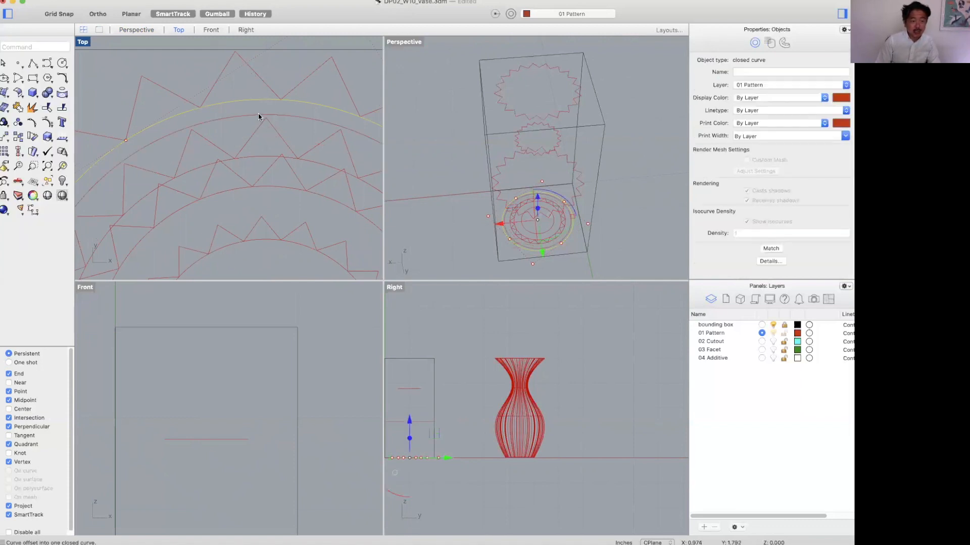
pyautogui.press('Delete')
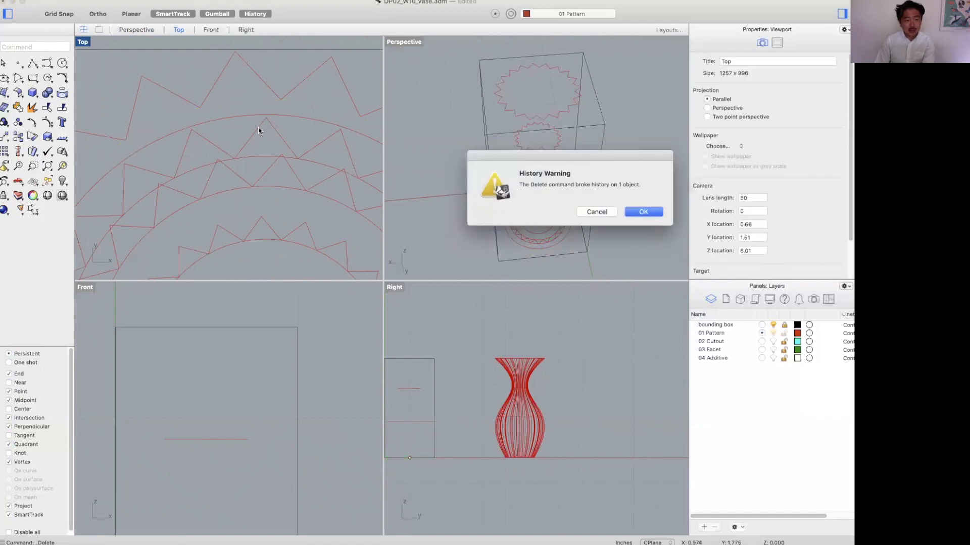
pyautogui.press('Return')
# Offset the second-largest star's circle inward by the same distance
pyautogui.moveTo(262, 156); pyautogui.dragTo(263, 138, button='right')
pyautogui.click(262, 139)
pyautogui.press('Return')
pyautogui.click(258, 158)
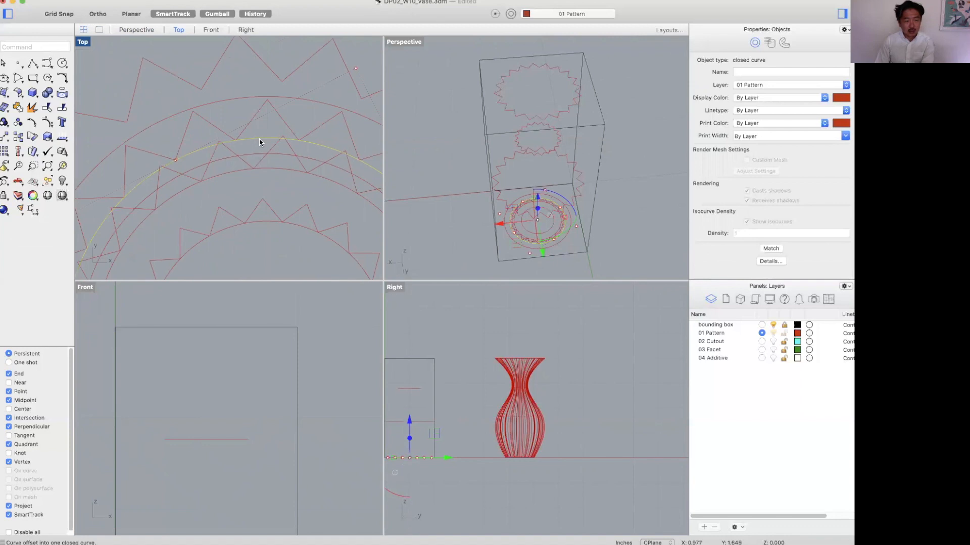
# Delete the second-largest star's original circle and replace the two smaller stars' circles with copies offset inward by the same distance
pyautogui.press('Delete')
pyautogui.click(631, 211)
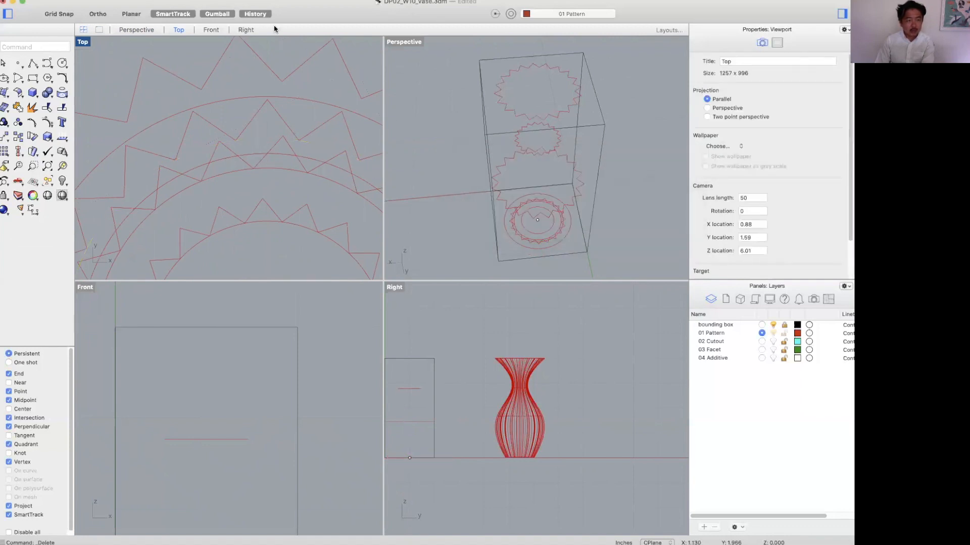
pyautogui.click(234, 173)
pyautogui.rightClick(254, 198)
pyautogui.click(254, 199)
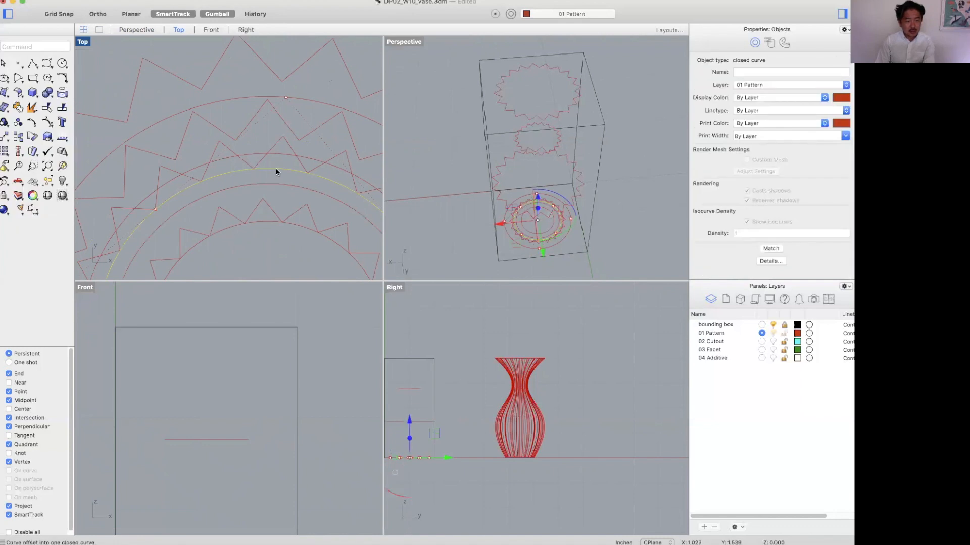
pyautogui.click(272, 223)
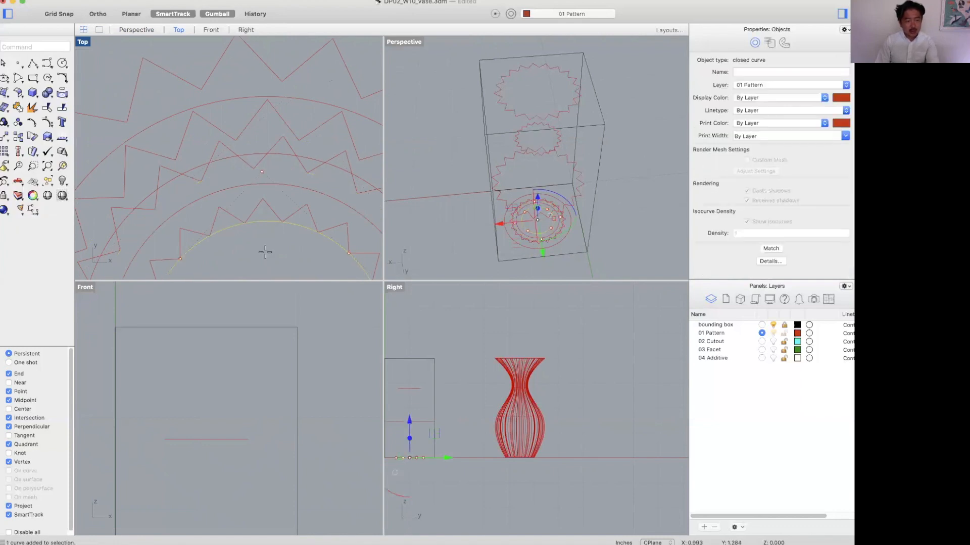
pyautogui.click(269, 236)
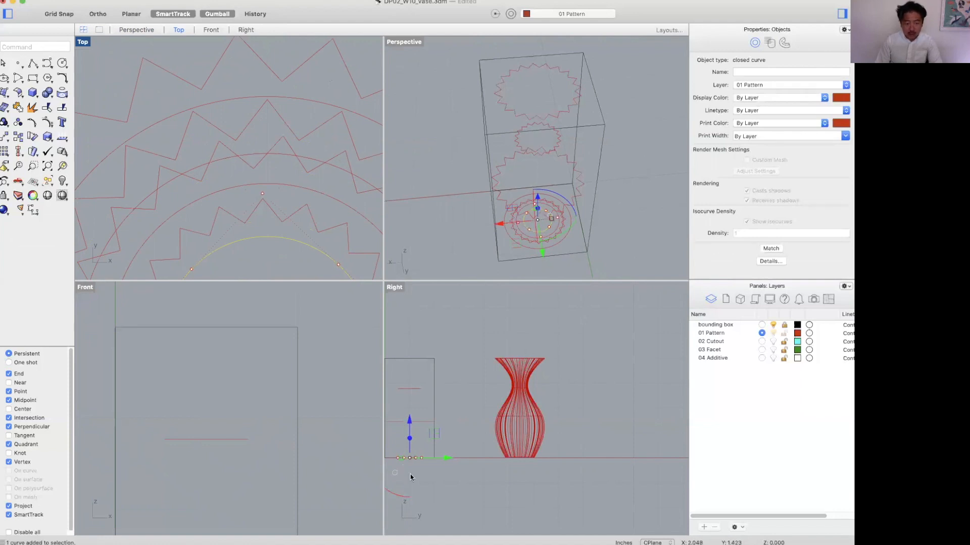
# Move the smallest inset circle vertically up to the height of the vase's waist star
pyautogui.moveTo(453, 445); pyautogui.dragTo(509, 445, button='right')
pyautogui.scroll(6, 480, 421)
pyautogui.moveTo(453, 458); pyautogui.dragTo(446, 339)
pyautogui.scroll(10, 446, 341)
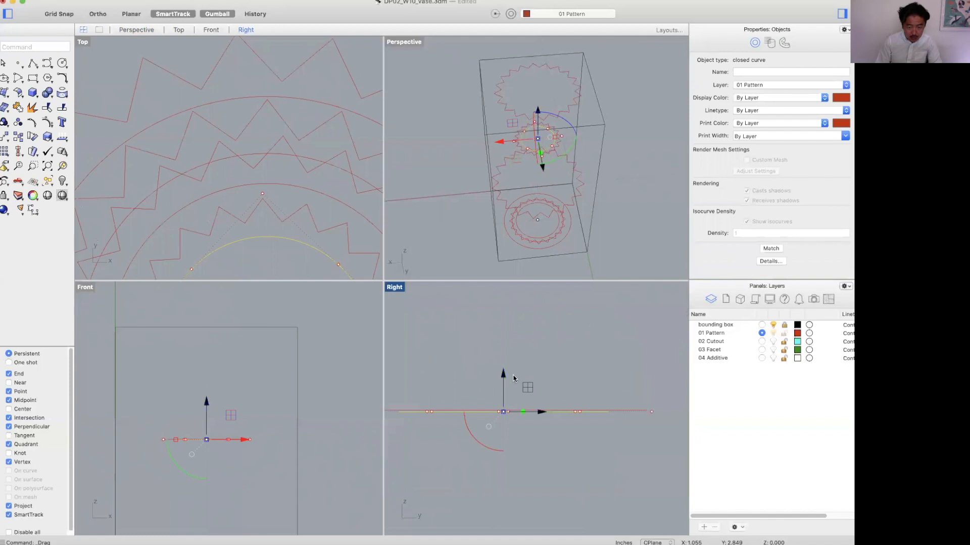
pyautogui.moveTo(505, 379); pyautogui.dragTo(609, 387)
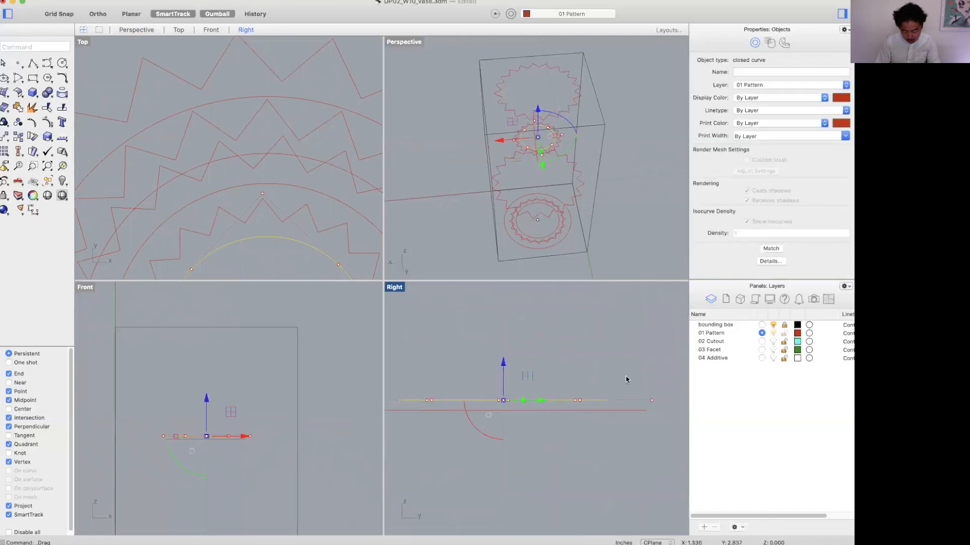
pyautogui.write('m')
pyautogui.press('Return')
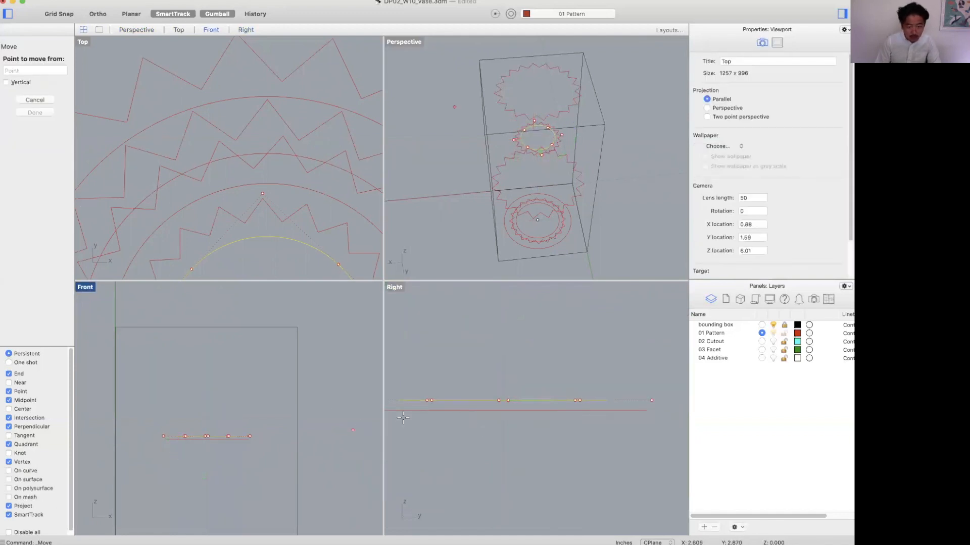
pyautogui.scroll(5, 403, 418)
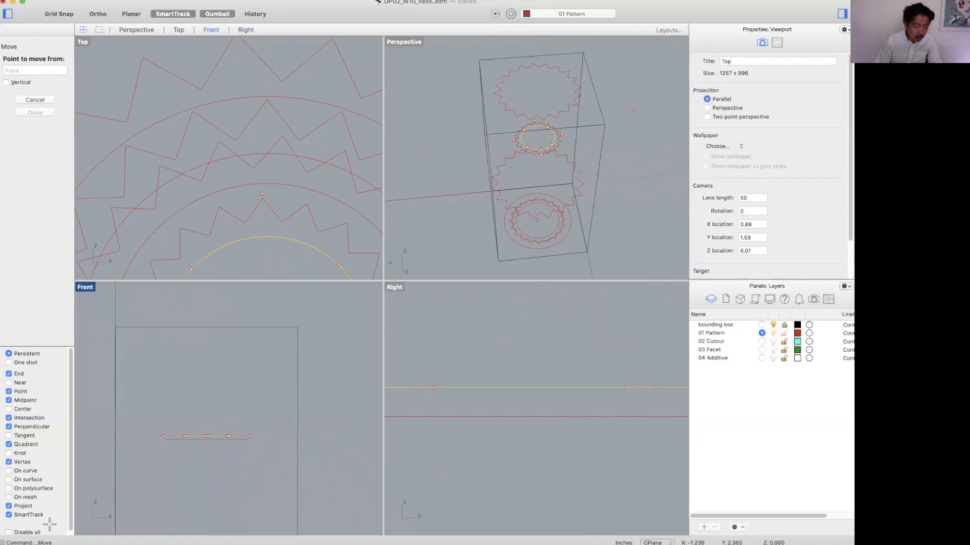
pyautogui.scroll(3, 423, 416)
pyautogui.click(427, 380)
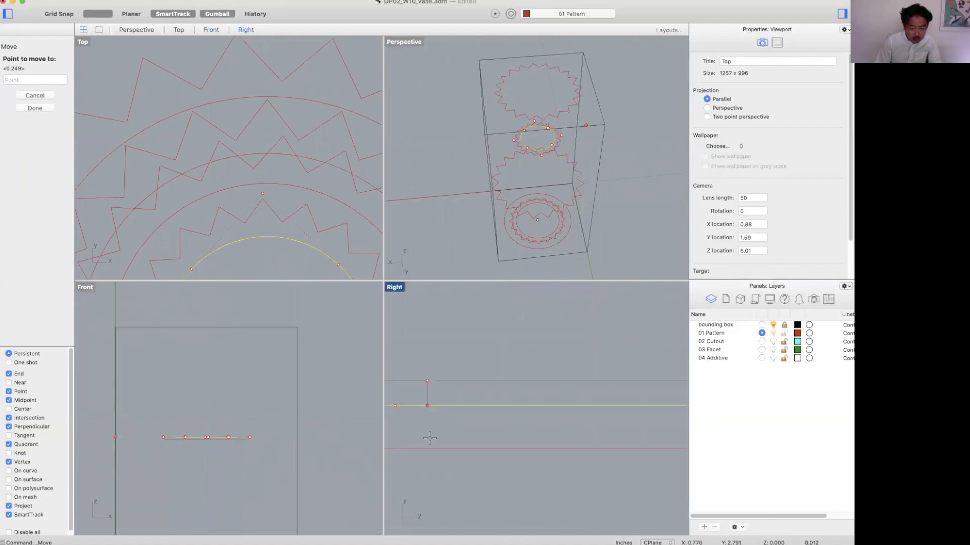
pyautogui.click(430, 446)
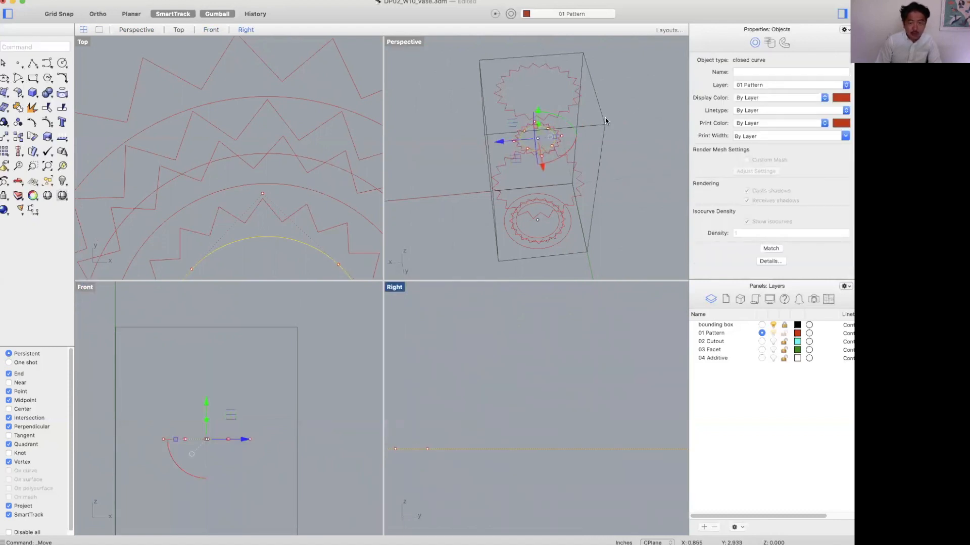
# Move the largest inset circle vertically up to the height of the vase's belly star
pyautogui.scroll(5, 605, 131)
pyautogui.click(552, 193)
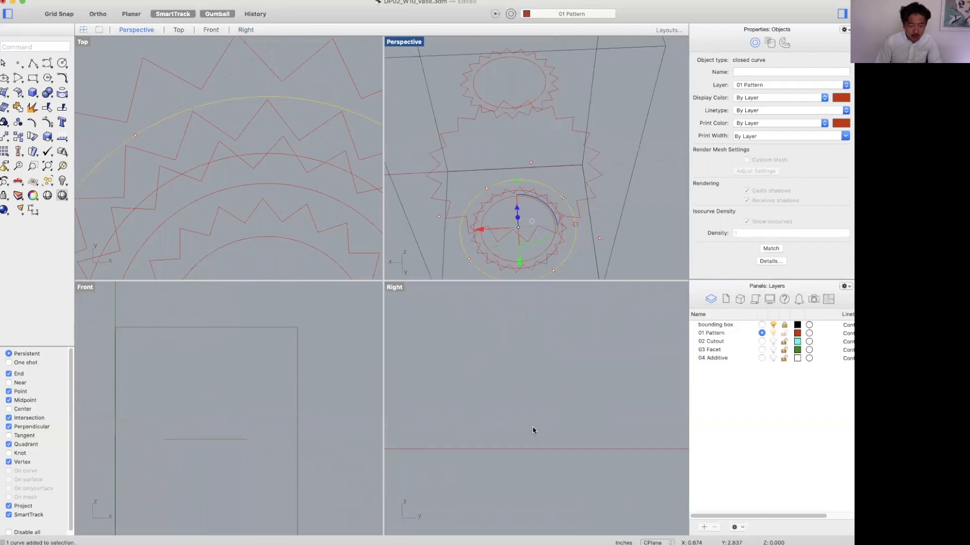
pyautogui.scroll(-5, 574, 439)
pyautogui.moveTo(518, 454); pyautogui.dragTo(519, 397)
pyautogui.scroll(2, 488, 426)
pyautogui.scroll(5, 489, 427)
pyautogui.scroll(7, 588, 385)
pyautogui.write('m')
pyautogui.press('Return')
pyautogui.click(626, 395)
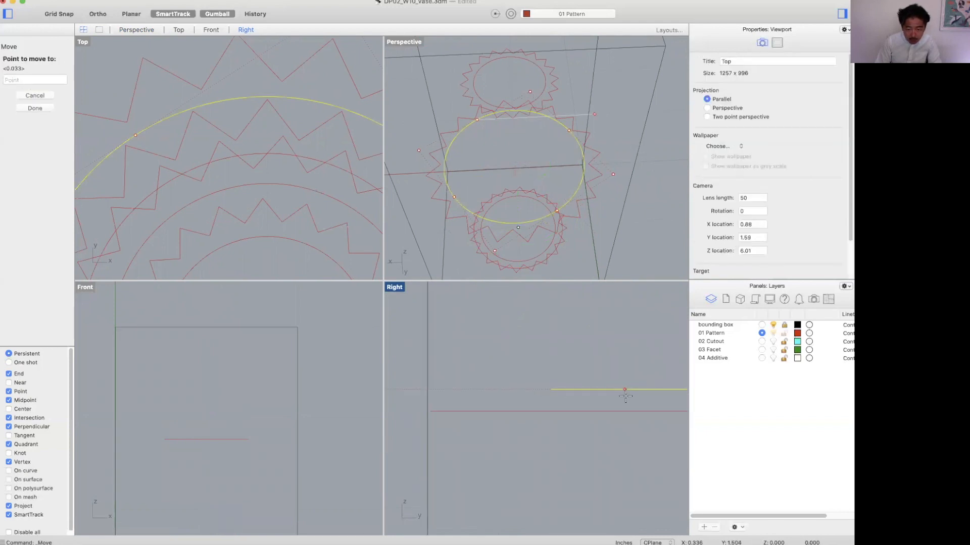
pyautogui.click(625, 412)
pyautogui.click(614, 323)
# Move the second-largest inset circle vertically up to the rim star at the top of the bounding box
pyautogui.scroll(-5, 578, 223)
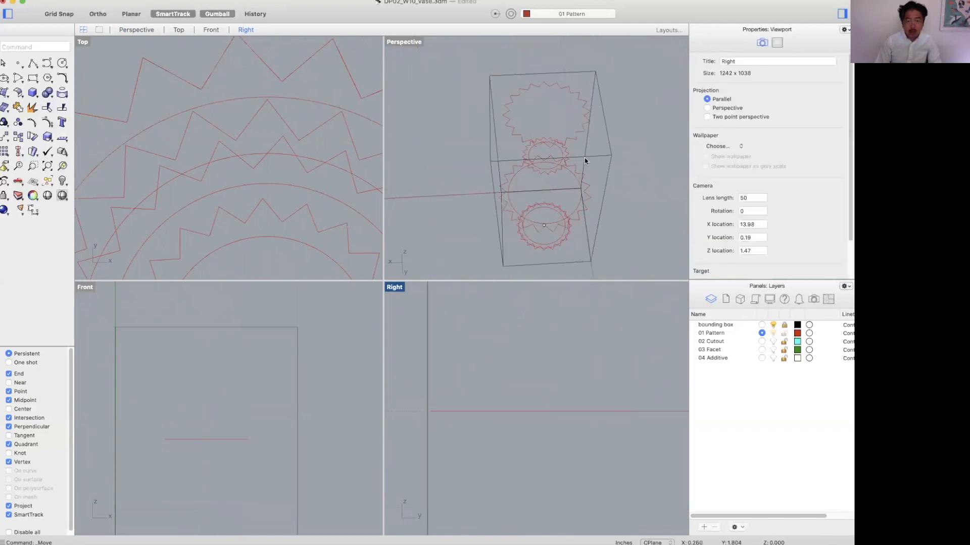
pyautogui.scroll(10, 584, 166)
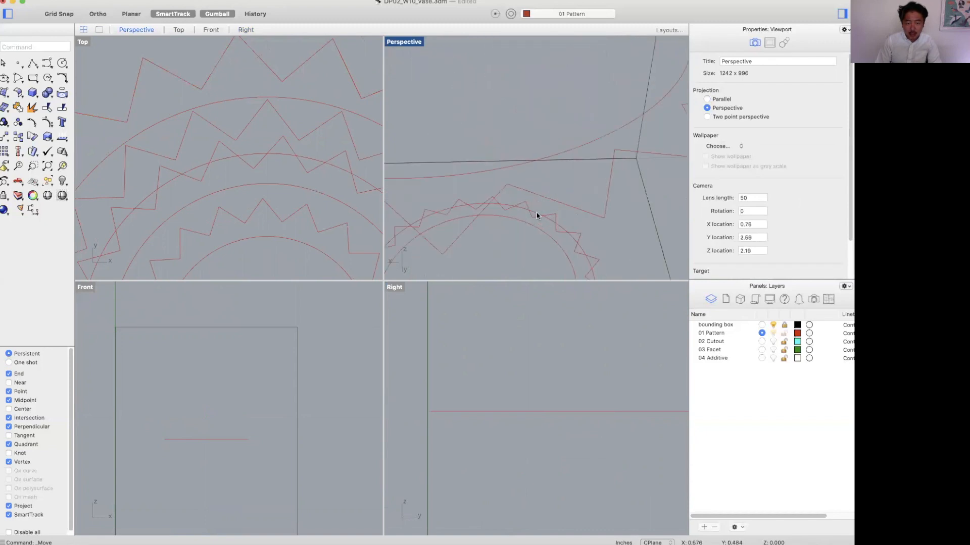
pyautogui.click(537, 213)
pyautogui.scroll(-5, 546, 399)
pyautogui.scroll(5, 546, 446)
pyautogui.rightClick(539, 467)
pyautogui.click(532, 467)
pyautogui.scroll(-1, 558, 445)
pyautogui.scroll(-6, 558, 404)
pyautogui.scroll(12, 546, 380)
pyautogui.keyDown('shift'); pyautogui.moveTo(514, 368); pyautogui.dragTo(520, 422, button='right'); pyautogui.keyUp('shift')
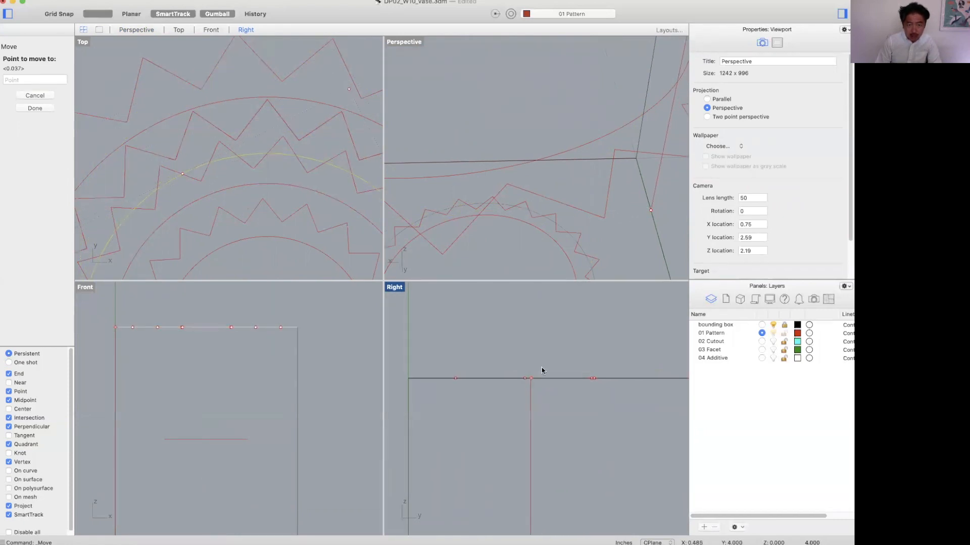
pyautogui.click(530, 379)
pyautogui.press('Escape')
# Raise the base star's inset circle a short distance above the bottom of the box to leave a floor thickness
pyautogui.scroll(-8, 587, 211)
pyautogui.moveTo(591, 171); pyautogui.dragTo(568, 214, button='right')
pyautogui.scroll(-5, 599, 177)
pyautogui.scroll(6, 554, 225)
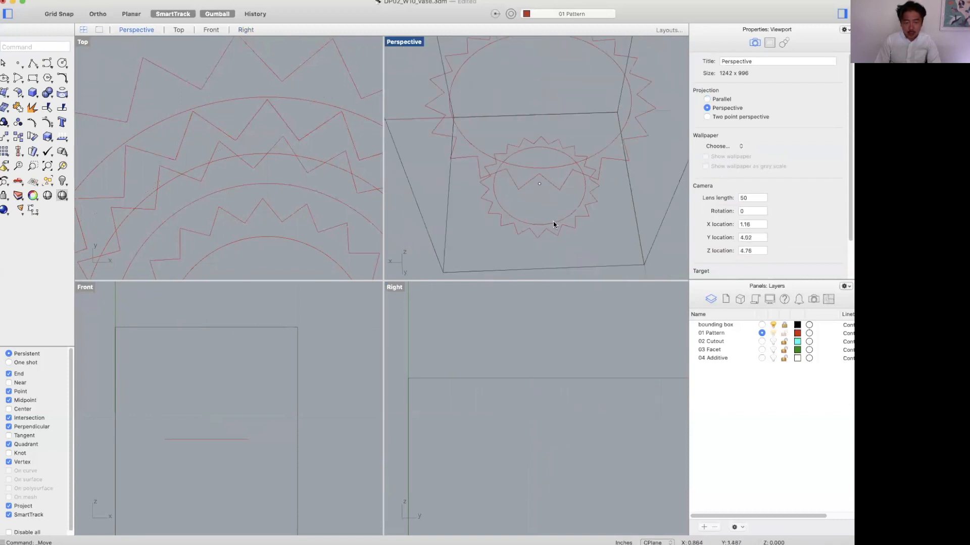
pyautogui.click(553, 223)
pyautogui.scroll(-12, 556, 399)
pyautogui.moveTo(556, 401); pyautogui.dragTo(571, 383, button='right')
pyautogui.scroll(12, 570, 423)
pyautogui.moveTo(552, 460); pyautogui.dragTo(555, 427, button='right')
pyautogui.moveTo(553, 431); pyautogui.dragTo(556, 410)
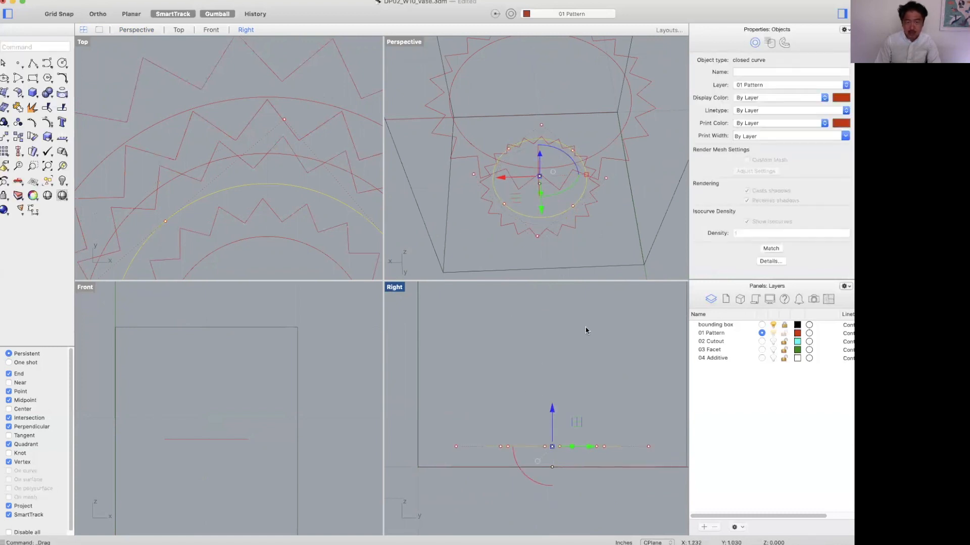
pyautogui.scroll(-5, 582, 348)
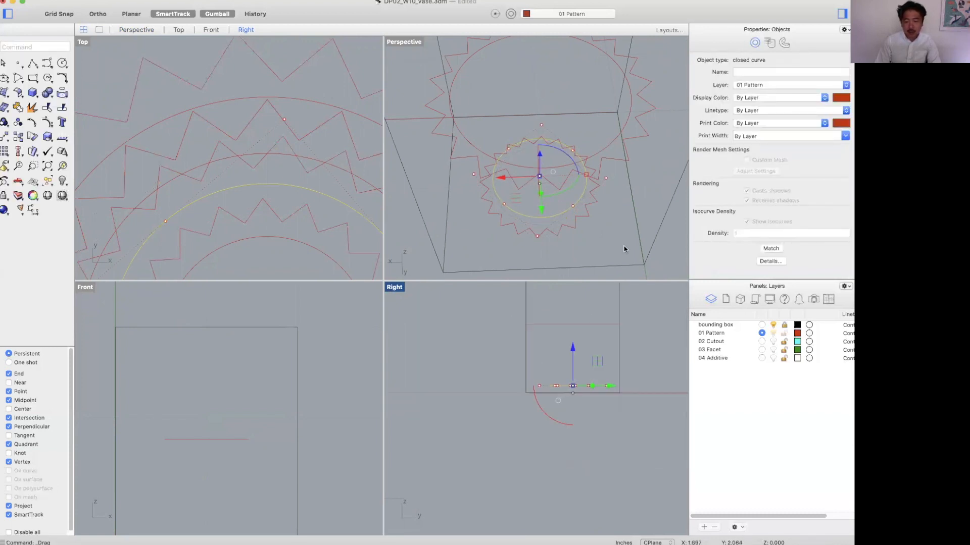
# Loft the four inset circles into the vase's smooth interior surface, keeping the default seam points and loft settings
pyautogui.keyDown('shift'); pyautogui.click(623, 74); pyautogui.keyUp('shift')
pyautogui.scroll(-5, 603, 87)
pyautogui.keyDown('shift'); pyautogui.moveTo(597, 45); pyautogui.dragTo(615, 143, button='right'); pyautogui.keyUp('shift')
pyautogui.keyDown('shift'); pyautogui.click(600, 94); pyautogui.keyUp('shift')
pyautogui.keyDown('shift'); pyautogui.click(626, 101); pyautogui.keyUp('shift')
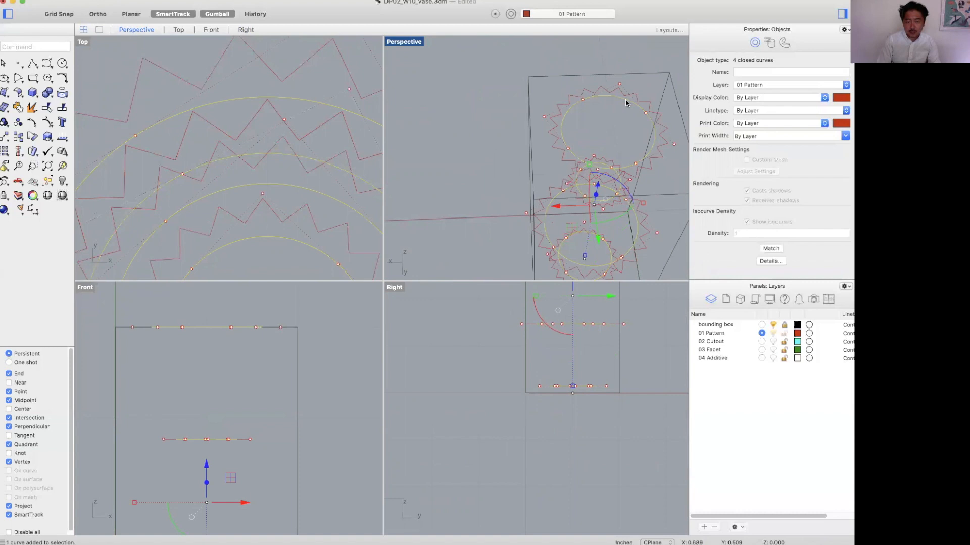
pyautogui.write('loft')
pyautogui.press('Return')
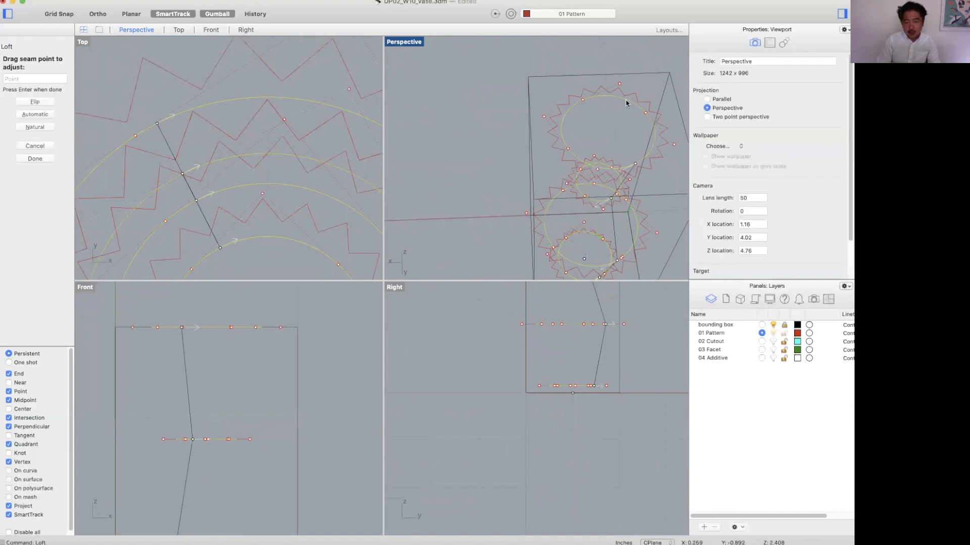
pyautogui.press('Return')
pyautogui.press('Return')
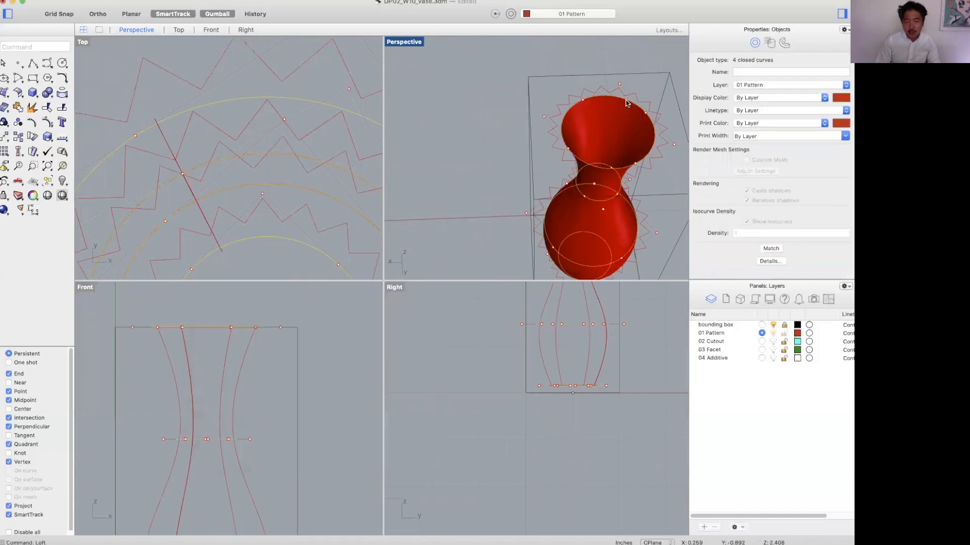
pyautogui.click(511, 94)
# Show the hidden pleated outer vase around the interior loft
pyautogui.moveTo(566, 176); pyautogui.dragTo(581, 109, button='right')
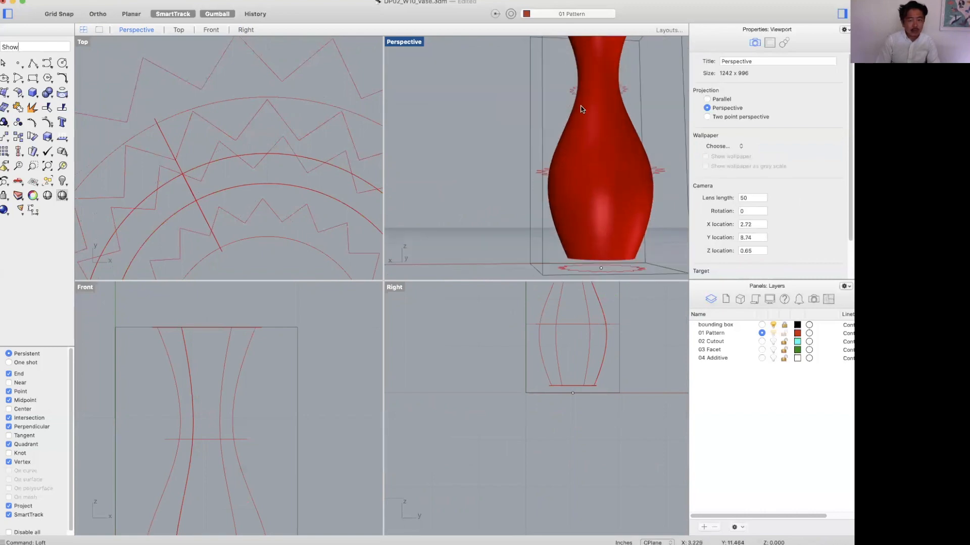
pyautogui.write('Show')
pyautogui.press('Return')
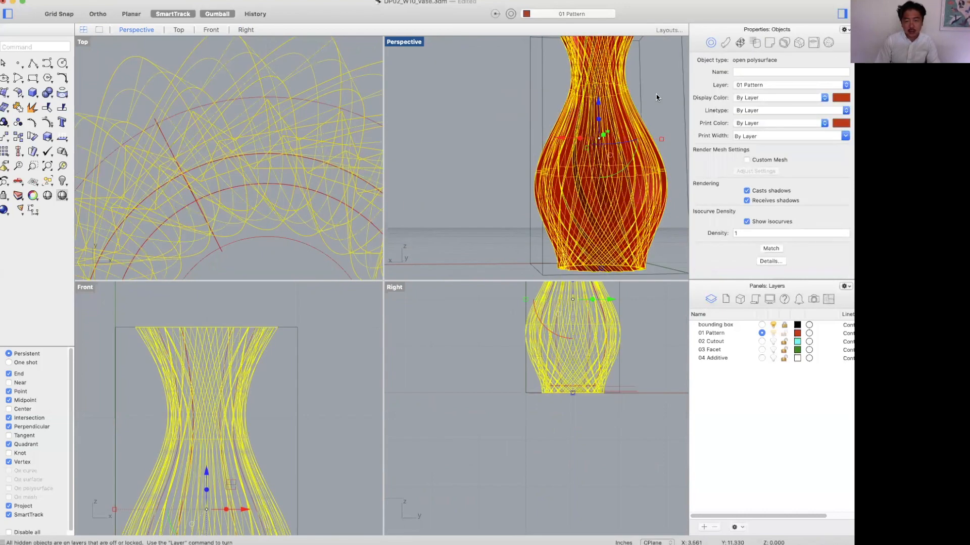
pyautogui.click(657, 98)
# Create planar surfaces that close the interior loft's base circle and the outer vase's base star
pyautogui.scroll(-5, 655, 137)
pyautogui.moveTo(631, 169); pyautogui.dragTo(589, 128, button='right')
pyautogui.scroll(4, 610, 142)
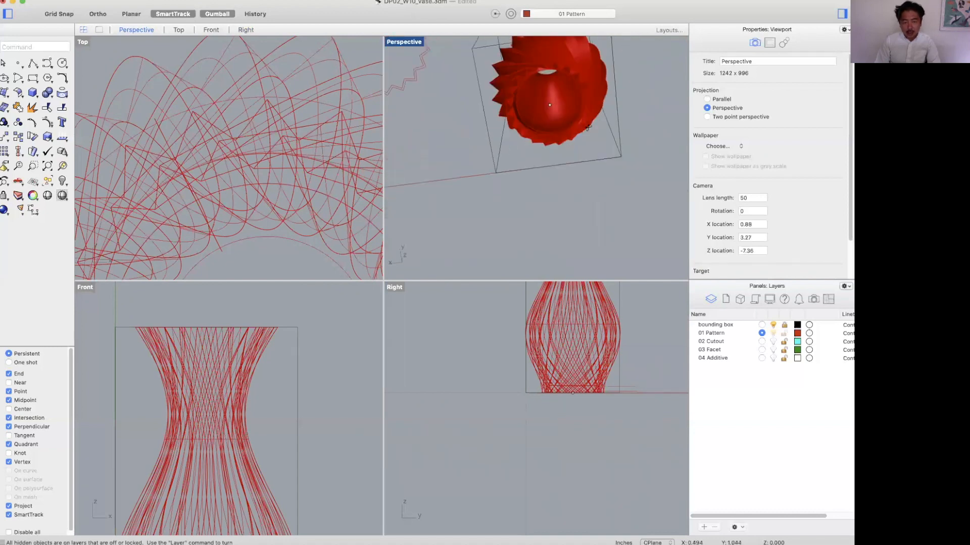
pyautogui.scroll(4, 588, 128)
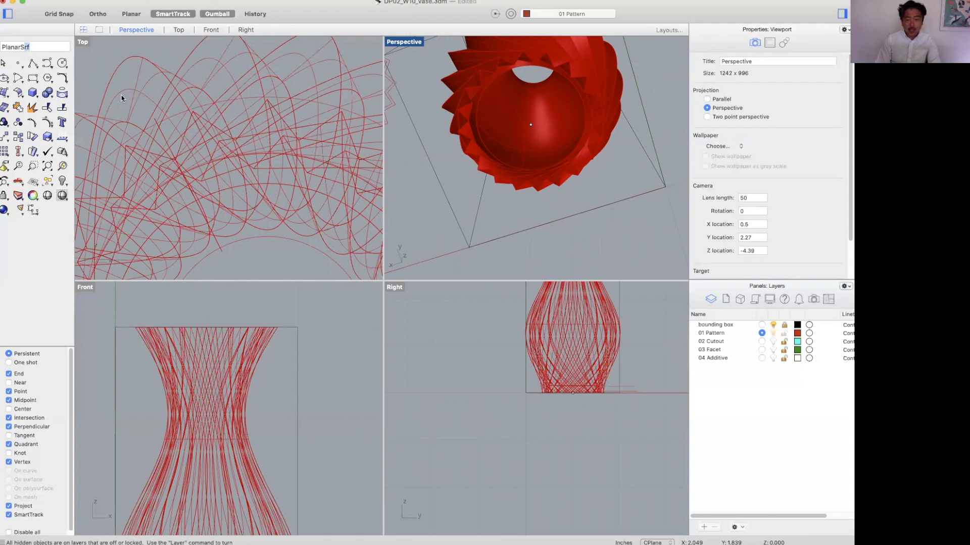
pyautogui.moveTo(431, 116); pyautogui.dragTo(480, 142, button='right')
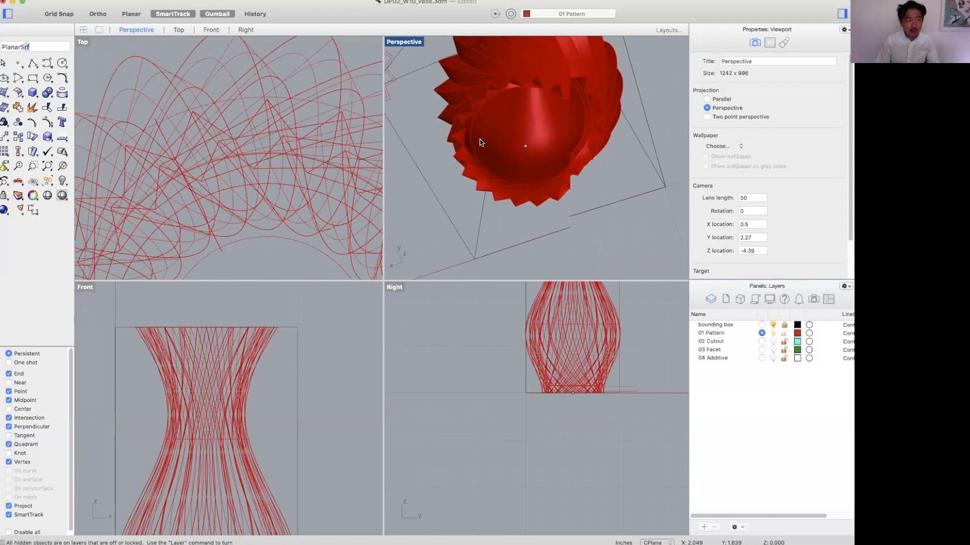
pyautogui.press('Return')
pyautogui.click(489, 101)
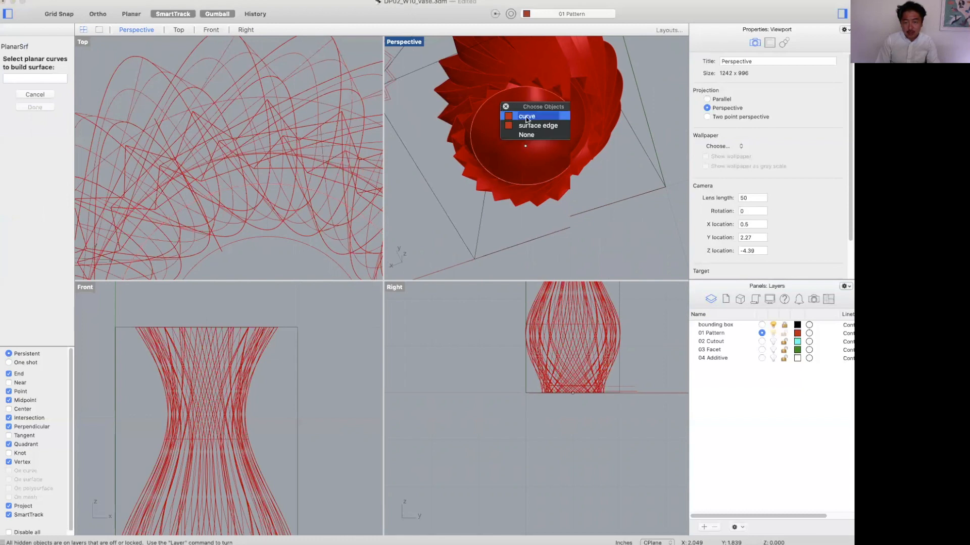
pyautogui.click(526, 116)
pyautogui.press('Return')
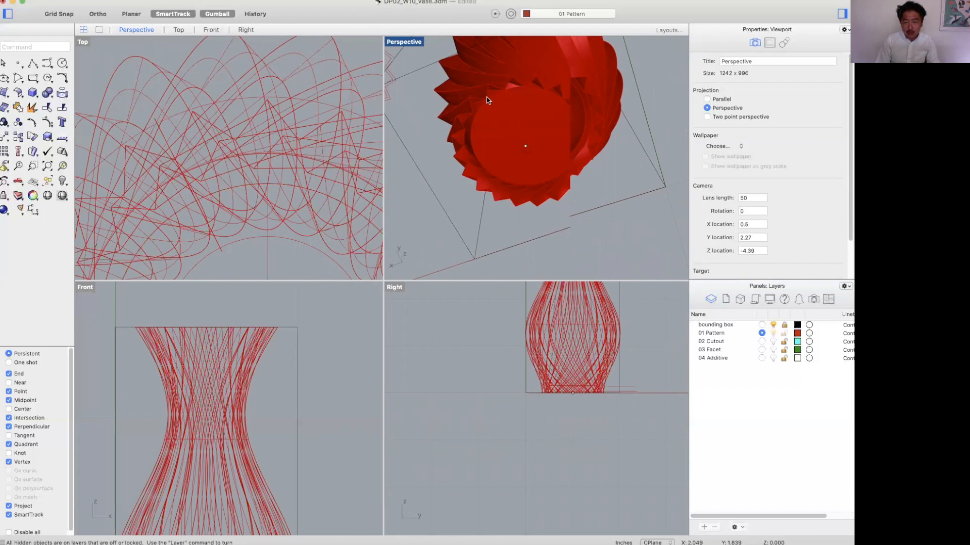
pyautogui.click(486, 97)
pyautogui.click(525, 113)
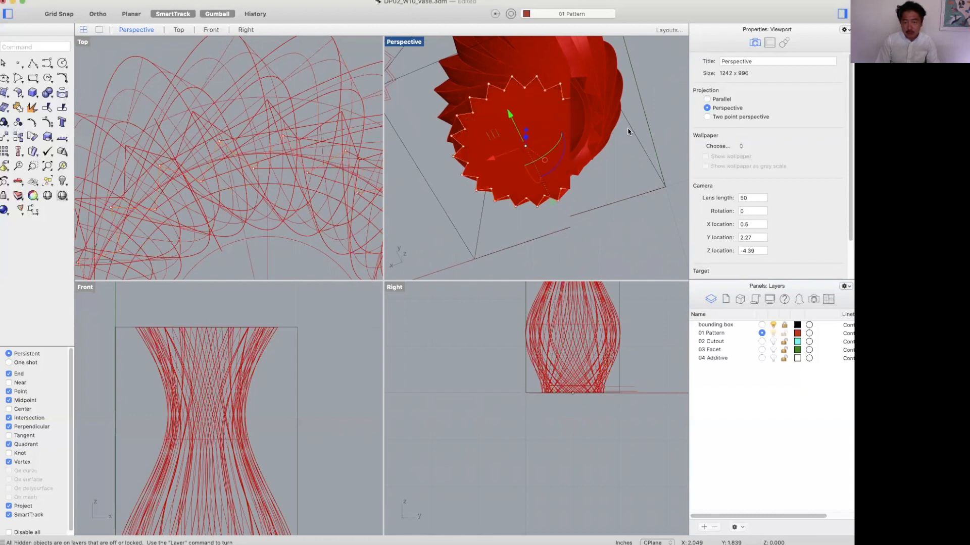
# Create a planar surface between the rim circle and the rim star to close the vase's top edge
pyautogui.moveTo(639, 134); pyautogui.dragTo(495, 114, button='right')
pyautogui.click(496, 119)
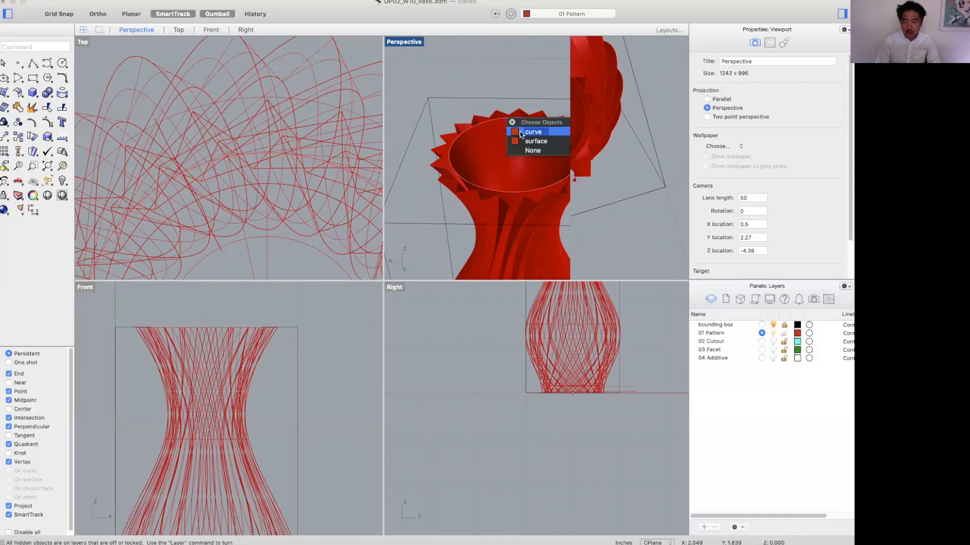
pyautogui.click(520, 132)
pyautogui.click(502, 115)
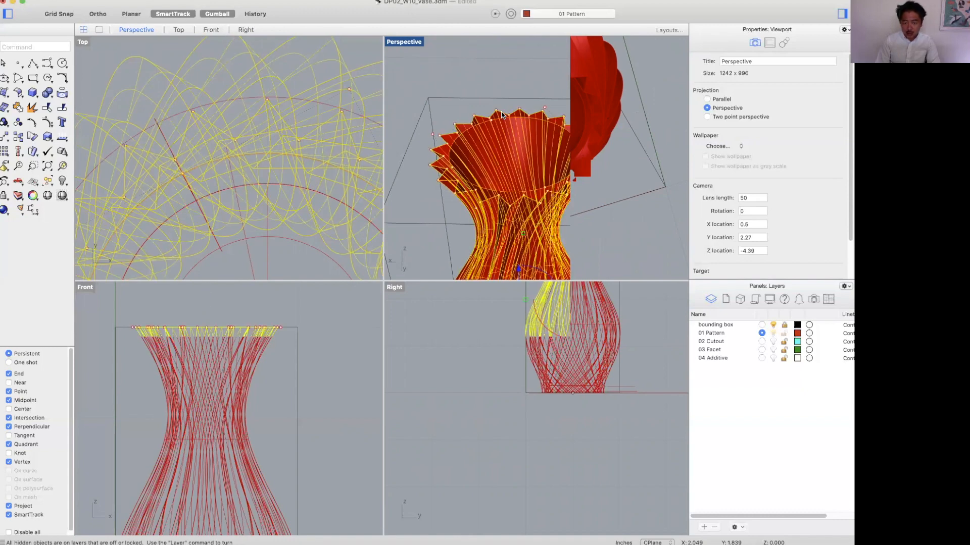
pyautogui.click(507, 128)
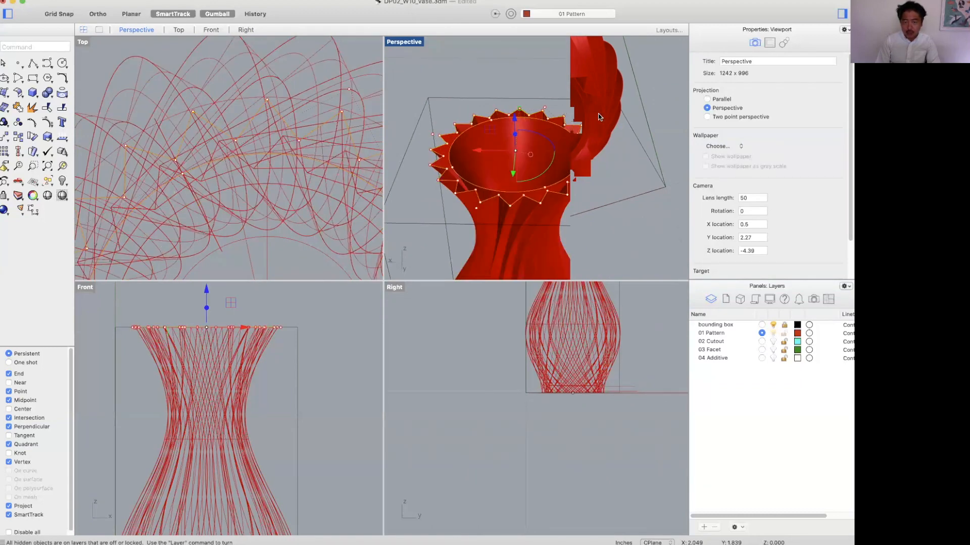
pyautogui.write('PlanarSrf')
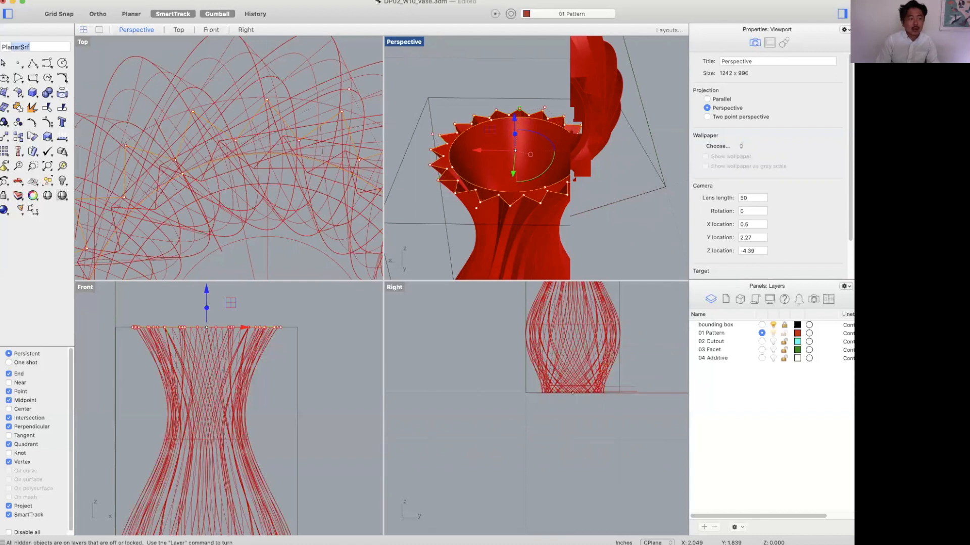
pyautogui.press('Return')
pyautogui.press('Escape')
# Select the whole vase and join its outer, interior, base and rim surfaces
pyautogui.scroll(-5, 622, 111)
pyautogui.moveTo(543, 110); pyautogui.dragTo(546, 139, button='right')
pyautogui.moveTo(536, 60); pyautogui.dragTo(465, 252)
pyautogui.press('super+j')
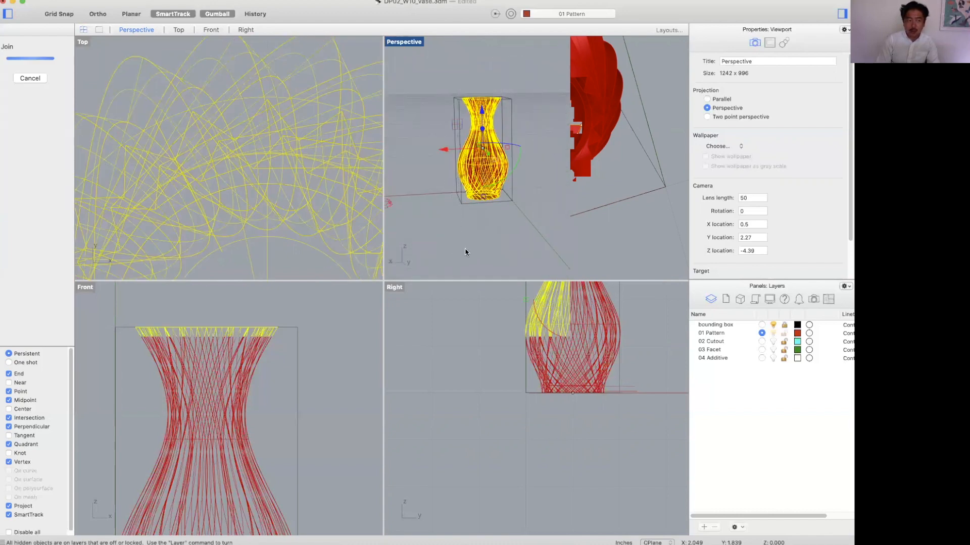
pyautogui.press('Return')
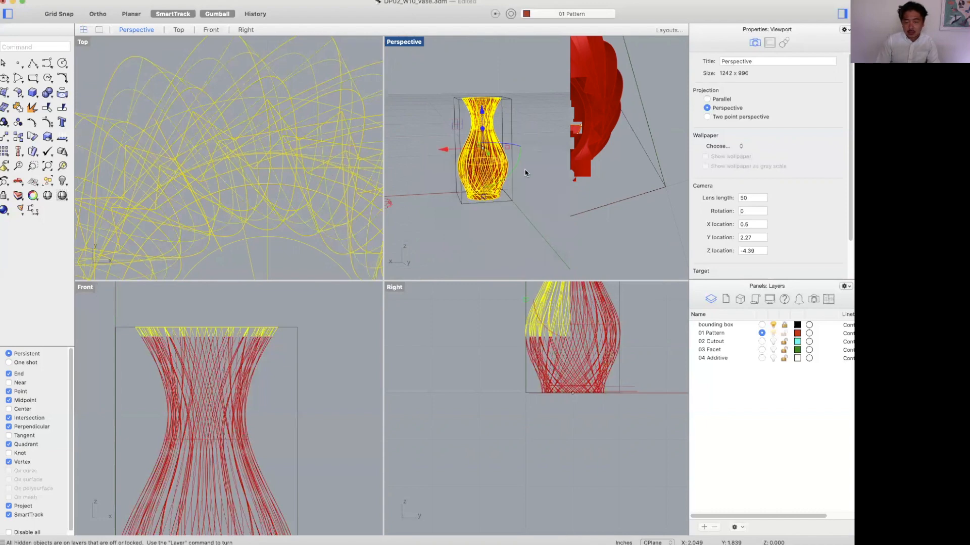
# Hide the other patterned vase together with the loose star and circle curves standing beside the finished vase
pyautogui.click(558, 152)
pyautogui.keyDown('shift'); pyautogui.moveTo(506, 167); pyautogui.dragTo(571, 175, button='right'); pyautogui.keyUp('shift')
pyautogui.click(529, 178)
pyautogui.click(596, 162)
pyautogui.click(560, 173)
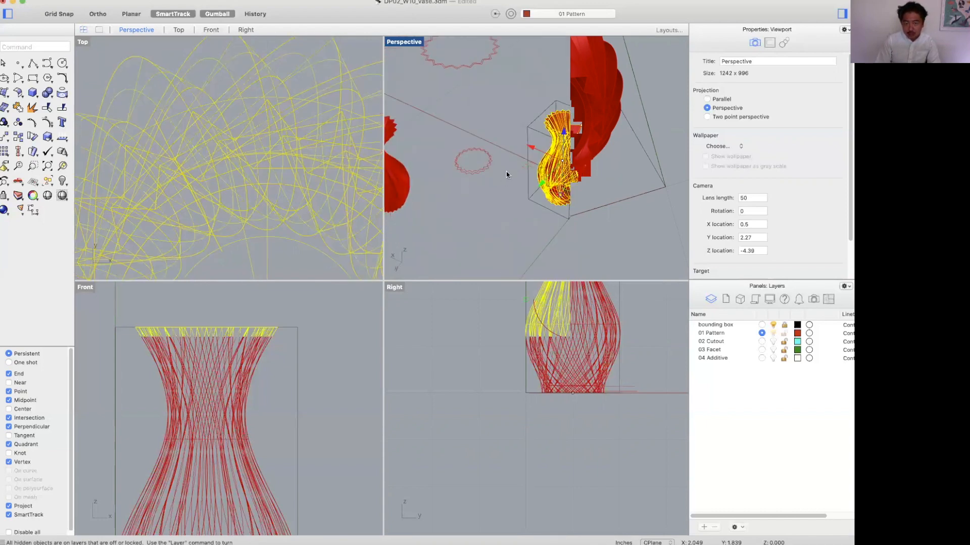
pyautogui.scroll(-5, 510, 151)
pyautogui.click(502, 97)
pyautogui.keyDown('shift'); pyautogui.moveTo(502, 98); pyautogui.dragTo(534, 83, button='right'); pyautogui.keyUp('shift')
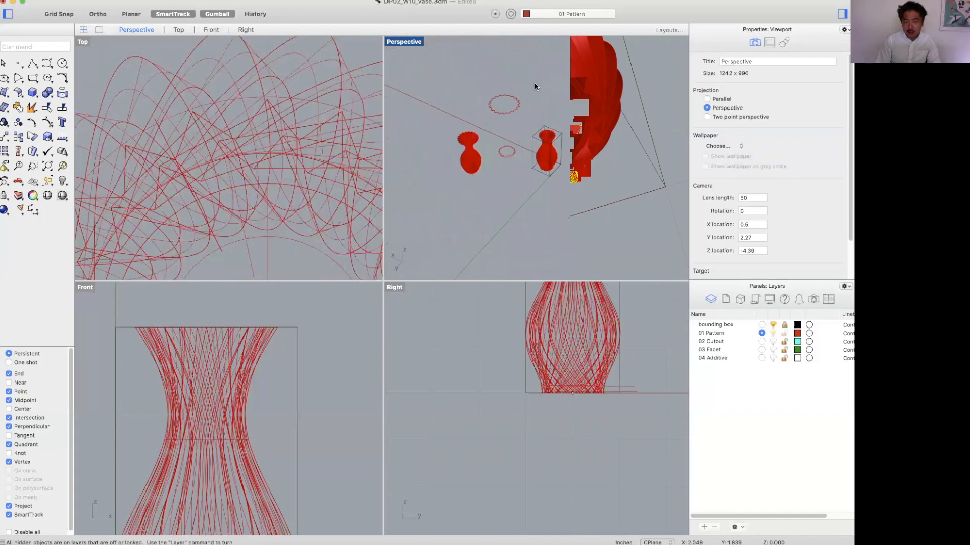
pyautogui.moveTo(451, 163); pyautogui.dragTo(447, 185)
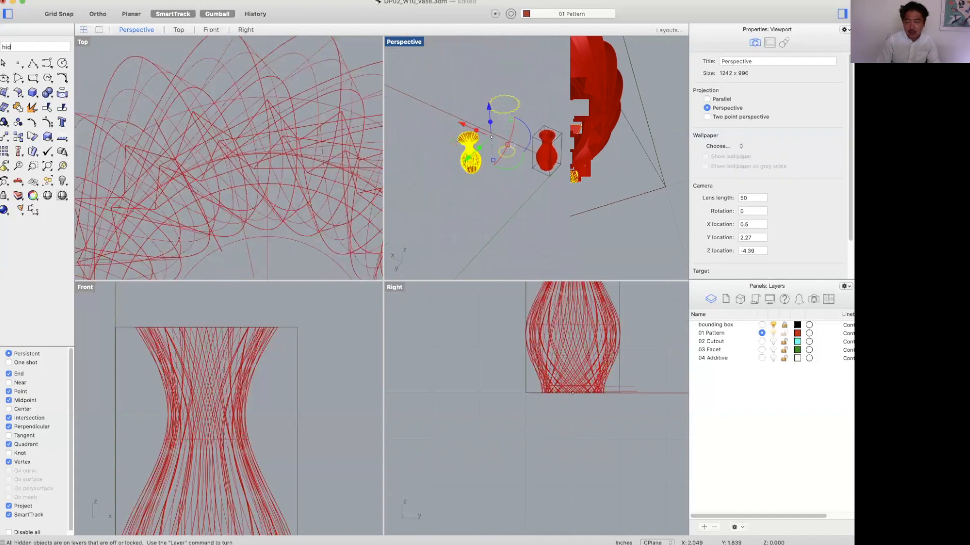
pyautogui.write('e')
pyautogui.press('Return')
# Zoom to the finished vase and inspect its pleated outside and open rim in an enlarged Perspective viewport
pyautogui.moveTo(509, 98); pyautogui.dragTo(571, 186)
pyautogui.write('zsa')
pyautogui.press('Return')
pyautogui.click(633, 126)
pyautogui.moveTo(633, 130); pyautogui.dragTo(573, 177, button='right')
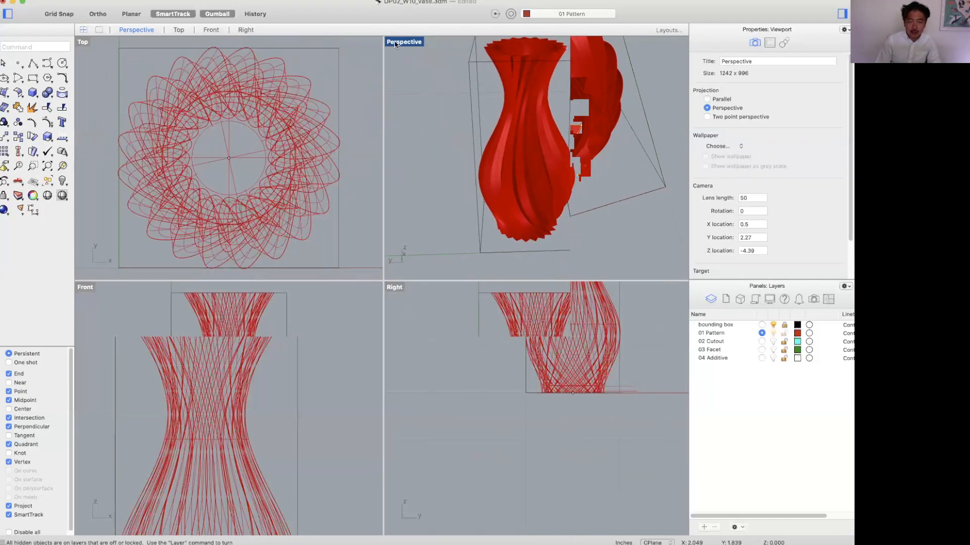
pyautogui.doubleClick(396, 42)
pyautogui.moveTo(396, 317); pyautogui.dragTo(392, 185, button='right')
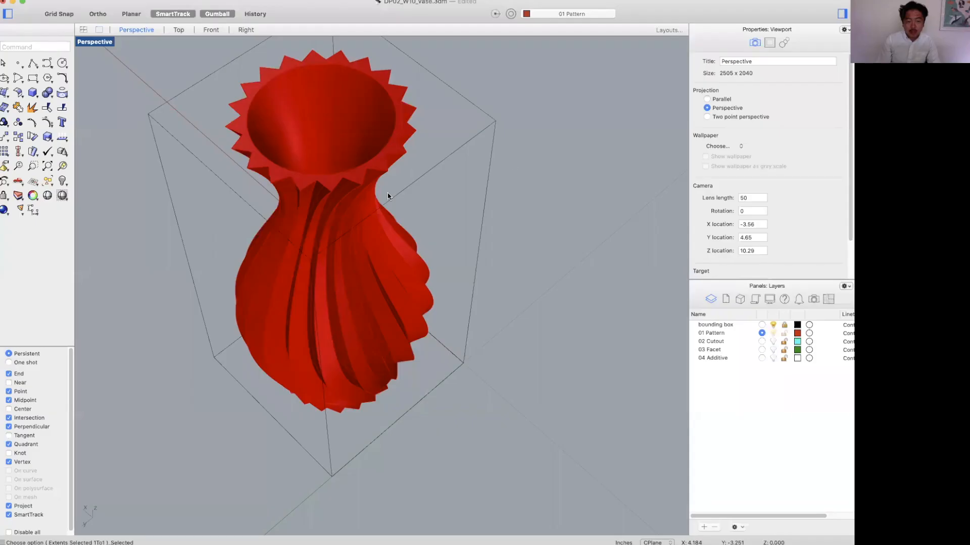
pyautogui.scroll(-3, 532, 229)
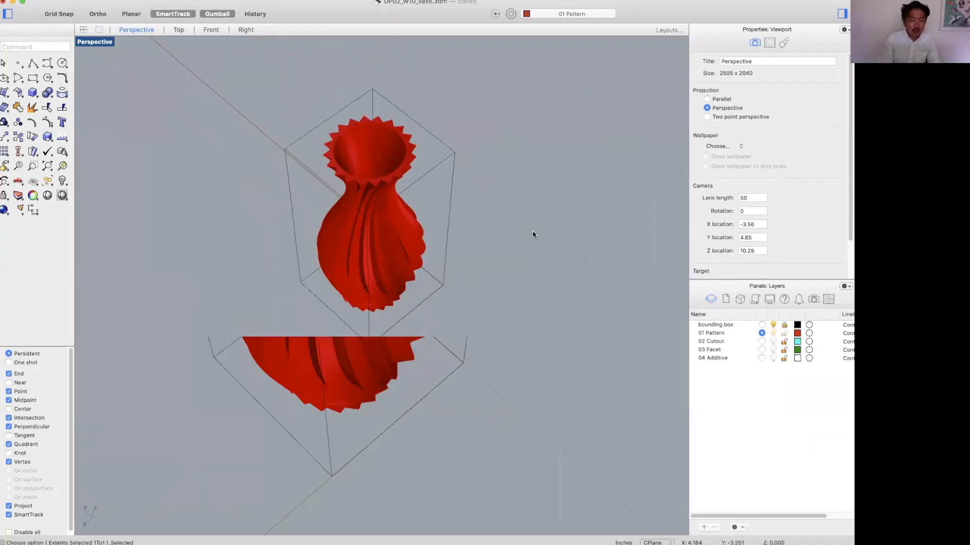
# Create a horizontal clipping plane on the ground across the vase in the Perspective viewport
pyautogui.write('ClippingPlane')
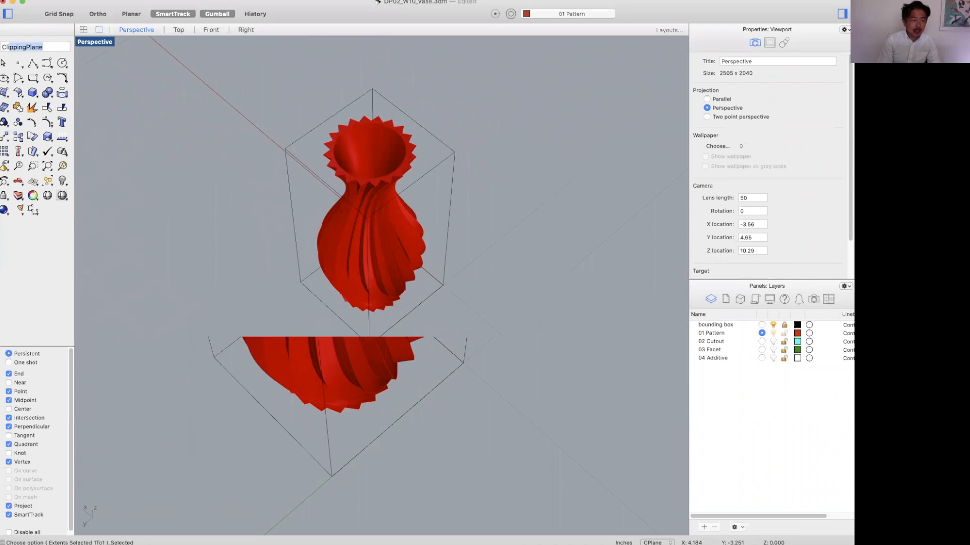
pyautogui.press('Return')
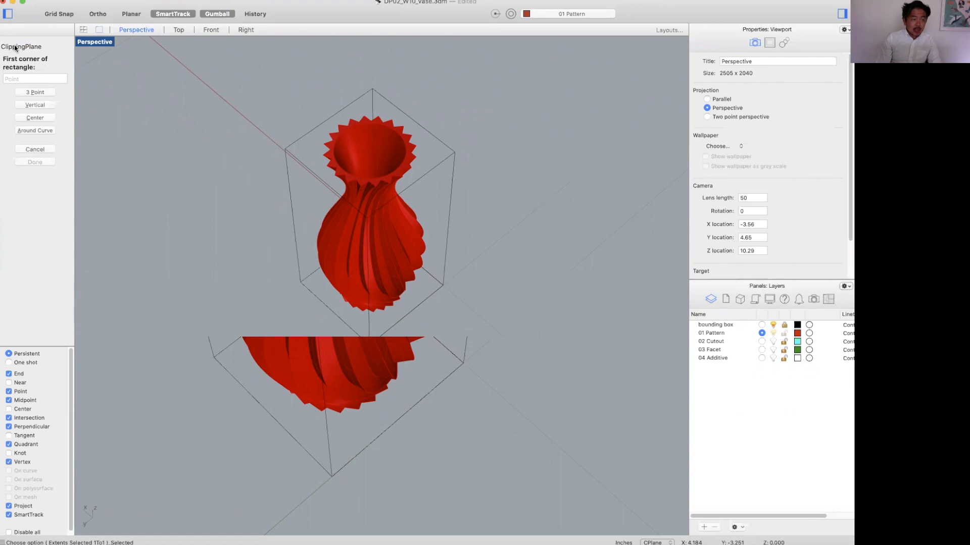
pyautogui.click(274, 227)
pyautogui.click(502, 277)
pyautogui.click(484, 290)
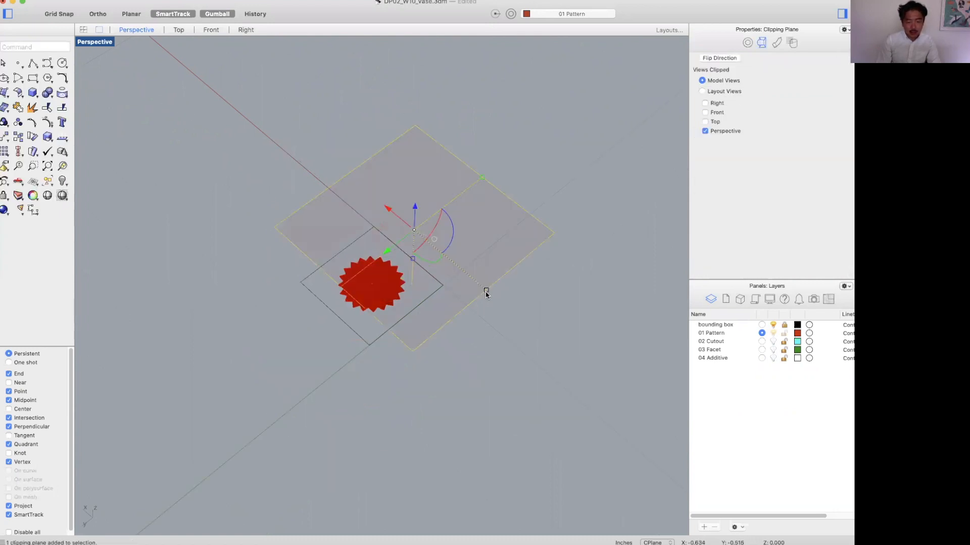
# Raise the clipping plane gradually from the vase's base past its rim to inspect the sections through the body
pyautogui.scroll(5, 474, 232)
pyautogui.moveTo(451, 221); pyautogui.dragTo(467, 10)
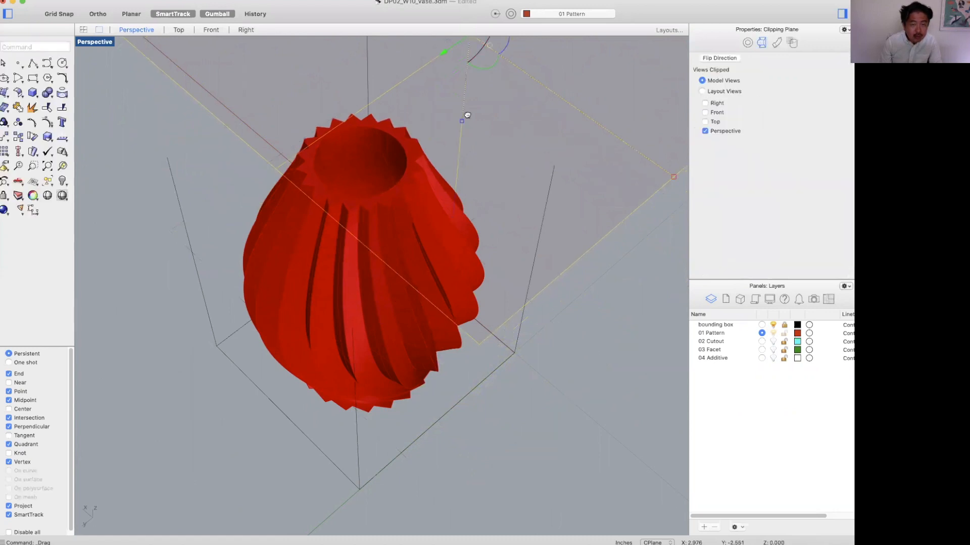
pyautogui.keyDown('shift'); pyautogui.moveTo(467, 115); pyautogui.dragTo(463, 154, button='right'); pyautogui.keyUp('shift')
pyautogui.moveTo(463, 114); pyautogui.dragTo(463, 55)
pyautogui.keyDown('shift'); pyautogui.moveTo(474, 99); pyautogui.dragTo(472, 147, button='right'); pyautogui.keyUp('shift')
pyautogui.moveTo(470, 118); pyautogui.dragTo(475, 53)
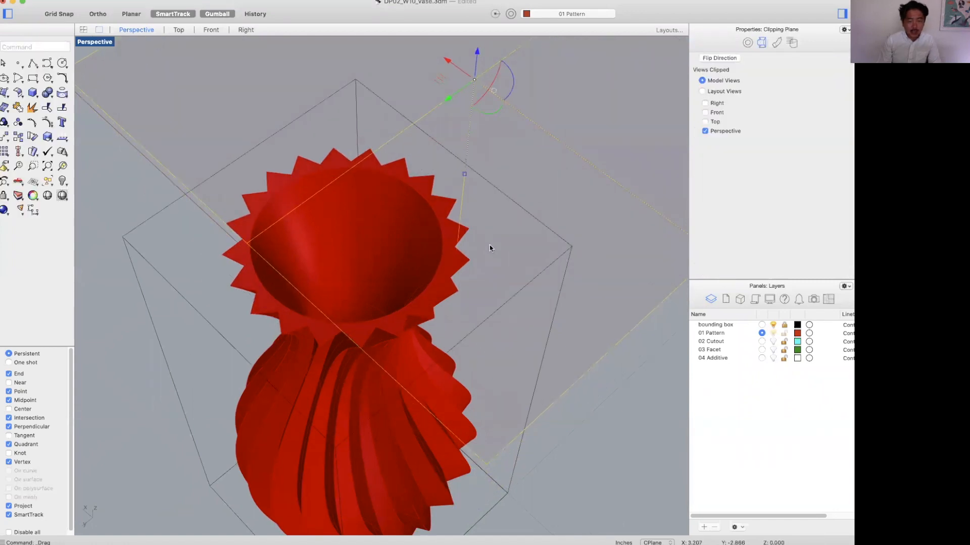
pyautogui.scroll(-5, 489, 248)
# Delete the clipping plane above the vase
pyautogui.click(586, 233)
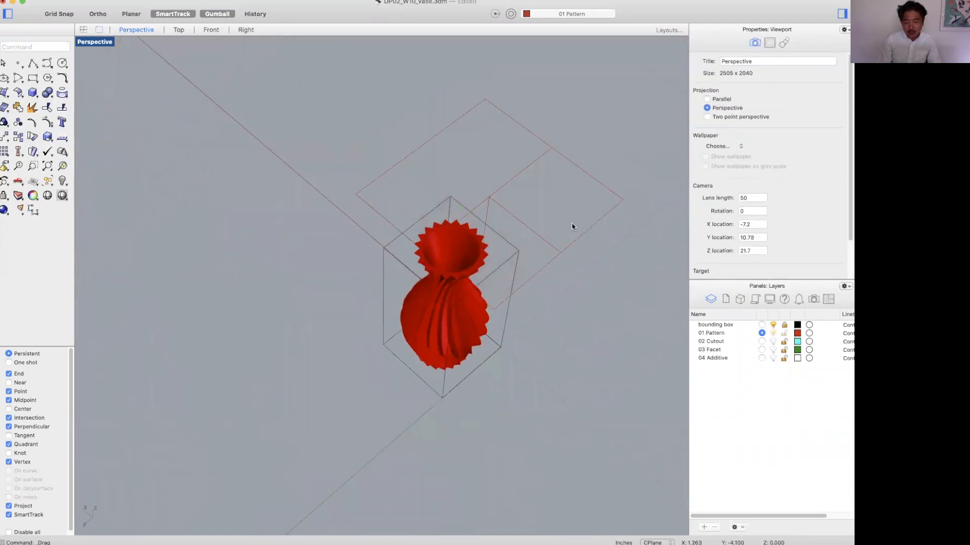
pyautogui.click(582, 234)
pyautogui.press('Delete')
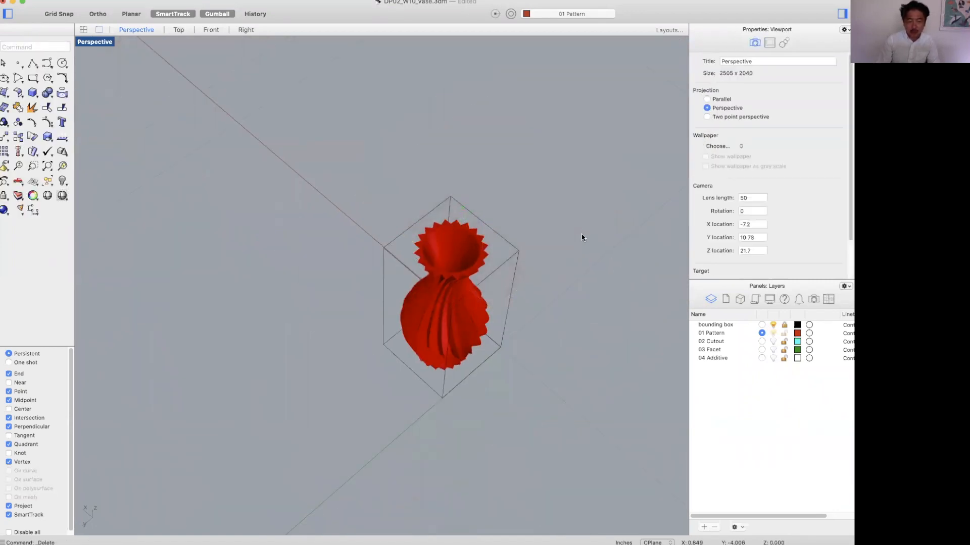
# Select the joined vase, check its object type in the properties, and deselect it
pyautogui.click(460, 317)
pyautogui.moveTo(580, 284); pyautogui.dragTo(519, 251, button='right')
pyautogui.scroll(5, 500, 264)
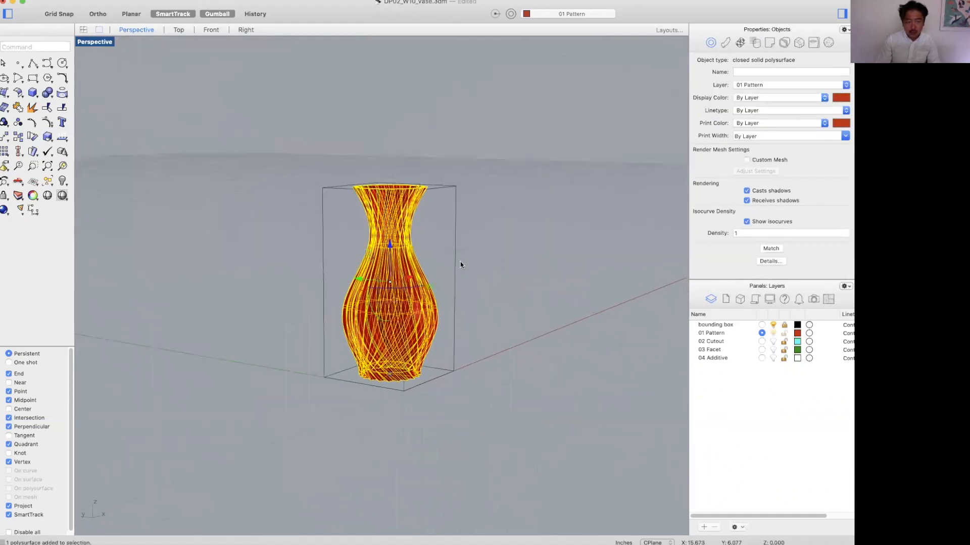
pyautogui.moveTo(442, 306); pyautogui.dragTo(519, 312, button='right')
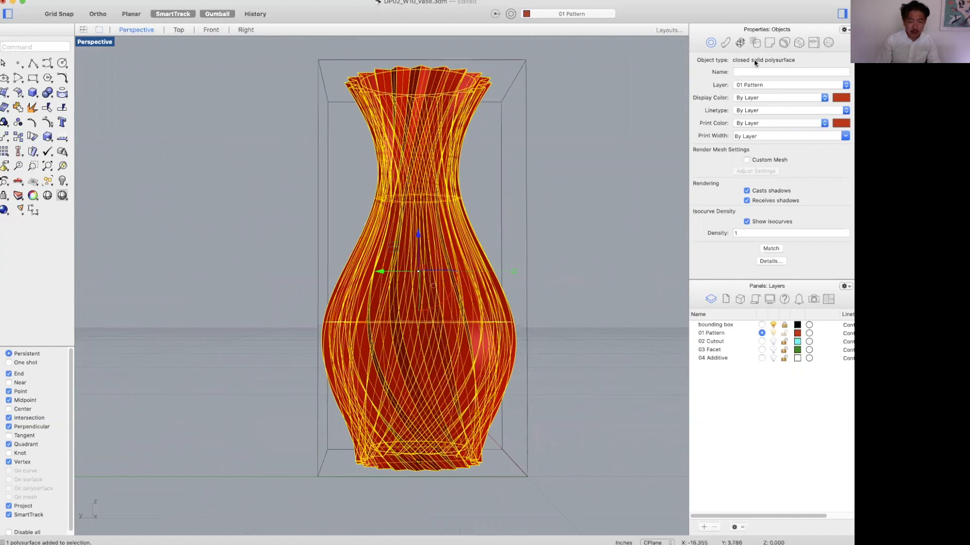
pyautogui.click(630, 92)
pyautogui.moveTo(591, 129); pyautogui.dragTo(571, 110, button='right')
pyautogui.scroll(-3, 556, 145)
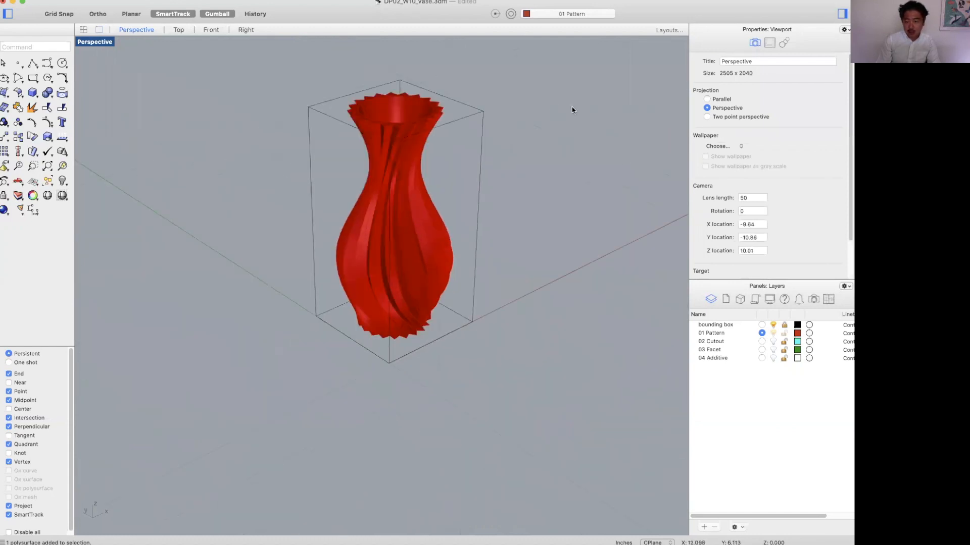
# Make the 02 Cutout layer current, hide the 01 Pattern layer, and view the cutout example vase and its flat pattern curves
pyautogui.click(761, 341)
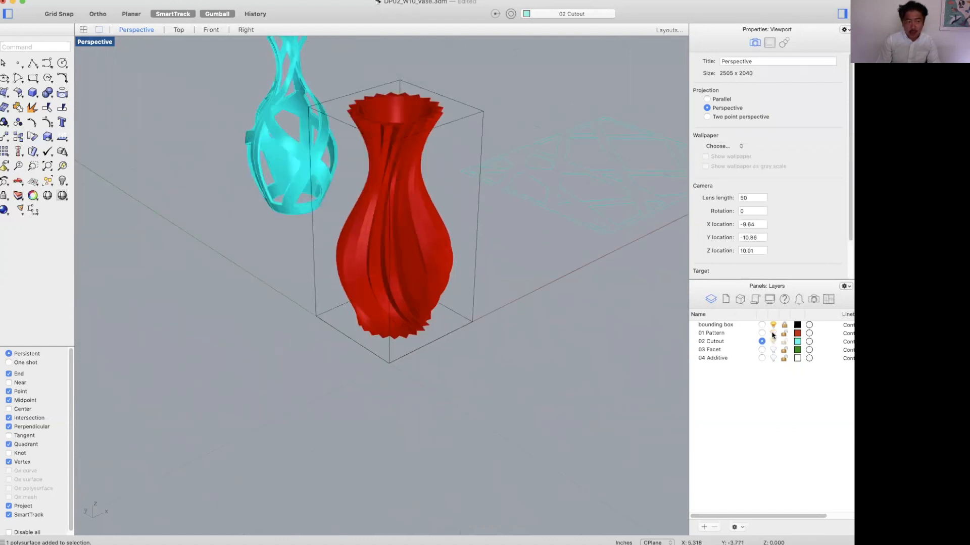
pyautogui.click(773, 333)
pyautogui.moveTo(507, 245); pyautogui.dragTo(404, 302, button='right')
pyautogui.click(424, 300)
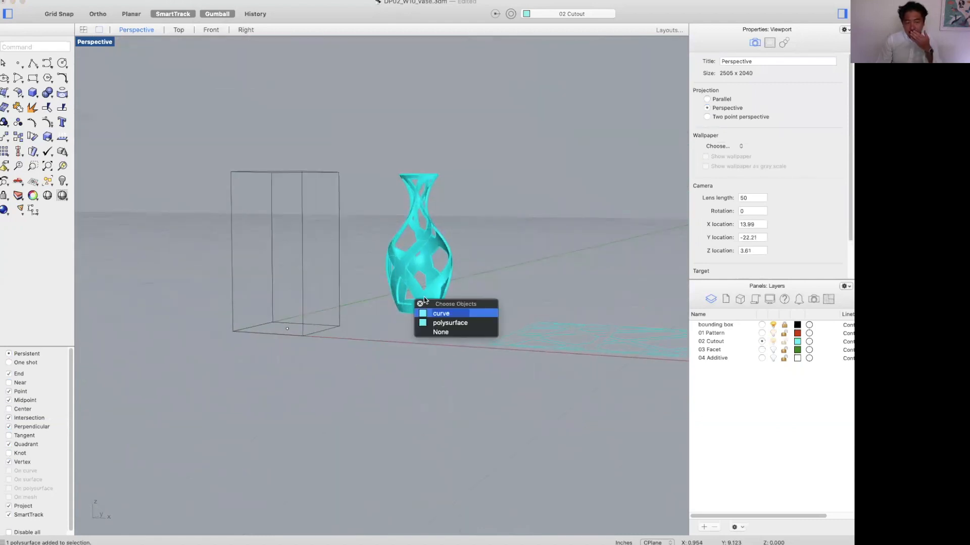
pyautogui.click(440, 313)
pyautogui.moveTo(487, 255); pyautogui.dragTo(530, 300, button='right')
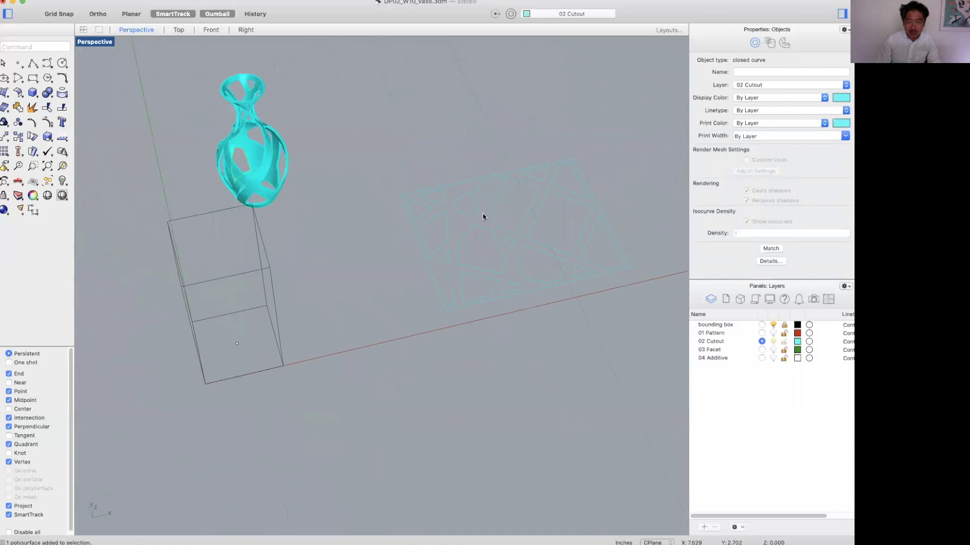
pyautogui.moveTo(365, 248); pyautogui.dragTo(433, 240, button='right')
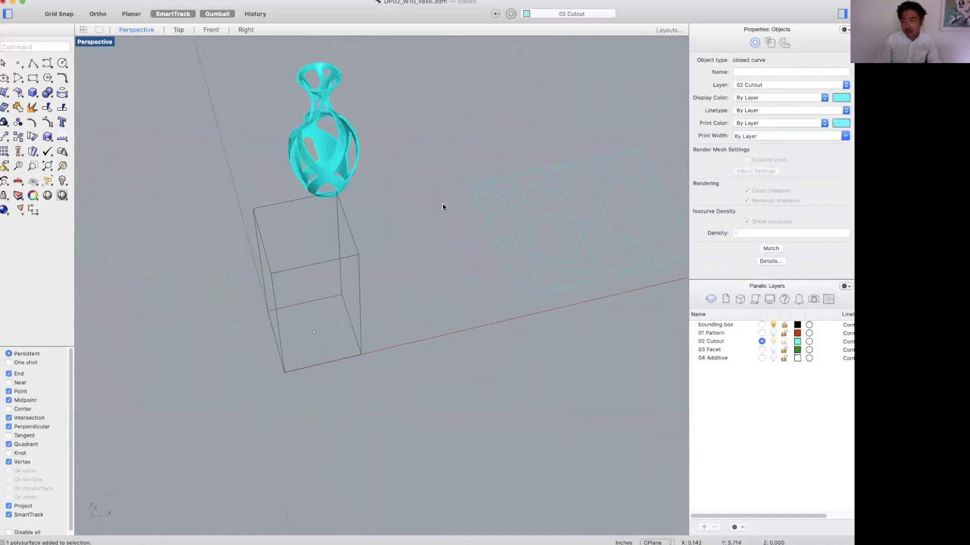
# Restore the four-viewport layout and move the cutout example vase along X, away from the bounding box
pyautogui.doubleClick(101, 43)
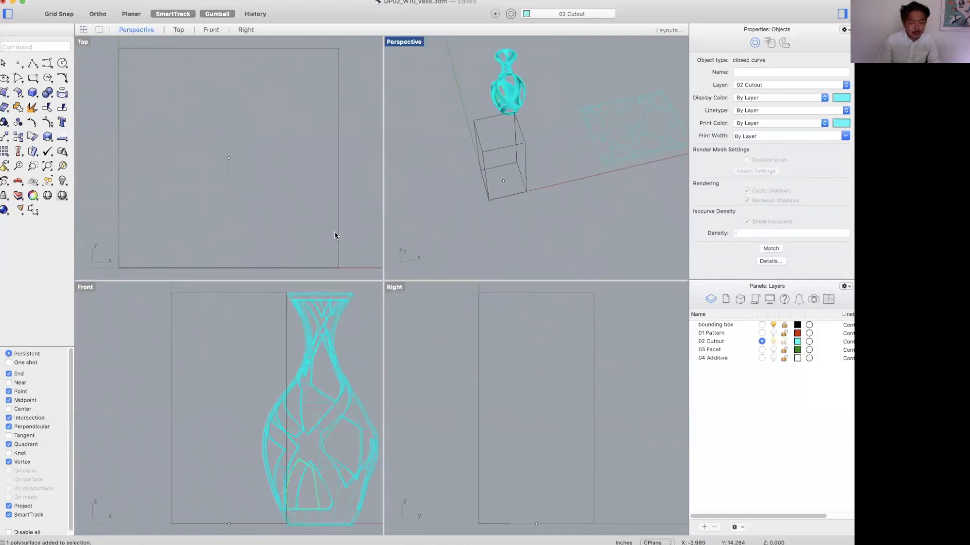
pyautogui.scroll(-5, 321, 349)
pyautogui.moveTo(257, 302); pyautogui.dragTo(339, 444)
pyautogui.moveTo(331, 360); pyautogui.dragTo(360, 360)
pyautogui.click(220, 300)
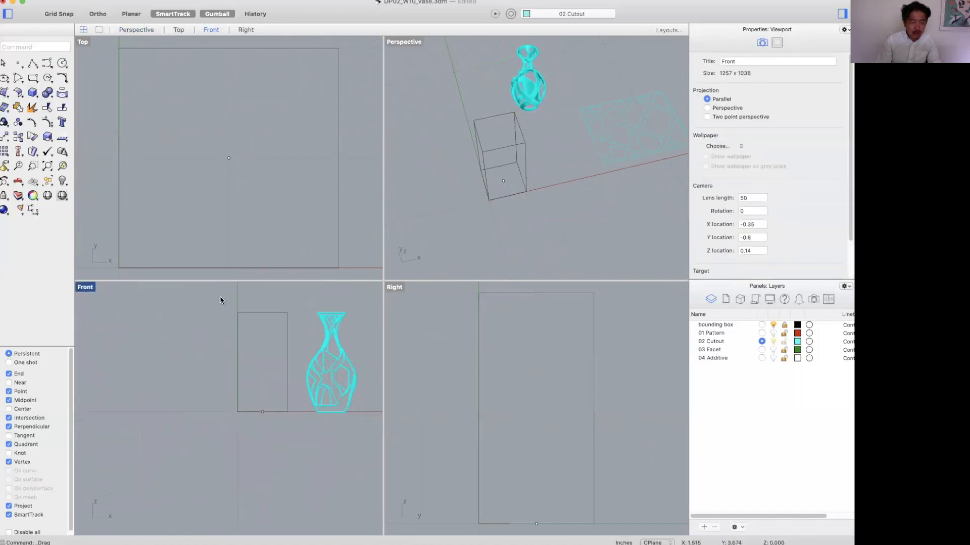
# Draw a degree-3 vase profile curve in the Front viewport from the bounding box's top edge, through a wide belly, to its bottom edge
pyautogui.doubleClick(81, 288)
pyautogui.click(32, 64)
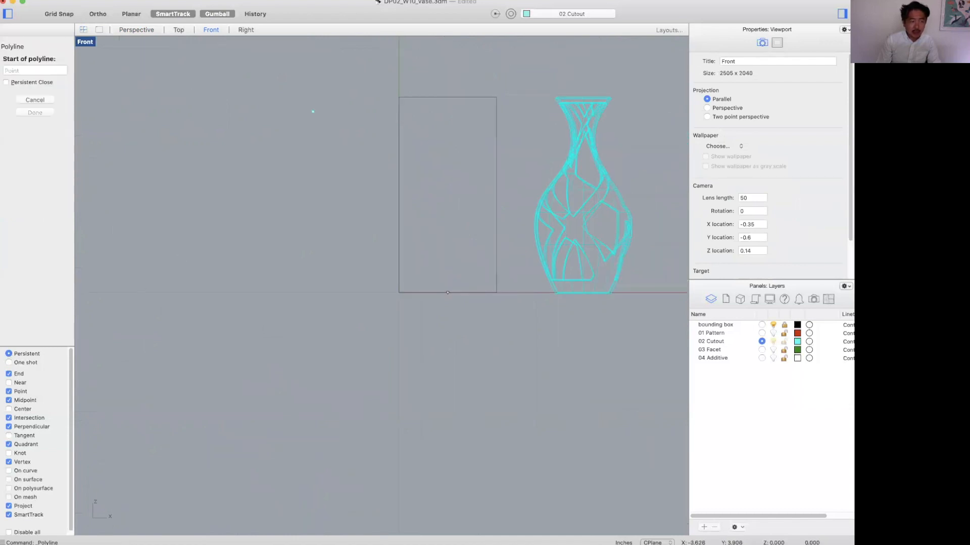
pyautogui.scroll(3, 392, 98)
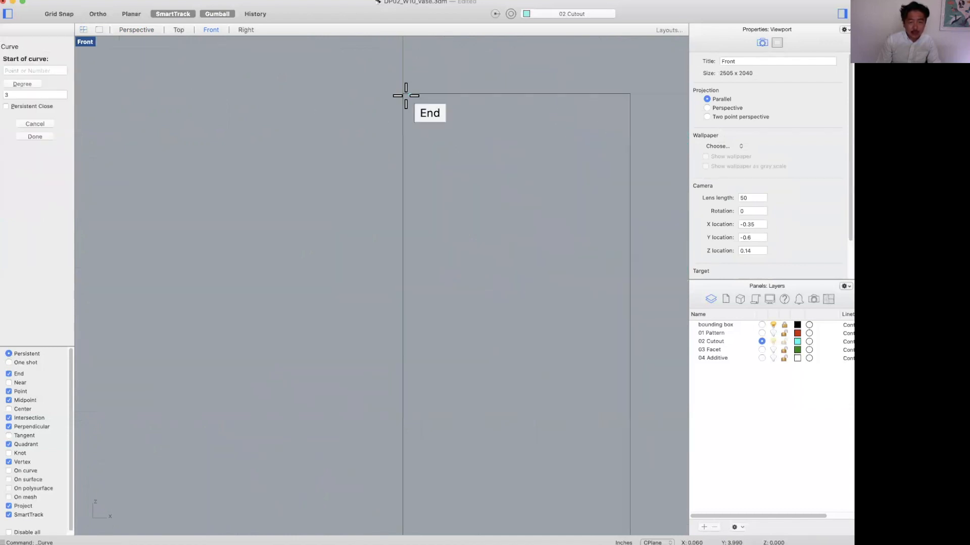
pyautogui.click(462, 94)
pyautogui.click(478, 151)
pyautogui.scroll(-2, 497, 247)
pyautogui.scroll(-1, 486, 238)
pyautogui.click(484, 256)
pyautogui.click(439, 325)
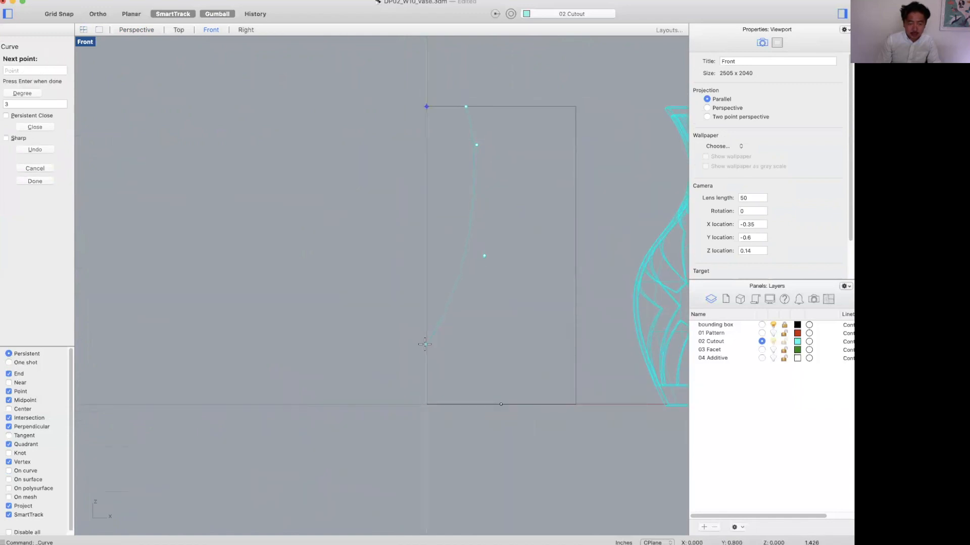
pyautogui.click(426, 316)
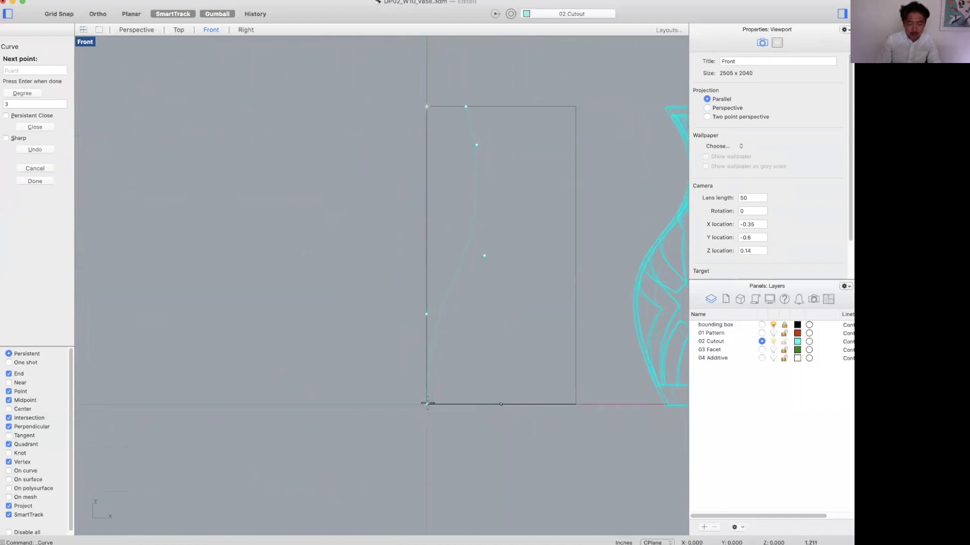
pyautogui.click(457, 404)
pyautogui.press('Return')
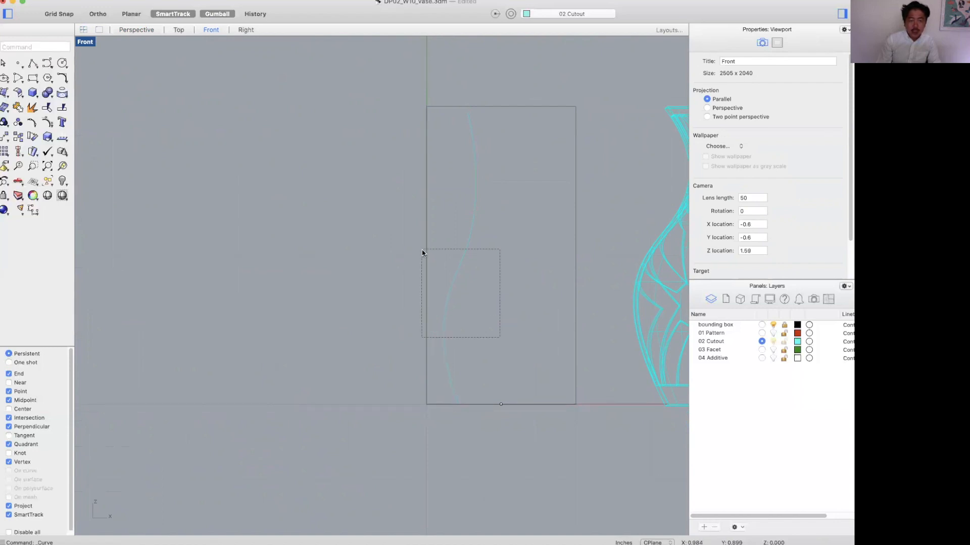
# Turn on History recording and revolve the profile curve full circle around the bounding box's vertical centre line
pyautogui.moveTo(500, 337); pyautogui.dragTo(422, 250)
pyautogui.click(257, 14)
pyautogui.write('re')
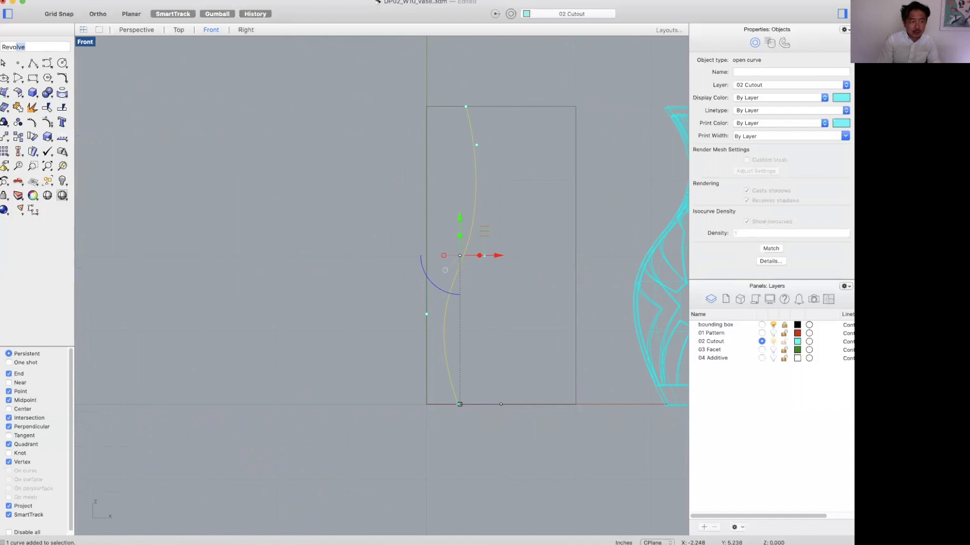
pyautogui.press('Return')
pyautogui.click(501, 106)
pyautogui.click(501, 251)
pyautogui.click(510, 255)
pyautogui.press('Return')
pyautogui.click(443, 84)
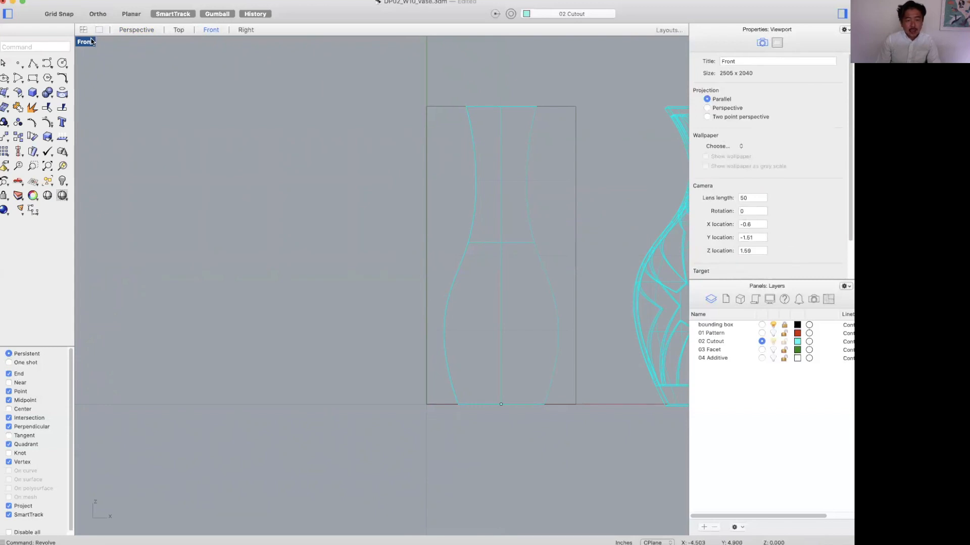
# Move the profile curve and revolved surface in the Top viewport from their centre to the bounding box's centre point
pyautogui.doubleClick(85, 41)
pyautogui.scroll(-5, 263, 206)
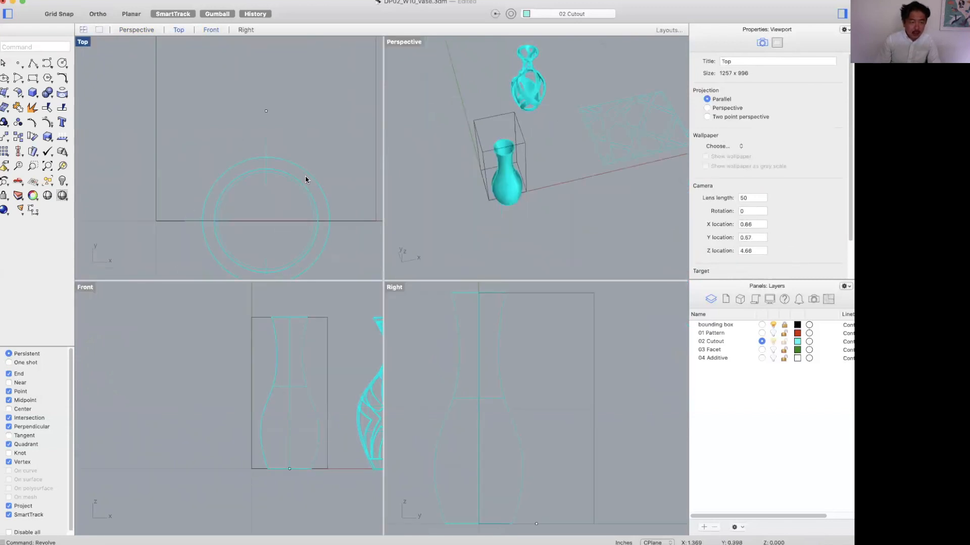
pyautogui.moveTo(174, 150); pyautogui.dragTo(338, 260)
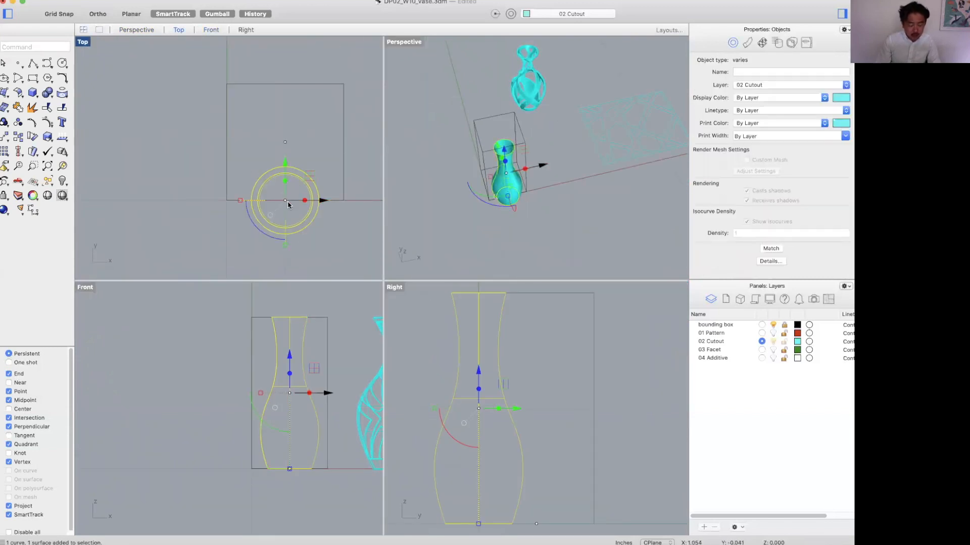
pyautogui.write('m')
pyautogui.press('Return')
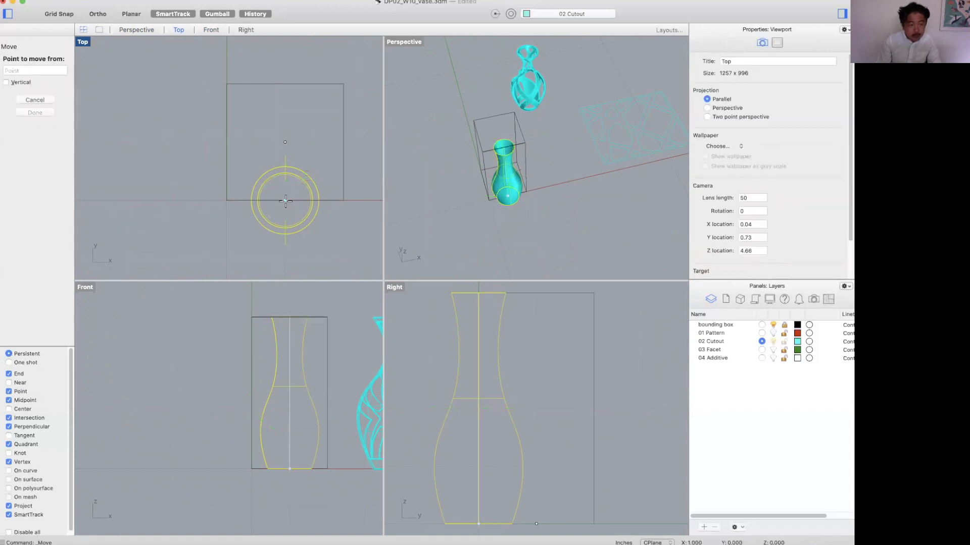
pyautogui.click(283, 200)
pyautogui.click(285, 142)
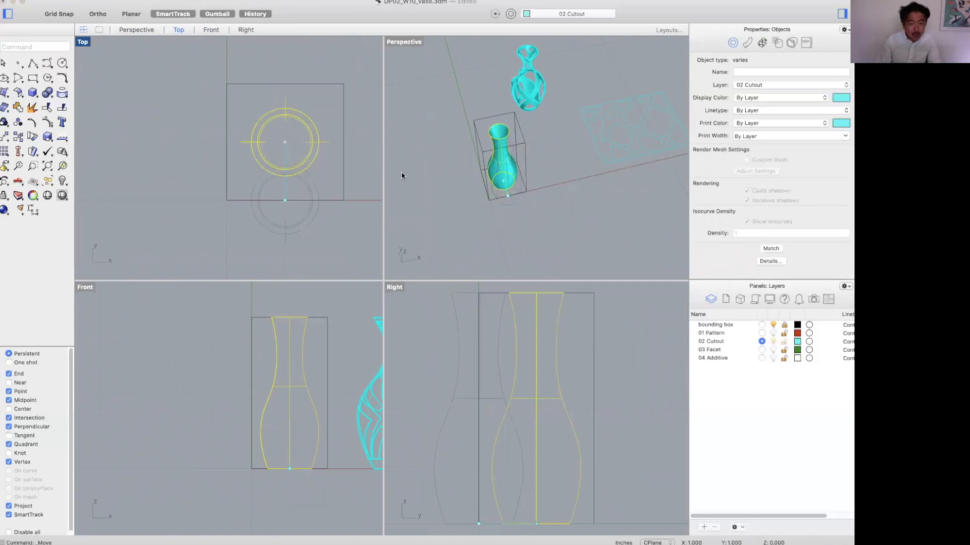
pyautogui.click(633, 211)
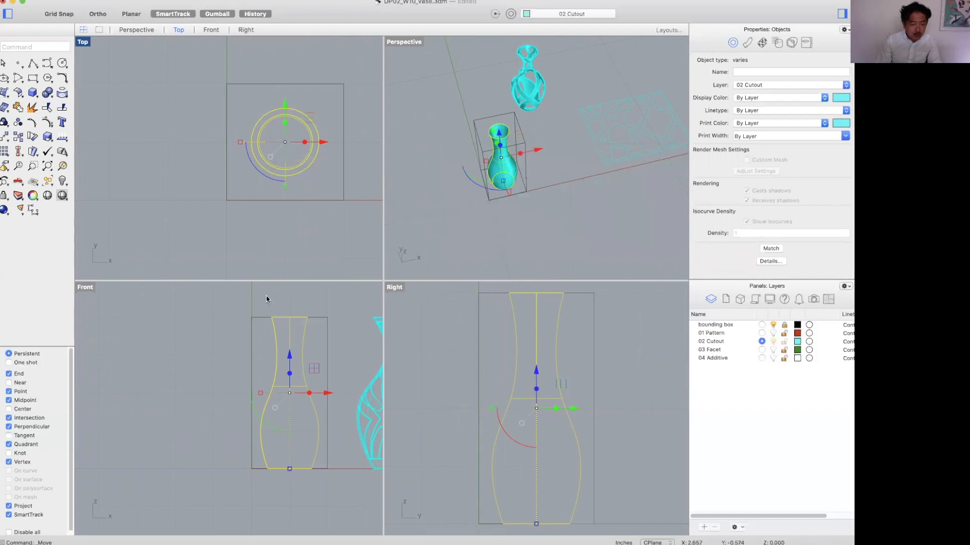
# Try to reshape the profile curve by moving a control point in the Front viewport
pyautogui.click(244, 343)
pyautogui.click(279, 357)
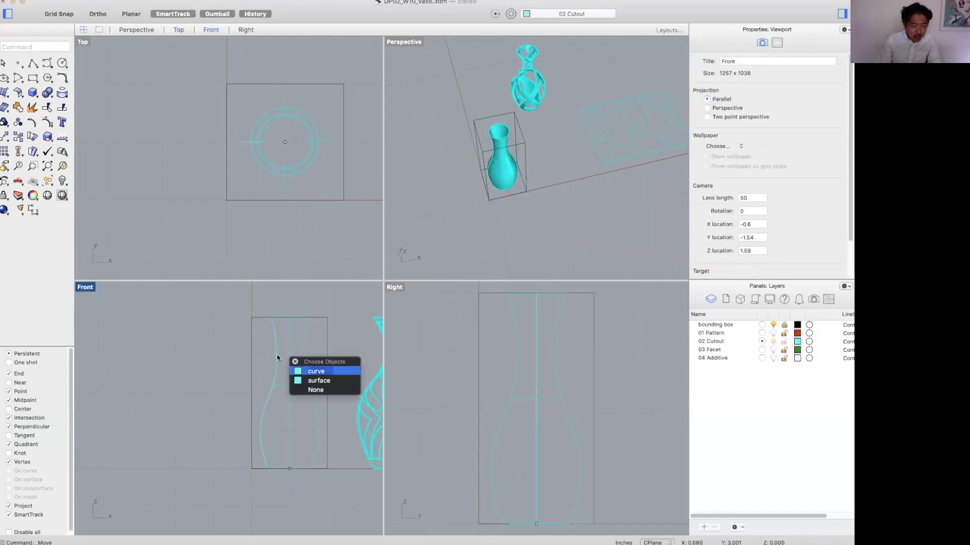
pyautogui.click(296, 374)
pyautogui.scroll(2, 241, 411)
pyautogui.moveTo(240, 407); pyautogui.dragTo(283, 446)
pyautogui.moveTo(290, 406); pyautogui.dragTo(271, 395)
pyautogui.press('super+z')
# Undo the move to the bounding box's centre and the revolve, keeping only the original profile curve
pyautogui.click(354, 362)
pyautogui.click(353, 359)
pyautogui.press('super+z')
pyautogui.press('super+z')
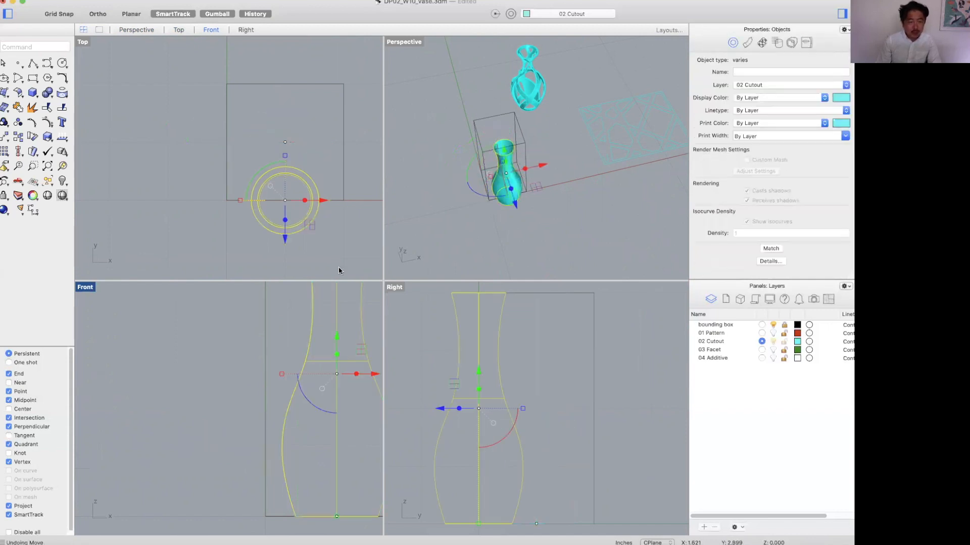
pyautogui.click(344, 270)
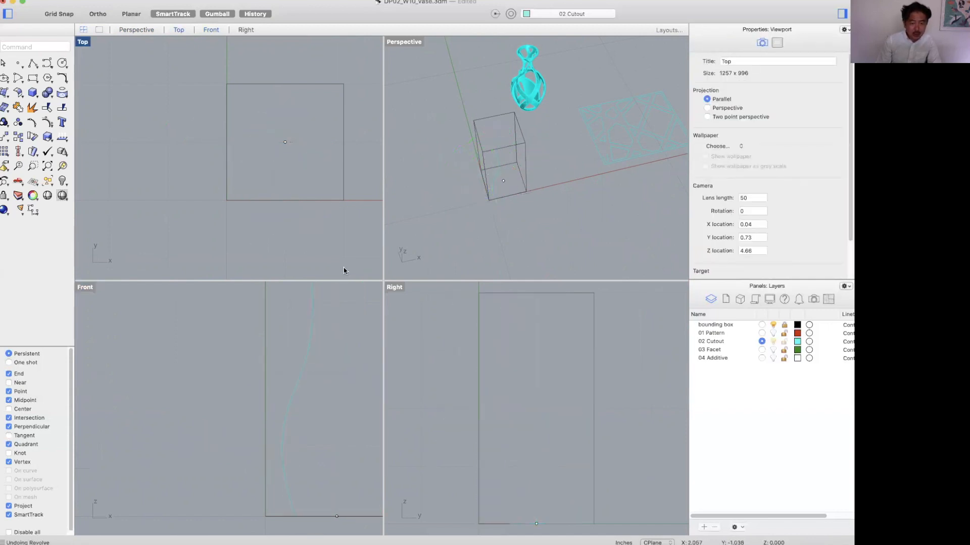
# Revolve the profile curve full circle around the bounding box's vertical centre line in the Front viewport
pyautogui.click(305, 348)
pyautogui.write('rev')
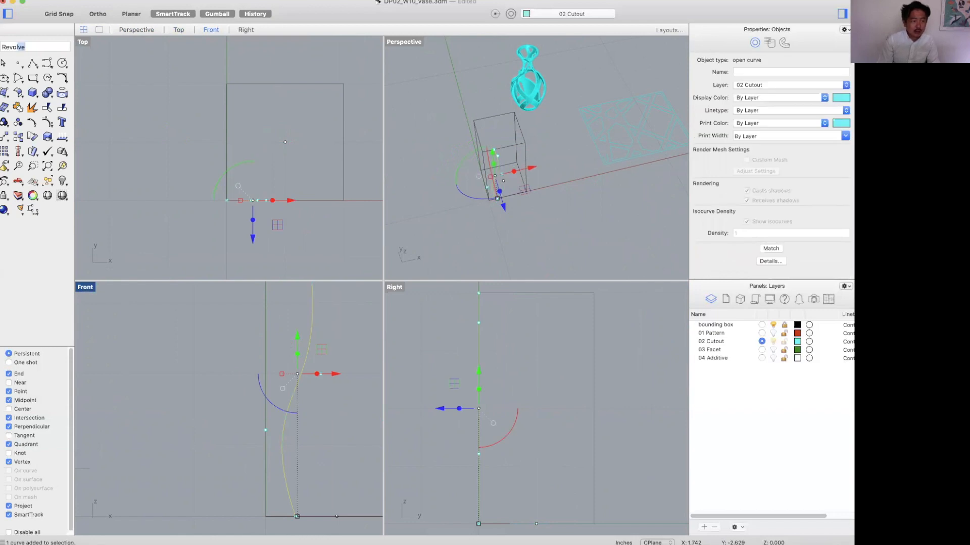
pyautogui.press('Return')
pyautogui.scroll(-3, 377, 335)
pyautogui.click(324, 452)
pyautogui.click(324, 404)
pyautogui.press('Return')
# Move the profile curve's belly control point outward and its waist control point inward in the Front viewport
pyautogui.click(266, 395)
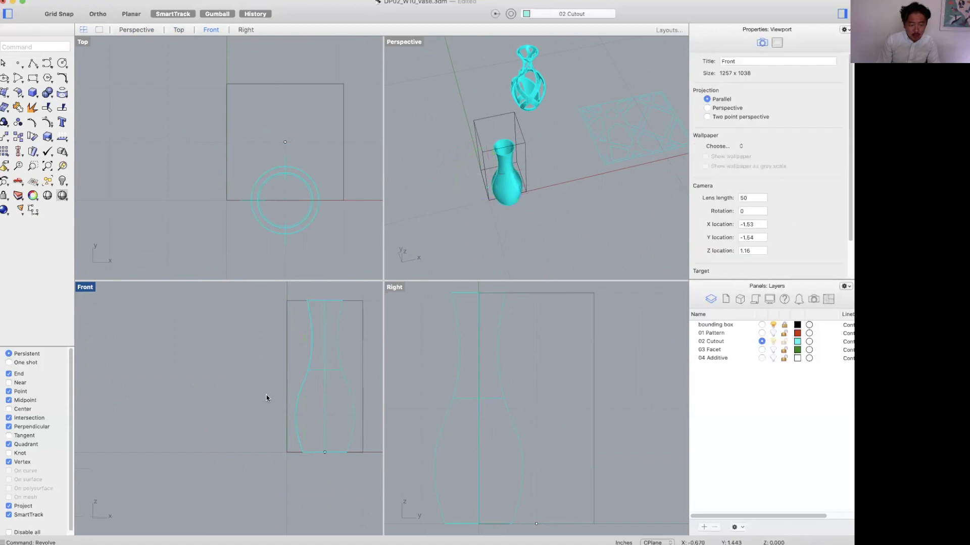
pyautogui.click(291, 413)
pyautogui.click(311, 428)
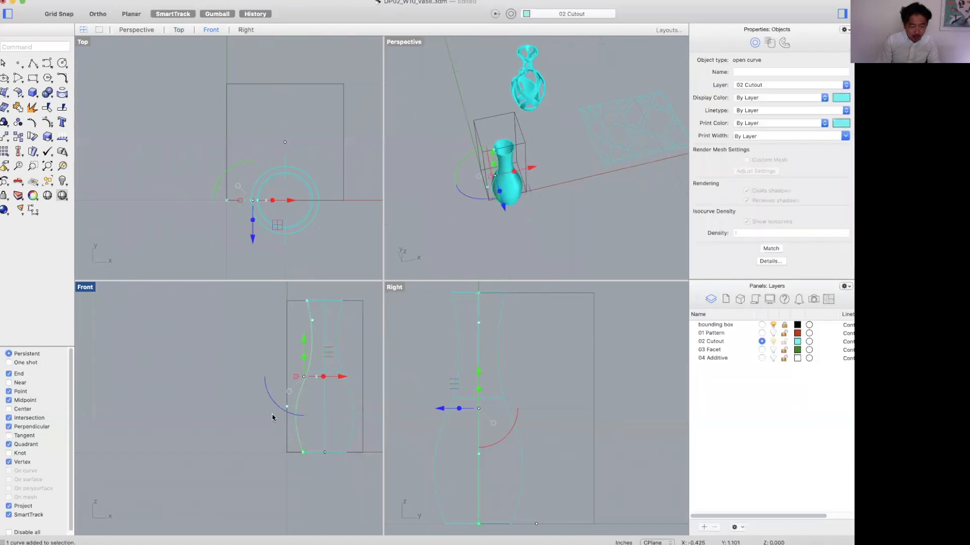
pyautogui.moveTo(314, 416); pyautogui.dragTo(298, 401)
pyautogui.moveTo(314, 351); pyautogui.dragTo(348, 387)
pyautogui.moveTo(348, 387); pyautogui.dragTo(321, 420, button='right')
pyautogui.moveTo(334, 387); pyautogui.dragTo(354, 367)
# Adjust the profile curve's upper control point, bringing it inward to narrow the neck below the rim
pyautogui.click(302, 322)
pyautogui.moveTo(334, 304); pyautogui.dragTo(288, 325)
pyautogui.click(294, 293)
pyautogui.scroll(2, 303, 303)
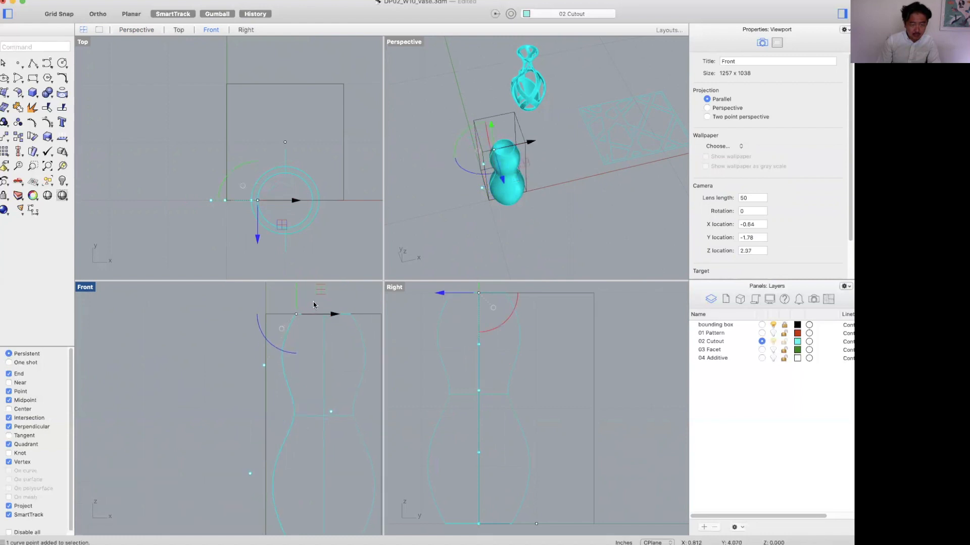
pyautogui.click(264, 365)
pyautogui.moveTo(293, 366); pyautogui.dragTo(338, 410)
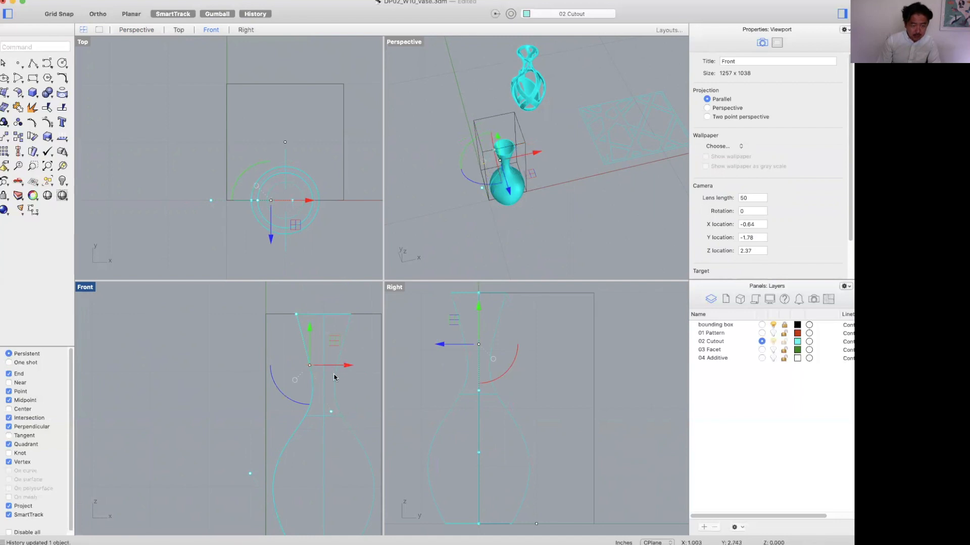
pyautogui.moveTo(346, 366); pyautogui.dragTo(350, 366)
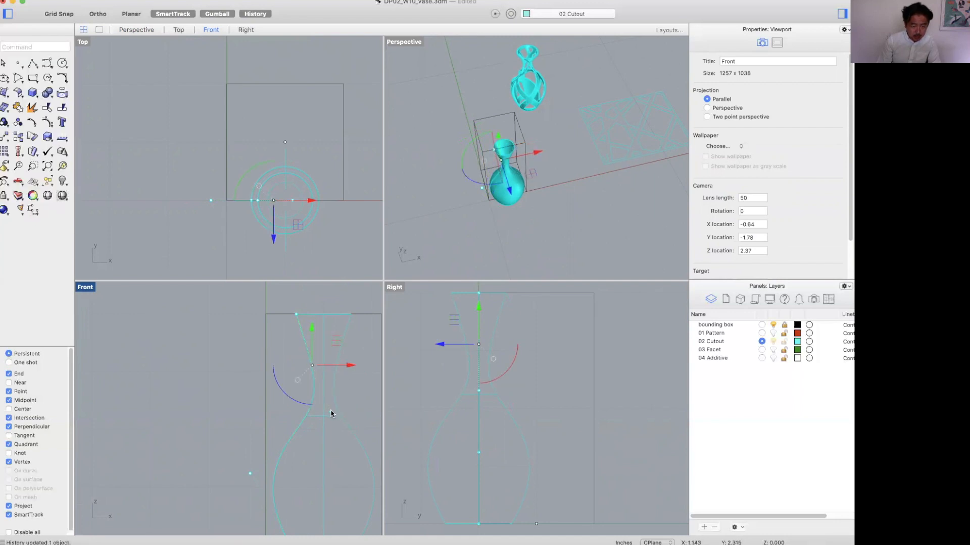
# Delete the profile curve's waist control point and reposition the remaining points for a smooth neck and a belly as wide as the bounding box
pyautogui.press('Delete')
pyautogui.moveTo(283, 351); pyautogui.dragTo(347, 401)
pyautogui.moveTo(207, 421); pyautogui.dragTo(257, 430)
pyautogui.moveTo(238, 386); pyautogui.dragTo(237, 456, button='right')
pyautogui.moveTo(258, 415); pyautogui.dragTo(329, 462)
pyautogui.moveTo(324, 425); pyautogui.dragTo(326, 414, button='right')
pyautogui.moveTo(342, 412); pyautogui.dragTo(346, 383)
pyautogui.click(363, 379)
# Compare the revolved vase with the cutout example and examine the flat cutout pattern curves in the Perspective viewport
pyautogui.scroll(-8, 362, 380)
pyautogui.moveTo(323, 366); pyautogui.dragTo(269, 344, button='right')
pyautogui.moveTo(583, 207); pyautogui.dragTo(550, 210, button='right')
pyautogui.click(482, 155)
pyautogui.click(539, 177)
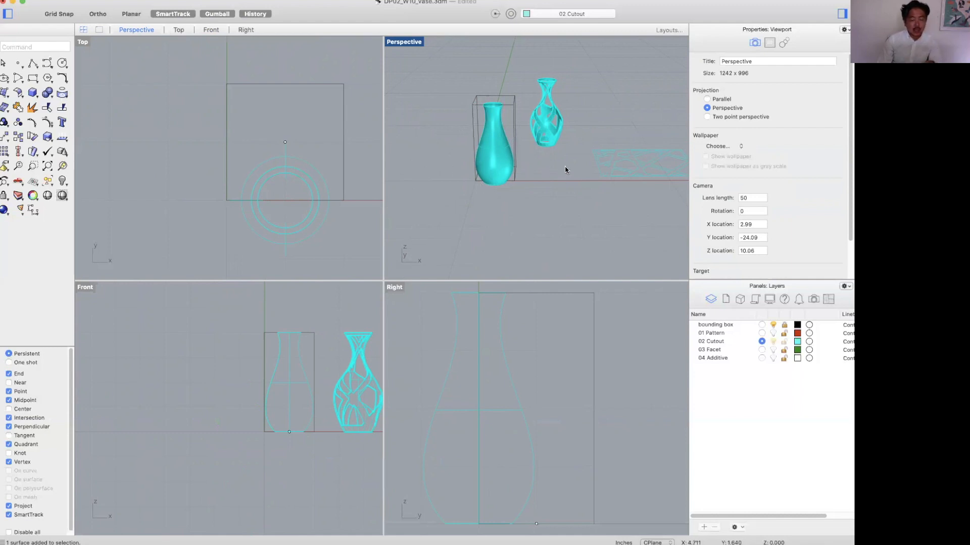
pyautogui.keyDown('shift'); pyautogui.moveTo(550, 204); pyautogui.dragTo(469, 205, button='right'); pyautogui.keyUp('shift')
pyautogui.scroll(10, 526, 199)
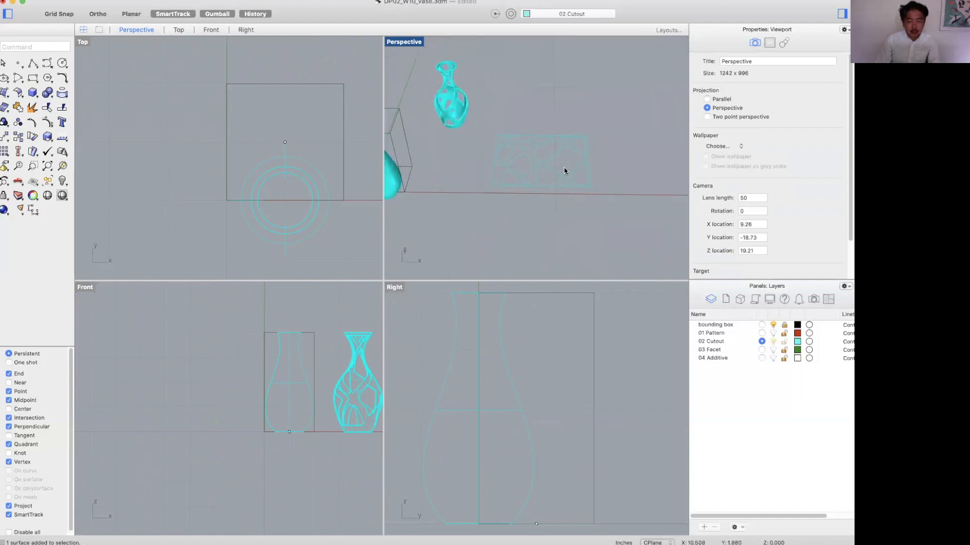
pyautogui.scroll(-3, 509, 155)
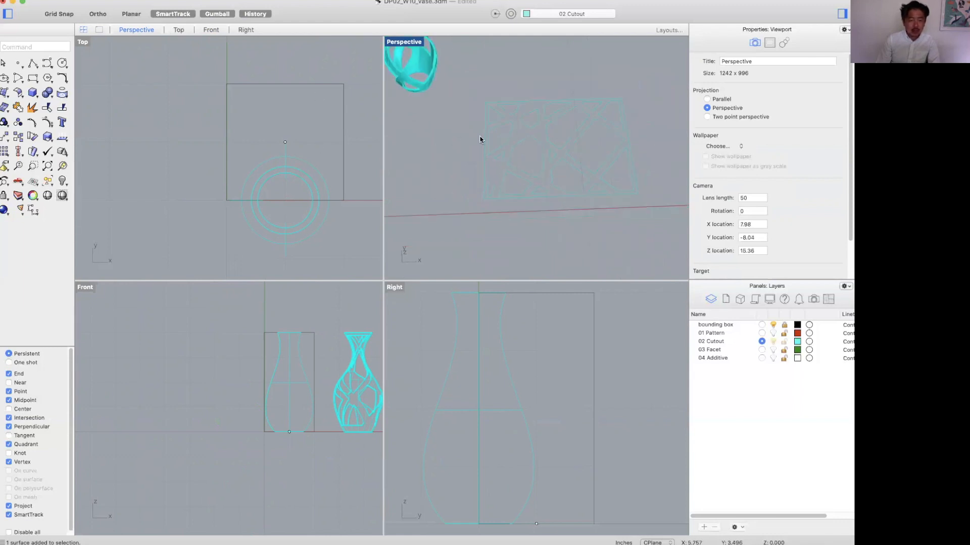
pyautogui.click(31, 66)
pyautogui.scroll(4, 483, 183)
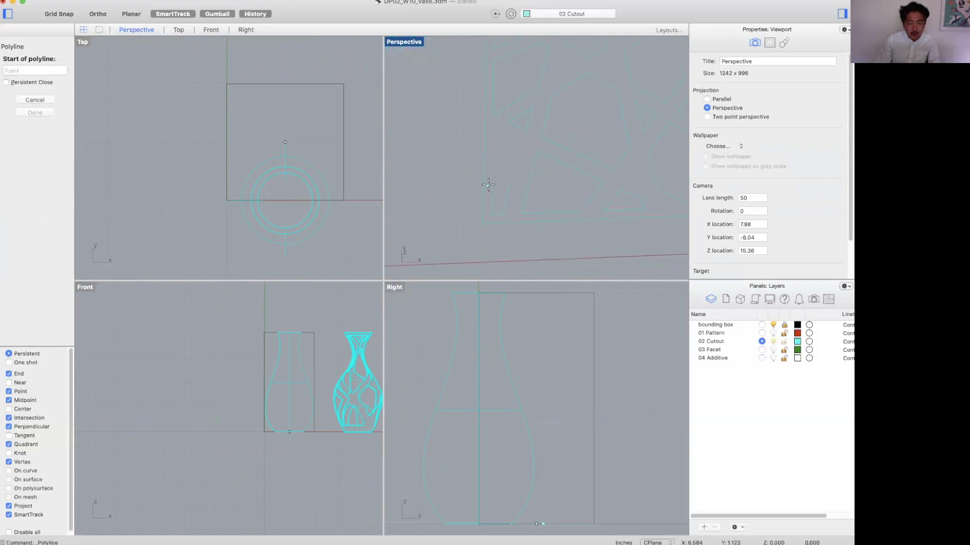
pyautogui.click(491, 185)
pyautogui.click(512, 180)
pyautogui.rightClick(345, 175)
# Maximize the Perspective viewport and examine the revolved vase's height and girth from several sides
pyautogui.scroll(-8, 345, 176)
pyautogui.scroll(-10, 551, 166)
pyautogui.moveTo(519, 196); pyautogui.dragTo(494, 103, button='right')
pyautogui.scroll(8, 450, 130)
pyautogui.moveTo(489, 143); pyautogui.dragTo(489, 139, button='right')
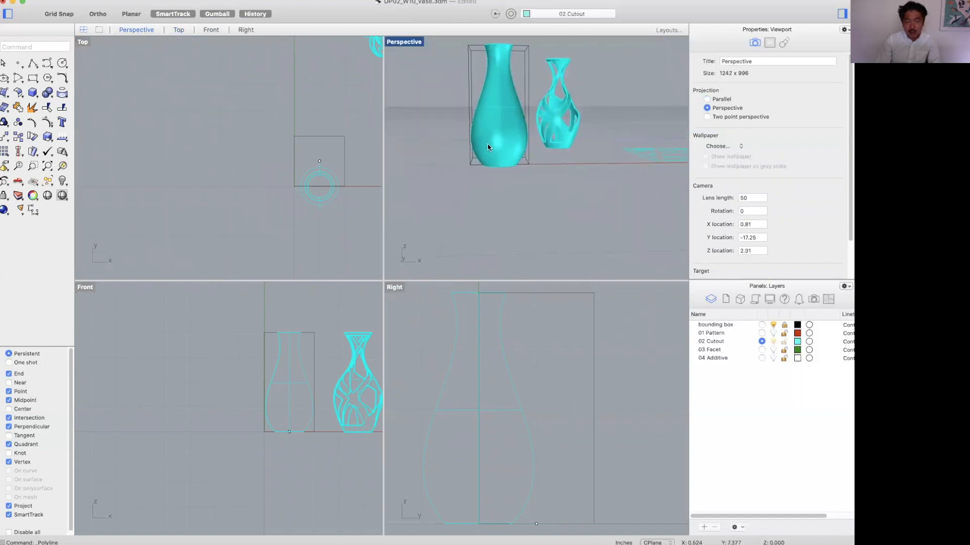
pyautogui.doubleClick(400, 44)
pyautogui.moveTo(396, 162); pyautogui.dragTo(327, 286, button='right')
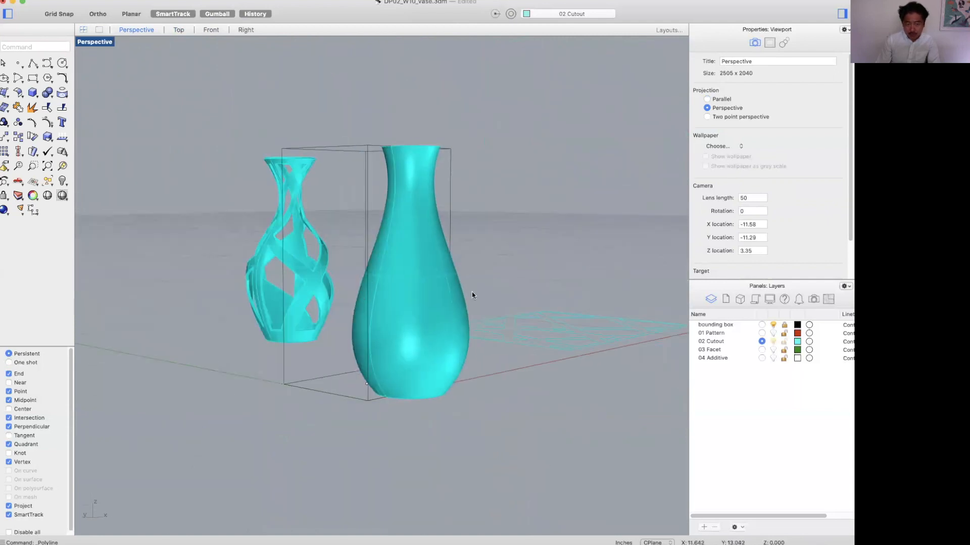
pyautogui.moveTo(481, 291); pyautogui.dragTo(433, 300, button='right')
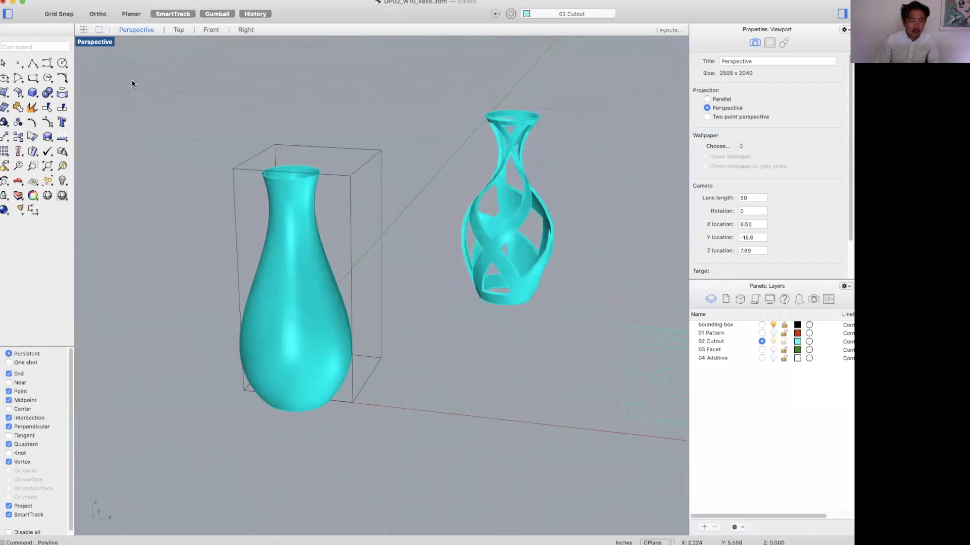
pyautogui.moveTo(259, 100); pyautogui.dragTo(381, 219, button='right')
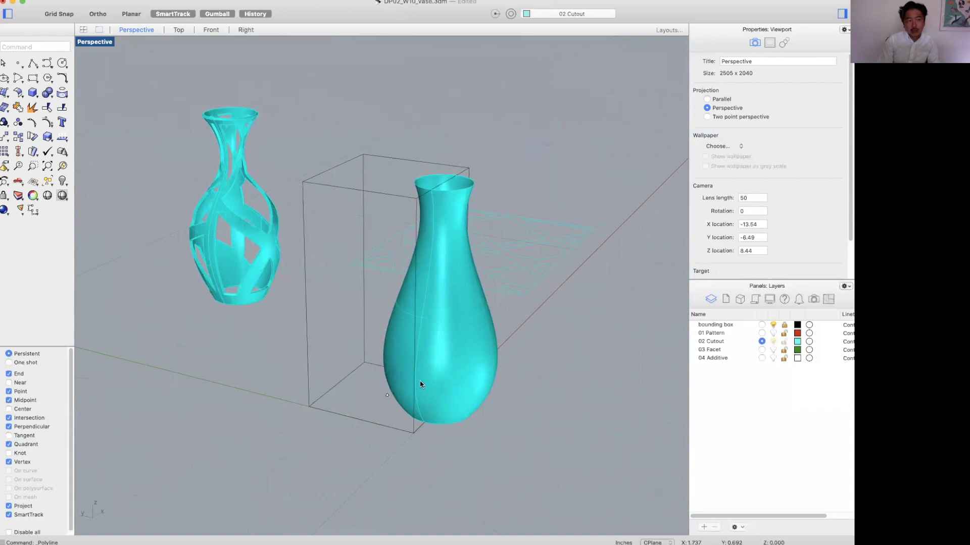
# Measure the length of the vase's profile curve
pyautogui.write('Length')
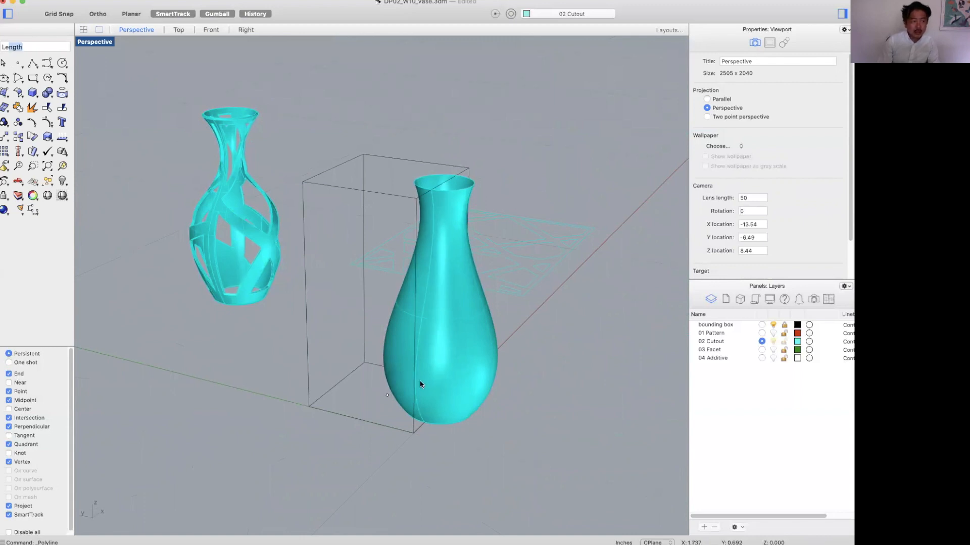
pyautogui.press('Return')
pyautogui.click(419, 356)
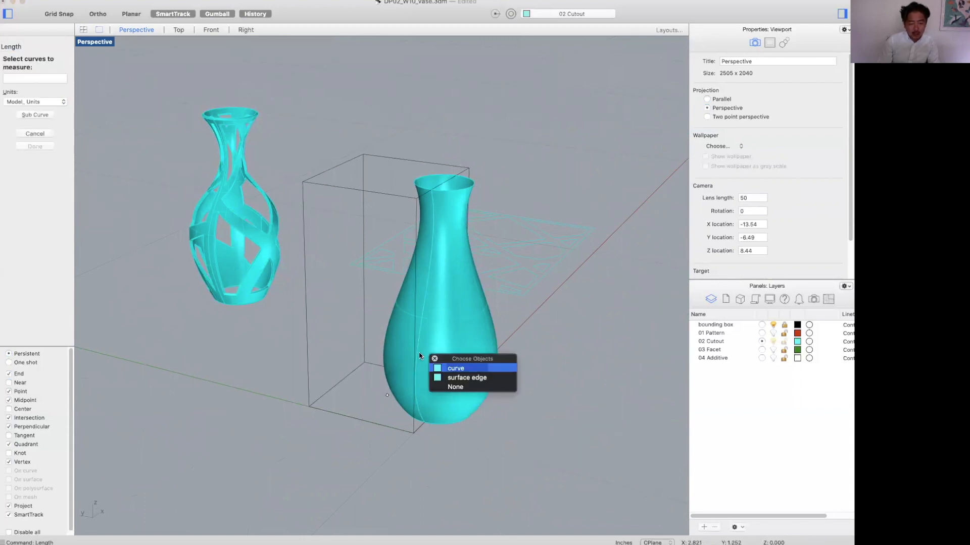
pyautogui.click(441, 372)
pyautogui.press('Return')
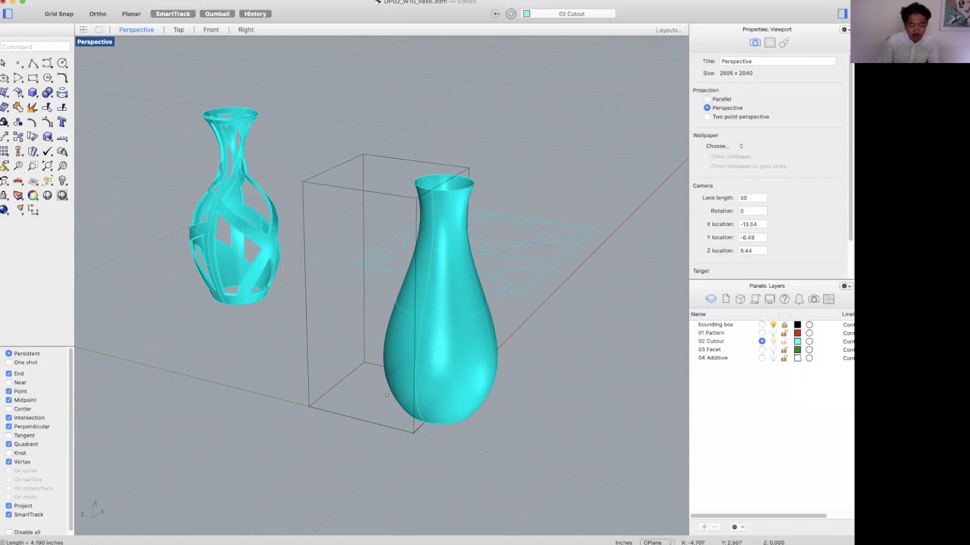
# Restore the four-viewport layout and draw a horizontal line across the vase above its belly in the Front viewport
pyautogui.moveTo(348, 438); pyautogui.dragTo(305, 217, button='right')
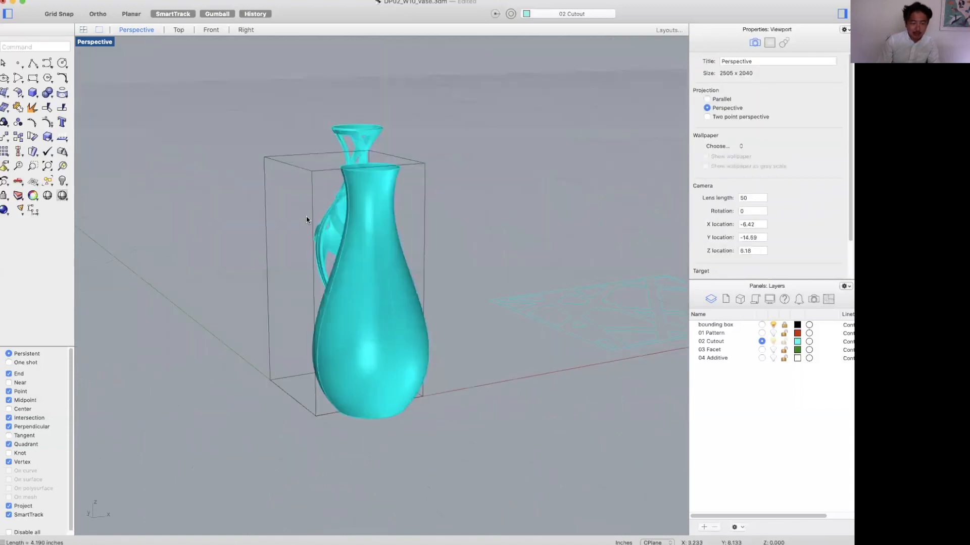
pyautogui.moveTo(325, 259); pyautogui.dragTo(206, 223, button='right')
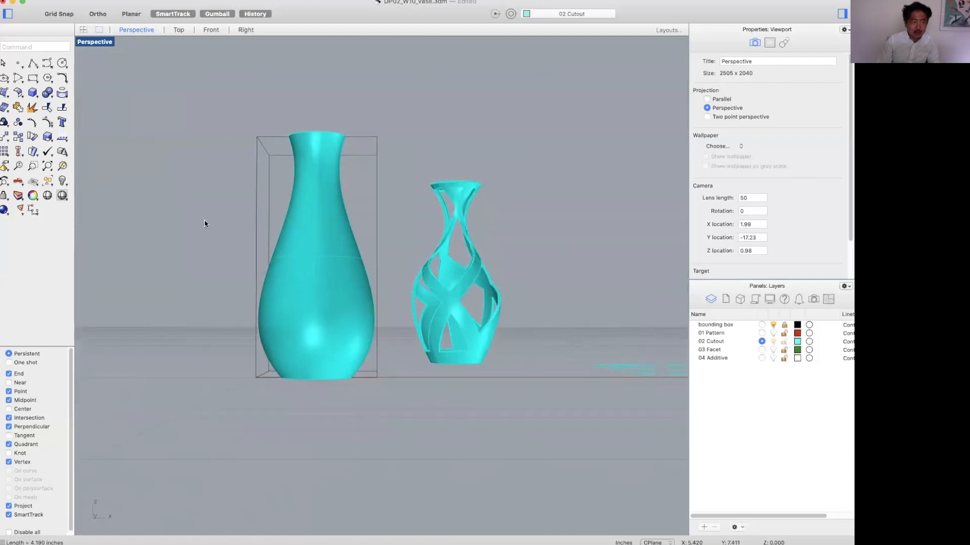
pyautogui.doubleClick(92, 44)
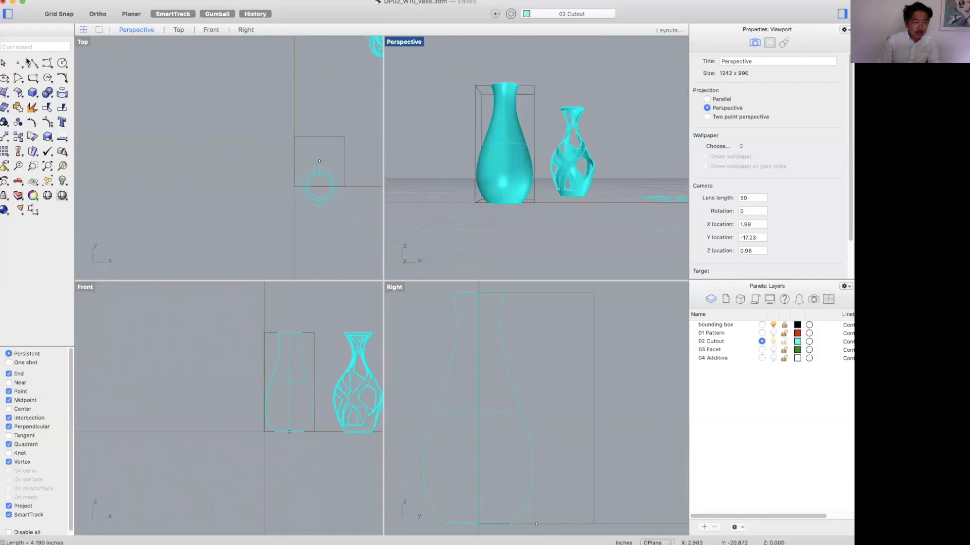
pyautogui.click(33, 63)
pyautogui.scroll(8, 258, 389)
pyautogui.moveTo(259, 388); pyautogui.dragTo(206, 384, button='right')
pyautogui.click(157, 377)
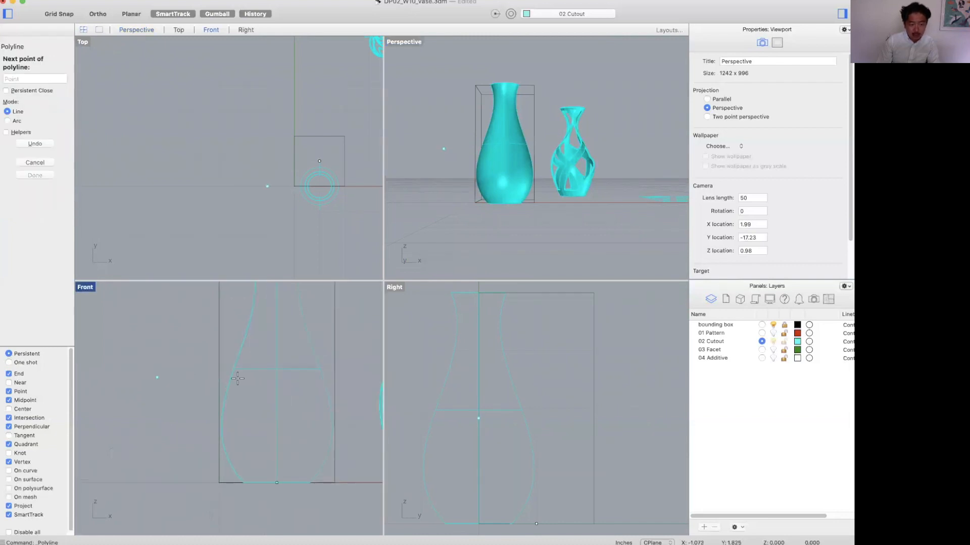
pyautogui.click(358, 379)
pyautogui.press('Return')
# Project the horizontal line onto the vase surface in the Front viewport and measure the projected curve's length
pyautogui.write('Proj')
pyautogui.press('Return')
pyautogui.click(322, 373)
pyautogui.press('Return')
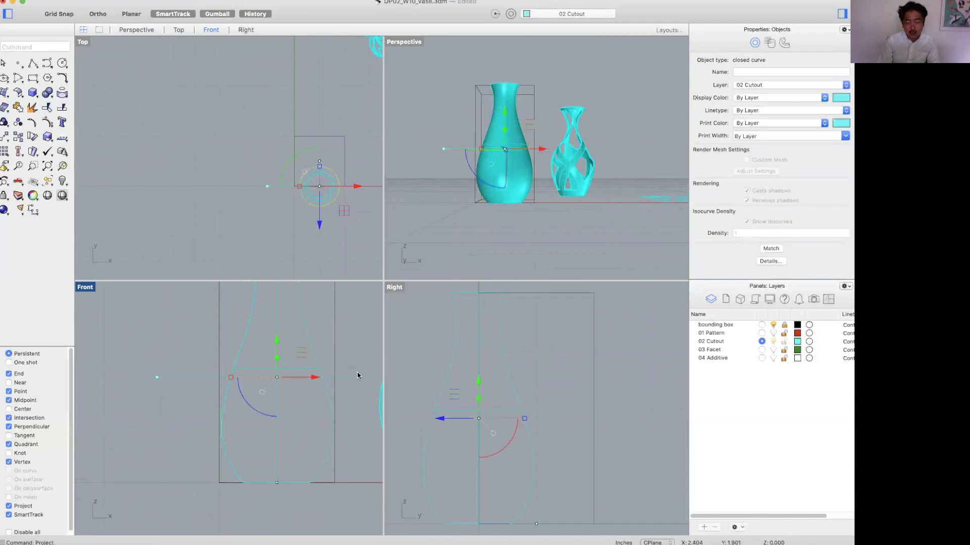
pyautogui.write('Length')
pyautogui.press('Return')
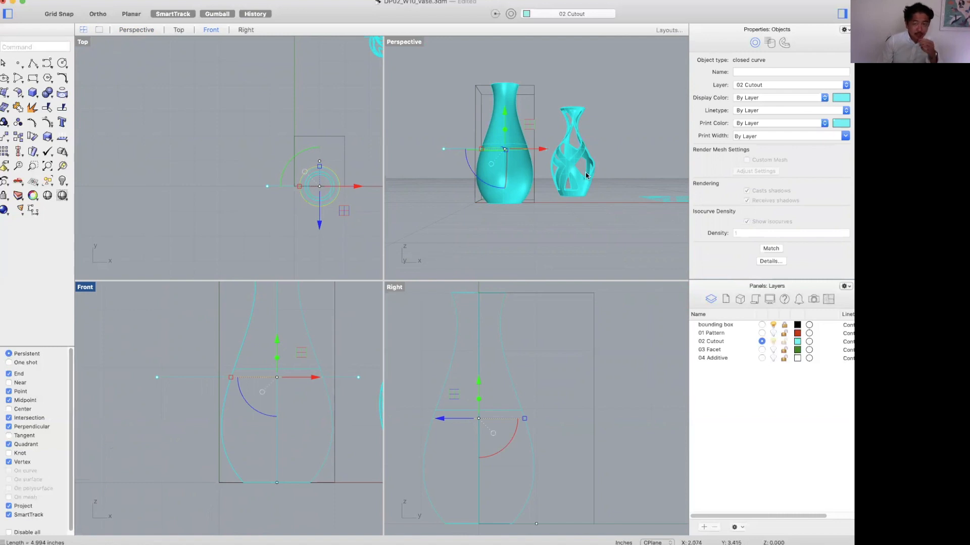
# Delete the horizontal helper line and its projected curve around the vase
pyautogui.moveTo(582, 182); pyautogui.dragTo(550, 196, button='right')
pyautogui.click(444, 127)
pyautogui.moveTo(443, 128); pyautogui.dragTo(550, 202)
pyautogui.press('Delete')
# Select the 20 flat cutout pattern curves in the Top viewport and move them up beyond the example vase
pyautogui.scroll(-6, 314, 153)
pyautogui.moveTo(314, 152); pyautogui.dragTo(193, 132, button='right')
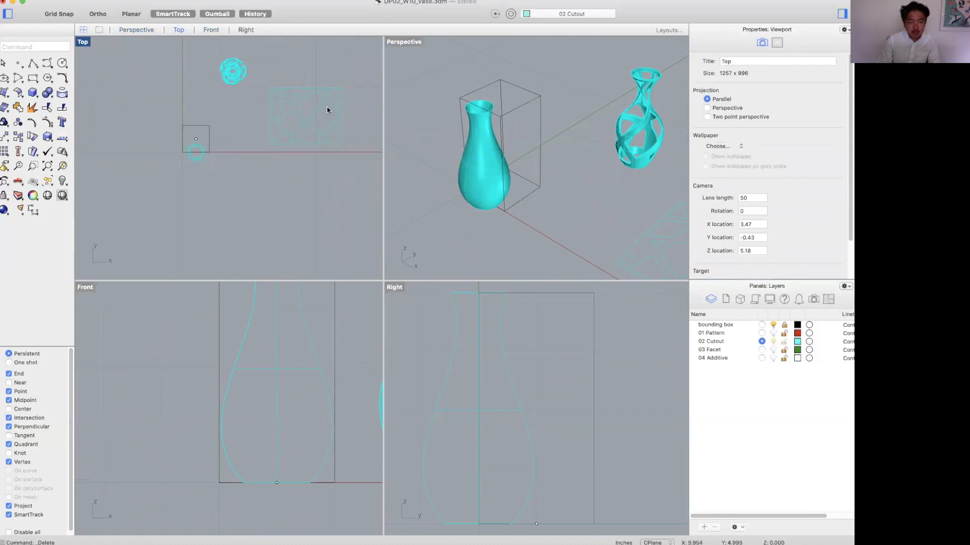
pyautogui.moveTo(270, 90); pyautogui.dragTo(364, 160)
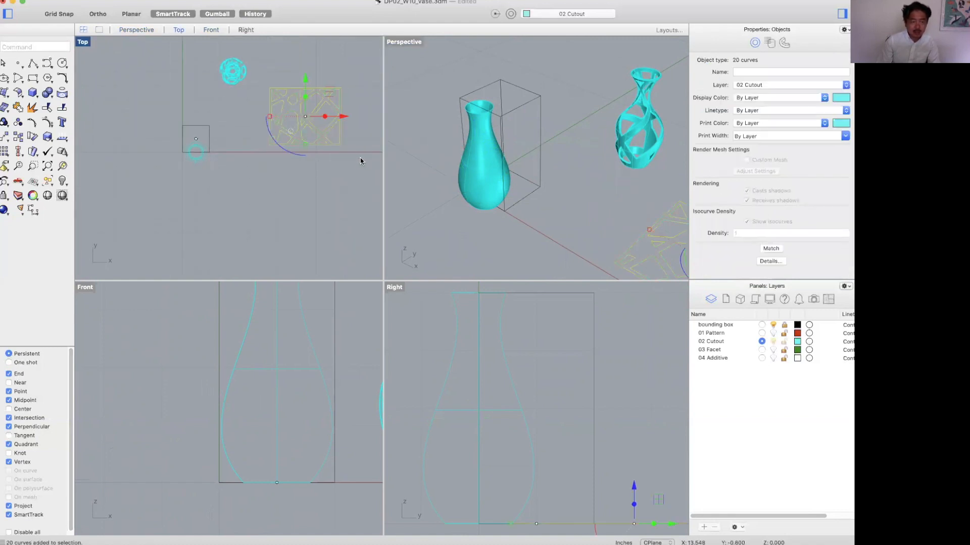
pyautogui.scroll(-2, 359, 164)
pyautogui.moveTo(344, 126); pyautogui.dragTo(332, 57)
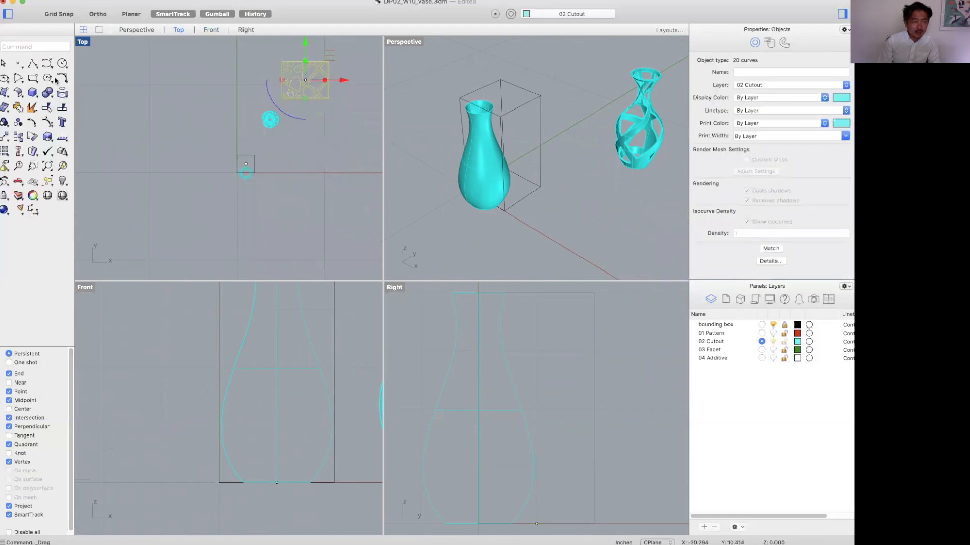
# Draw a rectangle beside the bounding box in the Top viewport, twice the box's width and slightly taller than wide
pyautogui.click(33, 78)
pyautogui.scroll(3, 264, 162)
pyautogui.click(291, 181)
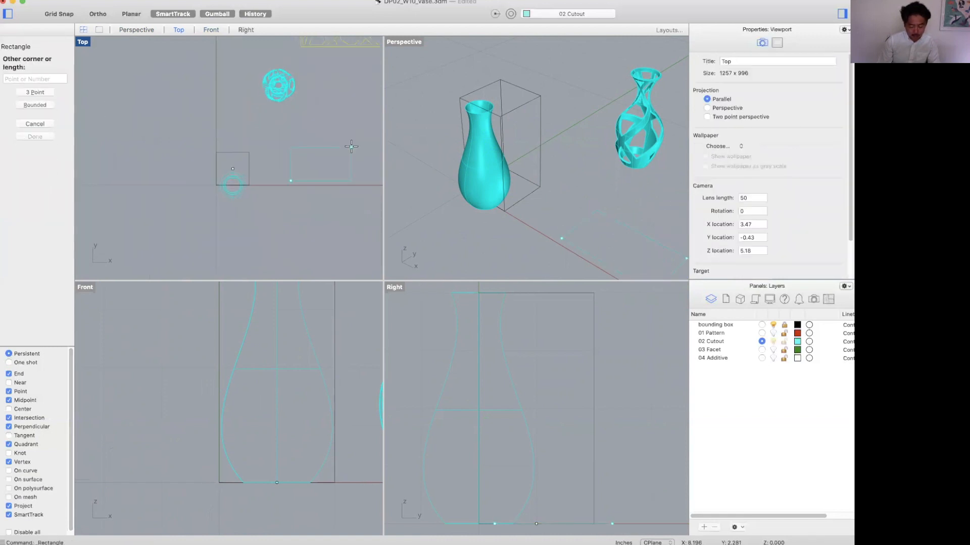
pyautogui.click(351, 147)
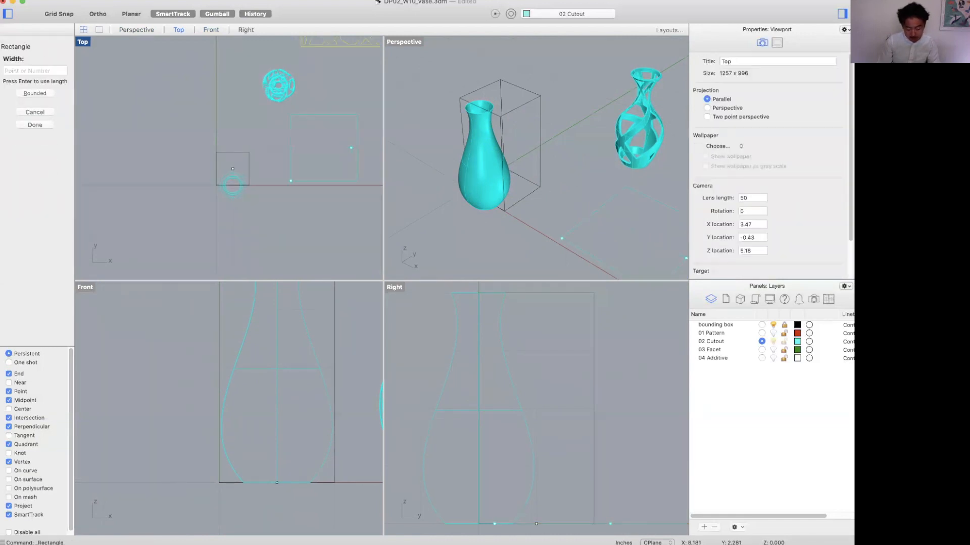
pyautogui.press('Return')
# Move the rectangle slightly away from the cutout example vase in the Top viewport
pyautogui.click(355, 156)
pyautogui.hscroll(2, 329, 141)
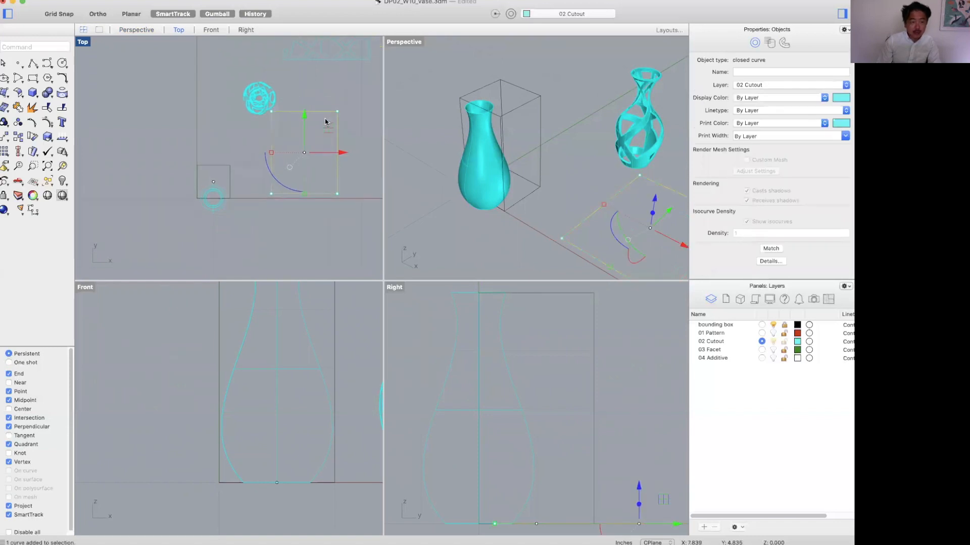
pyautogui.moveTo(337, 121); pyautogui.dragTo(344, 128)
pyautogui.click(335, 106)
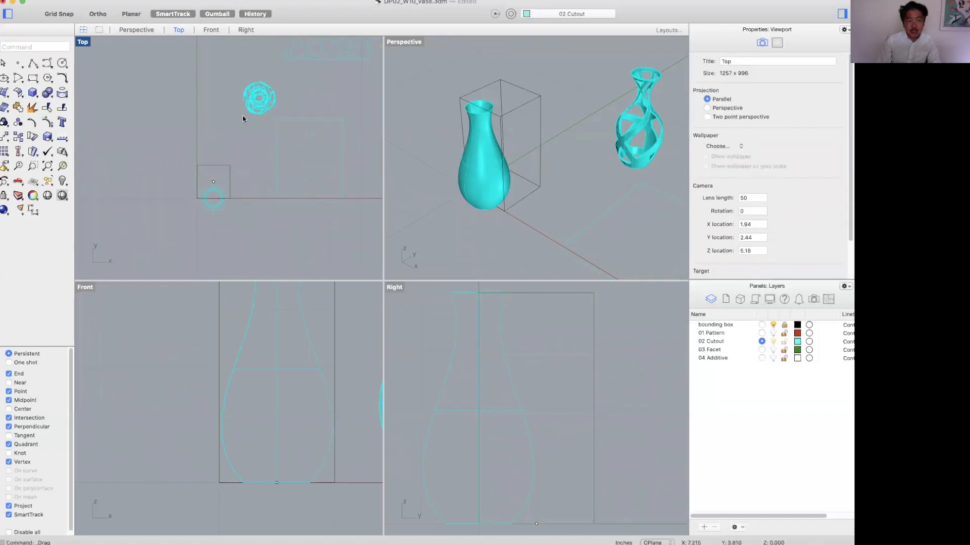
# Draw five large circles of varying size spread through the interior of the flat rectangle in the Top viewport
pyautogui.doubleClick(85, 43)
pyautogui.hscroll(3, 448, 203)
pyautogui.scroll(5, 426, 166)
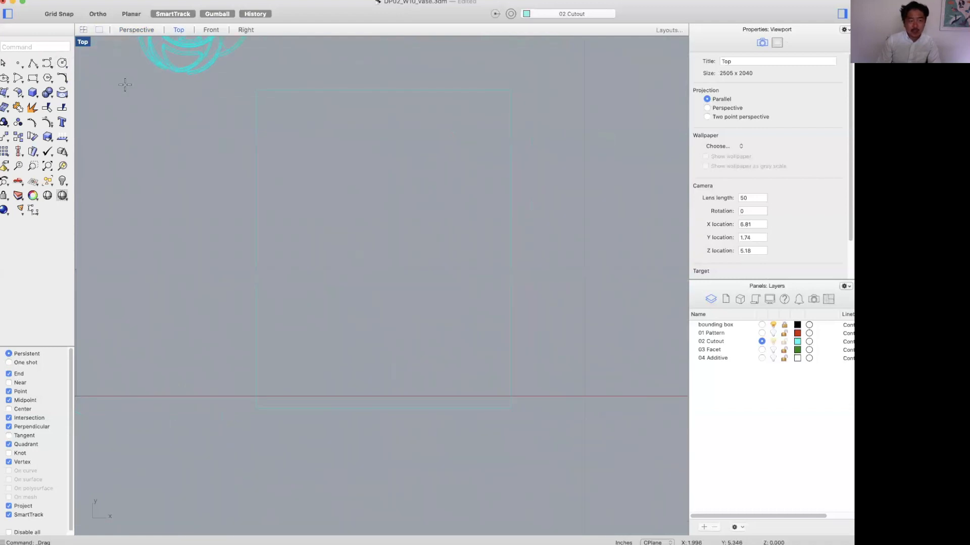
pyautogui.click(62, 63)
pyautogui.click(320, 134)
pyautogui.click(341, 152)
pyautogui.press('Return')
pyautogui.click(387, 188)
pyautogui.click(418, 216)
pyautogui.press('Return')
pyautogui.click(321, 273)
pyautogui.click(347, 300)
pyautogui.press('Return')
pyautogui.click(431, 283)
pyautogui.click(459, 307)
pyautogui.press('Return')
pyautogui.click(381, 353)
pyautogui.click(411, 375)
pyautogui.press('Return')
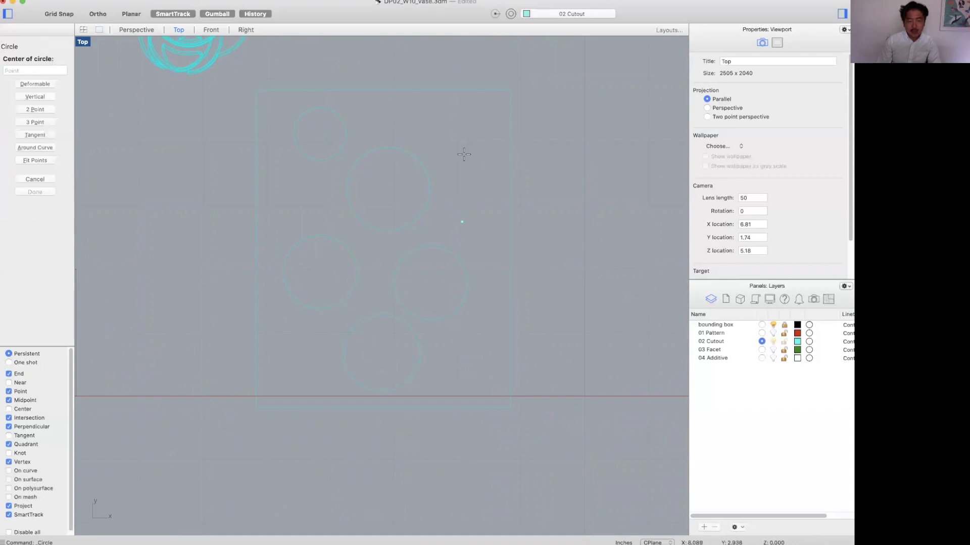
# Add four smaller circles near the rectangle's edges and shift the one by the lower-left corner slightly inward
pyautogui.click(469, 129)
pyautogui.click(482, 152)
pyautogui.press('Return')
pyautogui.click(480, 206)
pyautogui.click(490, 224)
pyautogui.press('Return')
pyautogui.click(286, 189)
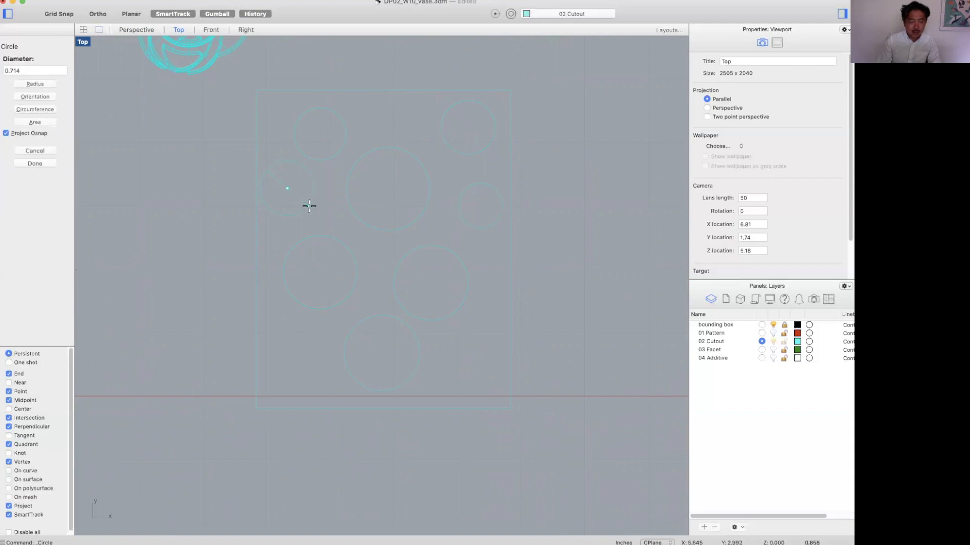
pyautogui.click(308, 203)
pyautogui.press('Return')
pyautogui.click(281, 372)
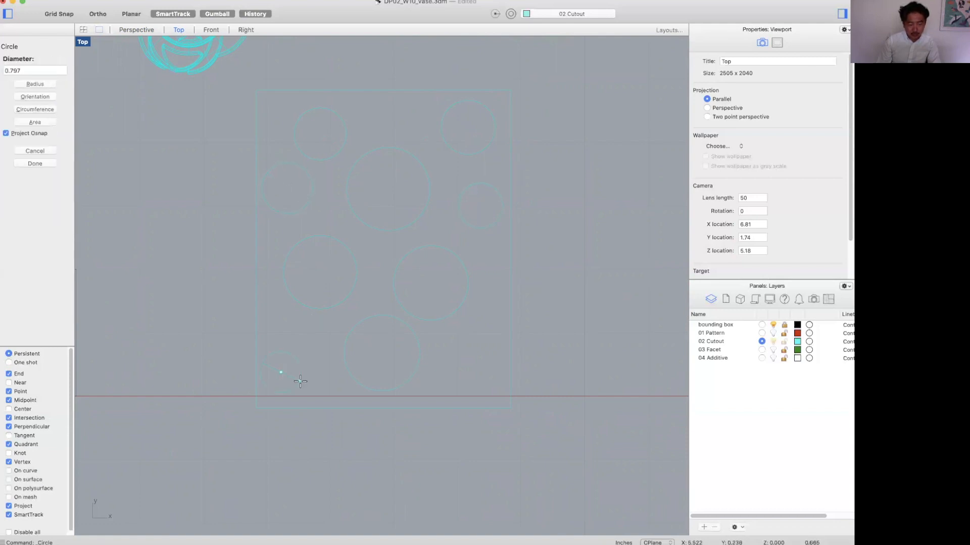
pyautogui.click(298, 379)
pyautogui.moveTo(298, 374); pyautogui.dragTo(313, 359)
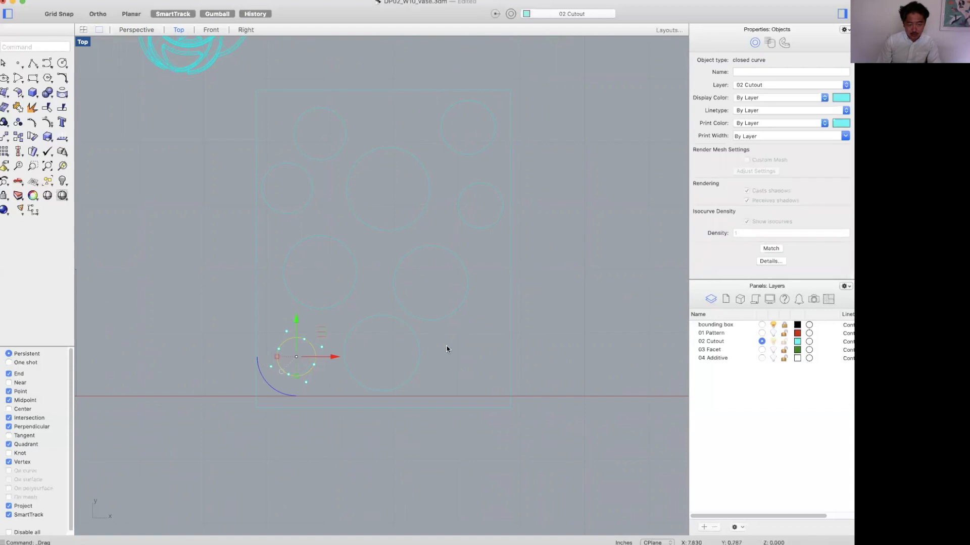
# Fill the remaining gaps between the circles in the flat rectangle with five more circles of varying size
pyautogui.press('Return')
pyautogui.press('Escape')
pyautogui.scroll(5, 435, 249)
pyautogui.press('Return')
pyautogui.press('Escape')
pyautogui.press('Return')
pyautogui.click(285, 313)
pyautogui.click(311, 332)
pyautogui.scroll(-5, 251, 244)
pyautogui.scroll(5, 326, 189)
pyautogui.press('Return')
pyautogui.click(314, 180)
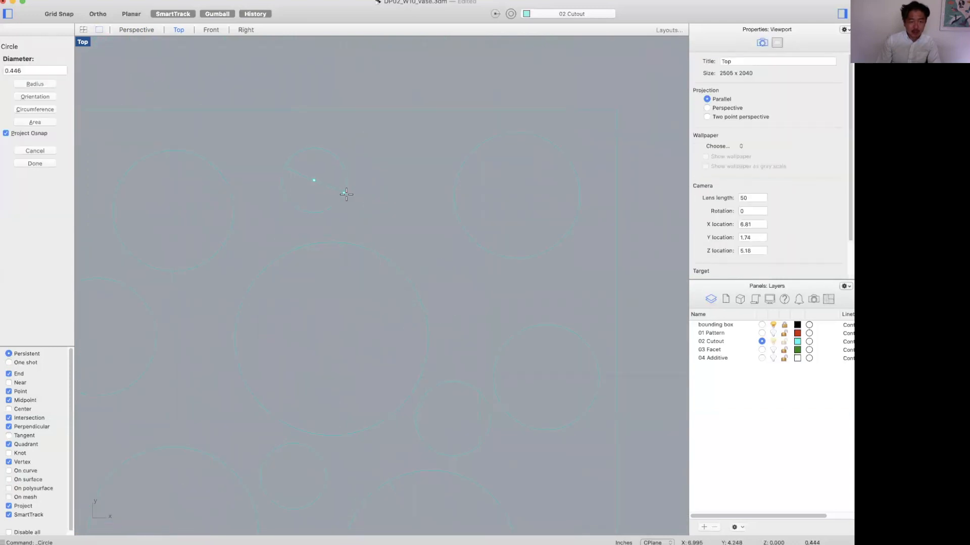
pyautogui.click(348, 196)
pyautogui.press('Return')
pyautogui.click(281, 331)
pyautogui.click(308, 353)
pyautogui.click(407, 286)
pyautogui.scroll(-2, 408, 287)
pyautogui.scroll(-3, 409, 290)
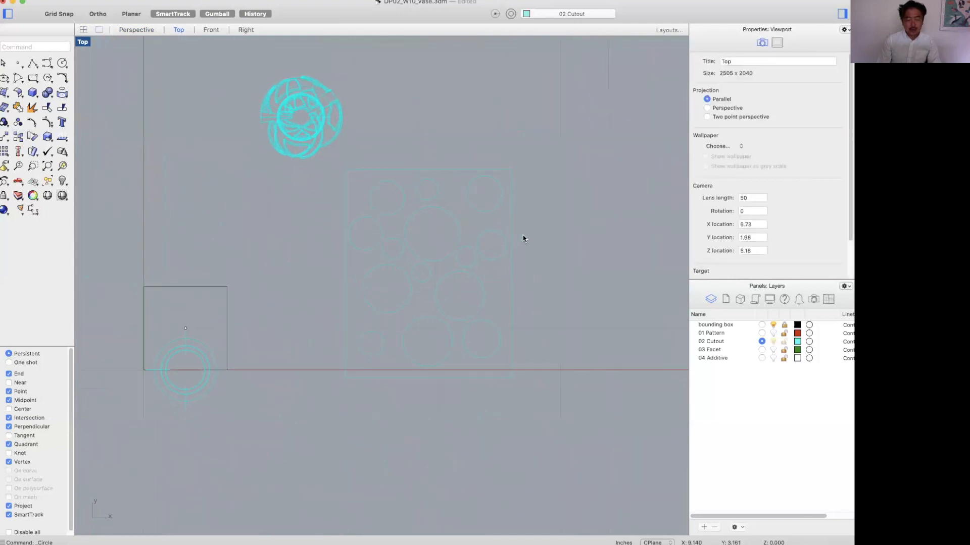
# Map the flat rectangle and all its circles onto the revolved vase surface with ApplyCrv
pyautogui.write('applyCrv')
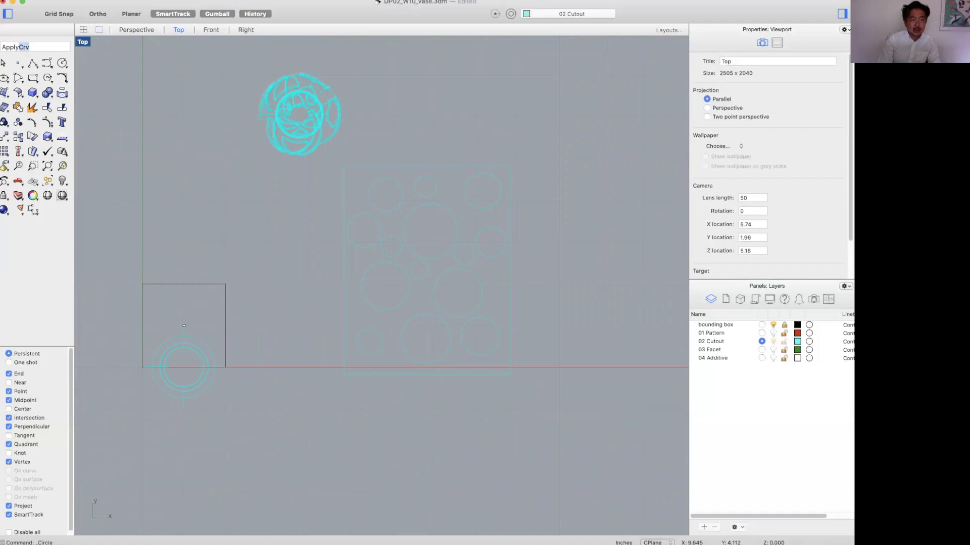
pyautogui.press('Return')
pyautogui.moveTo(342, 410); pyautogui.dragTo(520, 154)
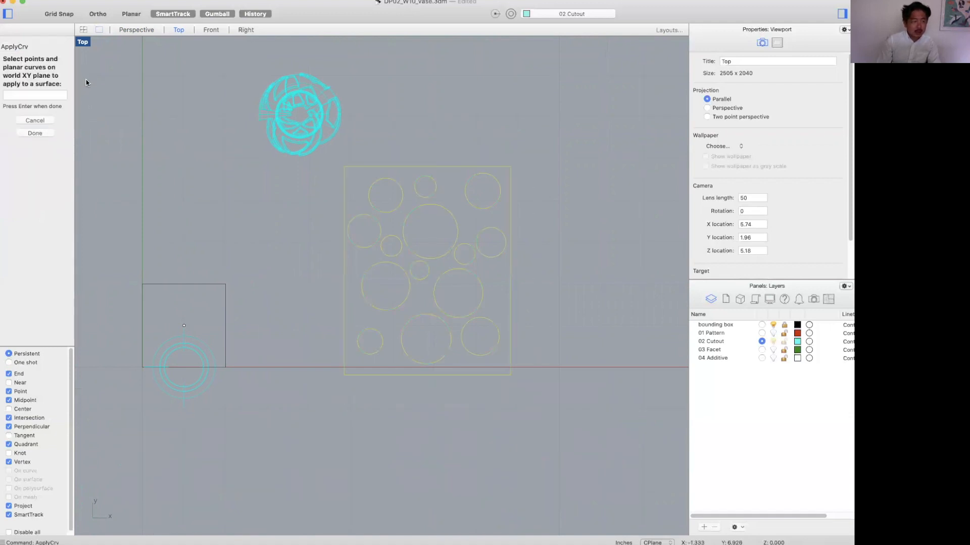
pyautogui.press('Return')
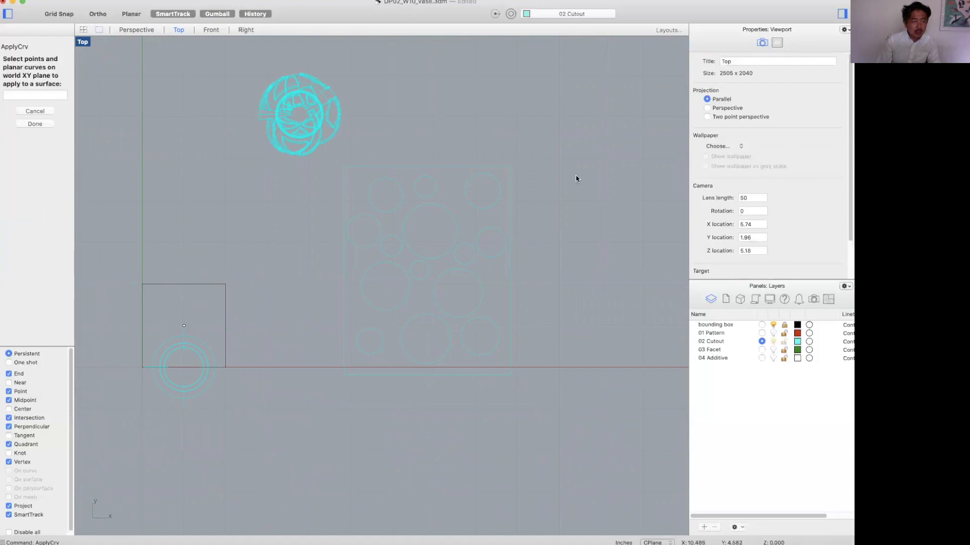
pyautogui.moveTo(549, 158); pyautogui.dragTo(337, 404)
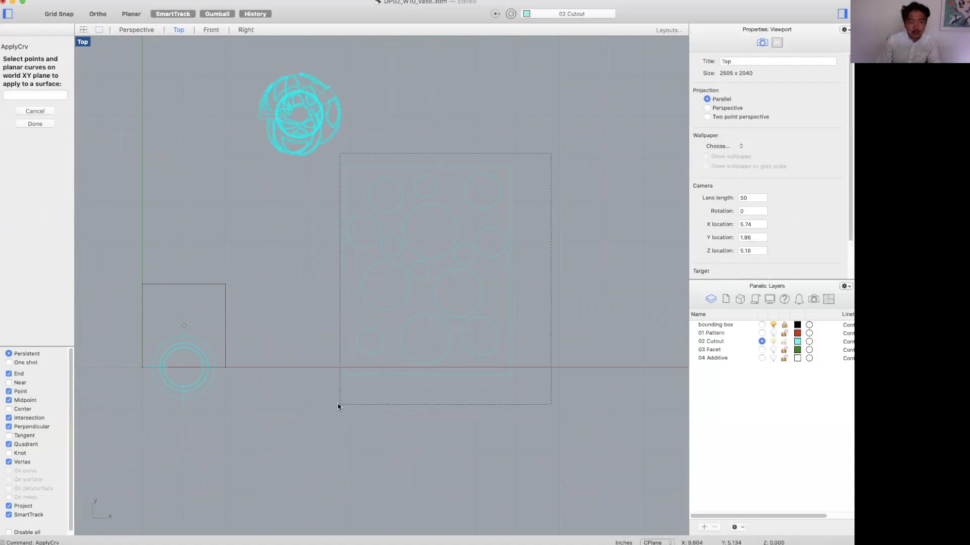
pyautogui.press('Return')
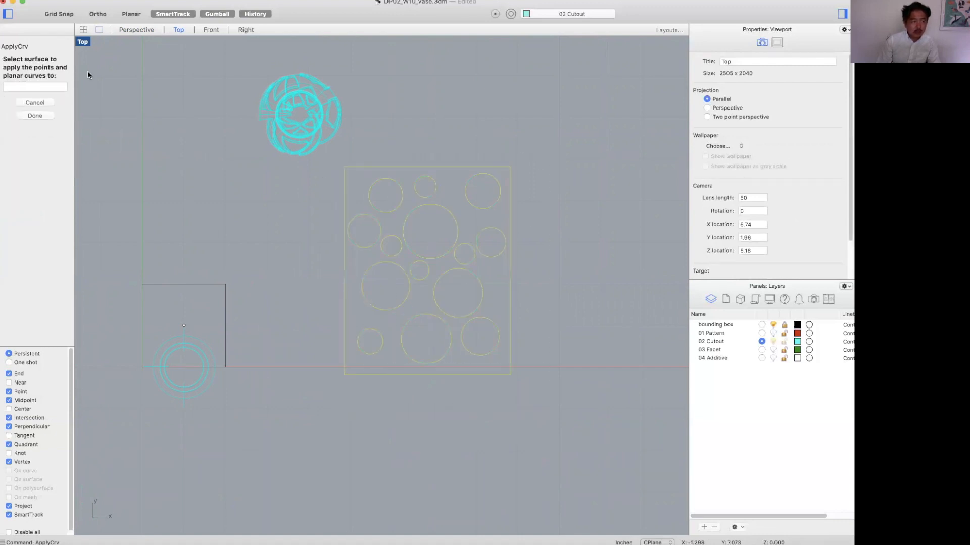
pyautogui.doubleClick(85, 43)
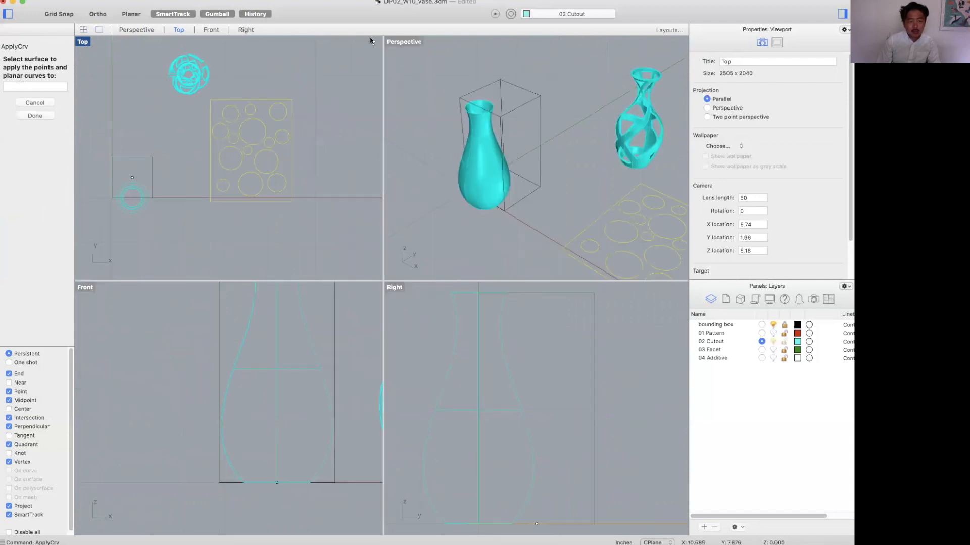
pyautogui.doubleClick(399, 41)
pyautogui.click(278, 305)
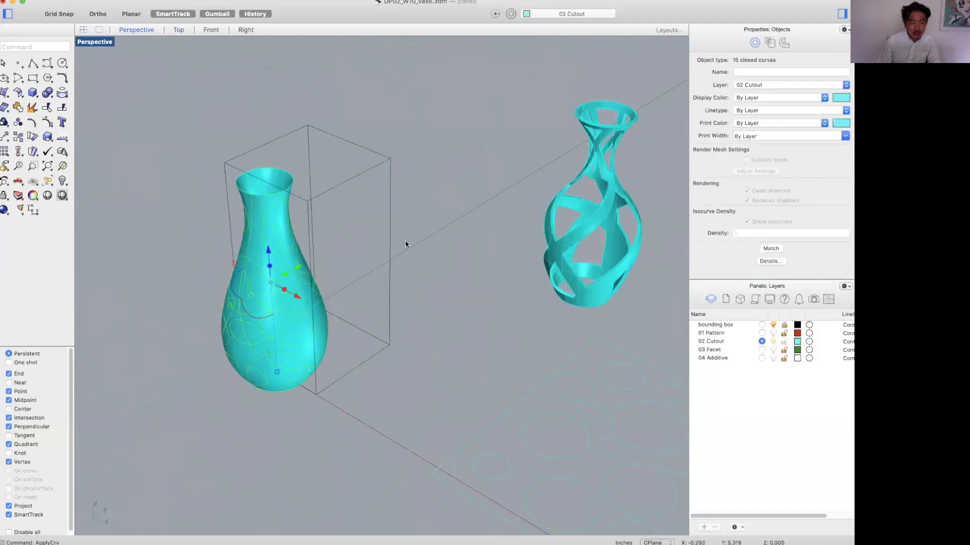
pyautogui.moveTo(405, 241); pyautogui.dragTo(246, 153, button='right')
pyautogui.click(246, 153)
# Try to split the vase surface using a single applied curve near its neck
pyautogui.moveTo(344, 217); pyautogui.dragTo(338, 192, button='right')
pyautogui.moveTo(319, 153); pyautogui.dragTo(257, 128, button='right')
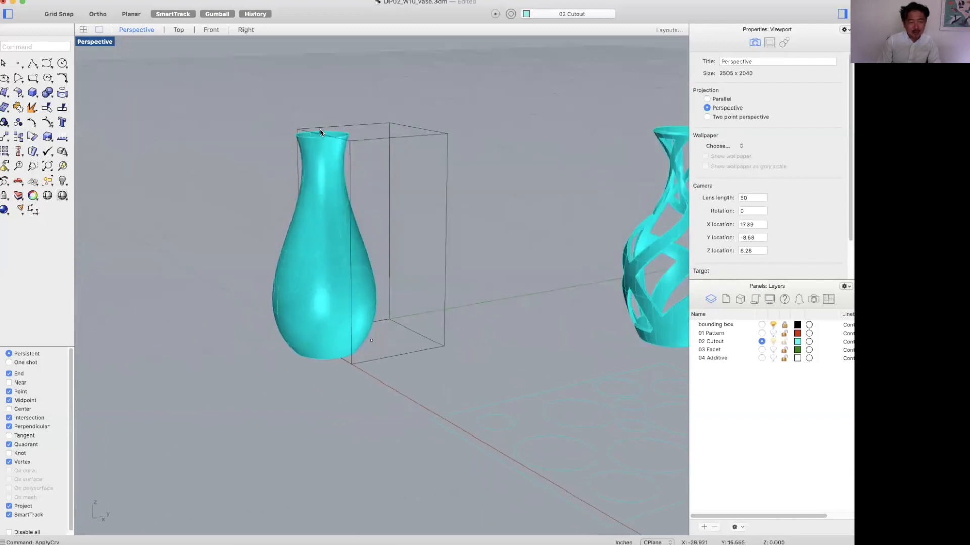
pyautogui.click(307, 149)
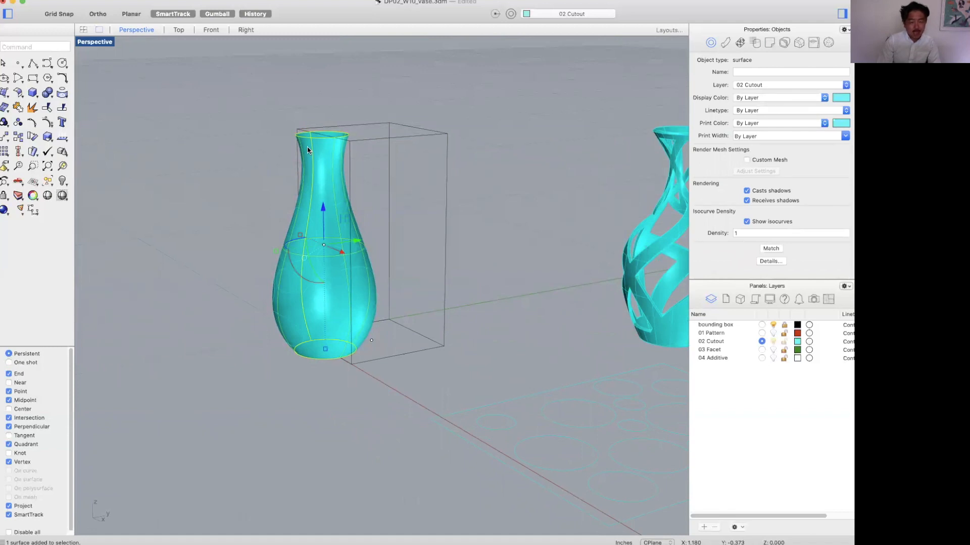
pyautogui.write('Split')
pyautogui.press('Return')
pyautogui.scroll(5, 314, 142)
pyautogui.click(331, 181)
pyautogui.scroll(-5, 335, 198)
pyautogui.moveTo(259, 248); pyautogui.dragTo(289, 246, button='right')
pyautogui.press('Return')
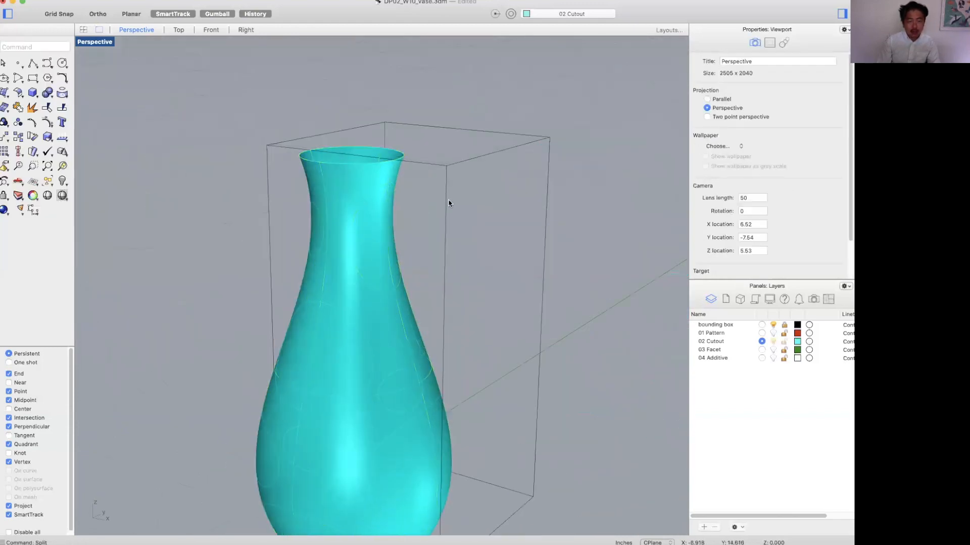
# Identify the flat pattern's rectangle and delete its applied boundary curve at the vase's rim
pyautogui.scroll(-5, 450, 207)
pyautogui.moveTo(453, 217)
pyautogui.mouseDown(button='right')
pyautogui.moveTo(361, 253)
pyautogui.moveTo(446, 249)
pyautogui.moveTo(357, 262)
pyautogui.moveTo(437, 218)
pyautogui.mouseUp(button='right')
pyautogui.moveTo(385, 255); pyautogui.dragTo(505, 326, button='right')
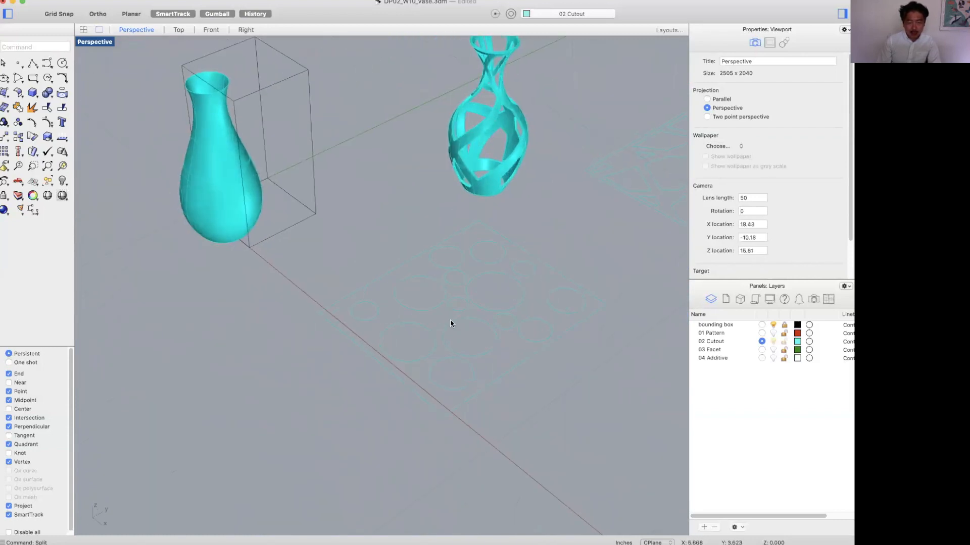
pyautogui.click(406, 268)
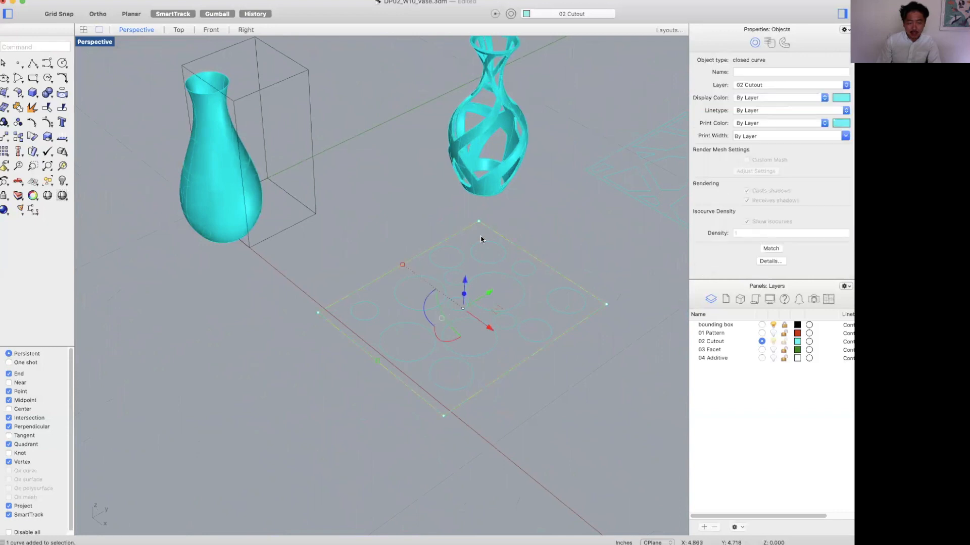
pyautogui.press('Escape')
pyautogui.scroll(5, 277, 81)
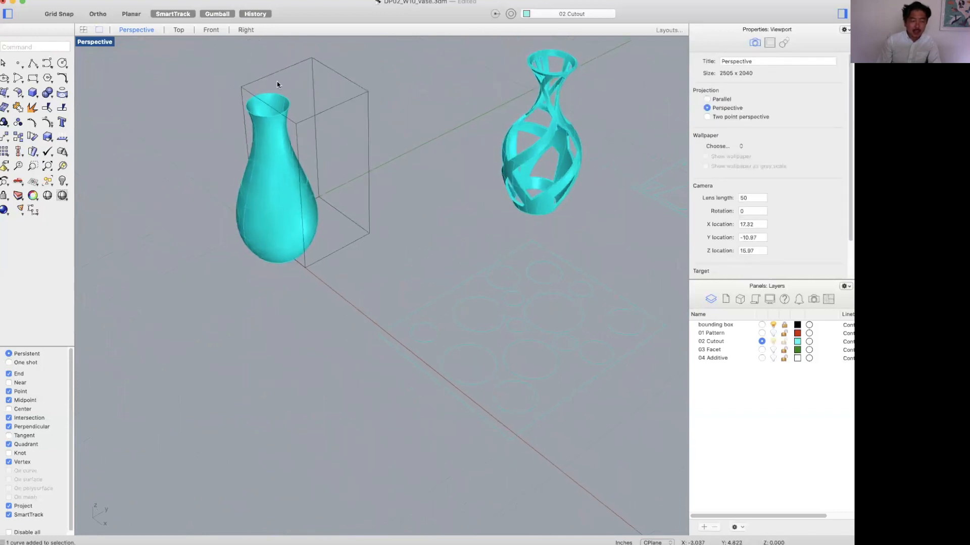
pyautogui.click(264, 106)
pyautogui.click(294, 120)
pyautogui.moveTo(297, 132); pyautogui.dragTo(394, 191, button='right')
pyautogui.press('Delete')
pyautogui.click(258, 139)
pyautogui.click(342, 115)
# Try to trim a circular opening in the vase's neck with an applied circle, and undo the trim
pyautogui.moveTo(344, 119); pyautogui.dragTo(323, 169, button='right')
pyautogui.scroll(8, 284, 143)
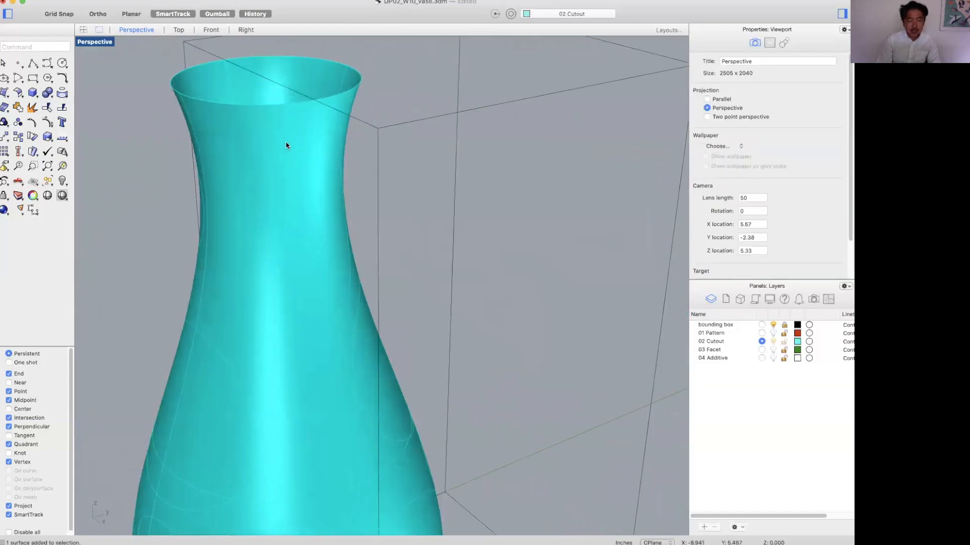
pyautogui.write('tr')
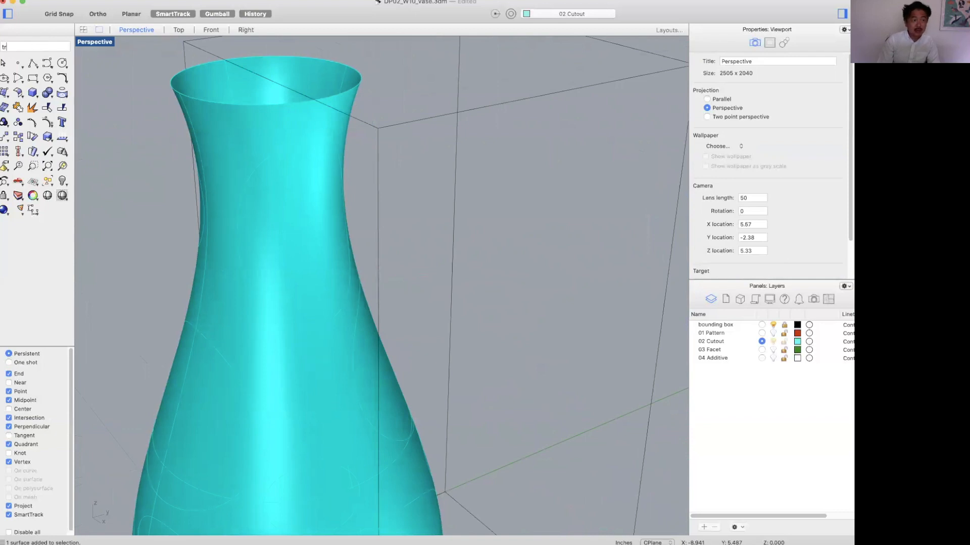
pyautogui.press('Return')
pyautogui.click(272, 156)
pyautogui.click(283, 177)
pyautogui.press('Return')
pyautogui.click(305, 201)
pyautogui.moveTo(305, 201); pyautogui.dragTo(391, 174, button='right')
pyautogui.press('Return')
pyautogui.press('super+z')
pyautogui.scroll(-6, 391, 173)
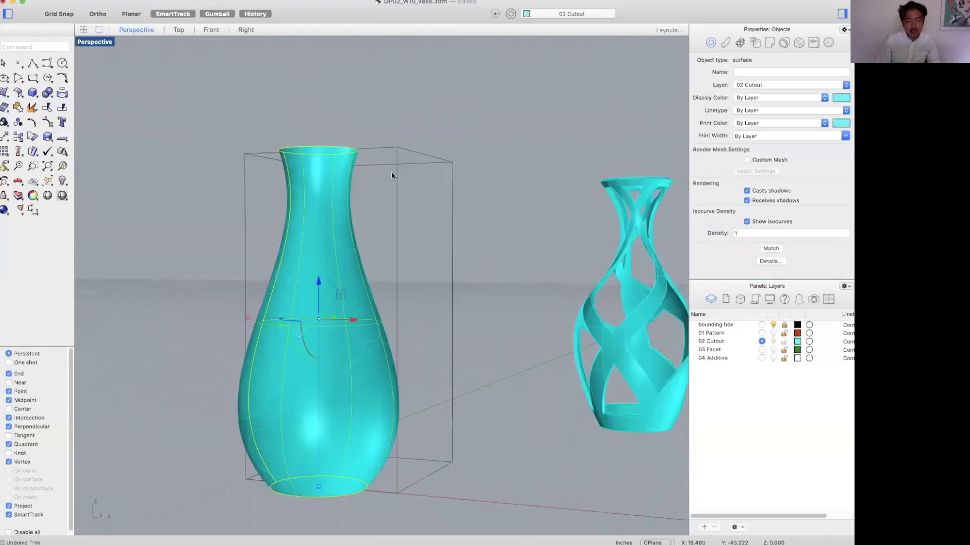
pyautogui.click(391, 173)
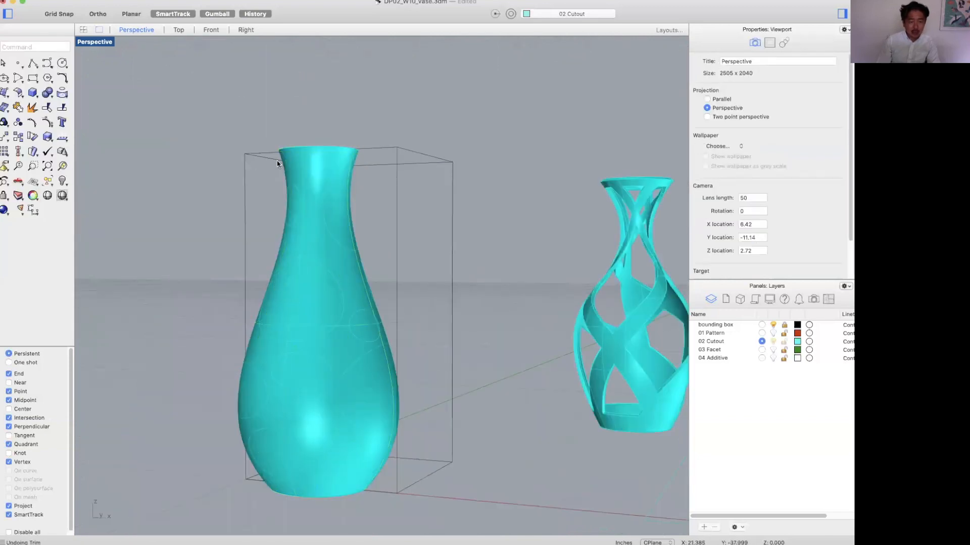
# Split the vase surface using all the applied circle curves as cutting objects
pyautogui.click(313, 167)
pyautogui.write('split')
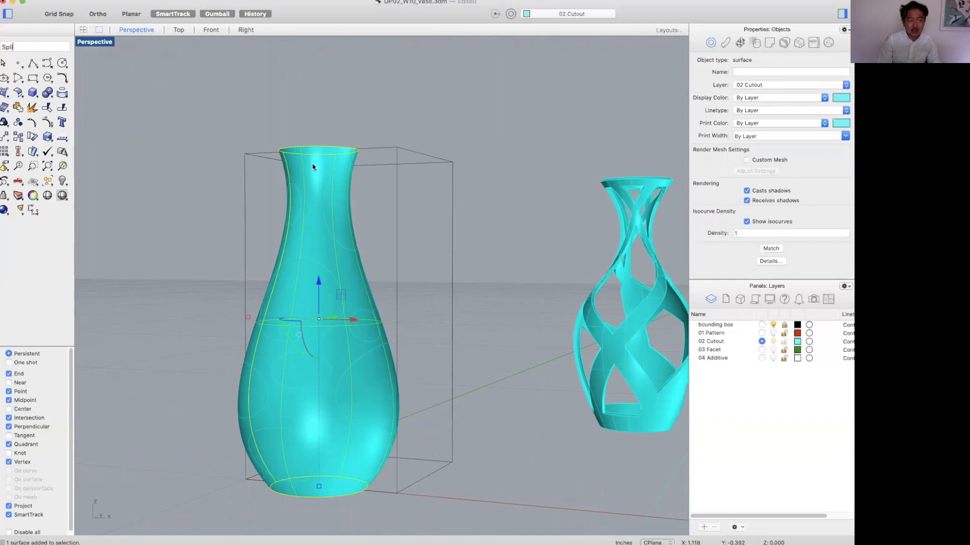
pyautogui.press('Return')
pyautogui.moveTo(206, 115); pyautogui.dragTo(417, 376)
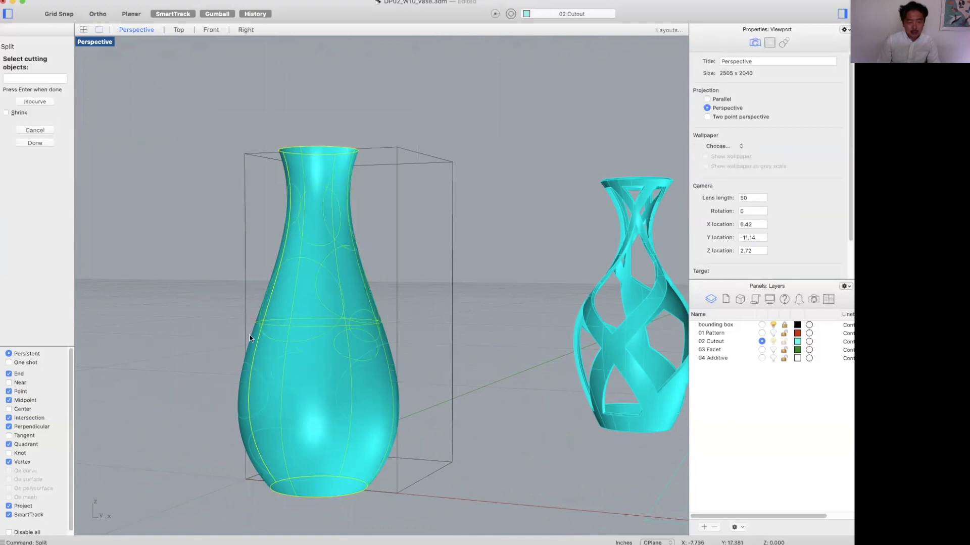
pyautogui.moveTo(196, 299); pyautogui.dragTo(463, 516)
pyautogui.press('Return')
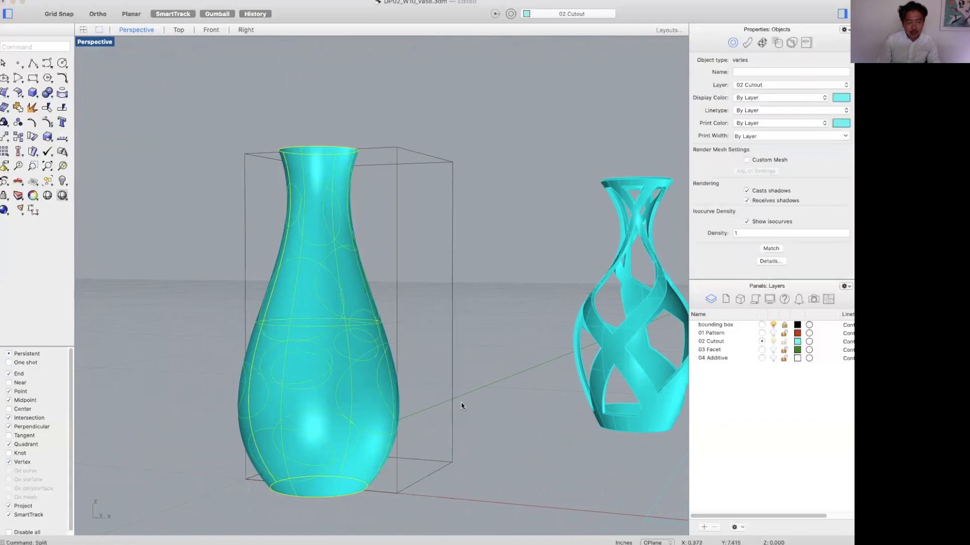
pyautogui.click(642, 212)
# Delete the five circular surface pieces around the vase's neck and upper body
pyautogui.moveTo(362, 261); pyautogui.dragTo(453, 241, button='right')
pyautogui.click(398, 222)
pyautogui.press('Delete')
pyautogui.click(426, 210)
pyautogui.press('Delete')
pyautogui.click(453, 241)
pyautogui.press('Delete')
pyautogui.click(441, 168)
pyautogui.press('Delete')
pyautogui.click(425, 294)
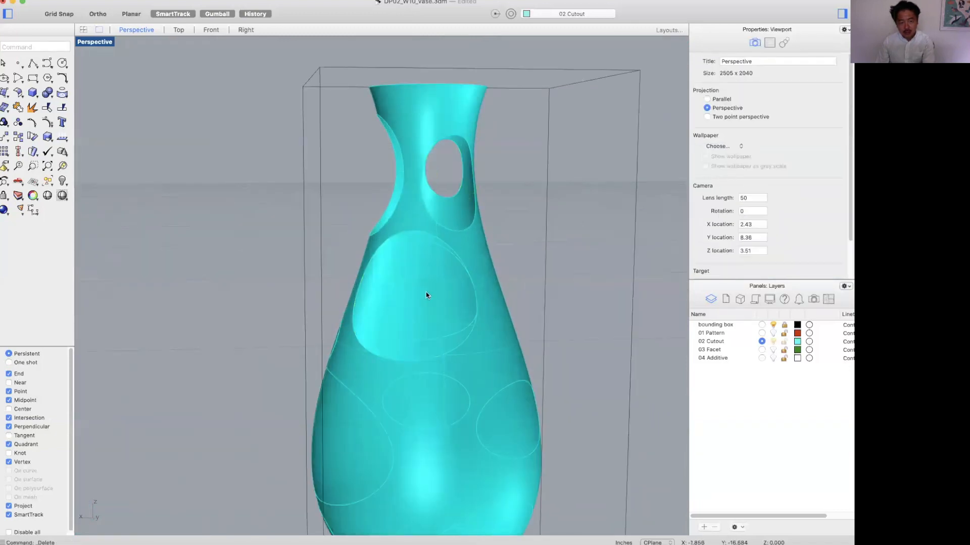
pyautogui.press('Delete')
# Delete the next four circular surface pieces from the vase's middle and lower body
pyautogui.moveTo(388, 325); pyautogui.dragTo(471, 318, button='right')
pyautogui.click(344, 359)
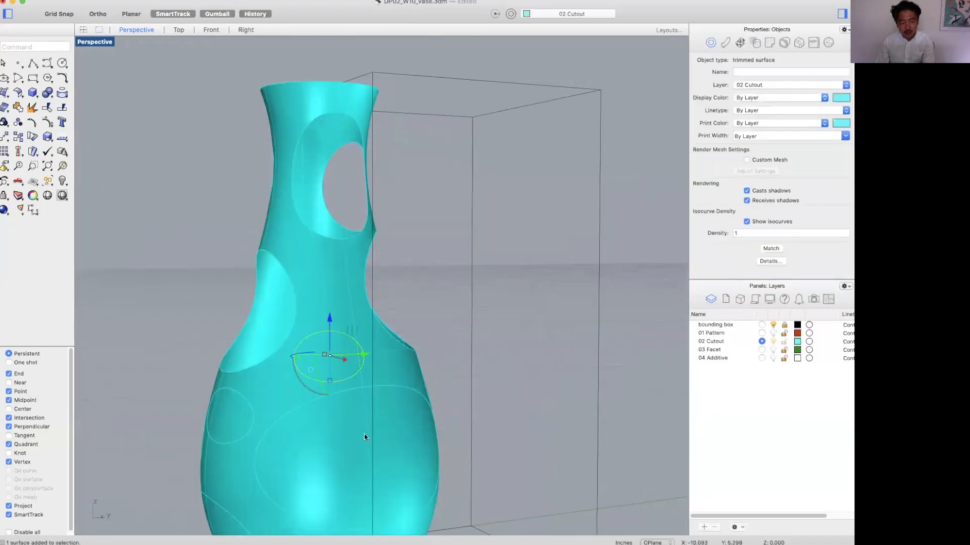
pyautogui.press('Delete')
pyautogui.click(355, 433)
pyautogui.press('Delete')
pyautogui.moveTo(324, 428); pyautogui.dragTo(366, 423, button='right')
pyautogui.click(312, 427)
pyautogui.press('Delete')
pyautogui.moveTo(292, 433); pyautogui.dragTo(342, 403, button='right')
pyautogui.click(341, 403)
pyautogui.press('Delete')
# Delete the remaining five circular surface pieces while working around the rest of the vase's body
pyautogui.moveTo(253, 445); pyautogui.dragTo(406, 408, button='right')
pyautogui.click(302, 435)
pyautogui.press('Delete')
pyautogui.click(406, 408)
pyautogui.press('Delete')
pyautogui.moveTo(451, 380); pyautogui.dragTo(380, 401, button='right')
pyautogui.click(433, 399)
pyautogui.press('Delete')
pyautogui.click(378, 378)
pyautogui.press('Delete')
pyautogui.click(360, 433)
pyautogui.press('Delete')
# Select the perforated vase surface to check it, and examine its cutouts from all sides
pyautogui.moveTo(515, 378); pyautogui.dragTo(410, 327, button='right')
pyautogui.scroll(-7, 482, 371)
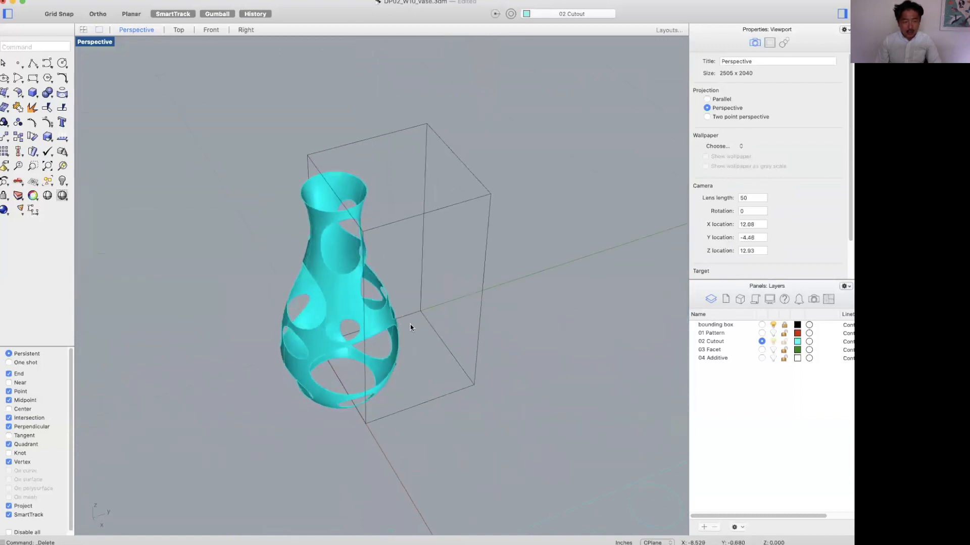
pyautogui.click(343, 298)
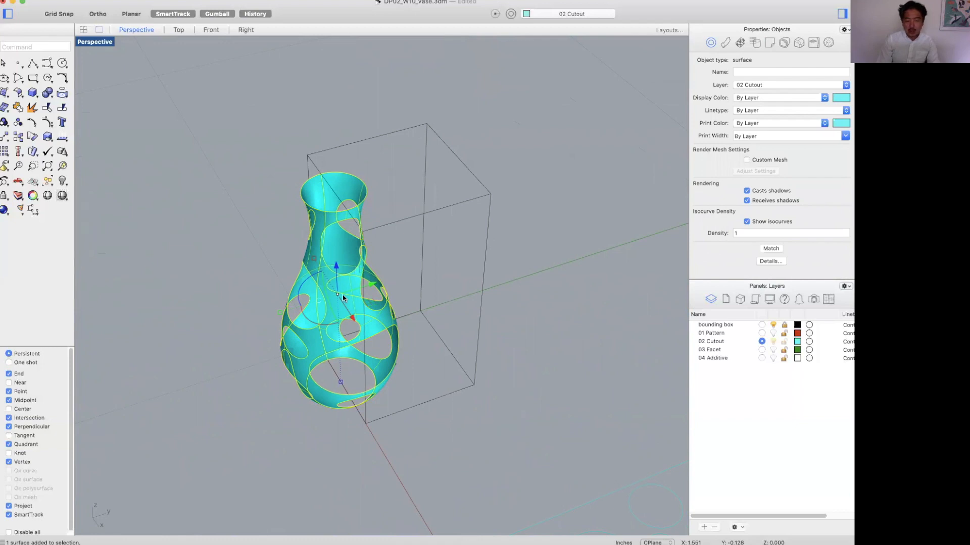
pyautogui.click(445, 256)
pyautogui.moveTo(434, 281); pyautogui.dragTo(436, 216, button='right')
pyautogui.scroll(5, 371, 273)
pyautogui.keyDown('shift'); pyautogui.moveTo(370, 283); pyautogui.dragTo(444, 200, button='right'); pyautogui.keyUp('shift')
pyautogui.moveTo(465, 348); pyautogui.dragTo(388, 305, button='right')
pyautogui.moveTo(470, 327); pyautogui.dragTo(362, 263, button='right')
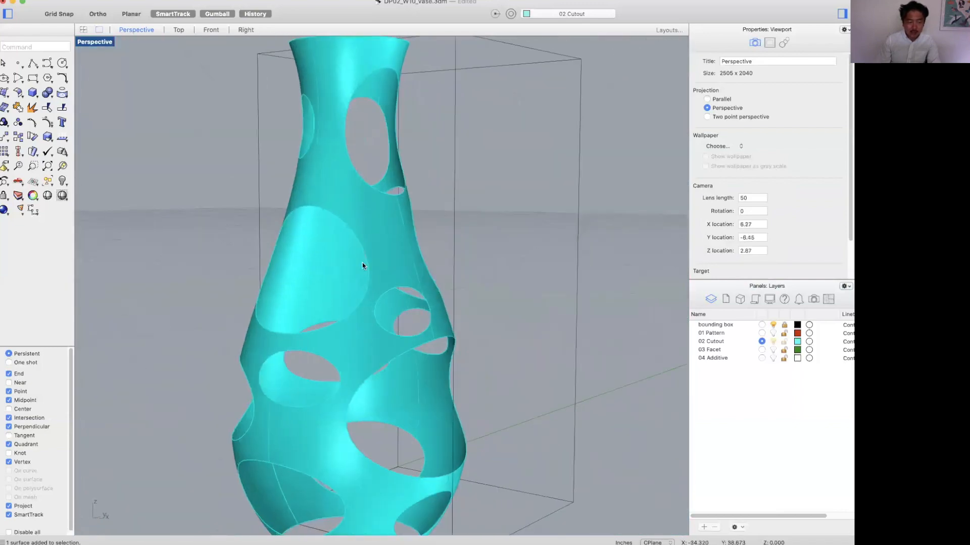
pyautogui.keyDown('shift'); pyautogui.moveTo(365, 341); pyautogui.dragTo(569, 310, button='right'); pyautogui.keyUp('shift')
pyautogui.moveTo(586, 311); pyautogui.dragTo(519, 233, button='right')
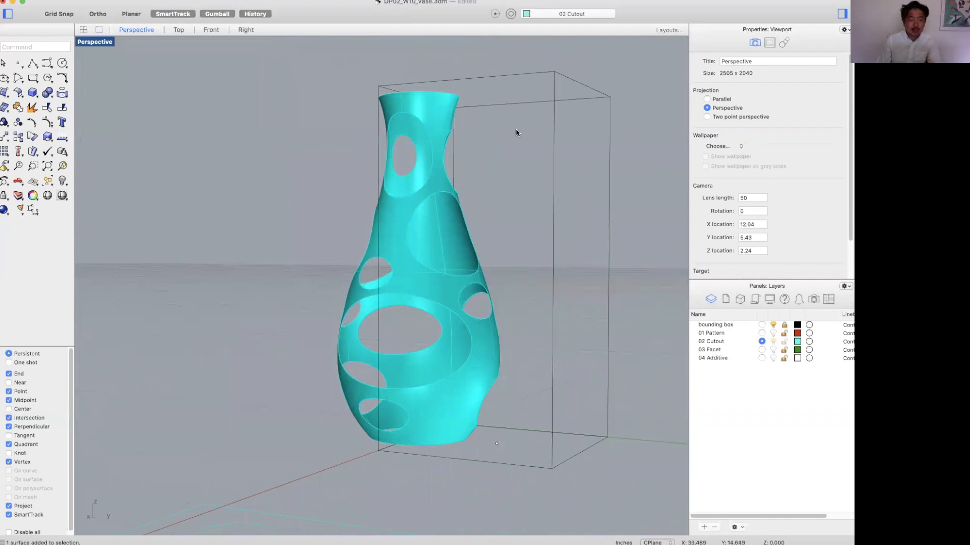
pyautogui.moveTo(500, 135); pyautogui.dragTo(459, 202, button='right')
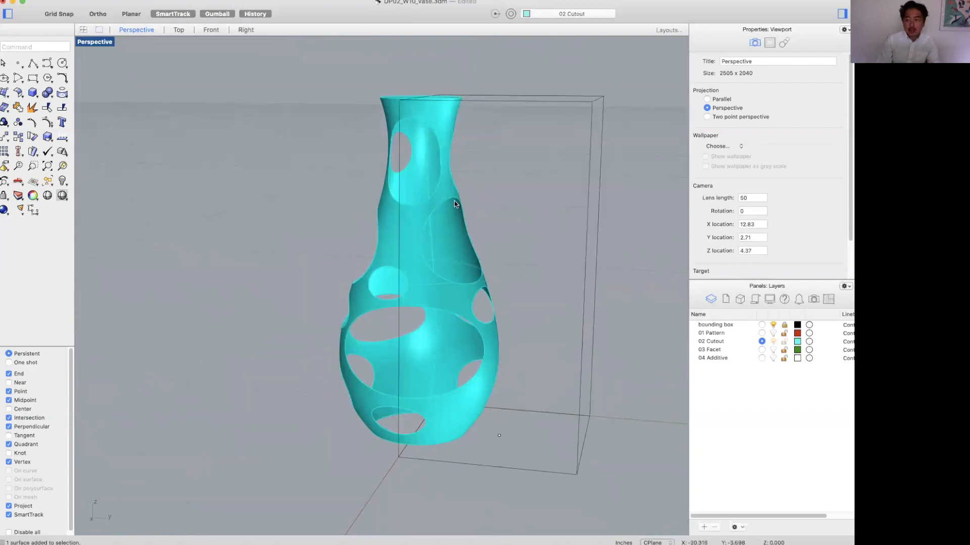
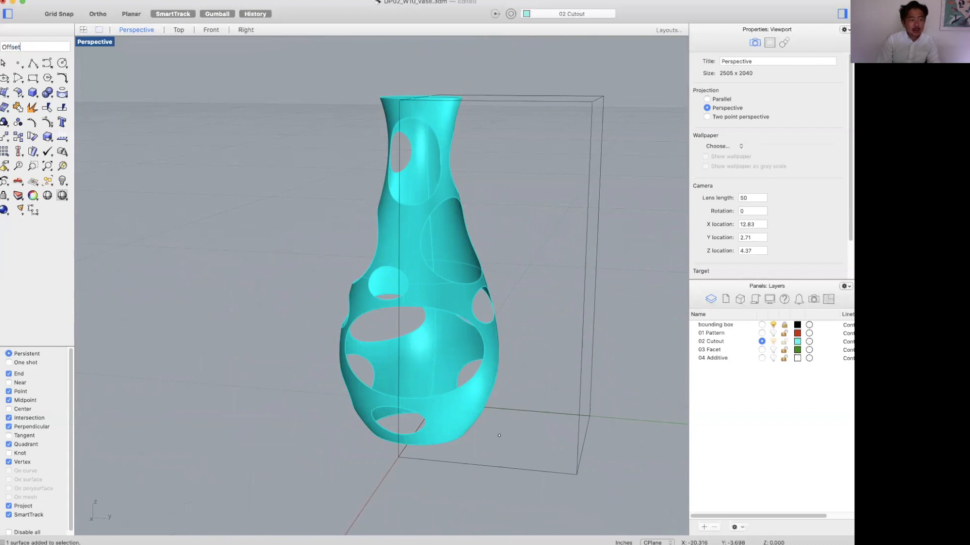
# Offset the perforated vase surface outward by 0.05 inch as a solid, with sharp corners and the input surface deleted
pyautogui.press('Return')
pyautogui.click(399, 237)
pyautogui.press('Return')
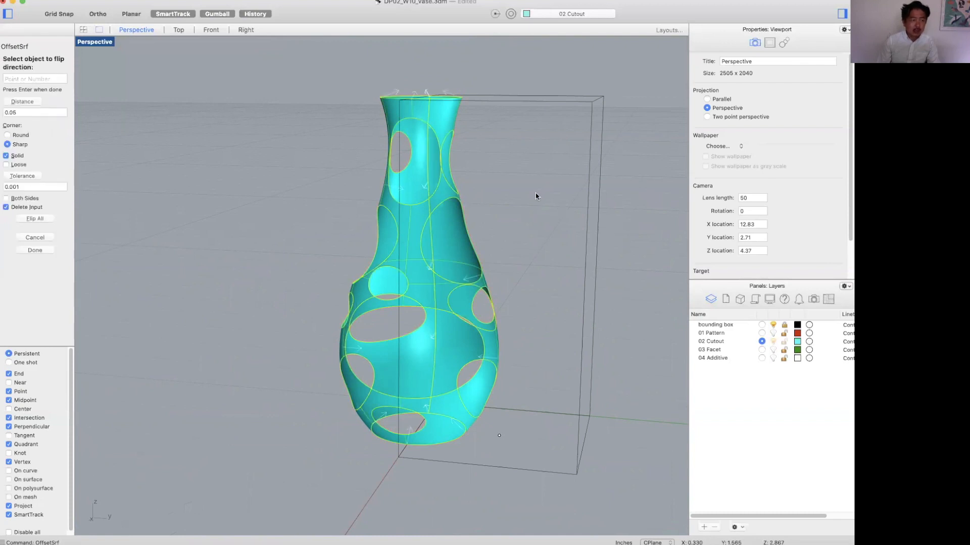
pyautogui.write('0.05')
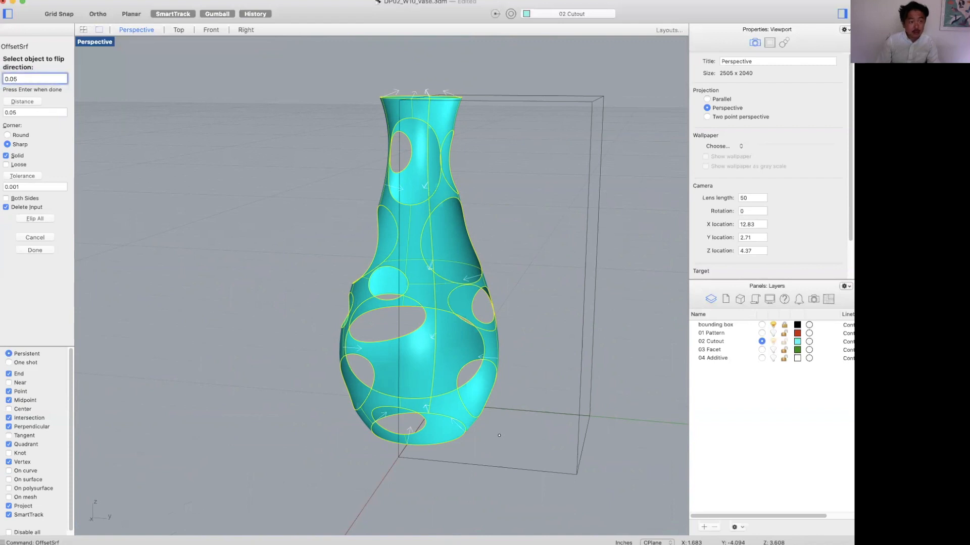
pyautogui.press('Return')
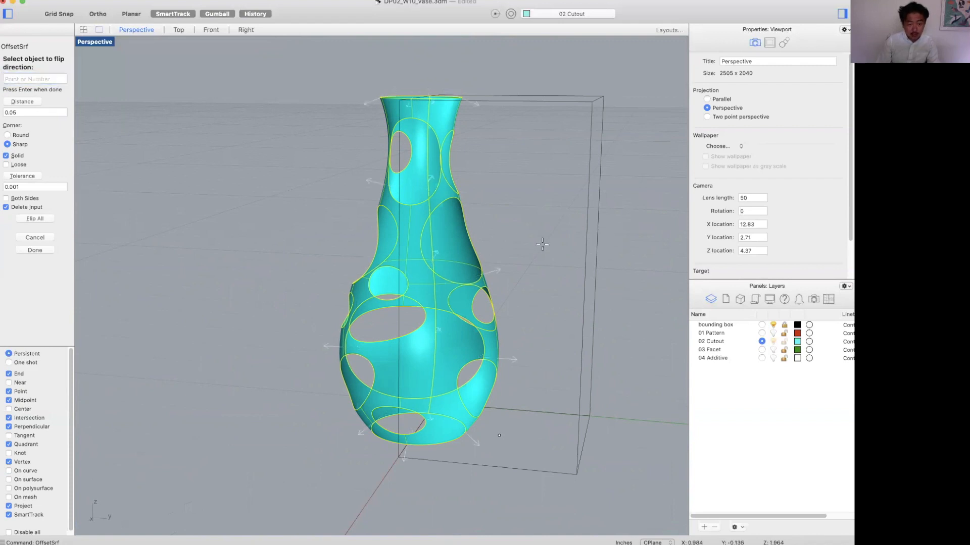
pyautogui.press('Return')
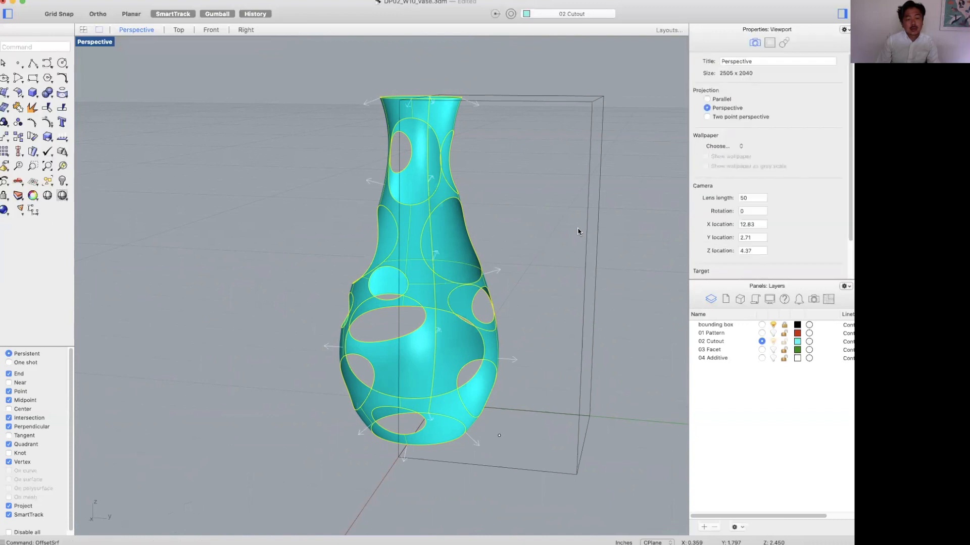
pyautogui.moveTo(579, 230); pyautogui.dragTo(313, 312, button='right')
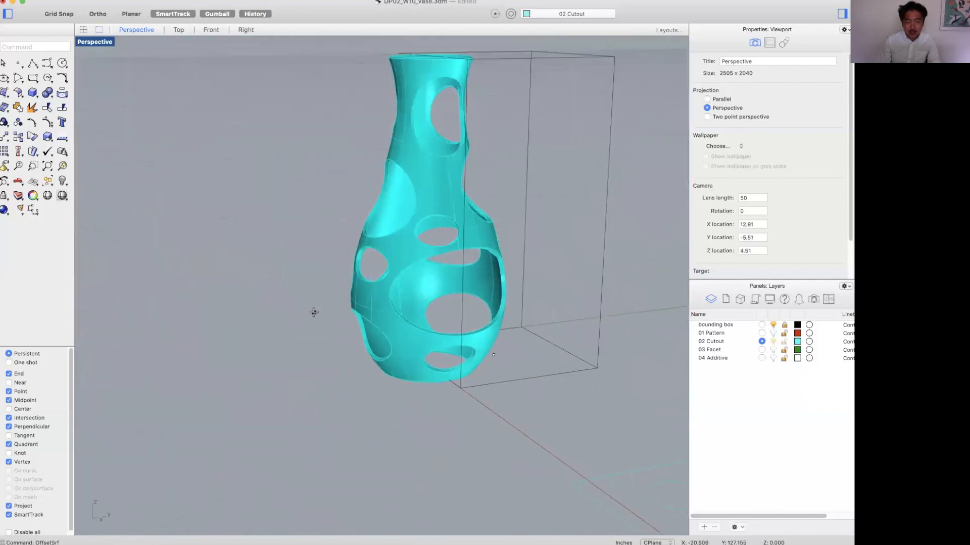
pyautogui.moveTo(480, 283); pyautogui.dragTo(452, 308, button='right')
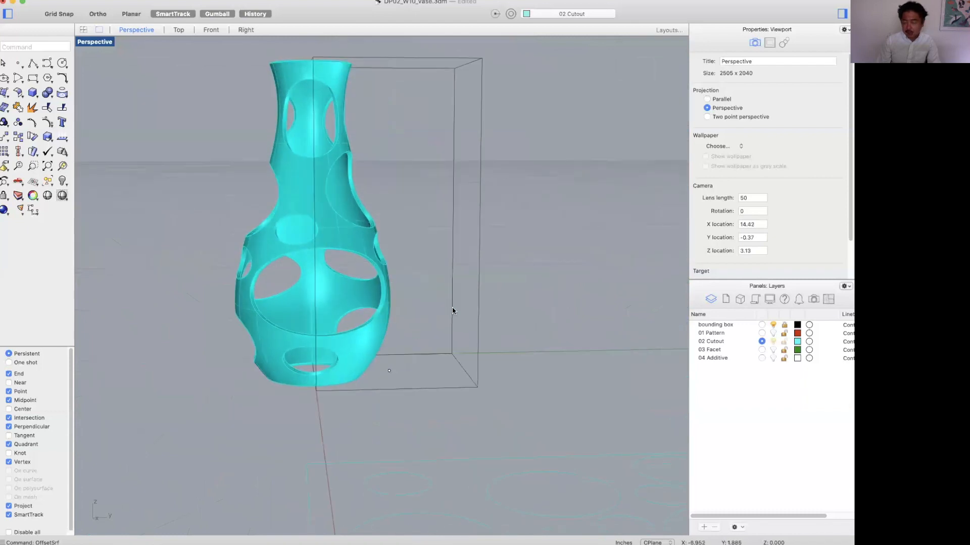
# Make 03 Facet the current layer and hide the 02 Cutout layer, leaving only the bounding box in view
pyautogui.click(762, 350)
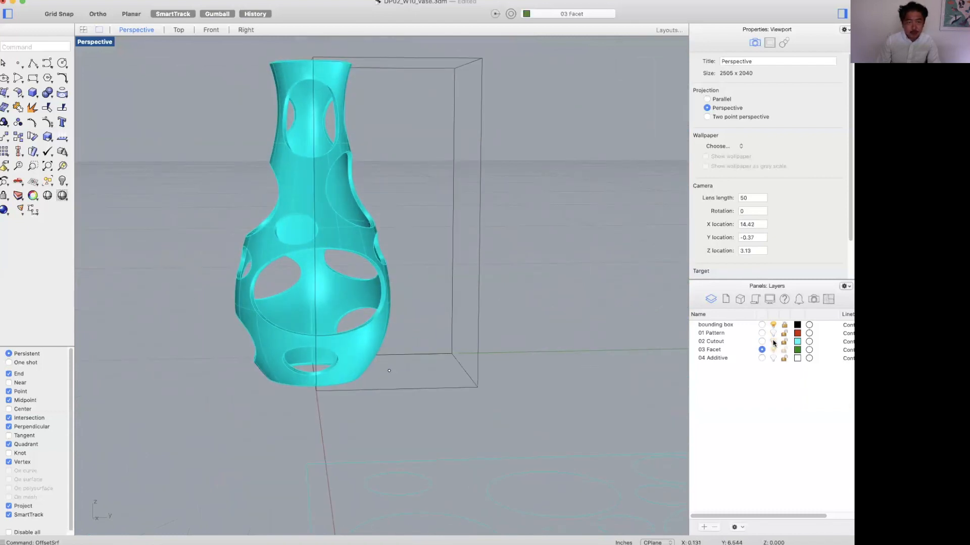
pyautogui.click(773, 342)
pyautogui.moveTo(545, 242); pyautogui.dragTo(506, 299, button='right')
pyautogui.scroll(-5, 504, 296)
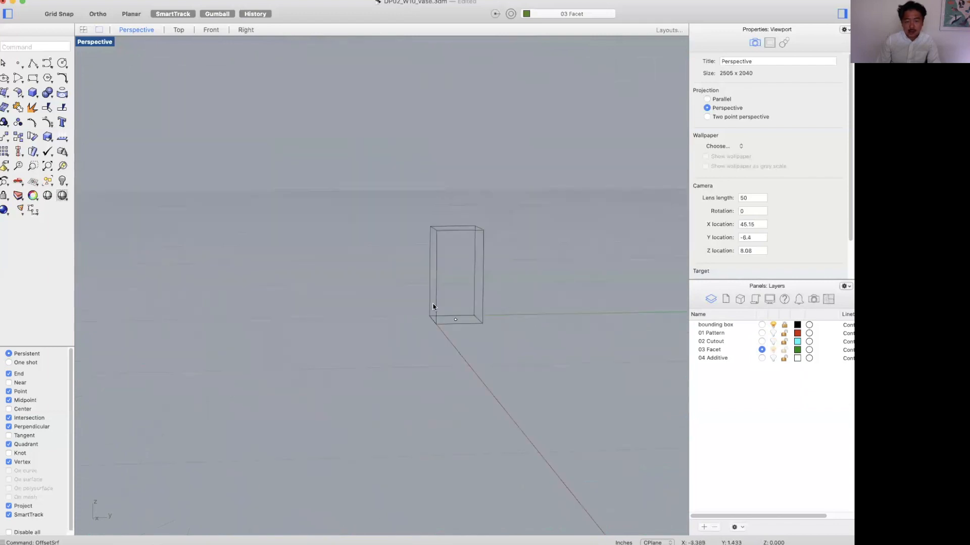
# Bring the green faceted vase into the Perspective view and set that view to Rendered display mode
pyautogui.moveTo(433, 307); pyautogui.dragTo(513, 298, button='right')
pyautogui.scroll(5, 400, 273)
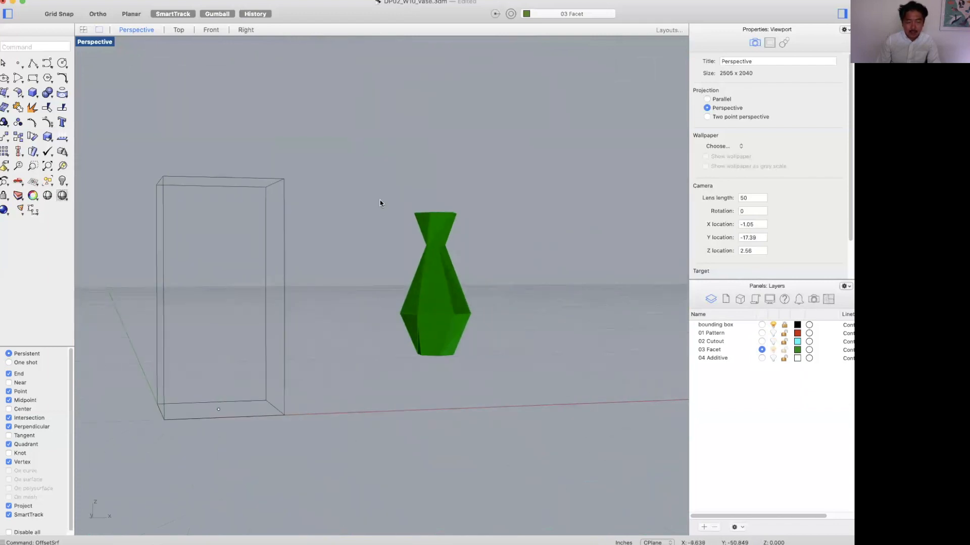
pyautogui.click(100, 44)
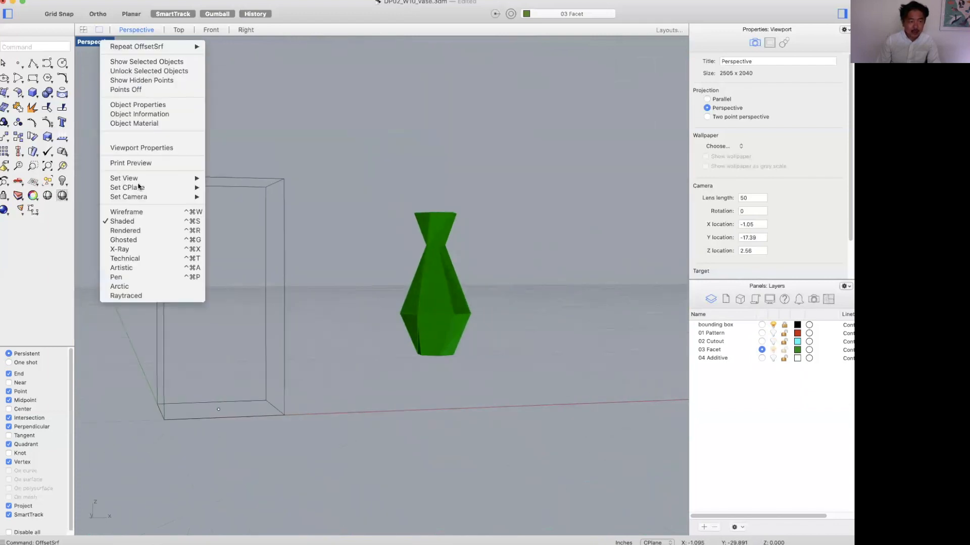
pyautogui.click(142, 231)
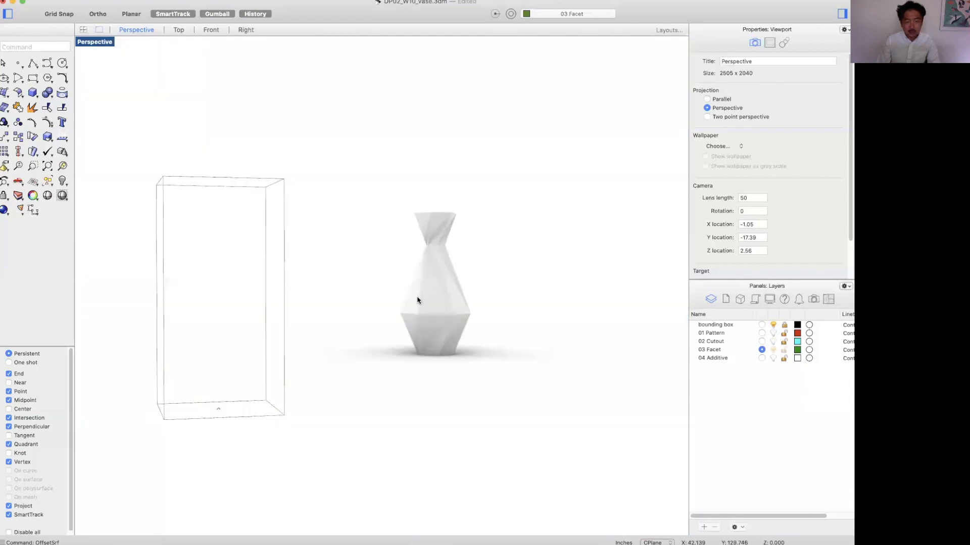
# Zoom to the finished faceted vase and examine how its facets twist, from several sides
pyautogui.click(422, 300)
pyautogui.write('zs')
pyautogui.press('Return')
pyautogui.click(547, 230)
pyautogui.moveTo(522, 240); pyautogui.dragTo(450, 286, button='right')
pyautogui.click(450, 287)
pyautogui.click(548, 265)
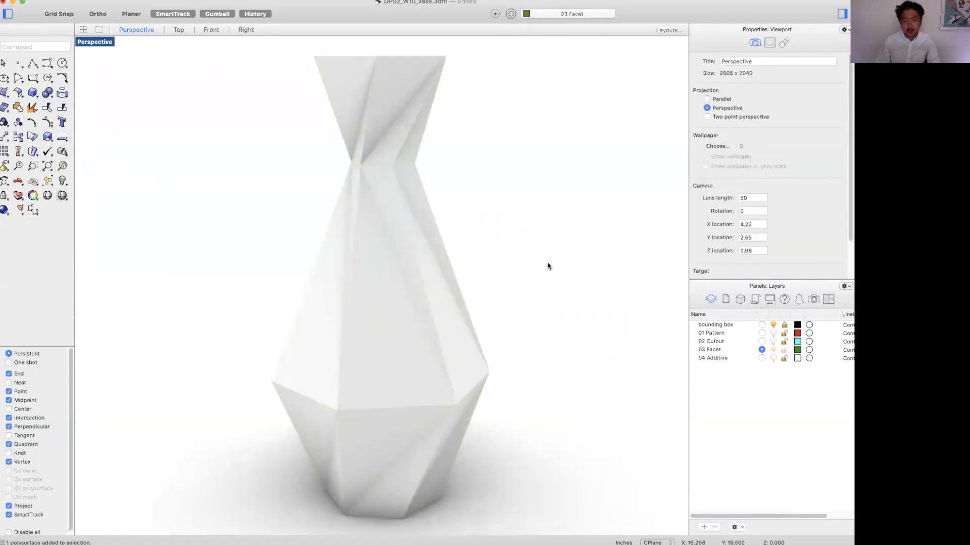
pyautogui.scroll(-2, 548, 266)
pyautogui.scroll(-6, 450, 268)
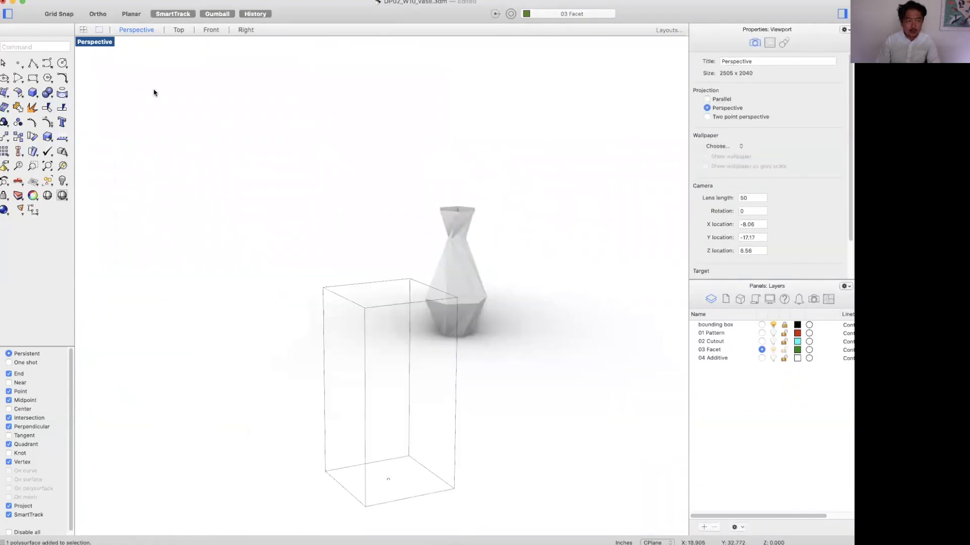
# Draw a four-point zigzag polyline profile in the Front view, from the bounding box's top edge, touching its left side, down to its base
pyautogui.doubleClick(96, 42)
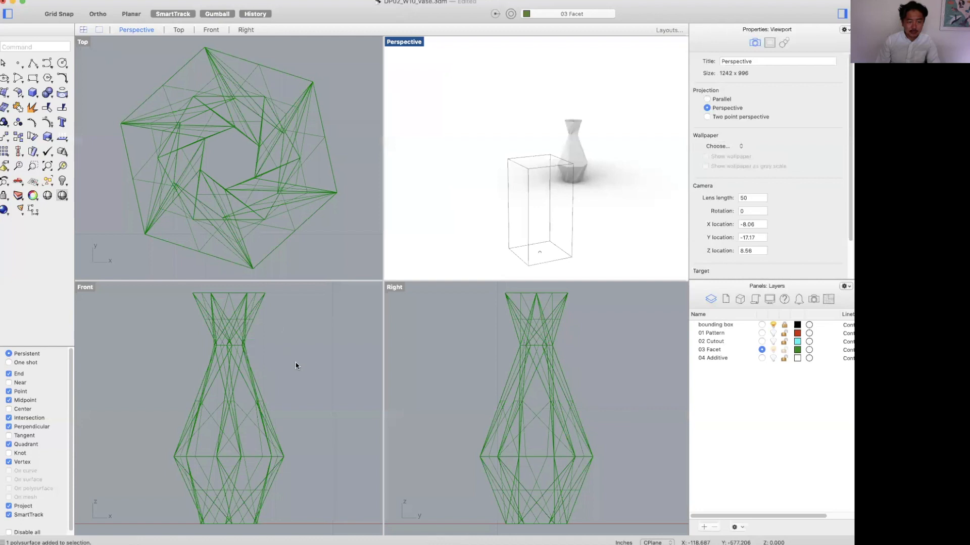
pyautogui.scroll(-6, 296, 365)
pyautogui.moveTo(190, 385); pyautogui.dragTo(309, 362, button='right')
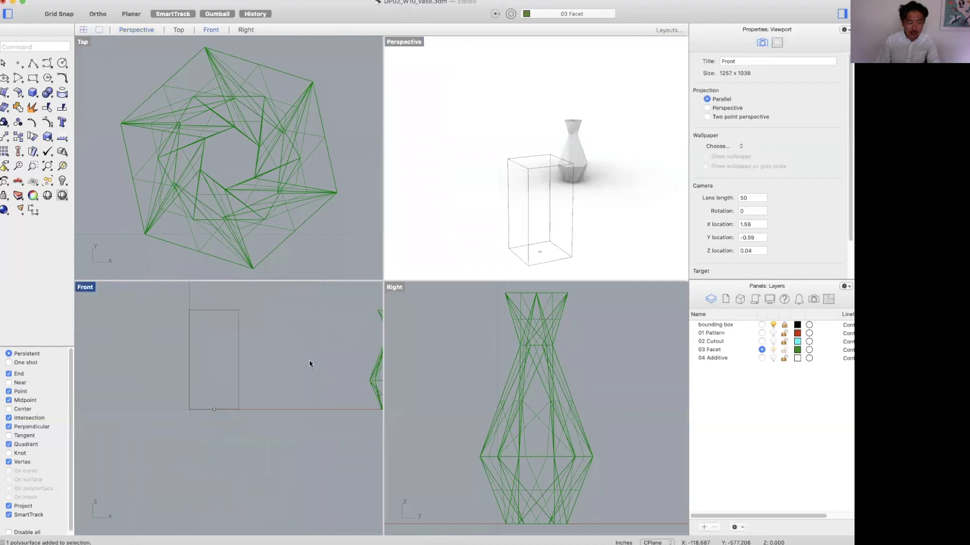
pyautogui.doubleClick(84, 287)
pyautogui.moveTo(379, 174); pyautogui.dragTo(422, 238, button='right')
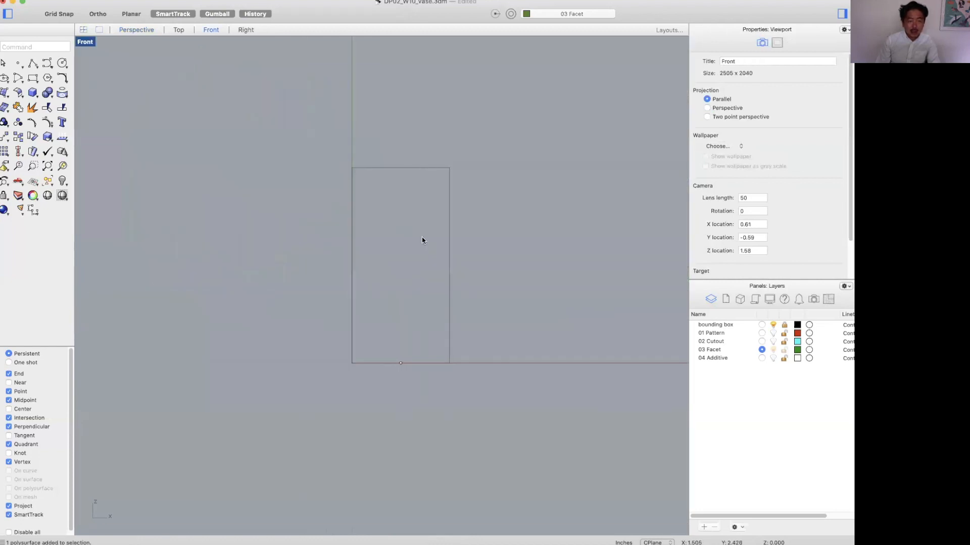
pyautogui.scroll(3, 395, 232)
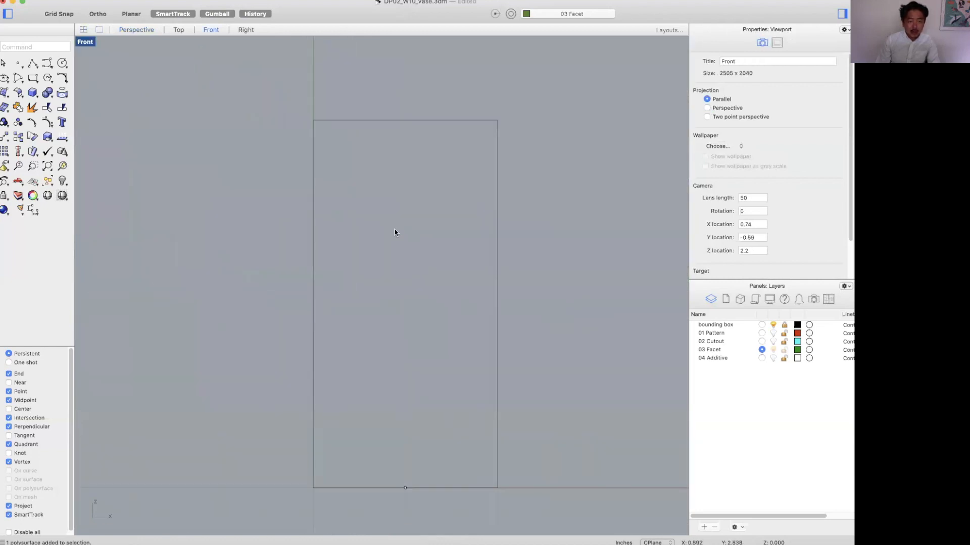
pyautogui.click(34, 64)
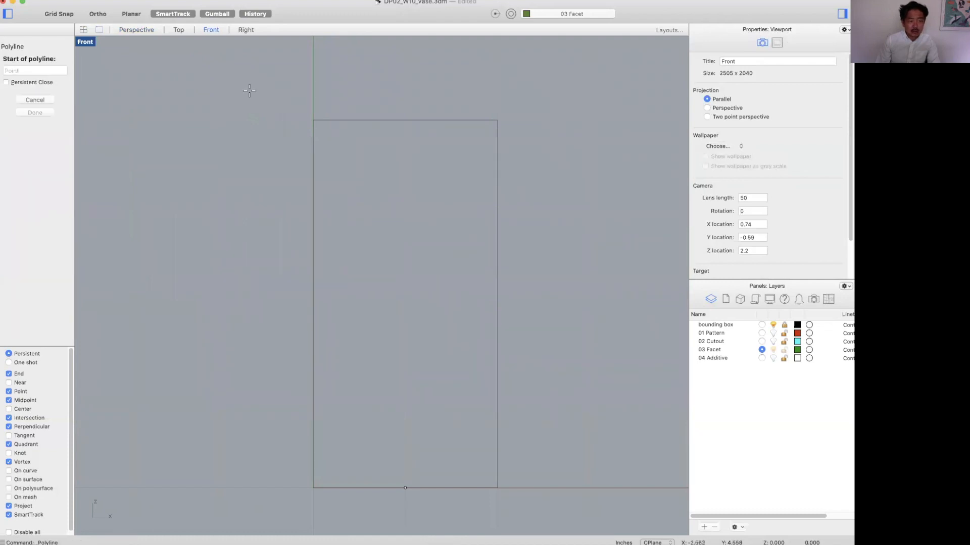
pyautogui.click(338, 120)
pyautogui.click(365, 222)
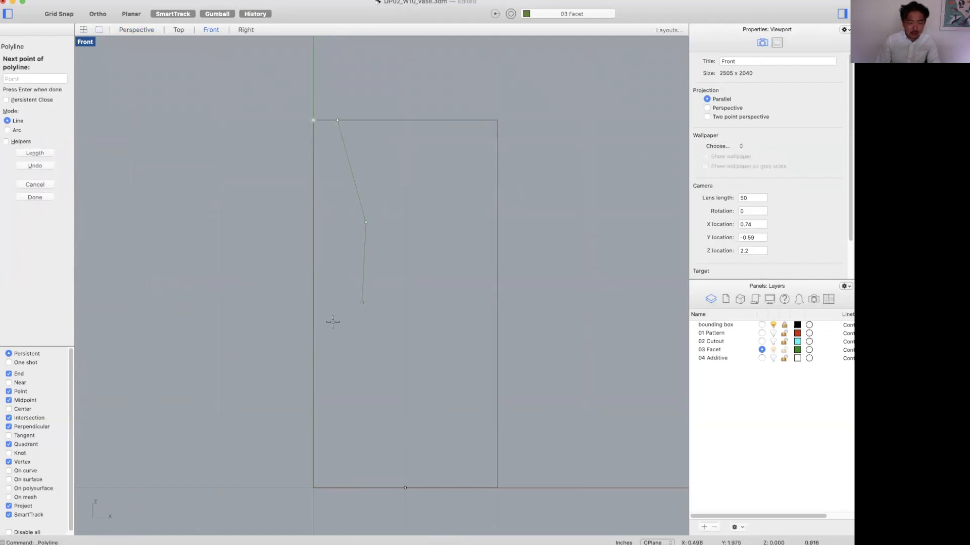
pyautogui.click(311, 361)
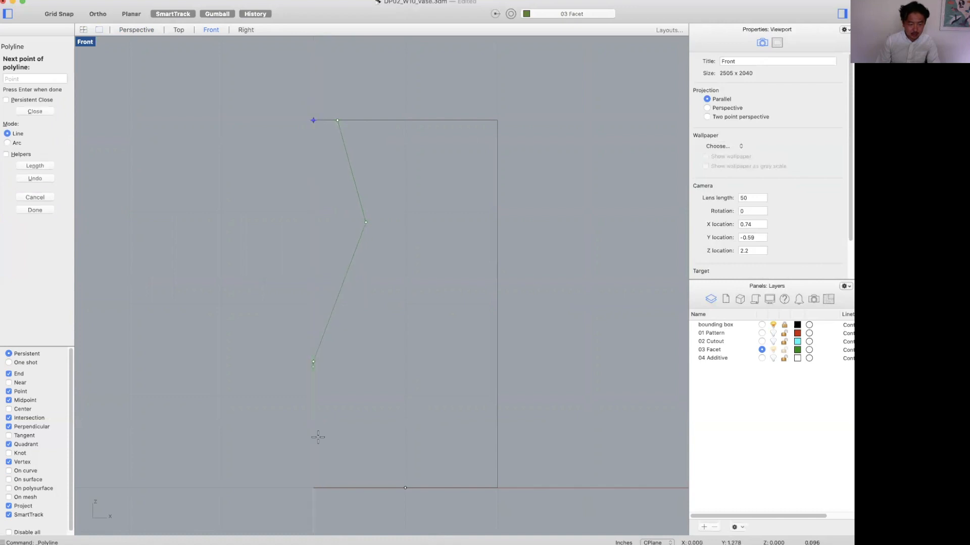
pyautogui.click(351, 487)
pyautogui.press('Return')
# Select the new profile polyline and frame it with the bounding box's base in the Top view
pyautogui.click(348, 263)
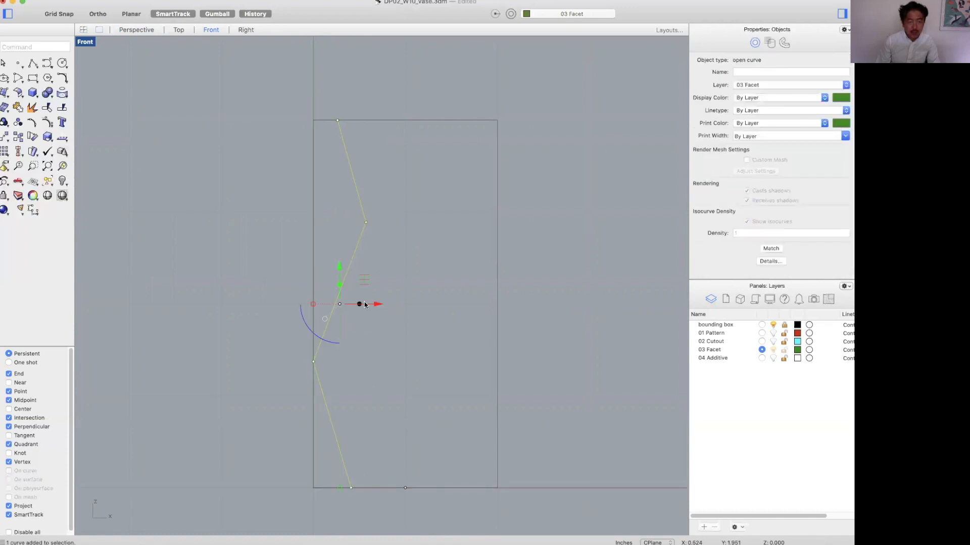
pyautogui.doubleClick(84, 43)
pyautogui.scroll(-10, 222, 143)
pyautogui.moveTo(169, 151); pyautogui.dragTo(287, 149, button='right')
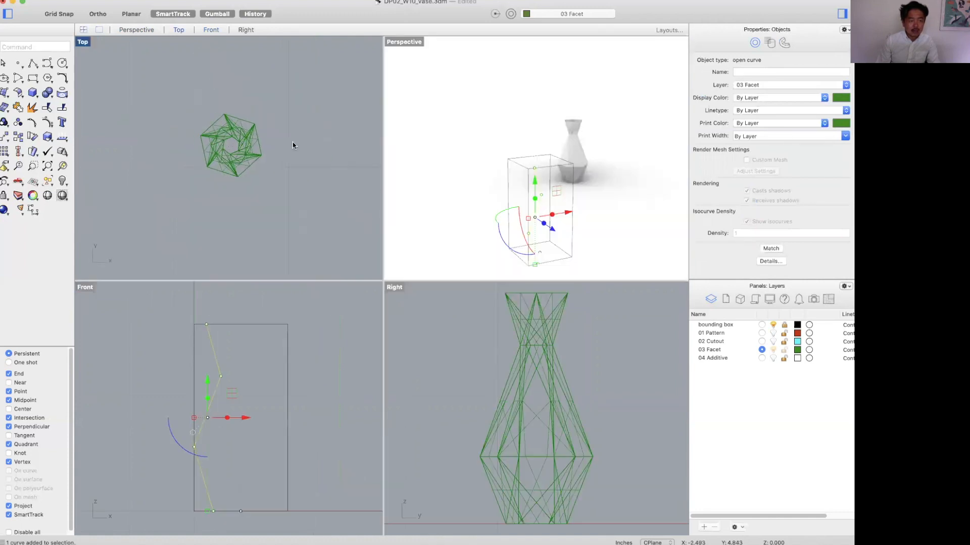
pyautogui.scroll(-7, 219, 153)
pyautogui.moveTo(162, 129); pyautogui.dragTo(266, 50, button='right')
pyautogui.scroll(12, 267, 226)
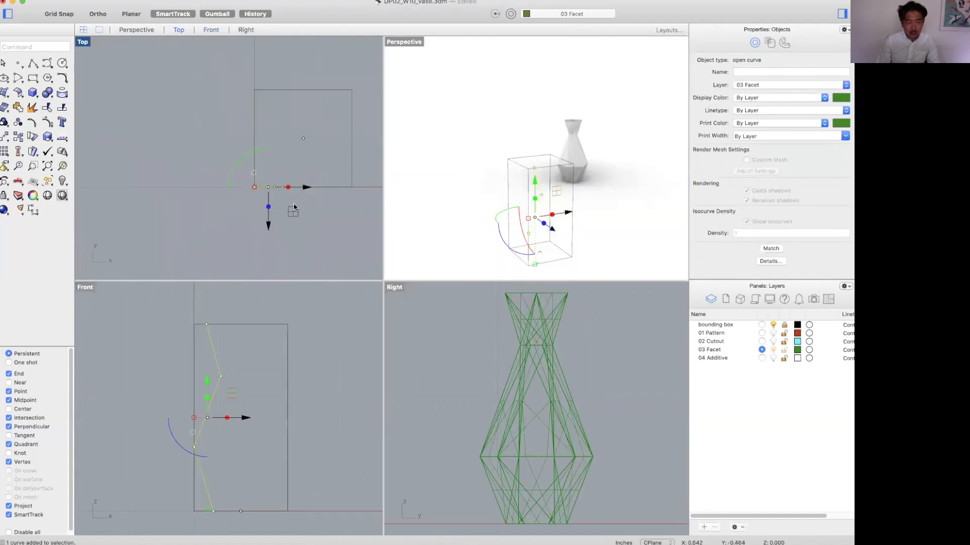
pyautogui.scroll(8, 303, 201)
# Try to move the profile curve from the midpoint of the bounding box's front edge to the base's centre point
pyautogui.write('Move')
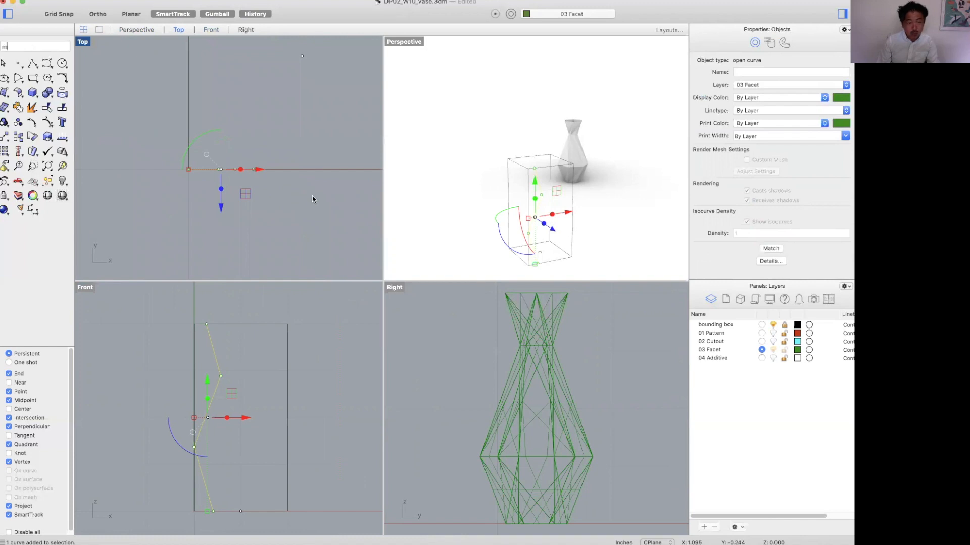
pyautogui.press('Return')
pyautogui.click(302, 169)
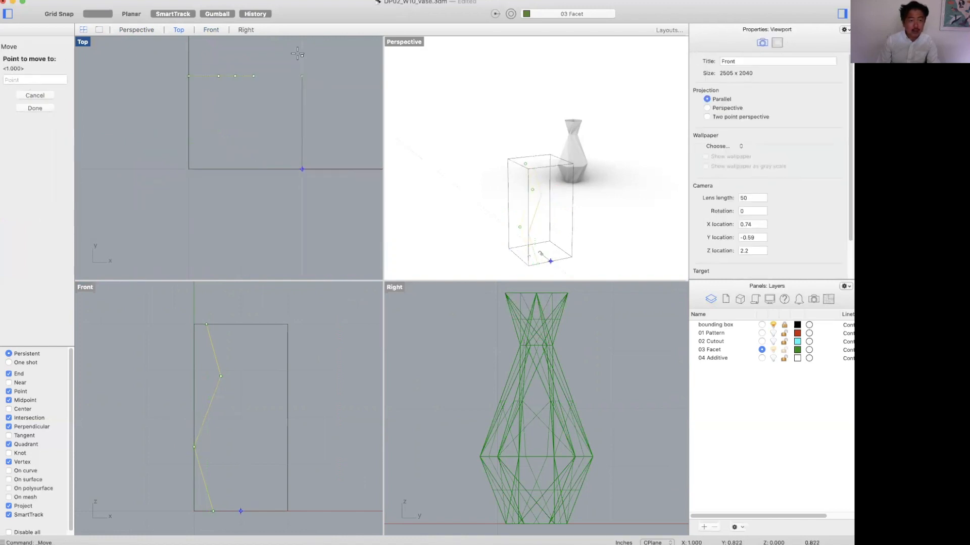
pyautogui.click(302, 55)
pyautogui.moveTo(316, 86); pyautogui.dragTo(299, 112, button='right')
pyautogui.scroll(5, 254, 83)
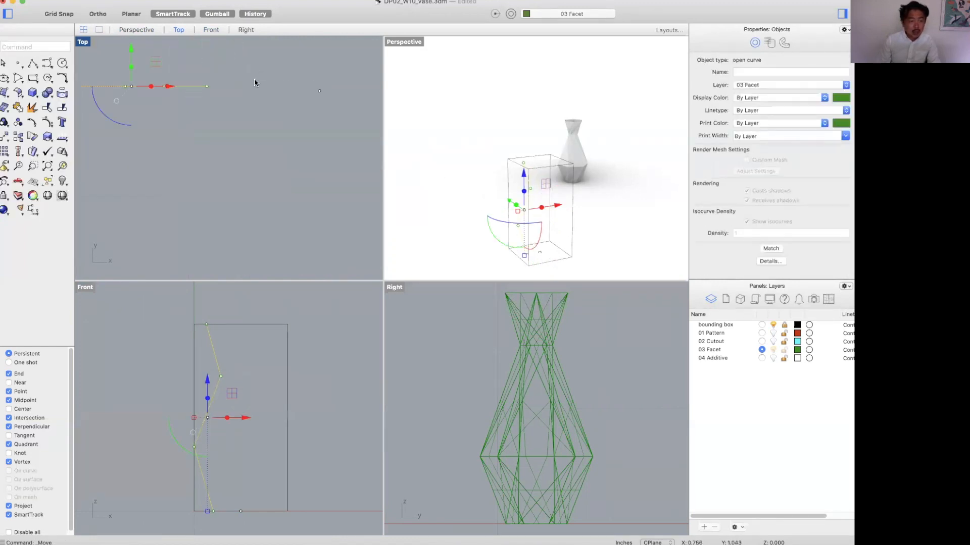
pyautogui.press('super+z')
# Move the profile curve in the Top view, from the bounding box's front edge midpoint to the base's centre point
pyautogui.scroll(-6, 313, 129)
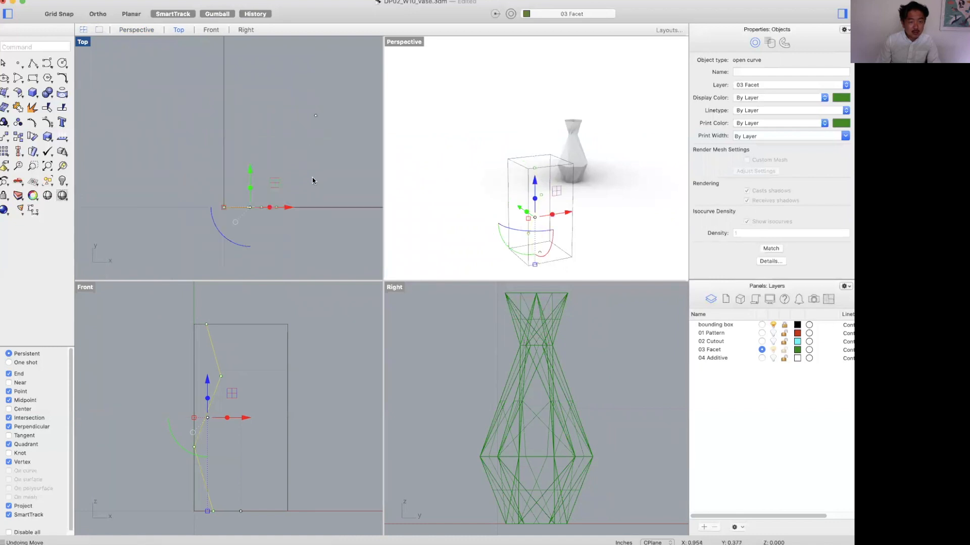
pyautogui.press('Return')
pyautogui.click(316, 206)
pyautogui.click(316, 115)
pyautogui.hscroll(2, 311, 120)
pyautogui.click(311, 83)
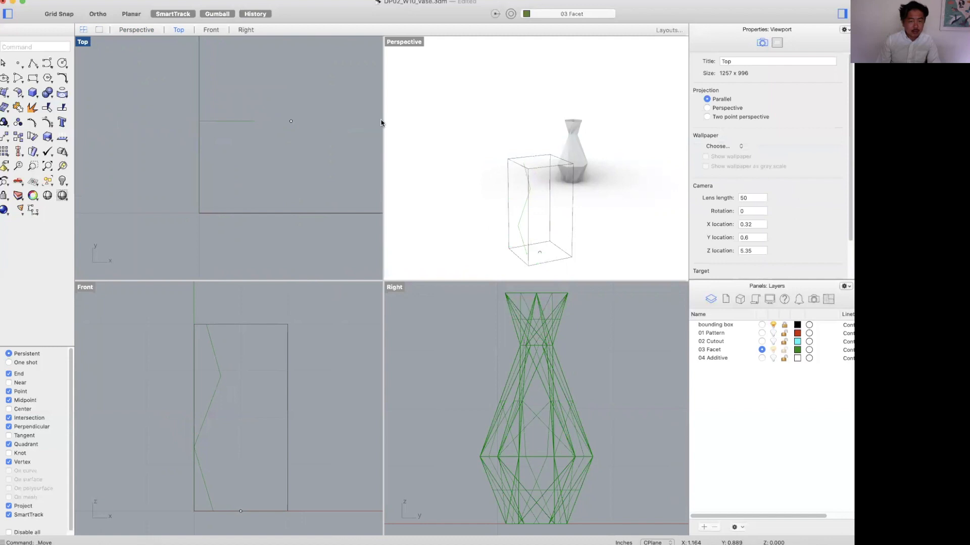
pyautogui.scroll(3, 515, 143)
# Polar-array the profile curve around the bounding box's centre point with 5 items over 360 degrees
pyautogui.click(248, 122)
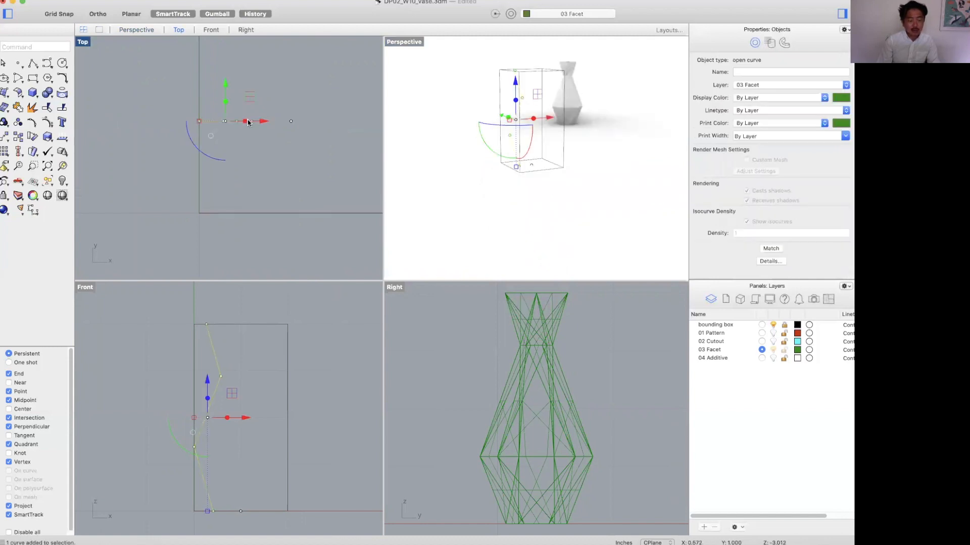
pyautogui.write('Arraypolar')
pyautogui.press('Return')
pyautogui.click(292, 121)
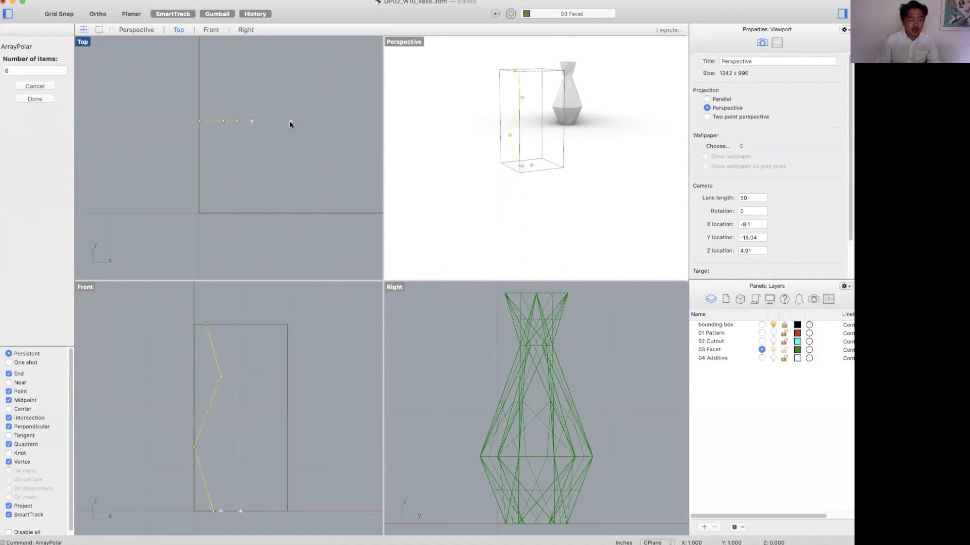
pyautogui.write('5')
pyautogui.press('Return')
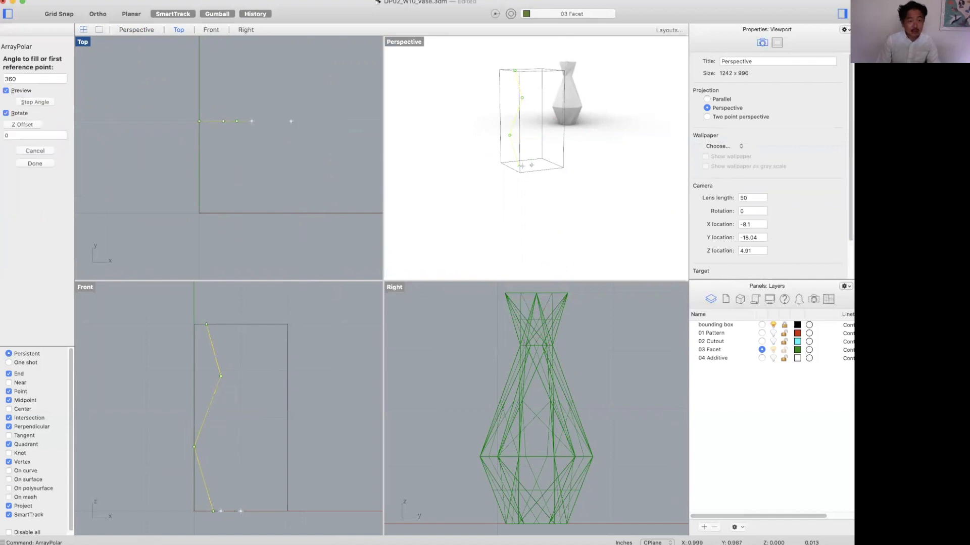
pyautogui.press('Return')
pyautogui.press('Return')
pyautogui.press('Escape')
# Zoom to the five arrayed curves in the maximized Perspective view and set the 03 Facet layer's colour to web-safe red FF0000
pyautogui.doubleClick(404, 46)
pyautogui.moveTo(530, 132); pyautogui.dragTo(392, 133, button='right')
pyautogui.moveTo(398, 123); pyautogui.dragTo(286, 188)
pyautogui.write('zs')
pyautogui.press('Return')
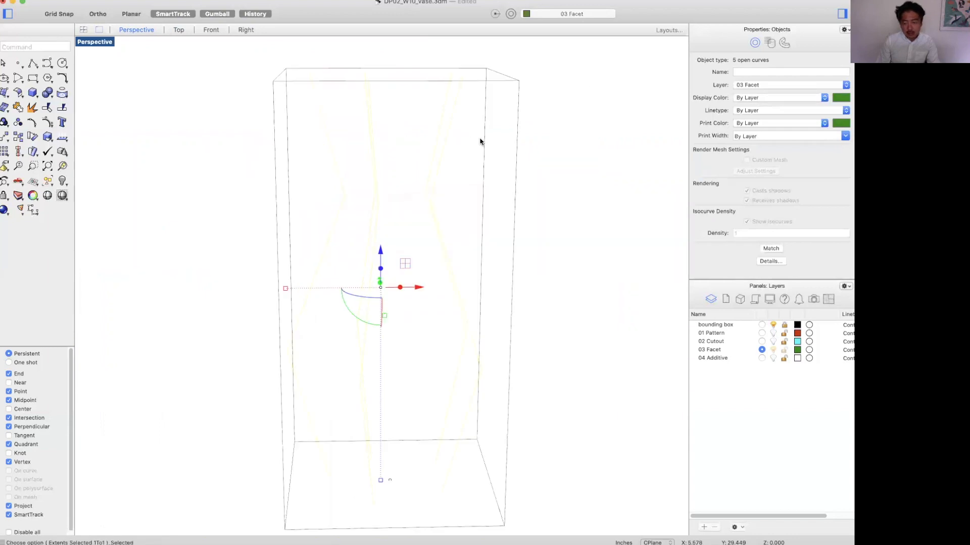
pyautogui.click(797, 350)
pyautogui.click(678, 345)
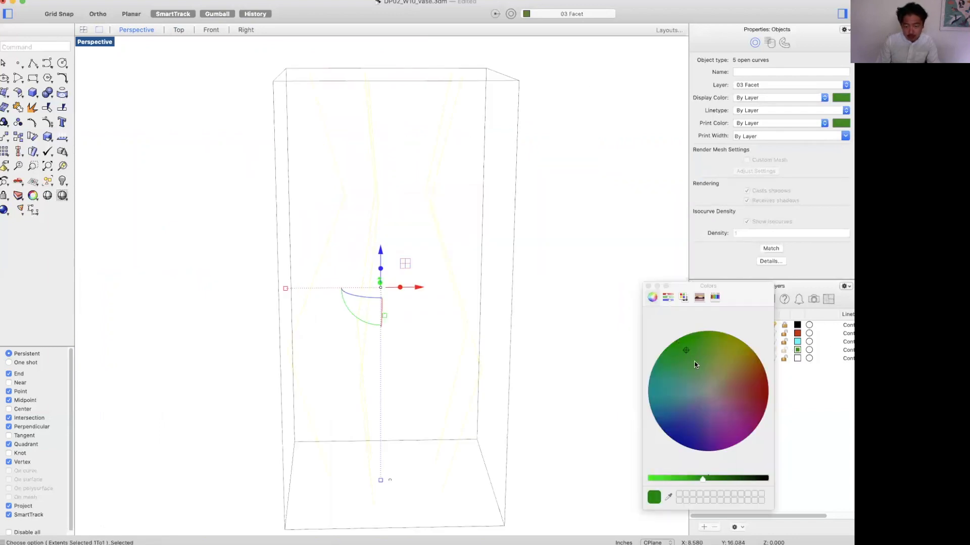
pyautogui.click(684, 298)
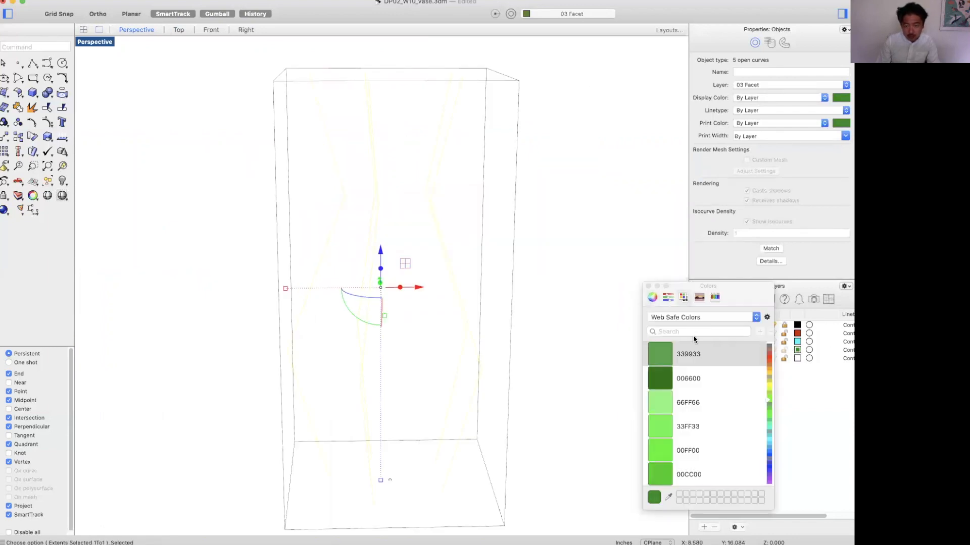
pyautogui.click(769, 358)
pyautogui.click(653, 353)
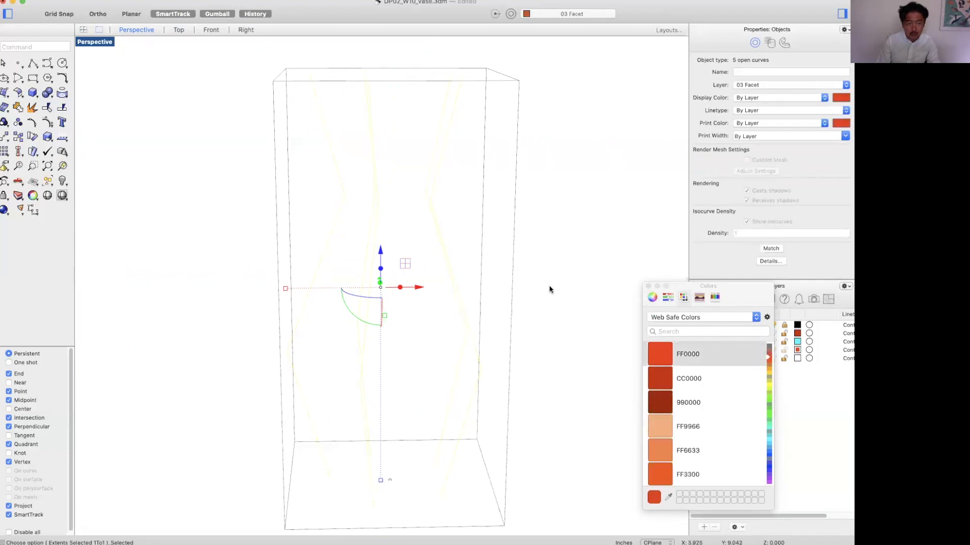
pyautogui.click(548, 285)
# Loft the five profile curves into a closed loft with the Straight sections style
pyautogui.scroll(-2, 545, 285)
pyautogui.moveTo(546, 285); pyautogui.dragTo(540, 288, button='right')
pyautogui.moveTo(538, 165); pyautogui.dragTo(346, 259)
pyautogui.write('lof')
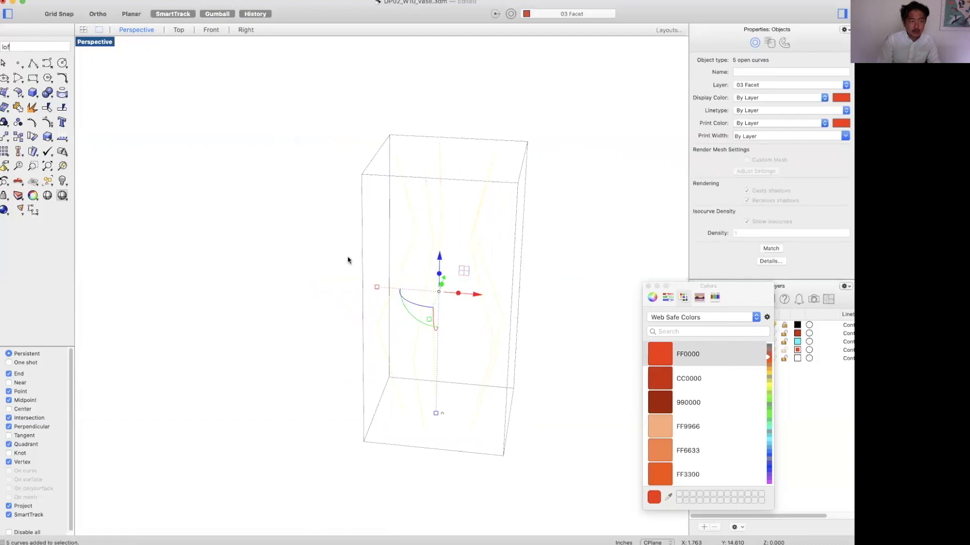
pyautogui.write('t')
pyautogui.press('Return')
pyautogui.click(262, 331)
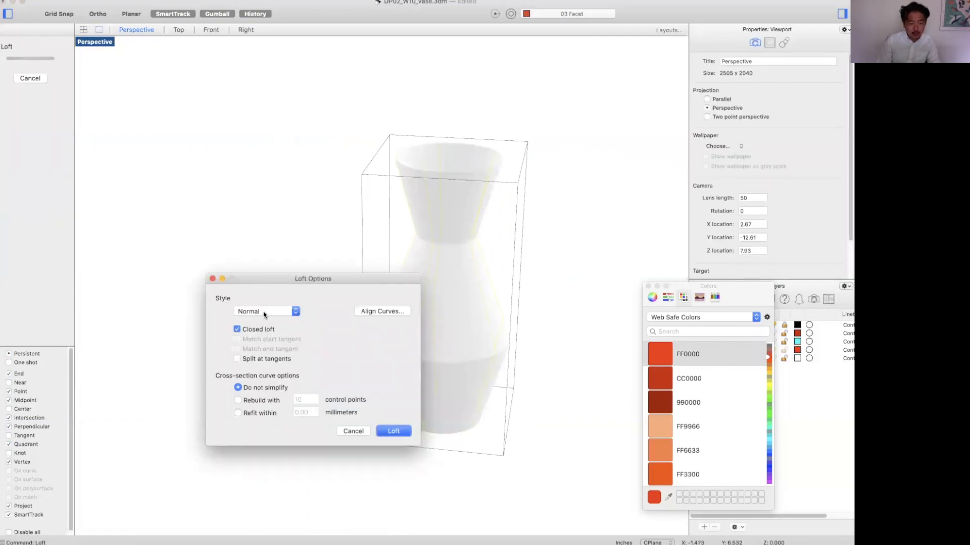
pyautogui.click(271, 312)
pyautogui.click(264, 335)
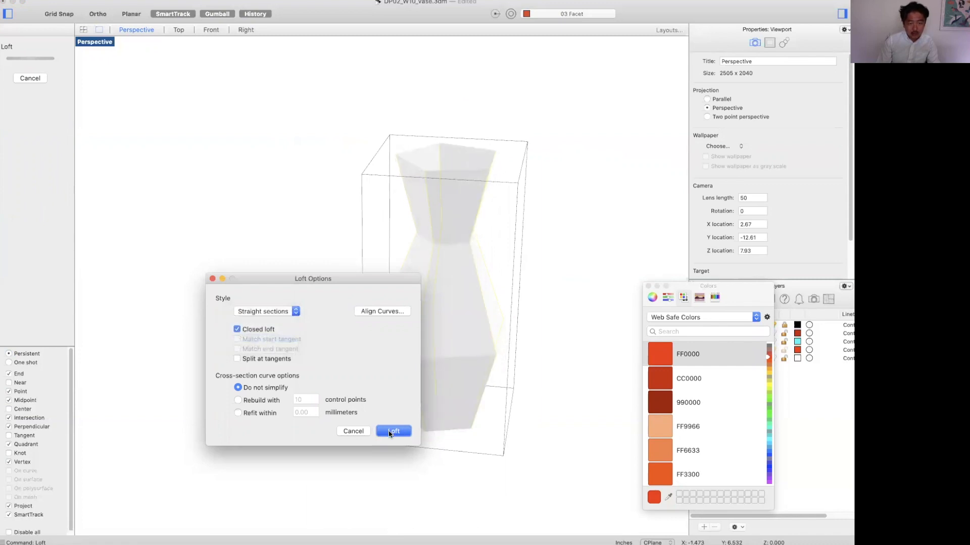
pyautogui.click(391, 431)
# Inspect the lofted vase from several angles and delete its polysurface, keeping the profile curves
pyautogui.click(560, 269)
pyautogui.moveTo(567, 268); pyautogui.dragTo(502, 270, button='right')
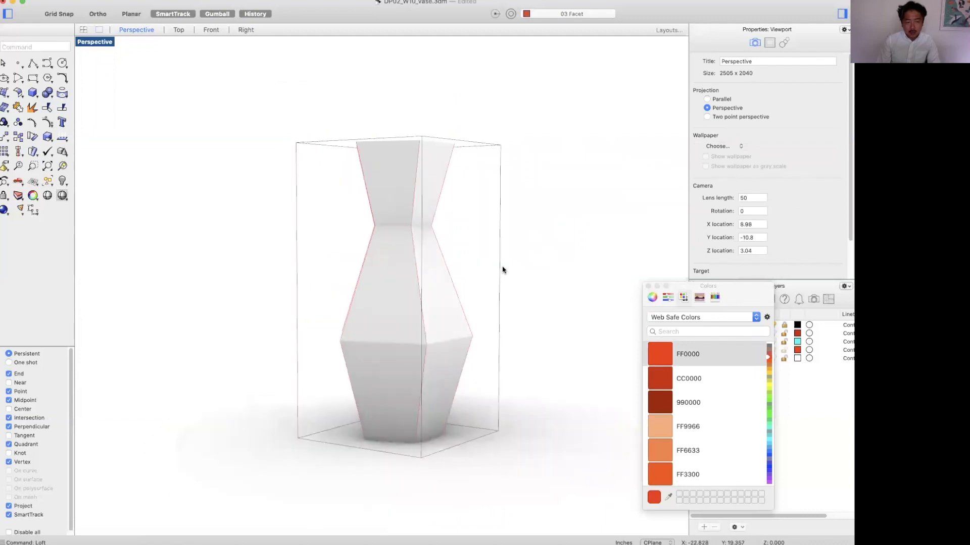
pyautogui.moveTo(444, 277); pyautogui.dragTo(448, 286, button='right')
pyautogui.moveTo(438, 229); pyautogui.dragTo(390, 203, button='right')
pyautogui.click(386, 187)
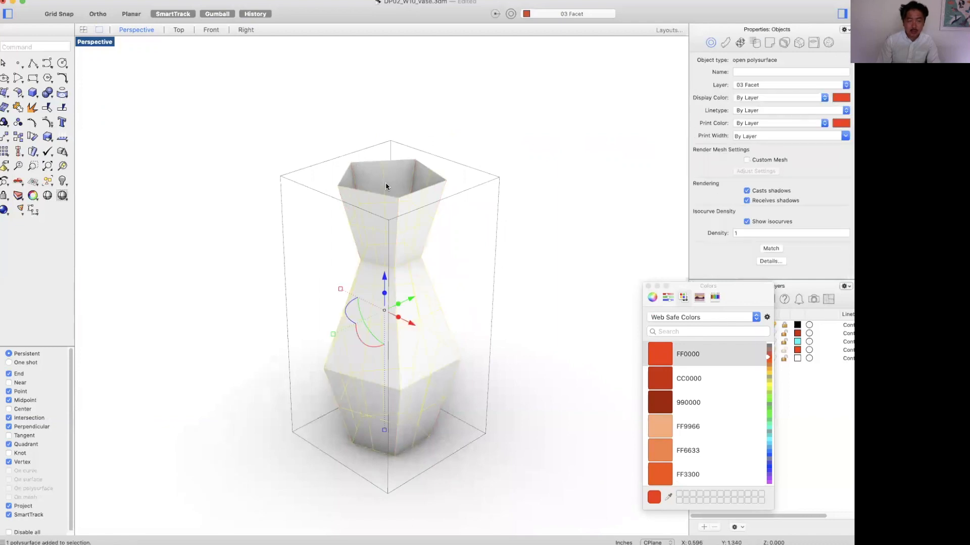
pyautogui.press('Delete')
# Set the Perspective view to Shaded display mode
pyautogui.click(95, 41)
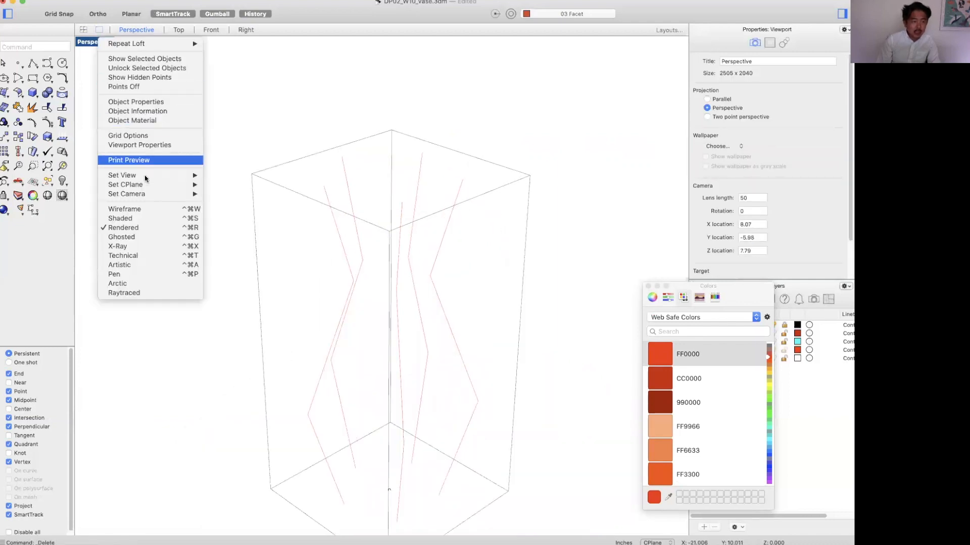
pyautogui.click(144, 218)
pyautogui.moveTo(478, 132)
pyautogui.mouseDown(button='right')
pyautogui.moveTo(507, 181)
pyautogui.moveTo(468, 177)
pyautogui.moveTo(475, 186)
pyautogui.moveTo(454, 187)
pyautogui.mouseUp(button='right')
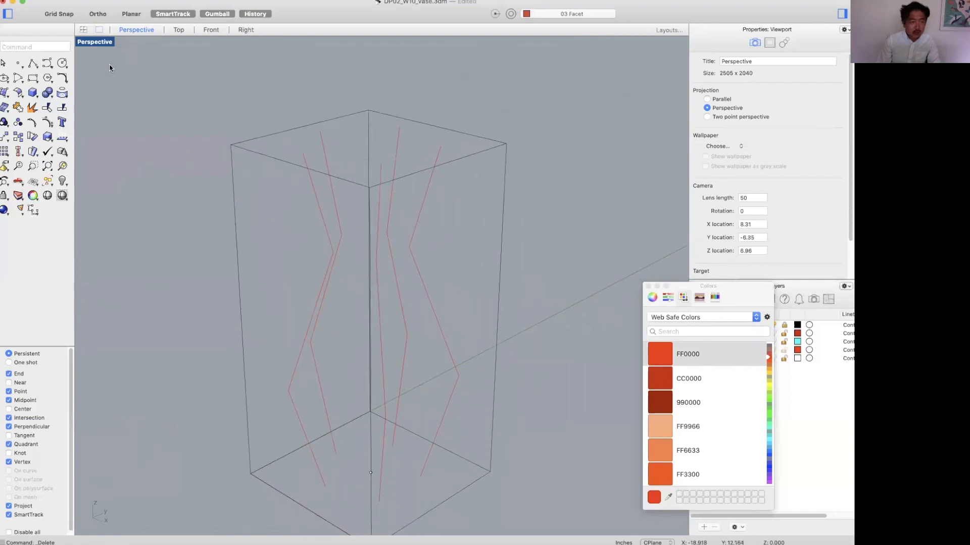
# Turn off the Project object snap and draw a polyline joining the top ends of two adjacent profile curves
pyautogui.click(31, 62)
pyautogui.moveTo(268, 182); pyautogui.dragTo(286, 166, button='right')
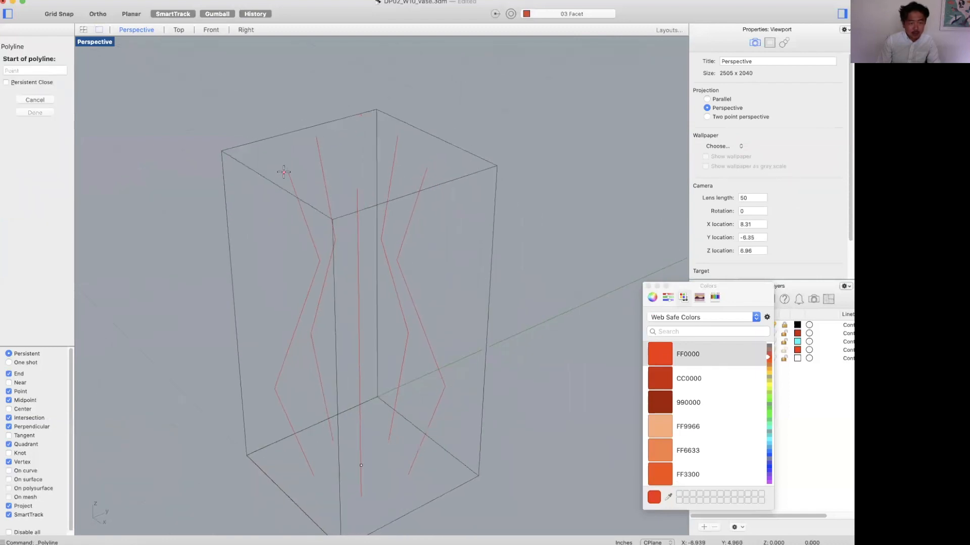
pyautogui.click(20, 506)
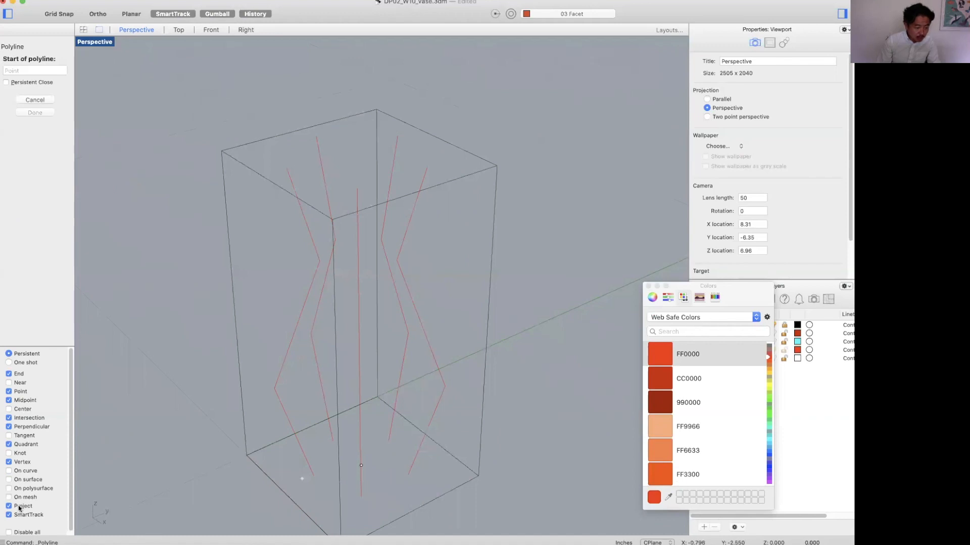
pyautogui.moveTo(368, 289)
pyautogui.mouseDown(button='right')
pyautogui.moveTo(394, 288)
pyautogui.moveTo(376, 306)
pyautogui.mouseUp(button='right')
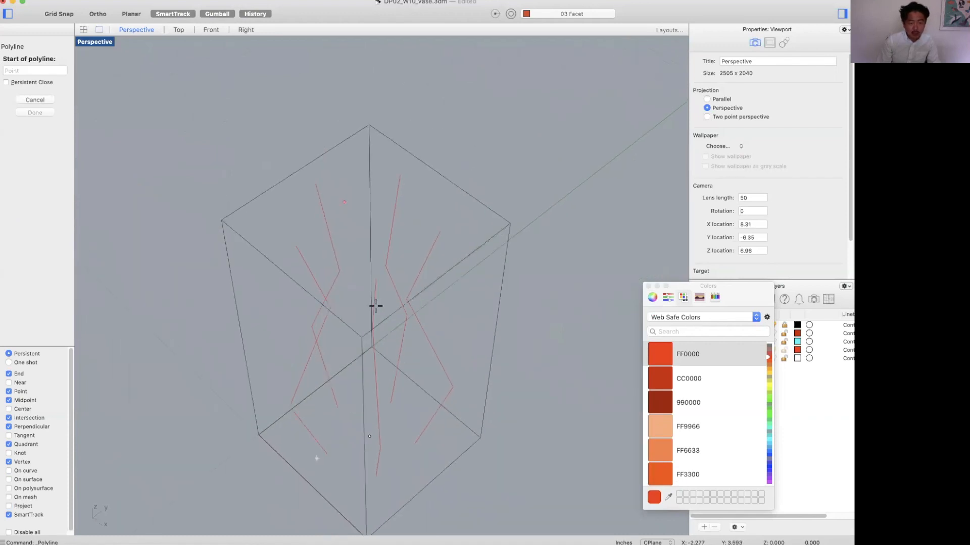
pyautogui.click(297, 246)
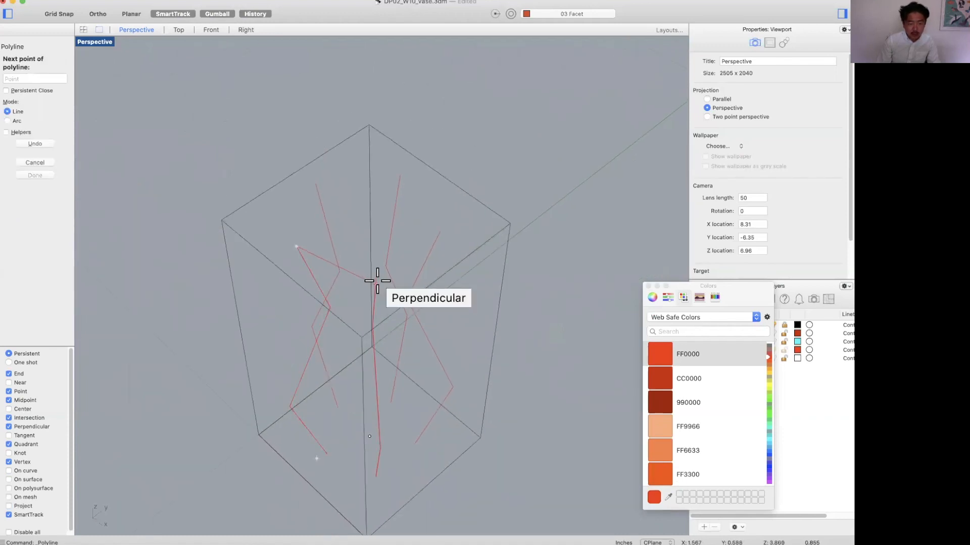
pyautogui.press('Escape')
pyautogui.moveTo(378, 279); pyautogui.dragTo(378, 239, button='right')
# Draw the top panel's diagonal from one profile's top end to the opposite neck vertex, plus the line joining both neck vertices
pyautogui.press('Return')
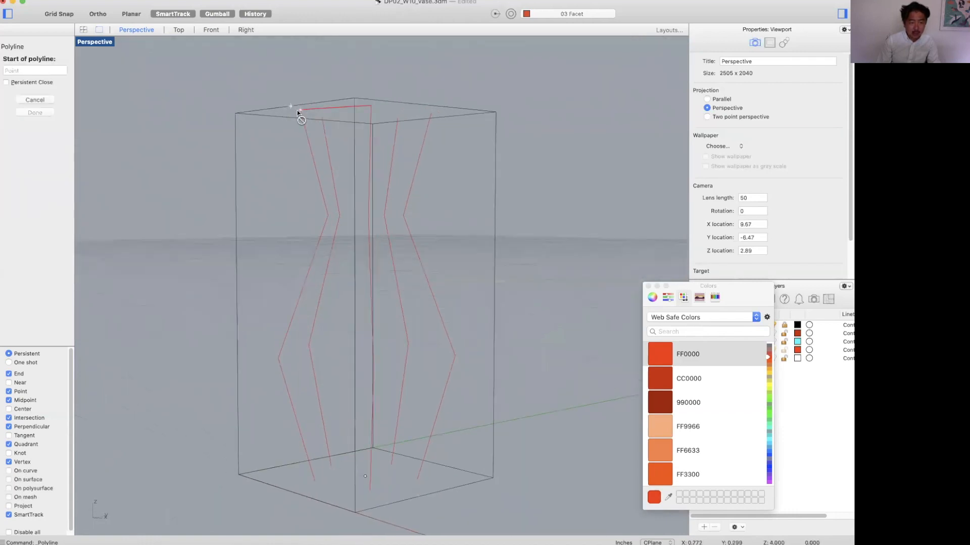
pyautogui.click(300, 109)
pyautogui.moveTo(386, 230); pyautogui.dragTo(432, 250, button='right')
pyautogui.click(433, 234)
pyautogui.press('Return')
pyautogui.press('Return')
pyautogui.click(388, 236)
pyautogui.click(433, 235)
pyautogui.press('Return')
# Draw the middle panel's diagonal from the left neck vertex to the right belly vertex, plus the line joining both belly vertices
pyautogui.press('Return')
pyautogui.click(387, 237)
pyautogui.click(465, 383)
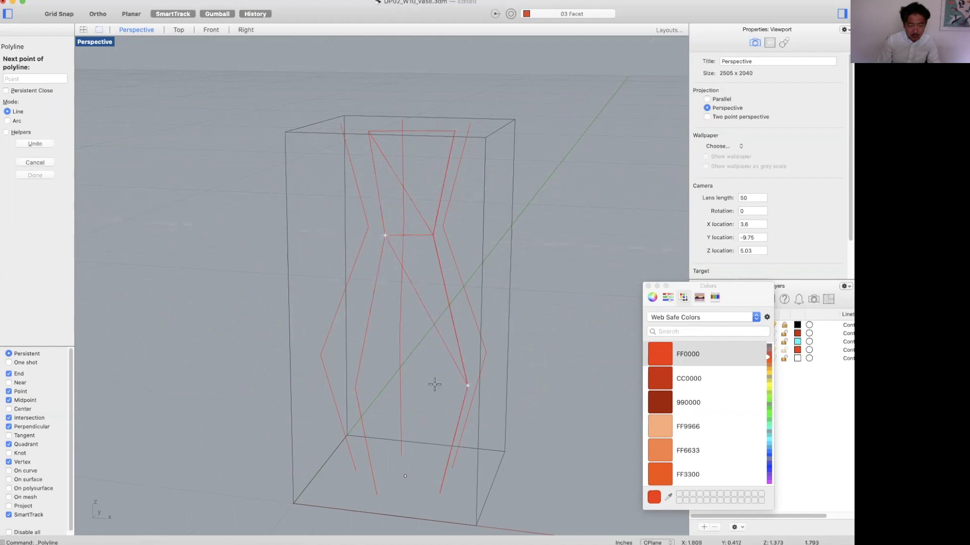
pyautogui.press('Return')
pyautogui.press('Return')
pyautogui.click(356, 388)
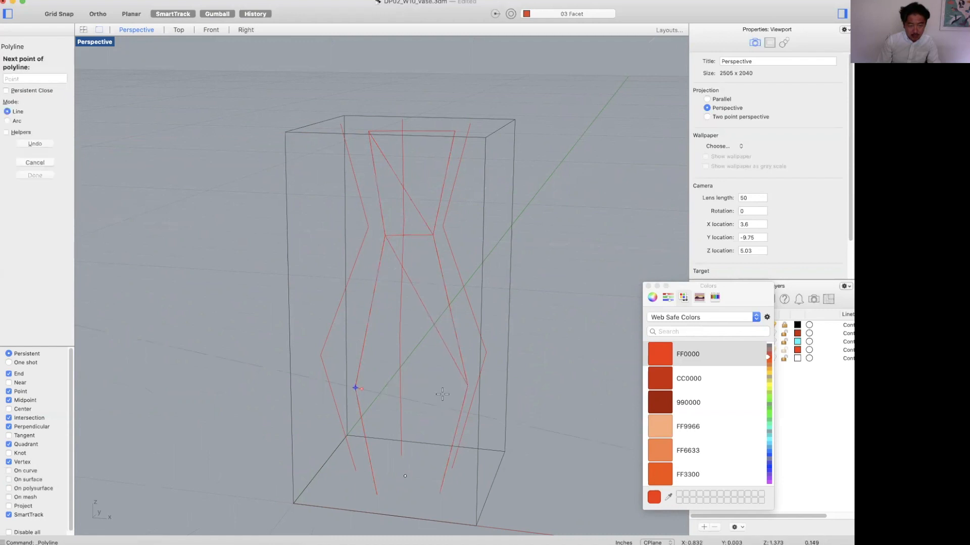
pyautogui.click(467, 385)
pyautogui.press('Return')
# Draw the bottom panel's diagonal from the left belly vertex to the right base end, plus the line joining both base ends
pyautogui.press('Return')
pyautogui.click(354, 388)
pyautogui.click(441, 493)
pyautogui.press('Return')
pyautogui.press('Return')
pyautogui.click(377, 495)
pyautogui.click(440, 492)
pyautogui.press('Return')
# Explode the two profile curves flanking the triangulated strip and turn off History recording
pyautogui.moveTo(525, 295); pyautogui.dragTo(535, 324, button='right')
pyautogui.moveTo(487, 301); pyautogui.dragTo(459, 274, button='right')
pyautogui.scroll(5, 459, 275)
pyautogui.click(400, 186)
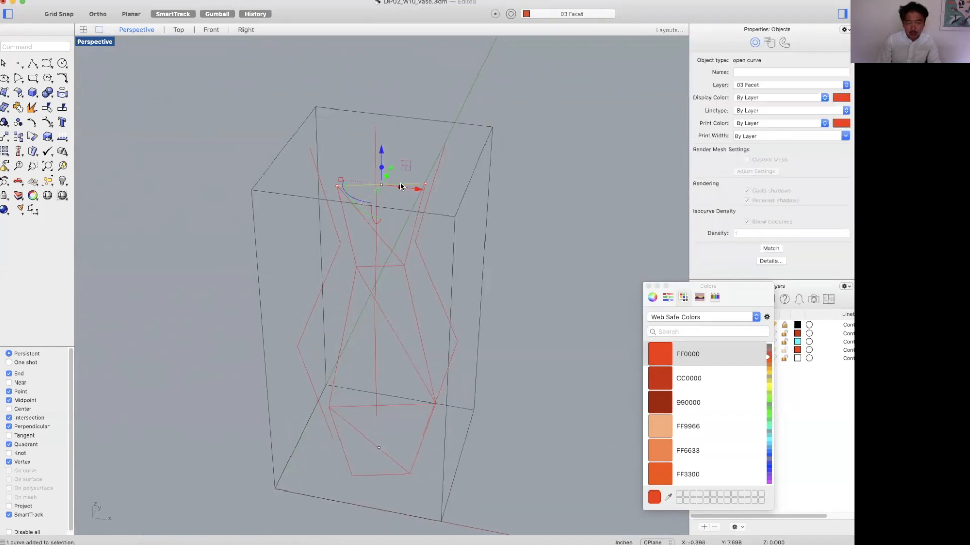
pyautogui.click(419, 209)
pyautogui.keyDown('shift'); pyautogui.click(342, 222); pyautogui.keyUp('shift')
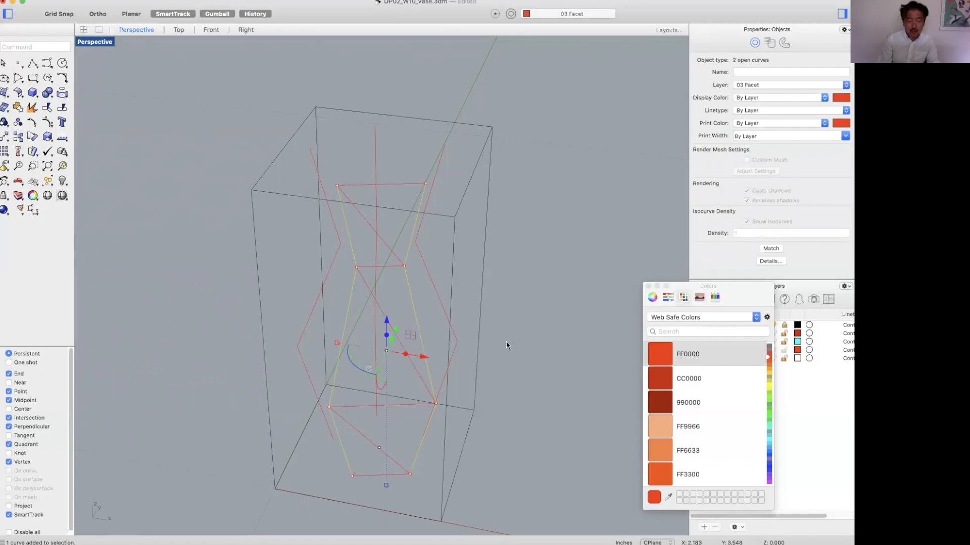
pyautogui.write('Explode')
pyautogui.press('Return')
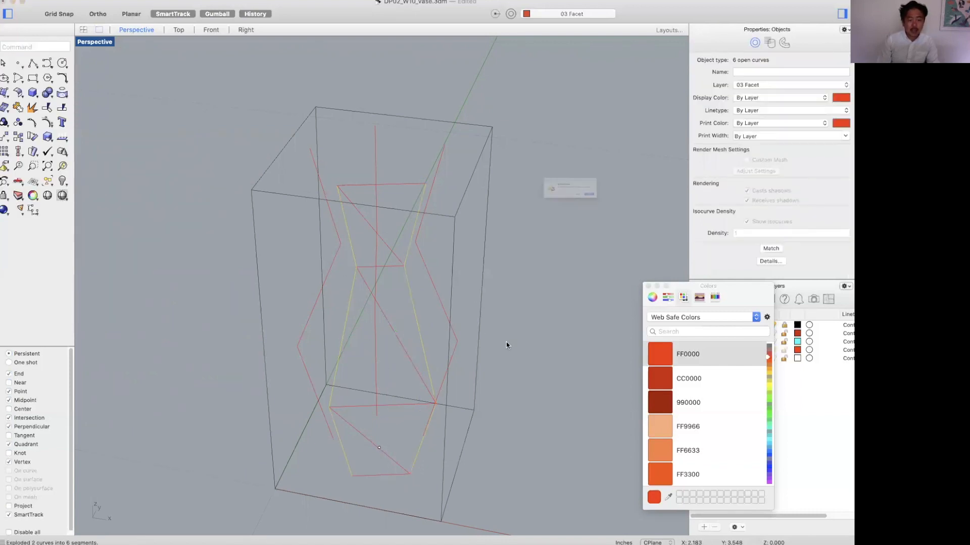
pyautogui.click(640, 212)
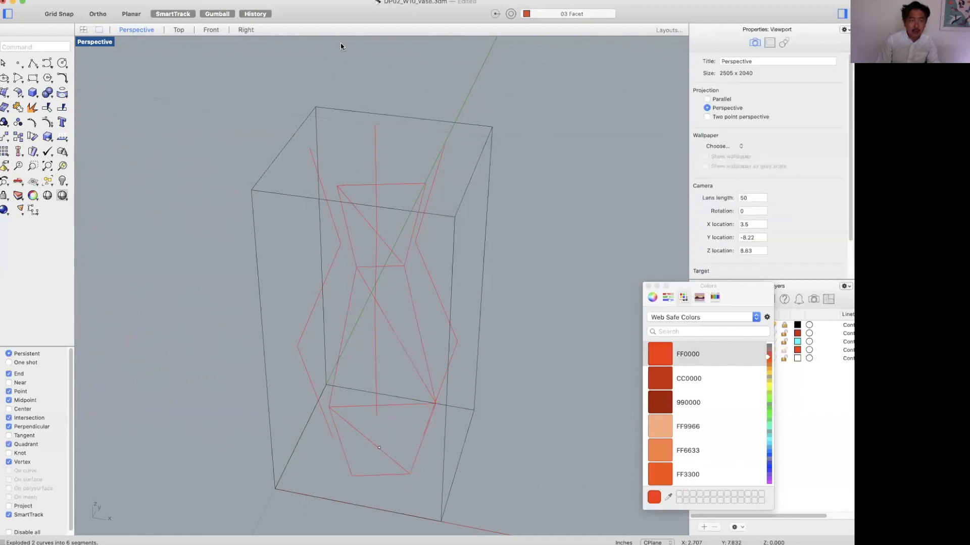
pyautogui.click(255, 14)
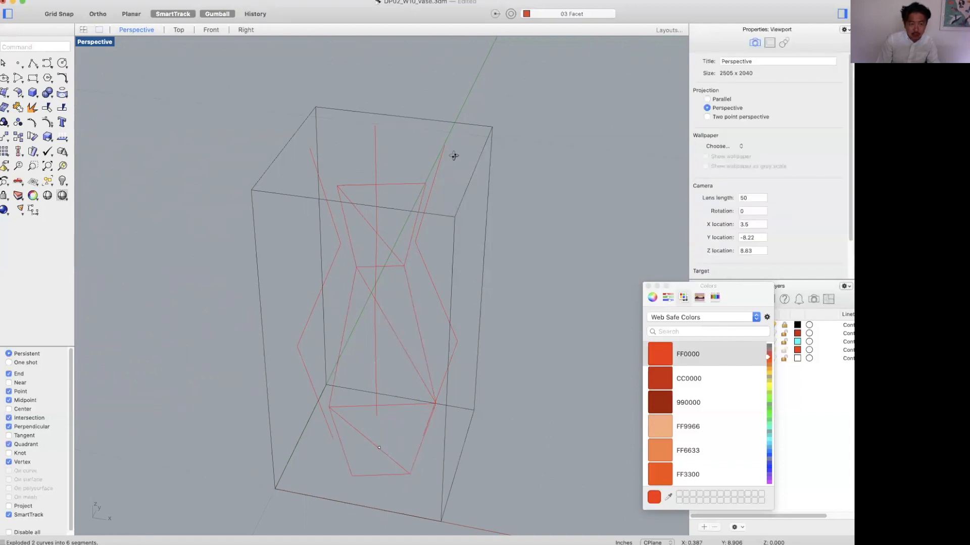
# Fill both triangles of the top panel with EdgeSrf surfaces built from their boundary lines
pyautogui.scroll(3, 360, 176)
pyautogui.click(356, 165)
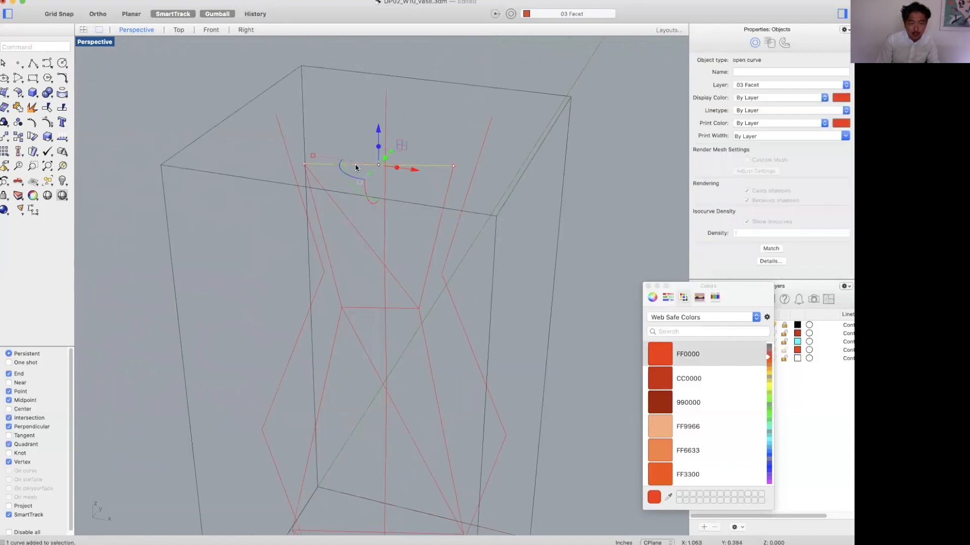
pyautogui.press('Escape')
pyautogui.moveTo(342, 223); pyautogui.dragTo(346, 153)
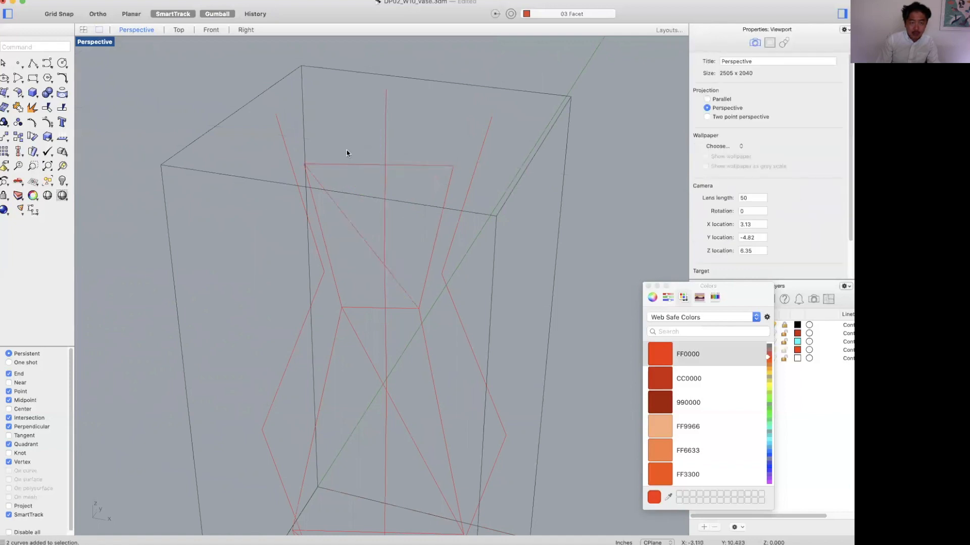
pyautogui.write('EdgeSrf')
pyautogui.press('Return')
pyautogui.click(348, 165)
pyautogui.click(332, 201)
pyautogui.press('Return')
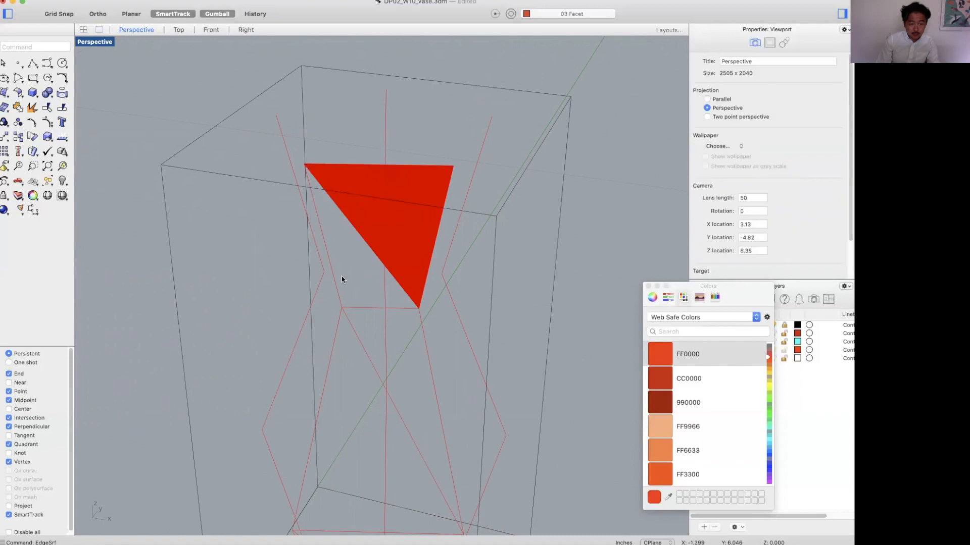
pyautogui.click(340, 293)
pyautogui.keyDown('shift'); pyautogui.click(374, 306); pyautogui.keyUp('shift')
pyautogui.press('Return')
# Fill both triangles of the middle panel, between neck and belly, with EdgeSrf surfaces
pyautogui.click(430, 355)
pyautogui.keyDown('shift'); pyautogui.click(371, 366); pyautogui.keyUp('shift')
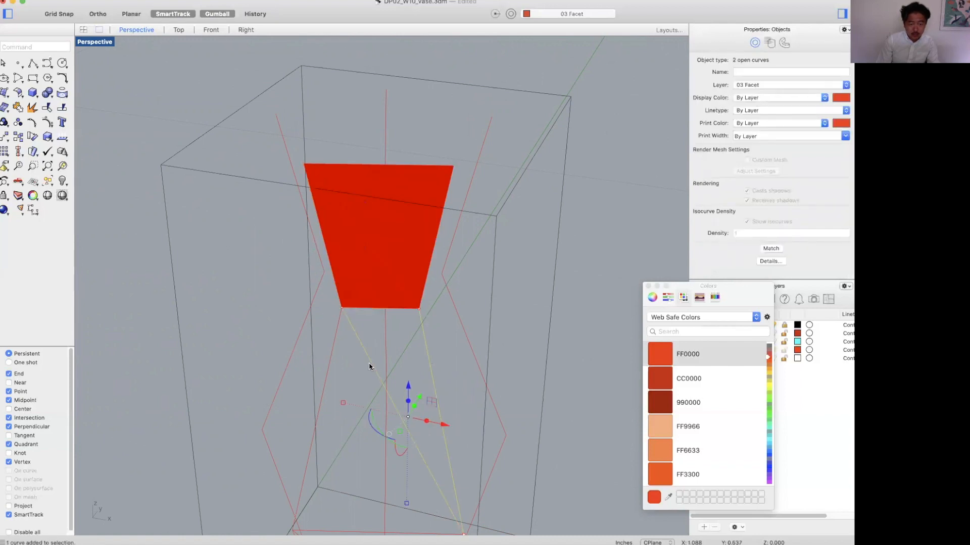
pyautogui.click(333, 354)
pyautogui.keyDown('shift'); pyautogui.moveTo(379, 414); pyautogui.dragTo(386, 333, button='right'); pyautogui.keyUp('shift')
pyautogui.keyDown('shift'); pyautogui.click(372, 444); pyautogui.keyUp('shift')
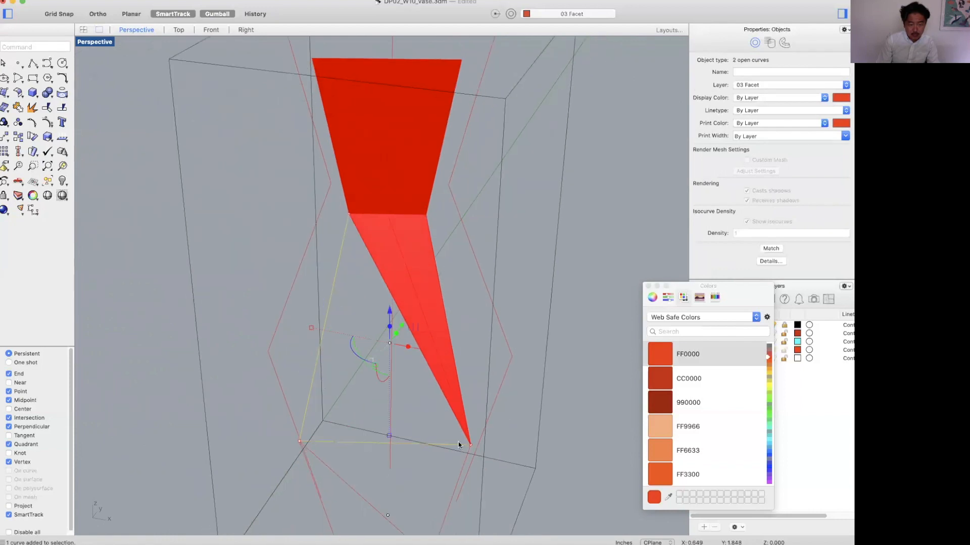
pyautogui.rightClick(543, 433)
# Fill both triangles of the bottom panel, between belly and base, with EdgeSrf surfaces
pyautogui.keyDown('shift'); pyautogui.moveTo(541, 411); pyautogui.dragTo(530, 319, button='right'); pyautogui.keyUp('shift')
pyautogui.click(441, 407)
pyautogui.keyDown('shift'); pyautogui.click(387, 445); pyautogui.keyUp('shift')
pyautogui.rightClick(336, 450)
pyautogui.moveTo(343, 462); pyautogui.dragTo(324, 487)
pyautogui.moveTo(424, 468); pyautogui.dragTo(530, 450, button='right')
pyautogui.rightClick(541, 438)
pyautogui.click(578, 387)
# Check the strip's triangular surfaces one by one, from the top panel down to the base
pyautogui.scroll(-4, 578, 388)
pyautogui.moveTo(536, 387); pyautogui.dragTo(493, 354, button='right')
pyautogui.click(400, 141)
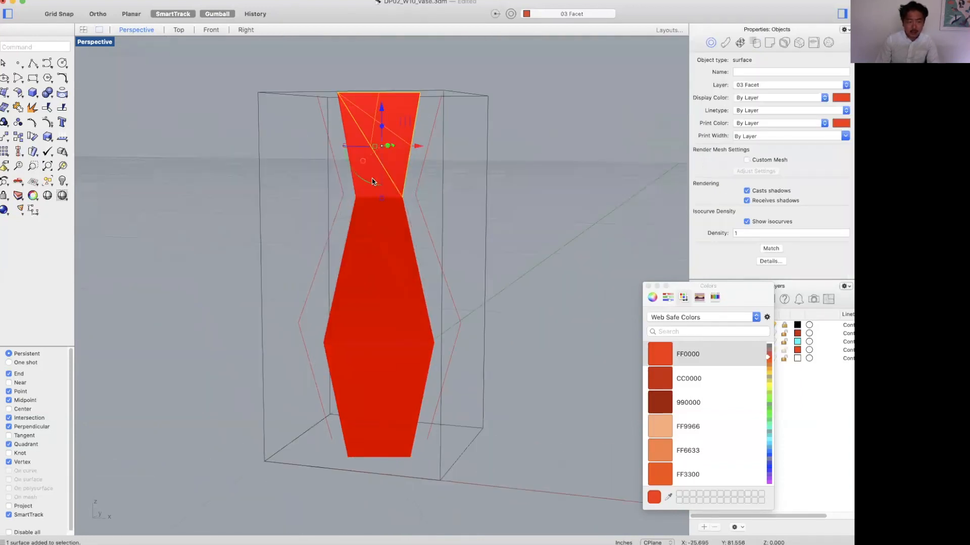
pyautogui.click(376, 247)
pyautogui.click(378, 294)
pyautogui.click(398, 386)
pyautogui.click(363, 419)
pyautogui.click(366, 458)
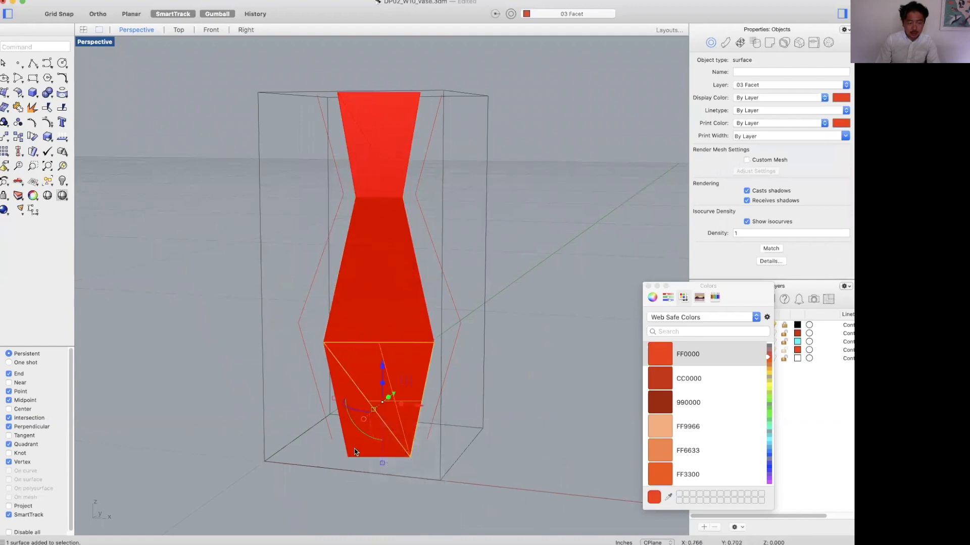
pyautogui.click(465, 486)
pyautogui.click(398, 415)
pyautogui.click(513, 432)
# Polar-array the six triangular surfaces around the vase centre in the Top view with 5 items over 360 degrees, rotated
pyautogui.click(374, 438)
pyautogui.keyDown('shift'); pyautogui.click(403, 369); pyautogui.keyUp('shift')
pyautogui.keyDown('shift'); pyautogui.click(401, 311); pyautogui.keyUp('shift')
pyautogui.keyDown('shift'); pyautogui.click(385, 225); pyautogui.keyUp('shift')
pyautogui.keyDown('shift'); pyautogui.click(382, 145); pyautogui.keyUp('shift')
pyautogui.keyDown('shift'); pyautogui.click(371, 177); pyautogui.keyUp('shift')
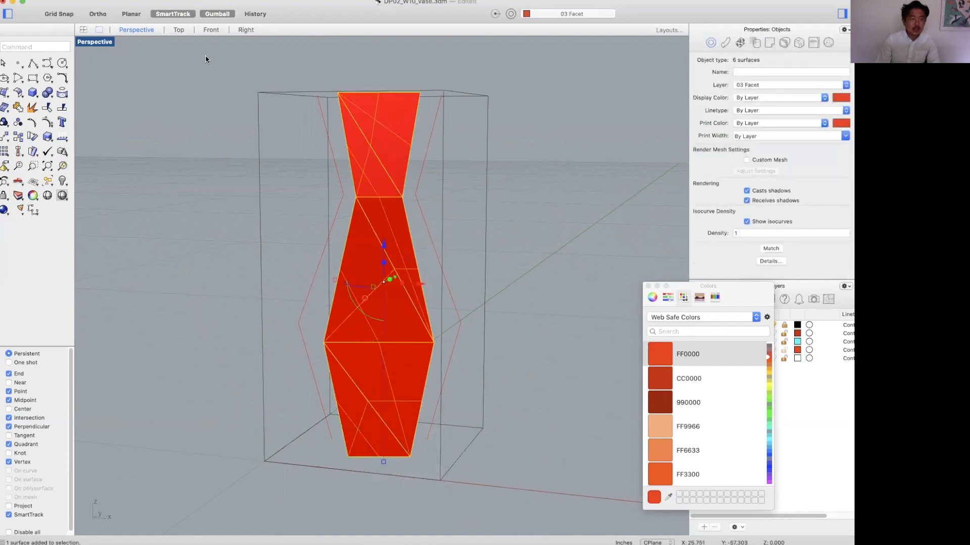
pyautogui.doubleClick(95, 42)
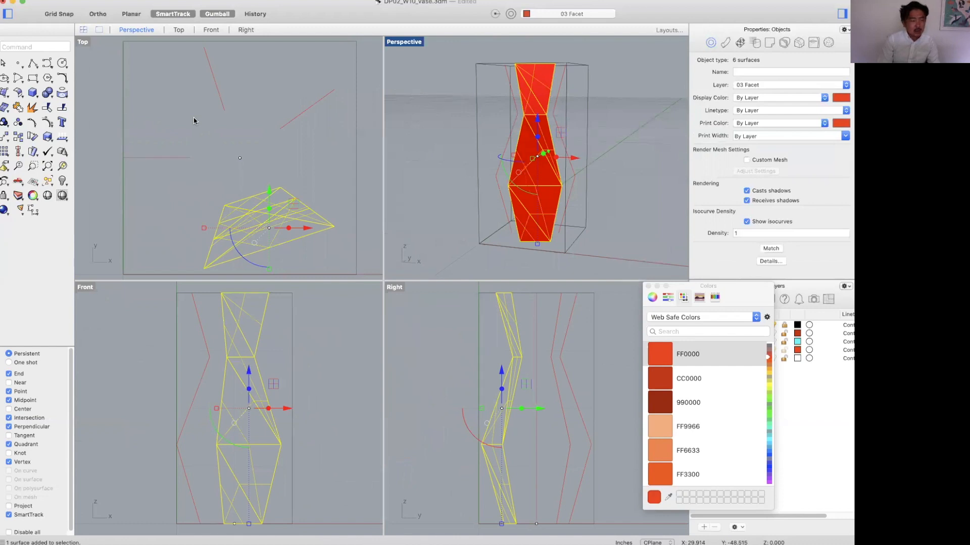
pyautogui.press('Return')
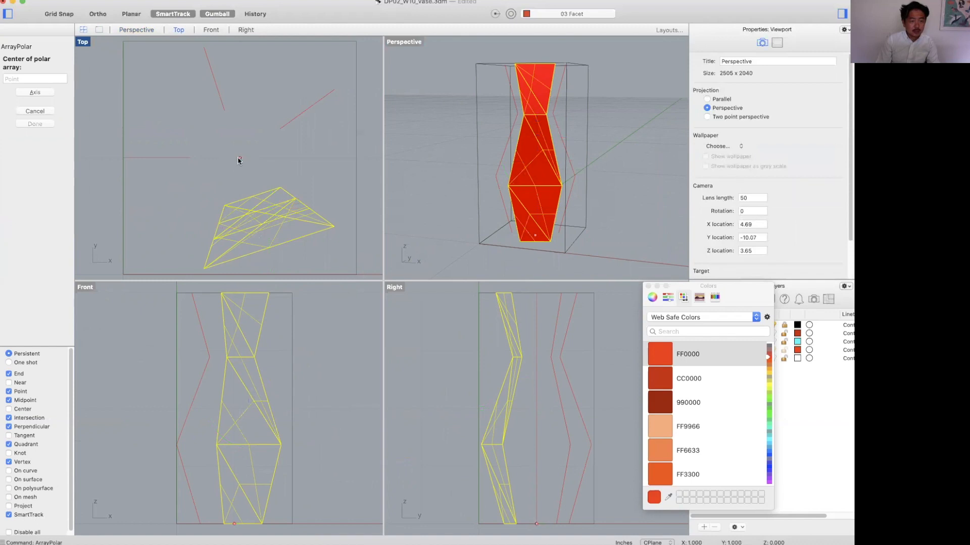
pyautogui.click(239, 159)
pyautogui.press('Return')
pyautogui.press('Return')
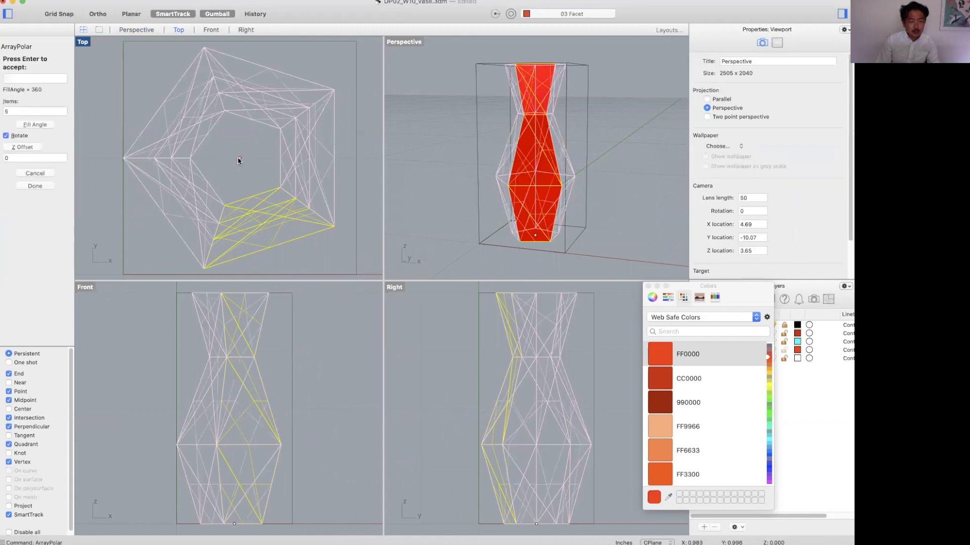
pyautogui.press('Return')
# Maximize the Perspective view and set it to Arctic display mode
pyautogui.click(381, 43)
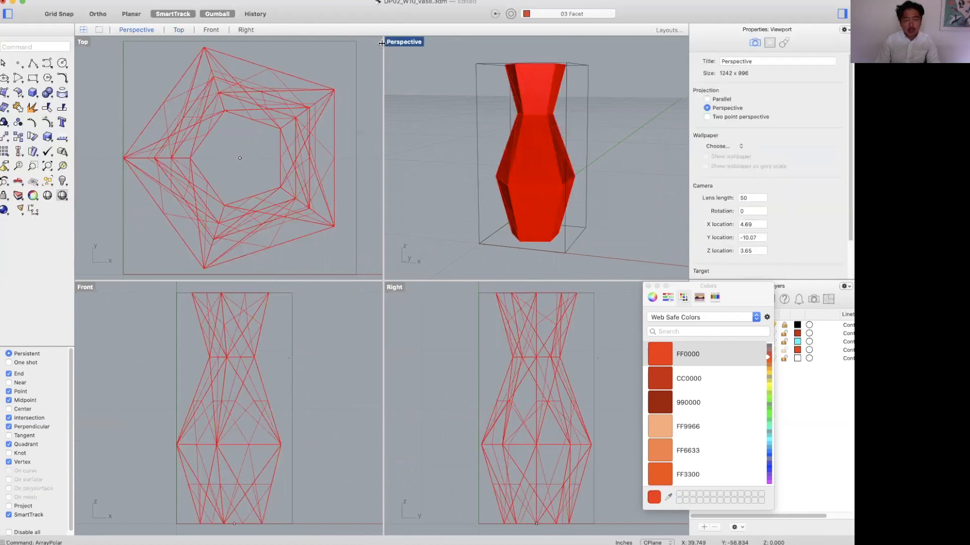
pyautogui.doubleClick(393, 43)
pyautogui.moveTo(439, 177)
pyautogui.mouseDown(button='right')
pyautogui.moveTo(405, 229)
pyautogui.moveTo(440, 217)
pyautogui.moveTo(524, 236)
pyautogui.moveTo(444, 160)
pyautogui.mouseUp(button='right')
pyautogui.click(444, 160)
pyautogui.click(555, 216)
pyautogui.moveTo(555, 217); pyautogui.dragTo(215, 109, button='right')
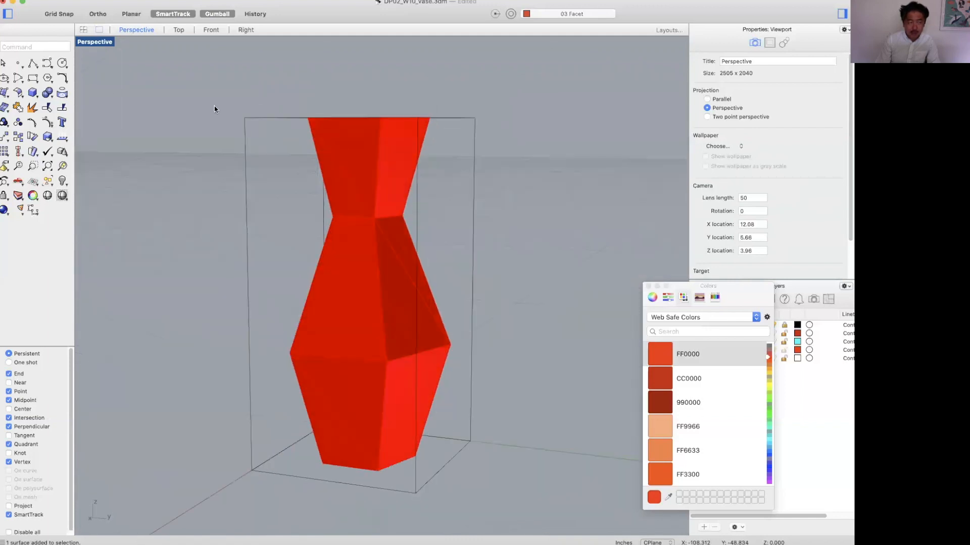
pyautogui.click(107, 42)
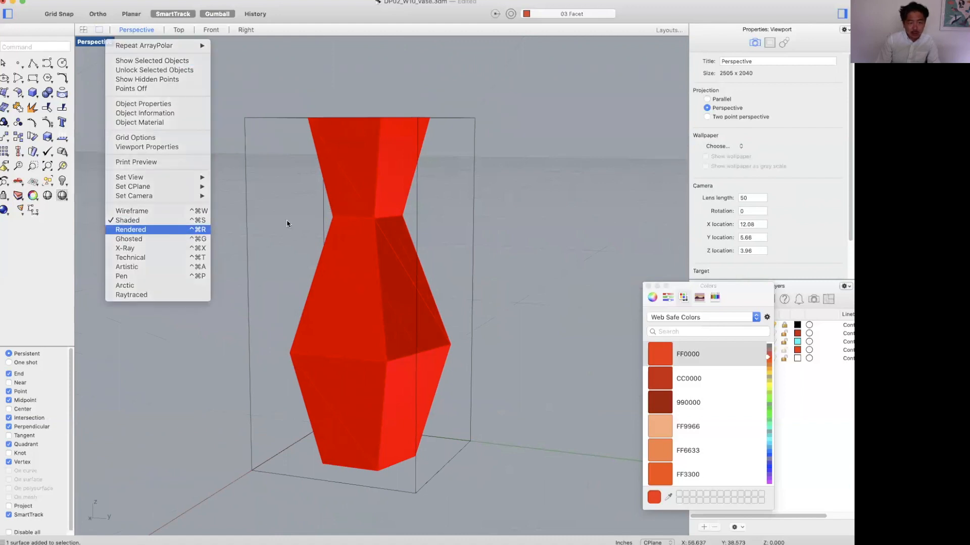
pyautogui.press('Return')
pyautogui.moveTo(432, 225); pyautogui.dragTo(435, 192, button='right')
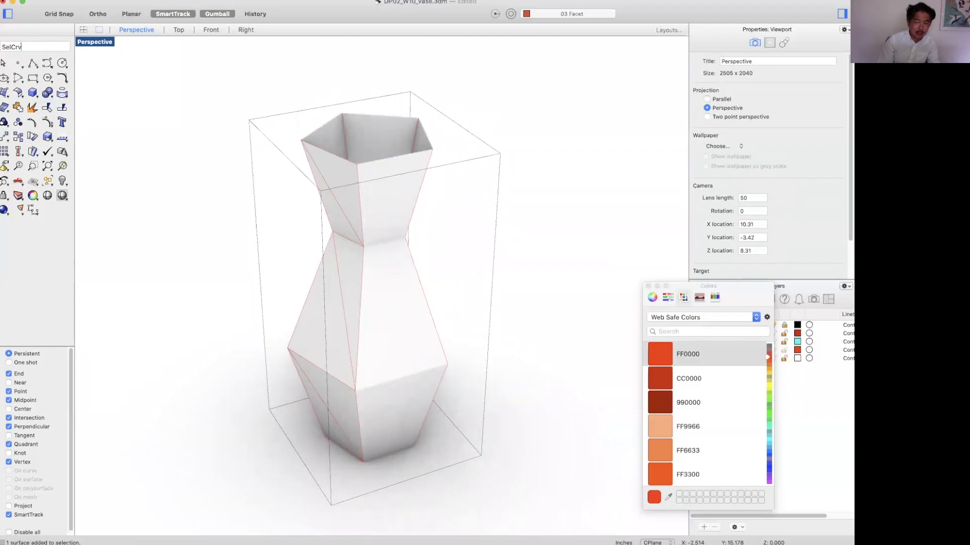
# Select all curves with SelCrv and hide them
pyautogui.write('SelCrv')
pyautogui.press('Return')
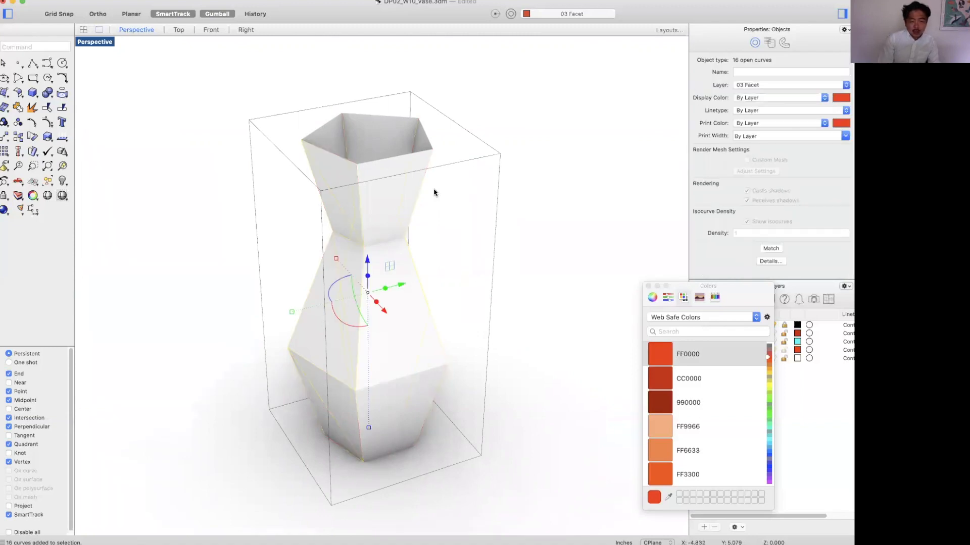
pyautogui.press('super+h')
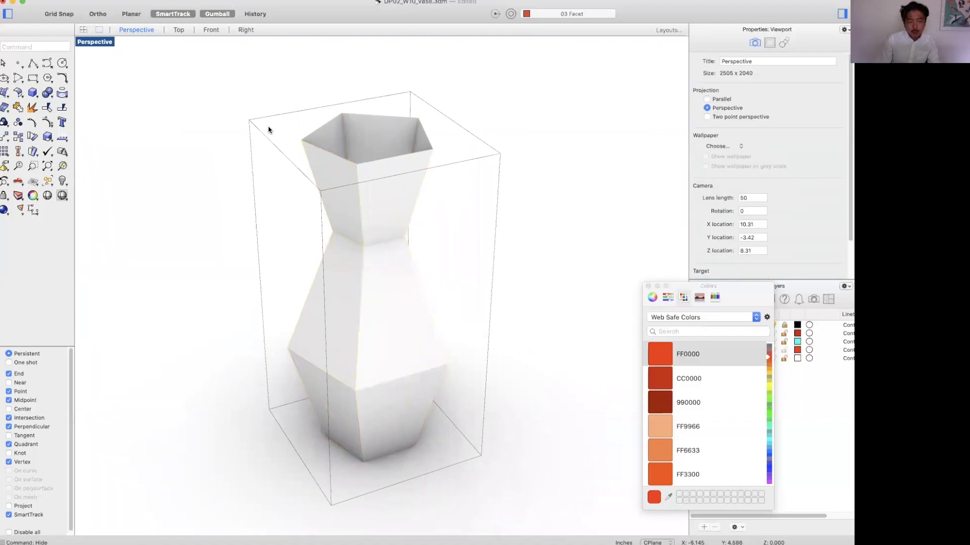
# Join all the arrayed triangular surfaces of the vase into one polysurface
pyautogui.scroll(-3, 297, 146)
pyautogui.moveTo(233, 88); pyautogui.dragTo(442, 372)
pyautogui.write('Join')
pyautogui.press('Return')
pyautogui.moveTo(392, 271); pyautogui.dragTo(415, 154, button='right')
pyautogui.press('Escape')
# Examine the joined vase's facets and edges from several angles, close up and as a whole
pyautogui.scroll(7, 385, 201)
pyautogui.moveTo(378, 244); pyautogui.dragTo(360, 257, button='right')
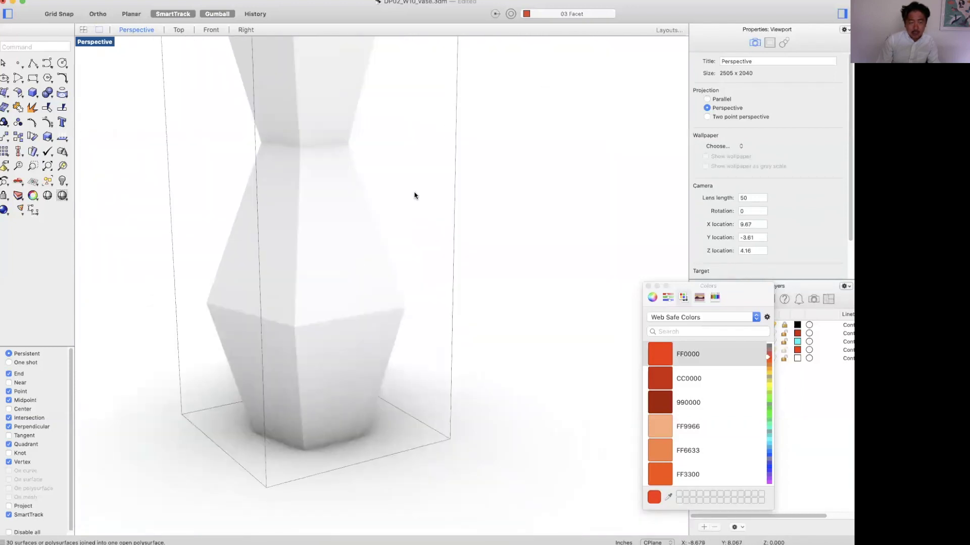
pyautogui.scroll(-6, 431, 234)
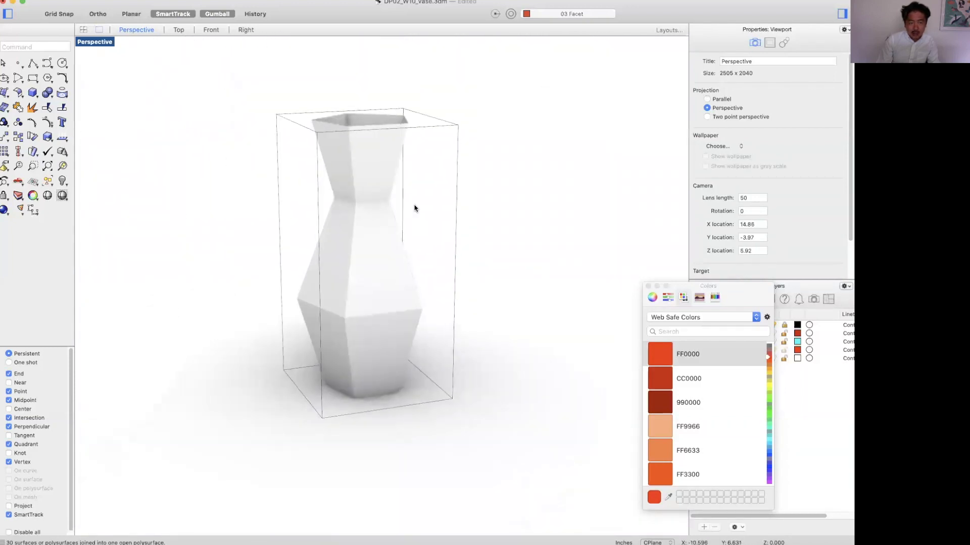
pyautogui.scroll(3, 415, 211)
pyautogui.click(371, 201)
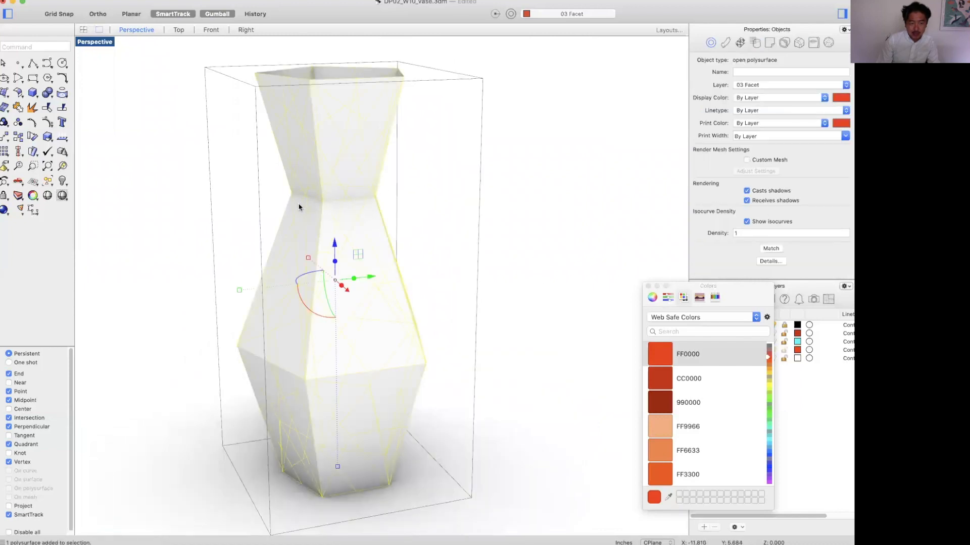
pyautogui.moveTo(367, 213); pyautogui.dragTo(379, 198, button='right')
pyautogui.moveTo(258, 172); pyautogui.dragTo(469, 212)
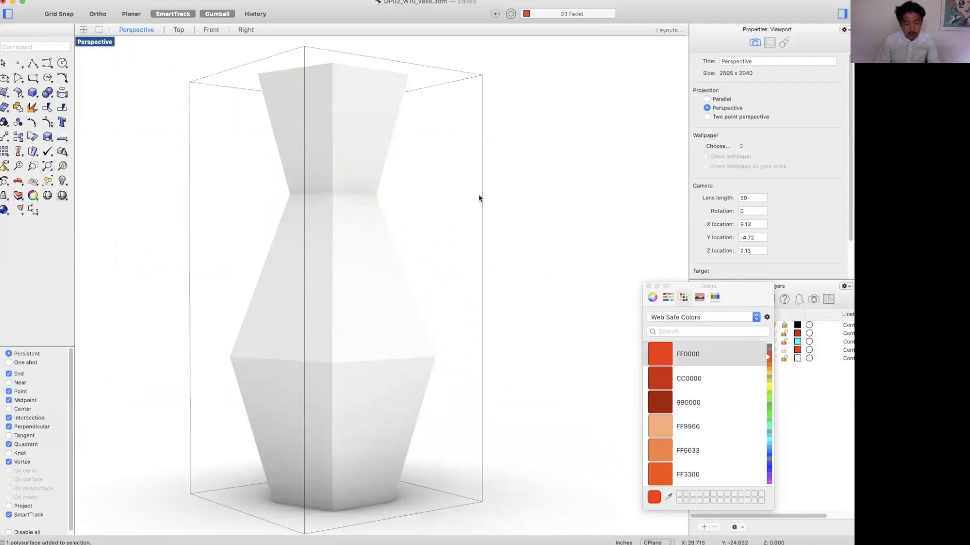
pyautogui.moveTo(256, 171); pyautogui.dragTo(462, 209)
pyautogui.keyDown('shift'); pyautogui.moveTo(243, 172); pyautogui.dragTo(323, 206, button='right'); pyautogui.keyUp('shift')
pyautogui.moveTo(323, 192); pyautogui.dragTo(507, 260)
pyautogui.moveTo(526, 249); pyautogui.dragTo(506, 267, button='right')
pyautogui.click(431, 247)
pyautogui.click(518, 247)
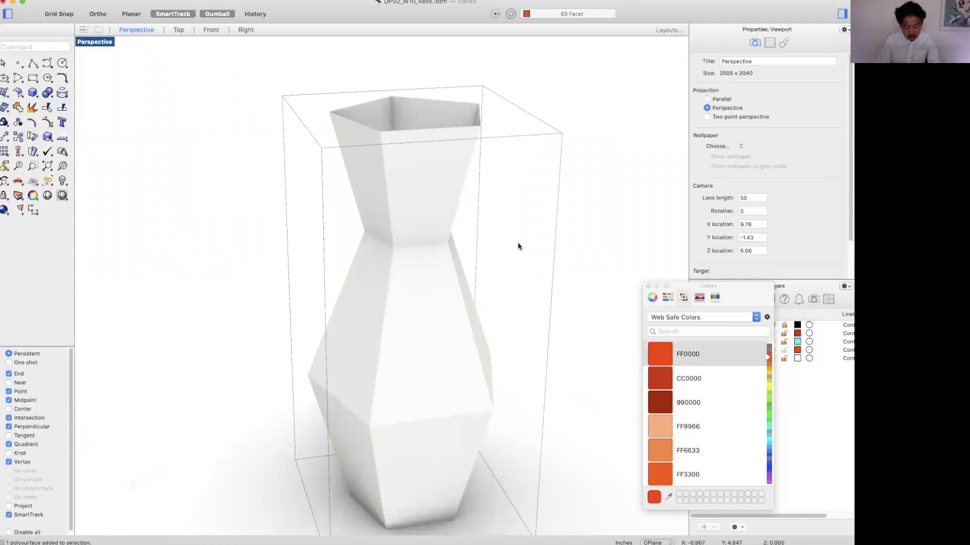
pyautogui.moveTo(389, 223)
pyautogui.keyDown('shift'); pyautogui.mouseDown(button='right')
pyautogui.moveTo(407, 216)
pyautogui.moveTo(362, 214)
pyautogui.moveTo(378, 221)
pyautogui.mouseUp(button='right'); pyautogui.keyUp('shift')
pyautogui.moveTo(381, 201); pyautogui.dragTo(618, 257)
pyautogui.moveTo(507, 294); pyautogui.dragTo(458, 291, button='right')
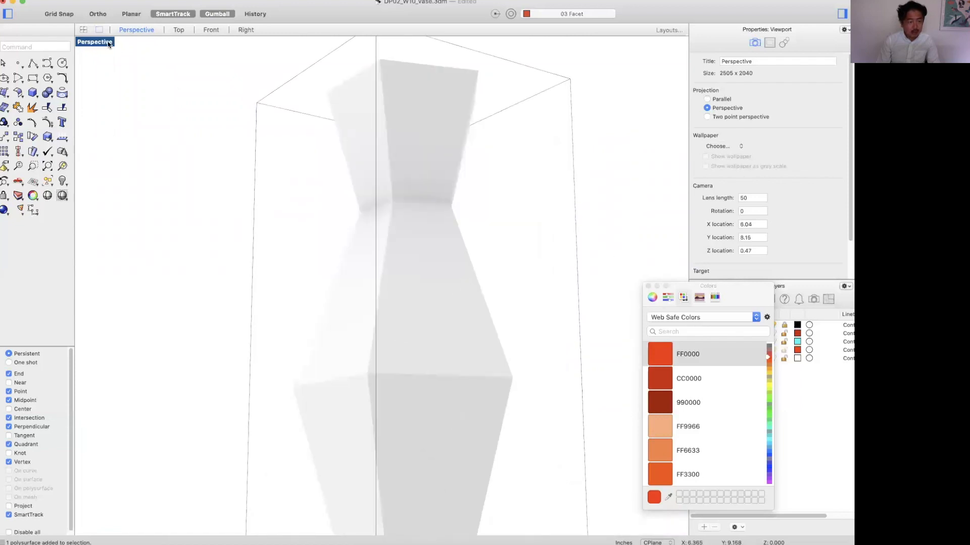
# Restore the four-viewport layout and set the Perspective view to Shaded display mode
pyautogui.doubleClick(109, 44)
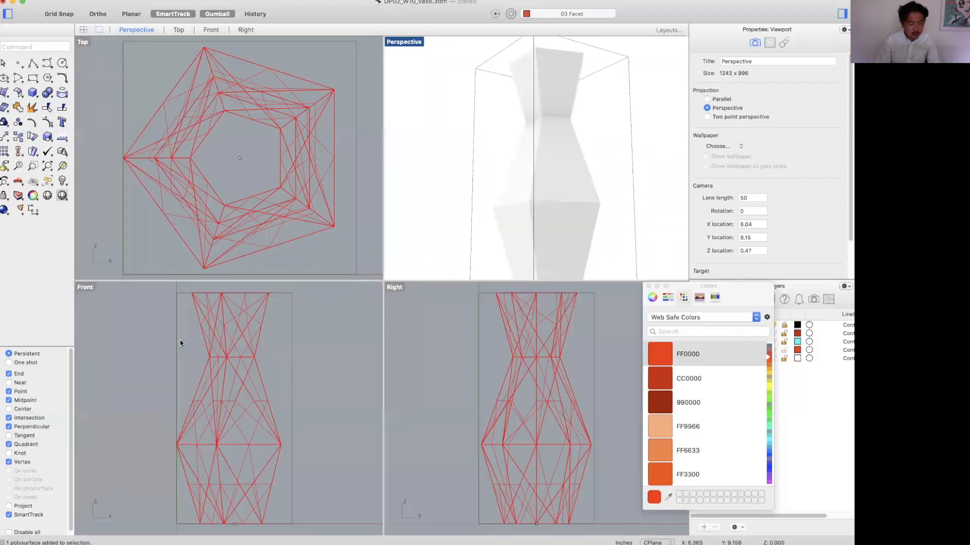
pyautogui.keyDown('shift'); pyautogui.keyDown('super'); pyautogui.moveTo(179, 340); pyautogui.dragTo(325, 365); pyautogui.keyUp('super'); pyautogui.keyUp('shift')
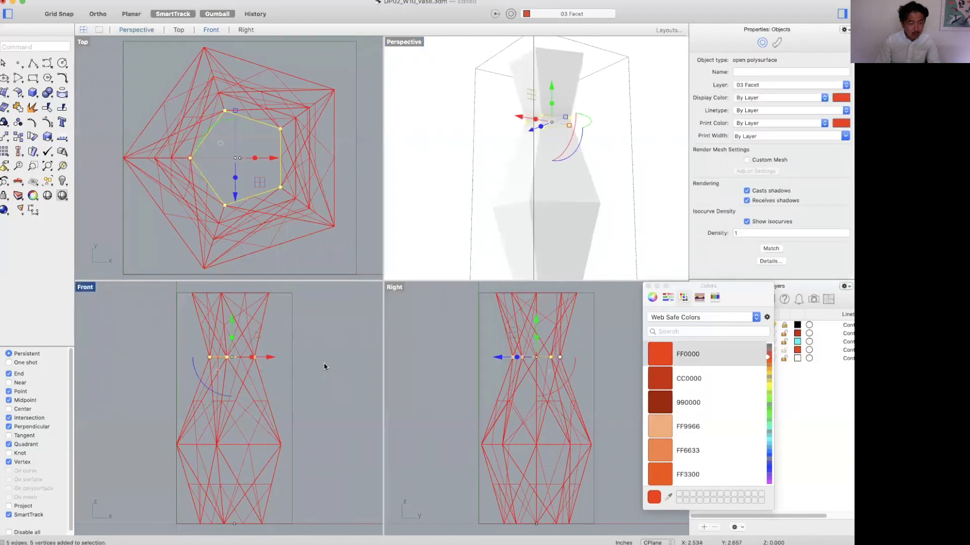
pyautogui.click(399, 42)
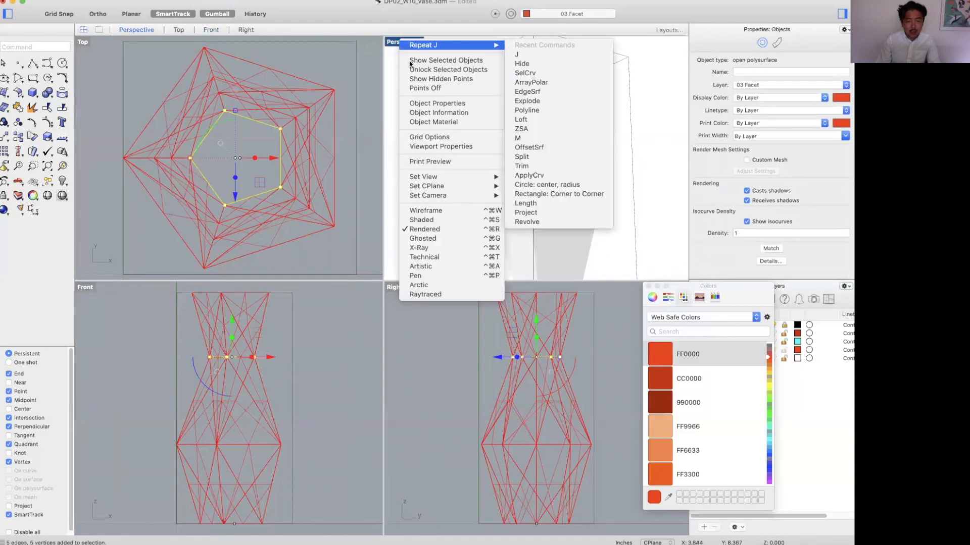
pyautogui.click(422, 222)
pyautogui.click(492, 130)
# Select the pentagonal edge ring at the vase's neck and rotate it about the vertical axis to twist the facets
pyautogui.moveTo(533, 159); pyautogui.dragTo(549, 175, button='right')
pyautogui.moveTo(476, 102); pyautogui.dragTo(616, 139)
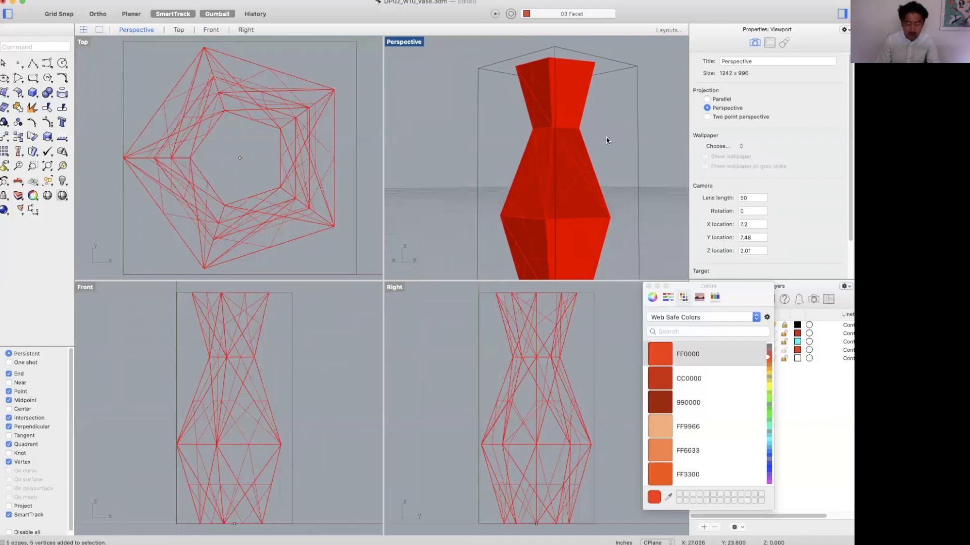
pyautogui.moveTo(499, 114); pyautogui.dragTo(616, 143)
pyautogui.moveTo(611, 151); pyautogui.dragTo(548, 146, button='right')
pyautogui.scroll(5, 575, 169)
pyautogui.moveTo(544, 150); pyautogui.dragTo(550, 163)
pyautogui.scroll(-3, 650, 175)
pyautogui.moveTo(650, 175); pyautogui.dragTo(556, 189, button='right')
pyautogui.scroll(5, 538, 191)
pyautogui.moveTo(551, 172); pyautogui.dragTo(557, 176)
pyautogui.scroll(-4, 557, 176)
pyautogui.keyDown('shift'); pyautogui.moveTo(567, 185); pyautogui.dragTo(563, 146, button='right'); pyautogui.keyUp('shift')
pyautogui.press('Escape')
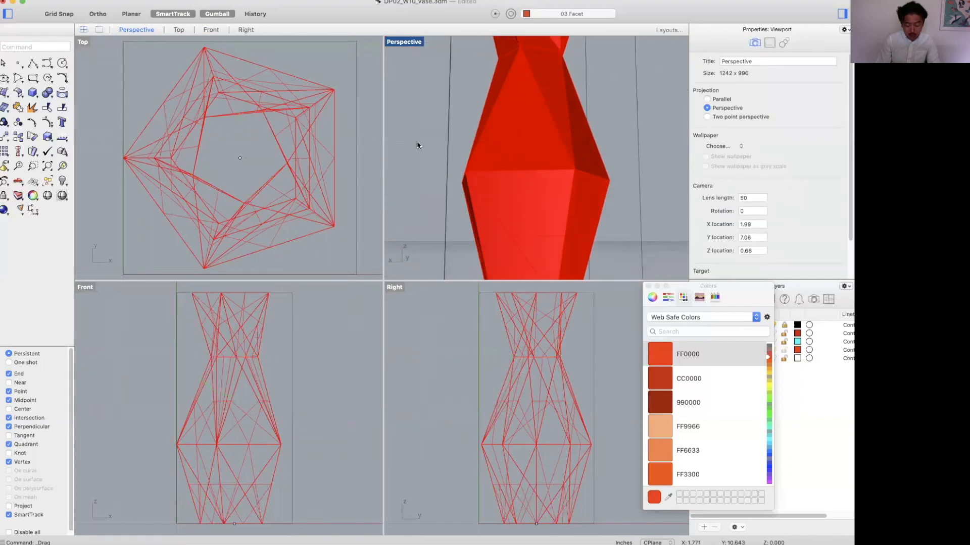
# Select the widest edge ring at the vase's belly and rotate it about the vertical axis
pyautogui.keyDown('shift'); pyautogui.keyDown('super'); pyautogui.moveTo(603, 185); pyautogui.dragTo(636, 218); pyautogui.keyUp('super'); pyautogui.keyUp('shift')
pyautogui.moveTo(613, 186); pyautogui.dragTo(581, 194, button='right')
pyautogui.moveTo(553, 150); pyautogui.dragTo(583, 166)
pyautogui.moveTo(583, 165); pyautogui.dragTo(552, 176, button='right')
pyautogui.moveTo(551, 155); pyautogui.dragTo(532, 120)
# Select the bottom edge ring of the vase and rotate it about the vertical axis
pyautogui.moveTo(608, 205); pyautogui.dragTo(460, 205, button='right')
pyautogui.click(454, 211)
pyautogui.keyDown('shift'); pyautogui.keyDown('super'); pyautogui.moveTo(458, 204); pyautogui.dragTo(576, 246); pyautogui.keyUp('super'); pyautogui.keyUp('shift')
pyautogui.moveTo(573, 246); pyautogui.dragTo(519, 248, button='right')
pyautogui.moveTo(485, 245); pyautogui.dragTo(514, 247)
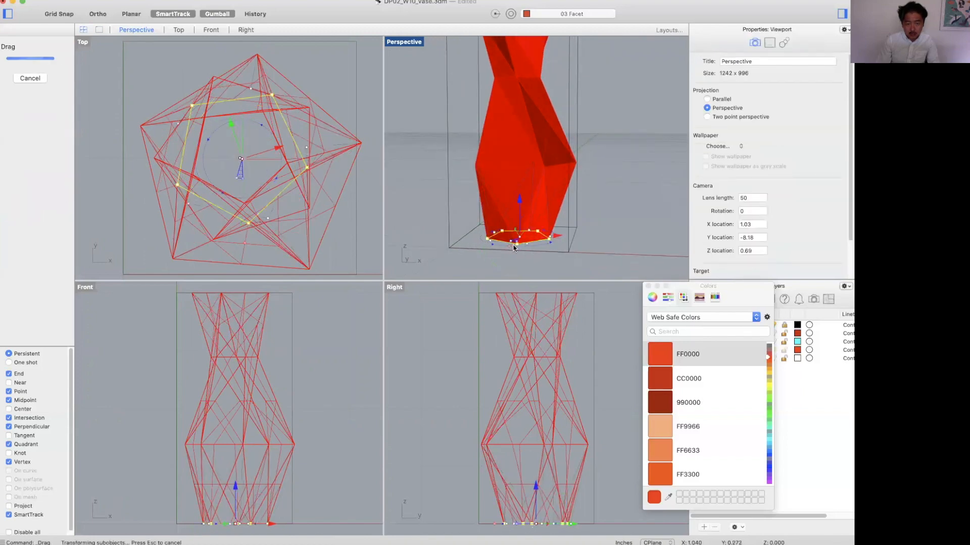
pyautogui.moveTo(599, 236); pyautogui.dragTo(566, 255, button='right')
pyautogui.click(573, 256)
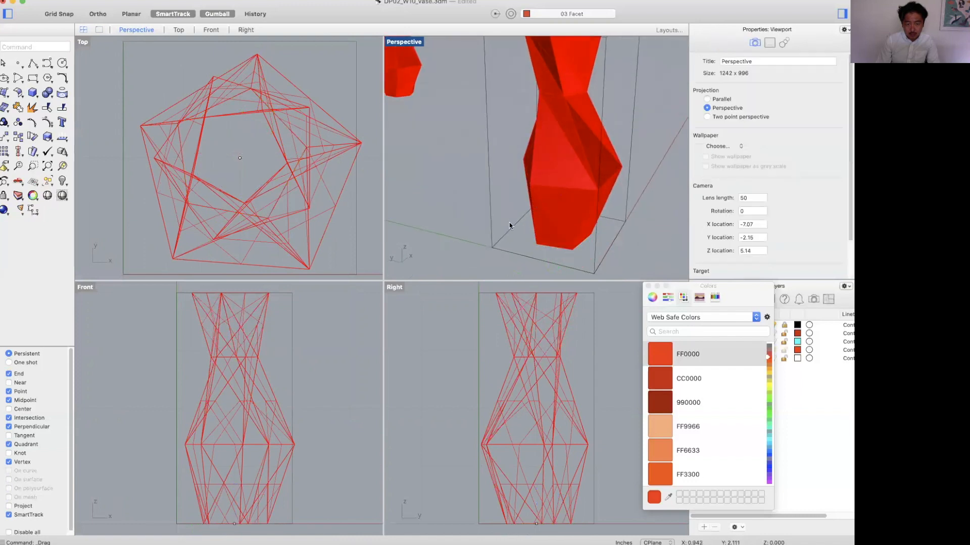
# Try a further rotation of the base's edge ring and undo it
pyautogui.moveTo(515, 235); pyautogui.dragTo(524, 209, button='right')
pyautogui.keyDown('shift'); pyautogui.keyDown('super'); pyautogui.moveTo(626, 255); pyautogui.dragTo(486, 222); pyautogui.keyUp('super'); pyautogui.keyUp('shift')
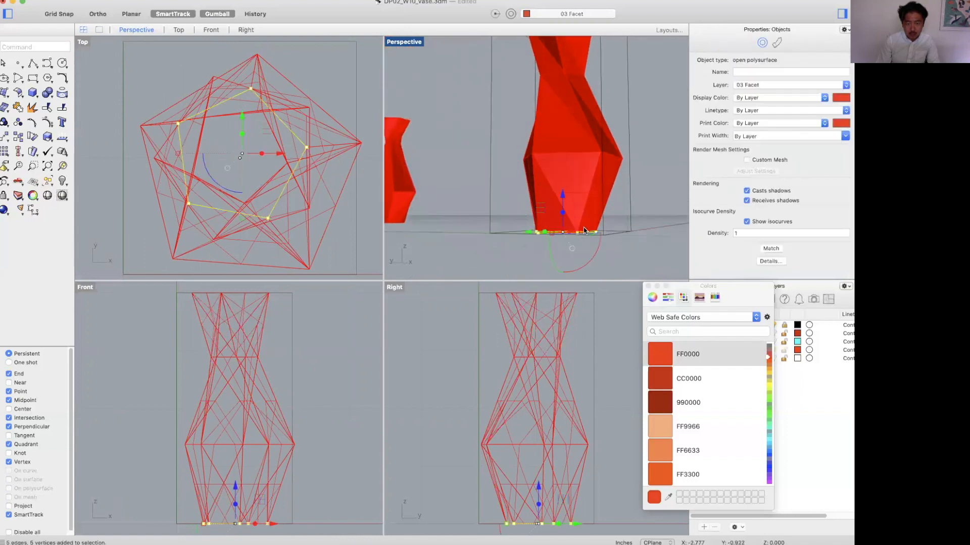
pyautogui.moveTo(584, 228); pyautogui.dragTo(567, 254, button='right')
pyautogui.scroll(5, 566, 256)
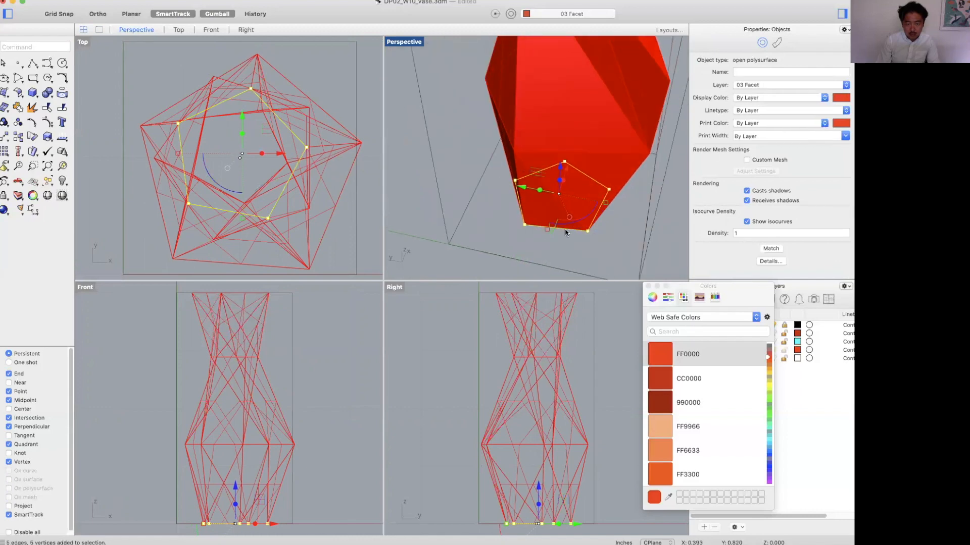
pyautogui.moveTo(572, 225); pyautogui.dragTo(586, 237)
pyautogui.press('super+z')
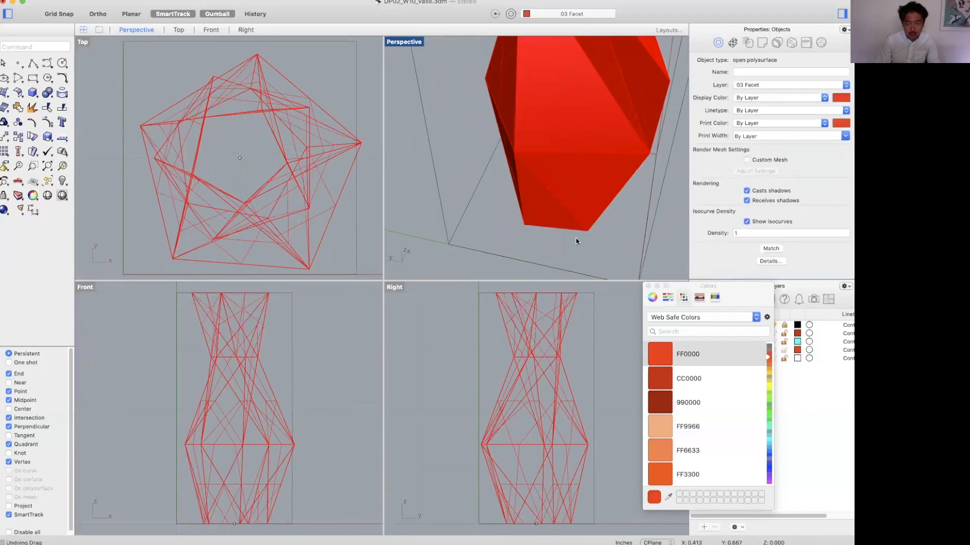
# Reselect the five base edges of the vase and rotate them further to twist the lower facets
pyautogui.moveTo(566, 250); pyautogui.dragTo(572, 213, button='right')
pyautogui.scroll(-5, 572, 214)
pyautogui.keyDown('shift'); pyautogui.keyDown('super'); pyautogui.moveTo(493, 199); pyautogui.dragTo(666, 258); pyautogui.keyUp('super'); pyautogui.keyUp('shift')
pyautogui.moveTo(607, 227); pyautogui.dragTo(599, 247, button='right')
pyautogui.scroll(3, 560, 233)
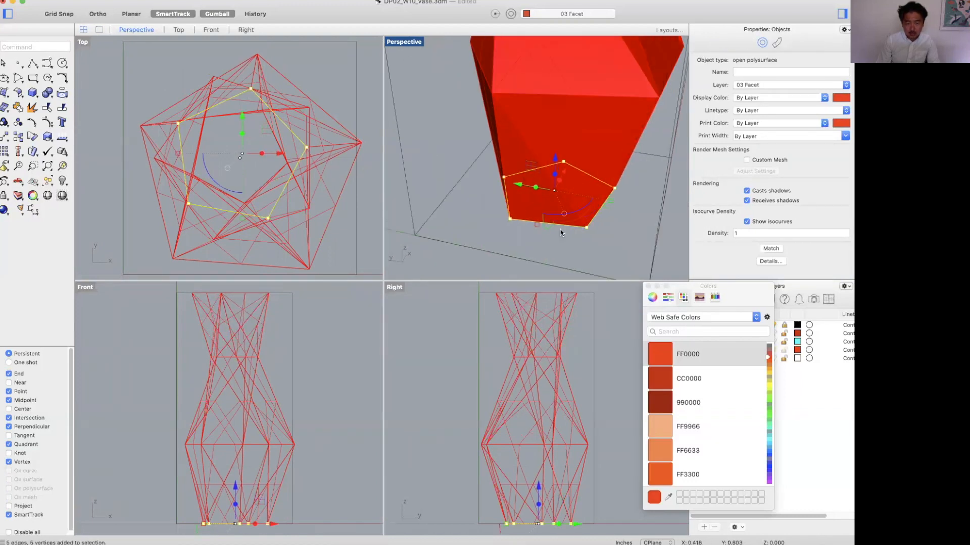
pyautogui.moveTo(559, 216); pyautogui.dragTo(589, 215)
pyautogui.click(659, 243)
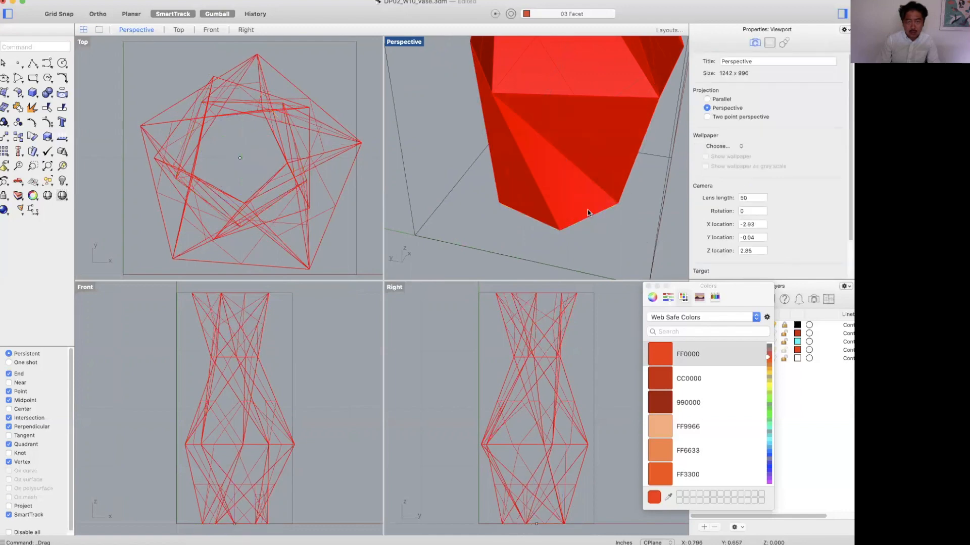
# Set the Perspective view to Rendered display mode and bring the whole vase into view
pyautogui.scroll(-5, 608, 232)
pyautogui.moveTo(608, 232); pyautogui.dragTo(545, 174, button='right')
pyautogui.click(405, 42)
pyautogui.click(434, 231)
pyautogui.moveTo(604, 168); pyautogui.dragTo(567, 169, button='right')
pyautogui.scroll(-3, 603, 153)
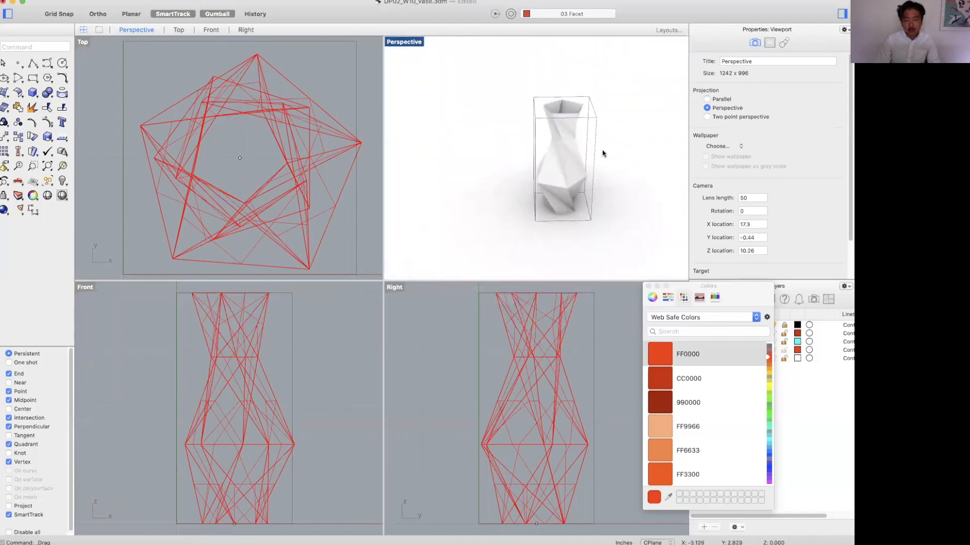
# Select the whole twisted vase and run Join on its surfaces
pyautogui.moveTo(615, 76); pyautogui.dragTo(512, 227)
pyautogui.press('super+j')
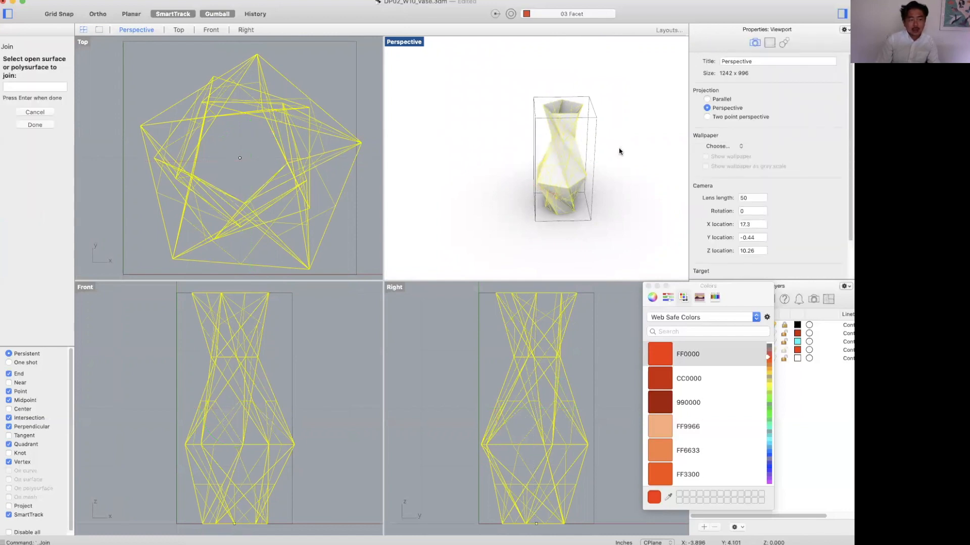
pyautogui.press('Return')
pyautogui.click(612, 143)
# Turn on solid Thickening for the vase with a distance of 0.05 and inspect its wall
pyautogui.click(553, 112)
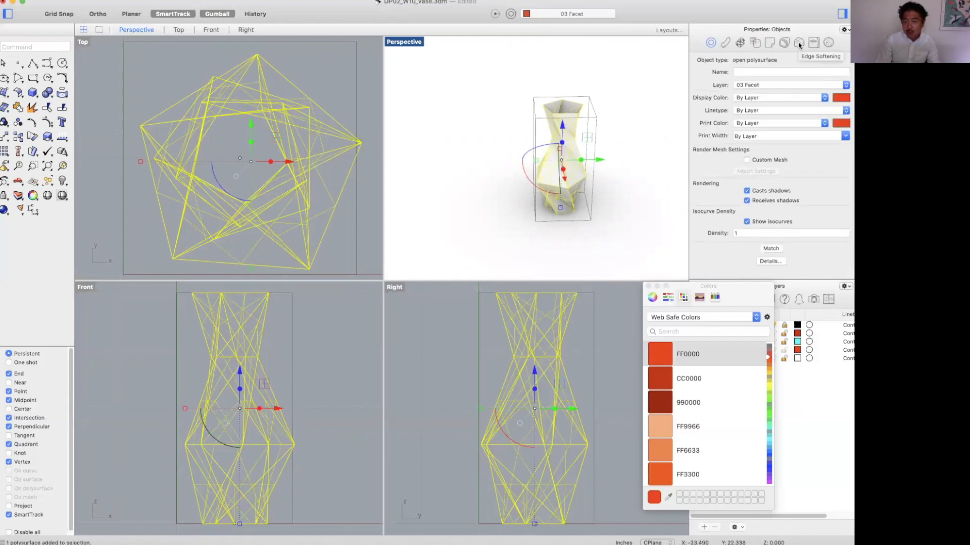
pyautogui.click(781, 43)
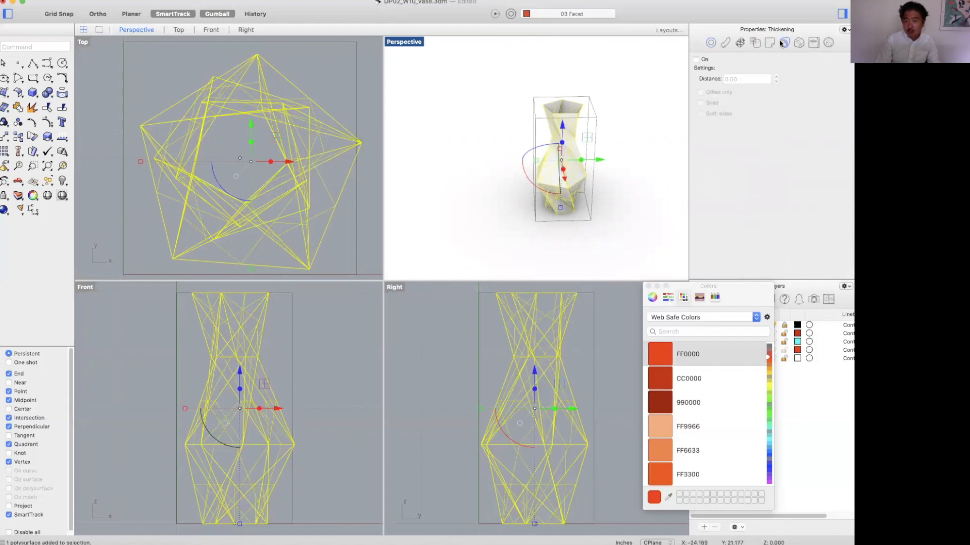
pyautogui.click(696, 59)
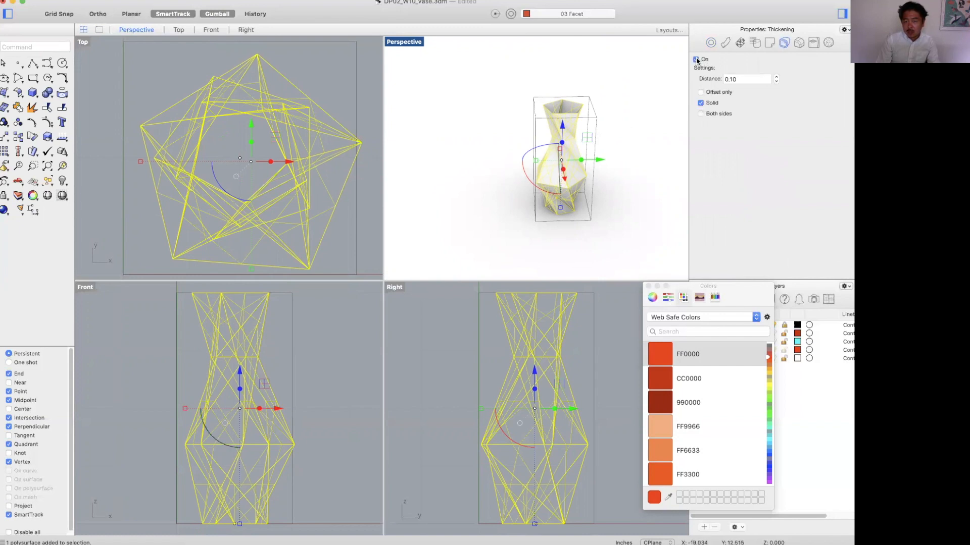
pyautogui.click(739, 79)
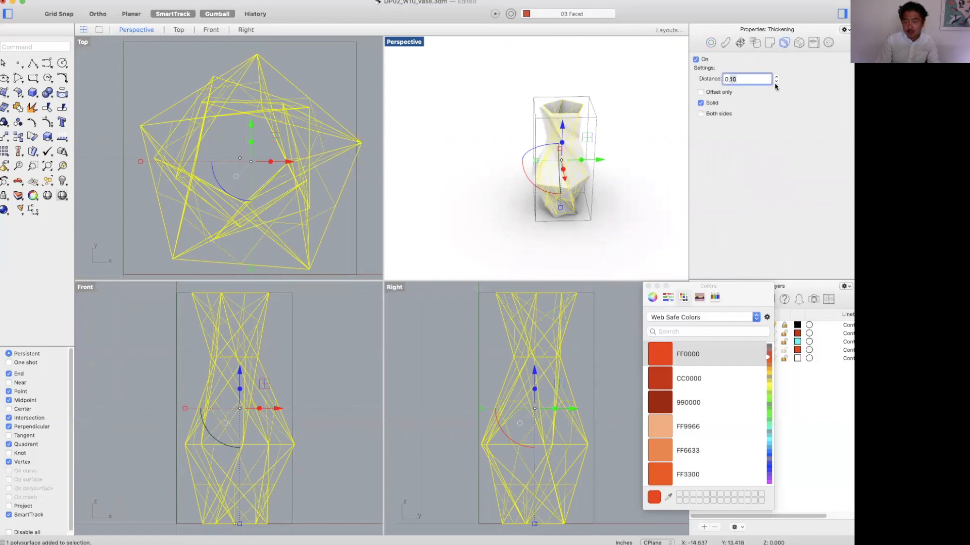
pyautogui.write('0..0')
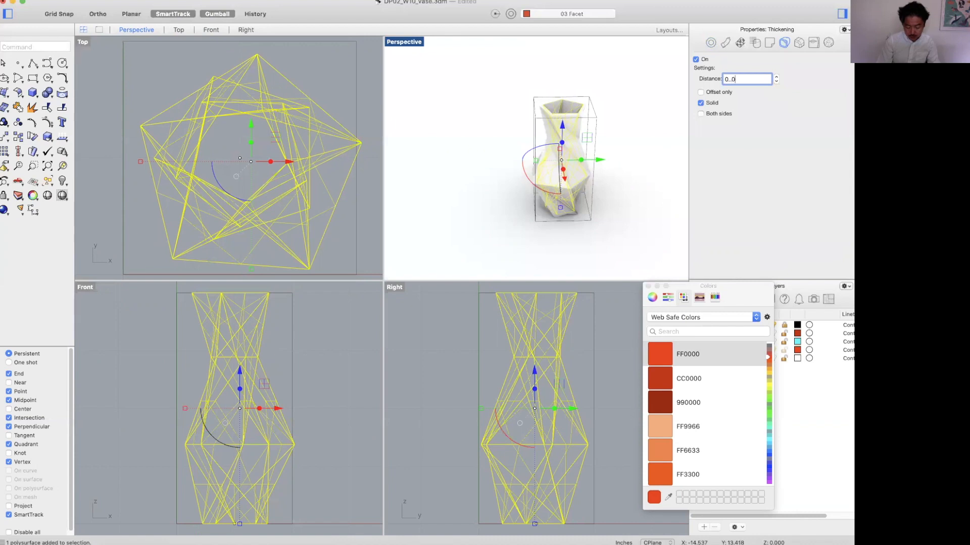
pyautogui.write('5')
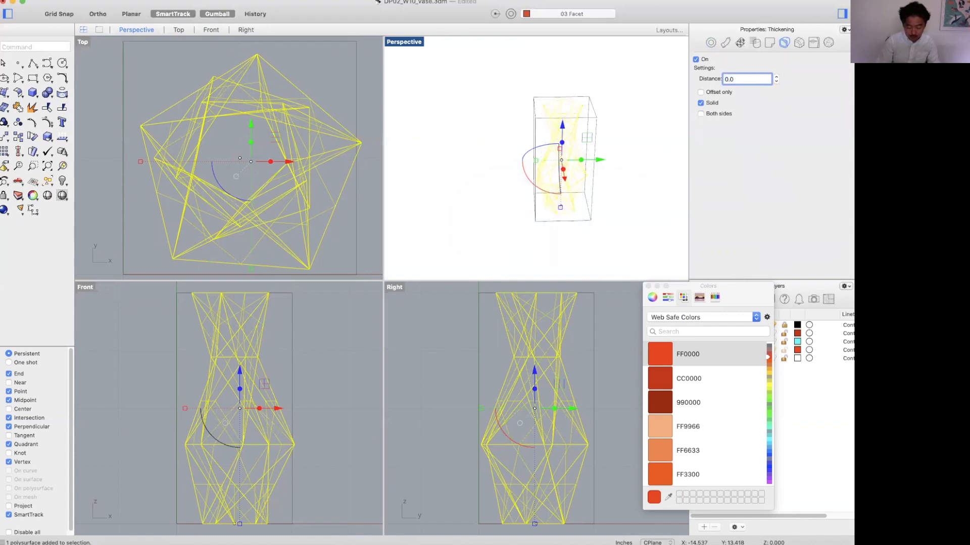
pyautogui.click(619, 144)
pyautogui.scroll(15, 596, 116)
pyautogui.moveTo(532, 104); pyautogui.dragTo(549, 126, button='right')
pyautogui.scroll(5, 540, 102)
pyautogui.scroll(-8, 559, 151)
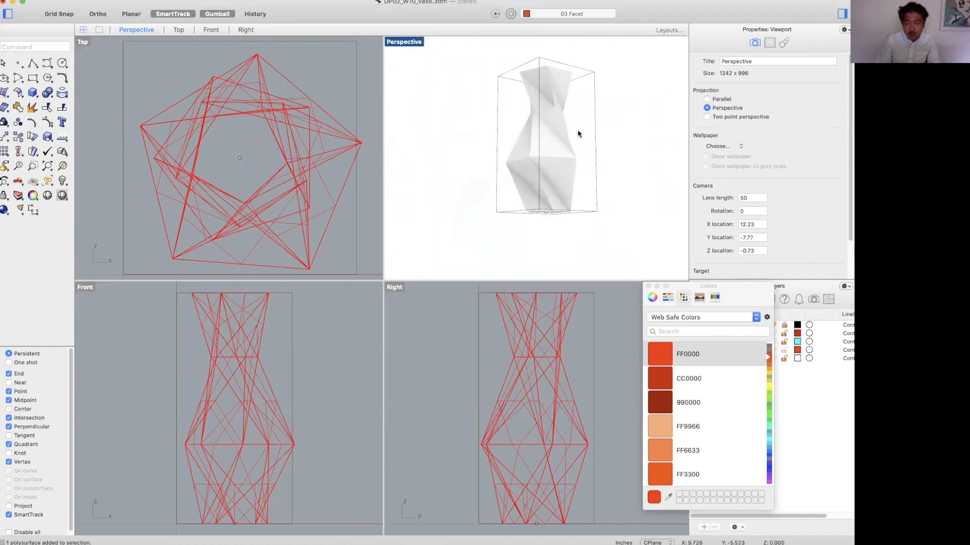
pyautogui.moveTo(578, 132)
pyautogui.mouseDown(button='right')
pyautogui.moveTo(541, 177)
pyautogui.moveTo(596, 133)
pyautogui.mouseUp(button='right')
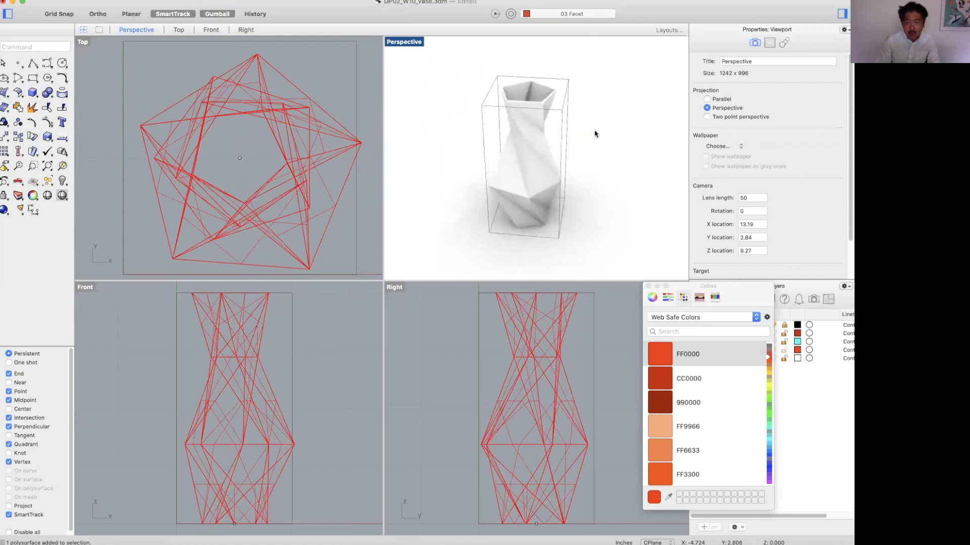
# Close the Colors window
pyautogui.click(647, 287)
pyautogui.rightClick(806, 44)
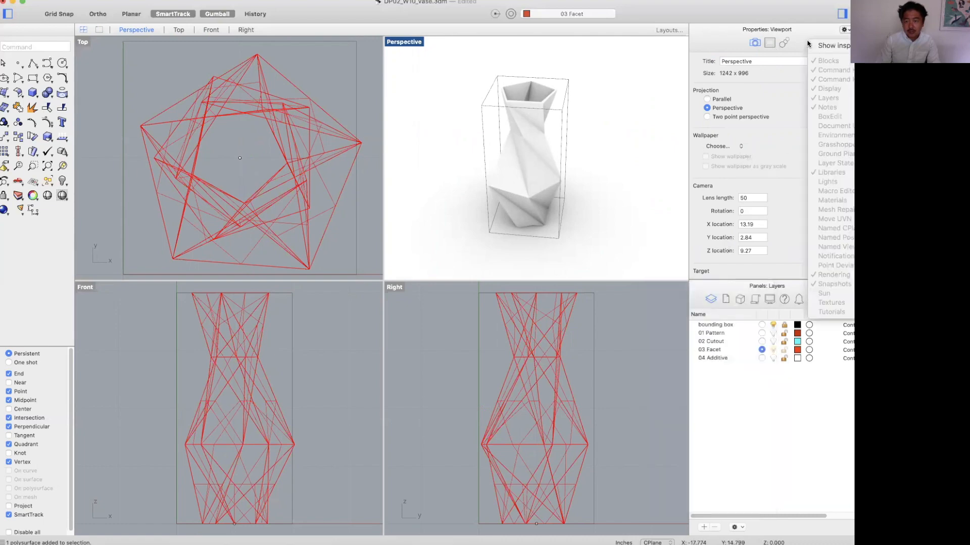
pyautogui.click(680, 81)
# Turn off the Thickening property of the vase
pyautogui.click(534, 118)
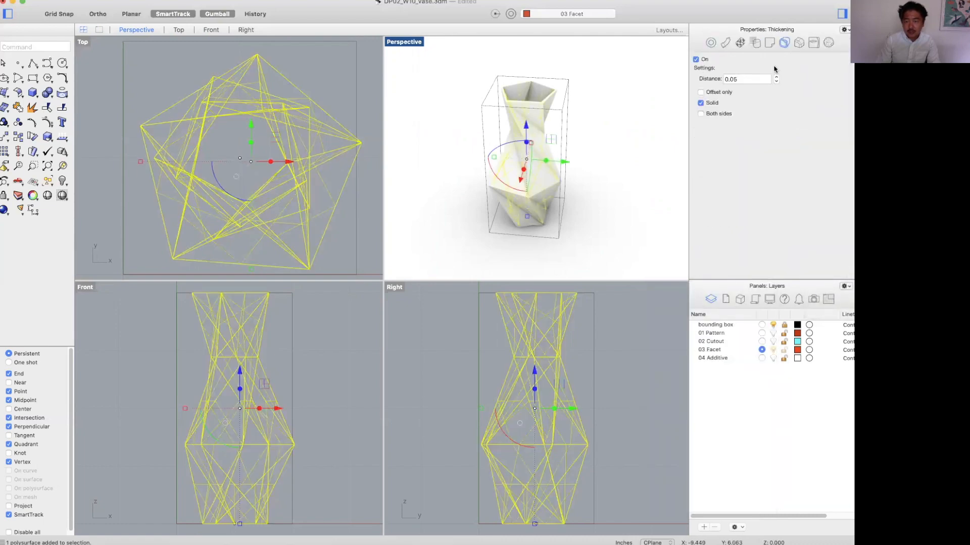
pyautogui.click(698, 60)
pyautogui.click(596, 126)
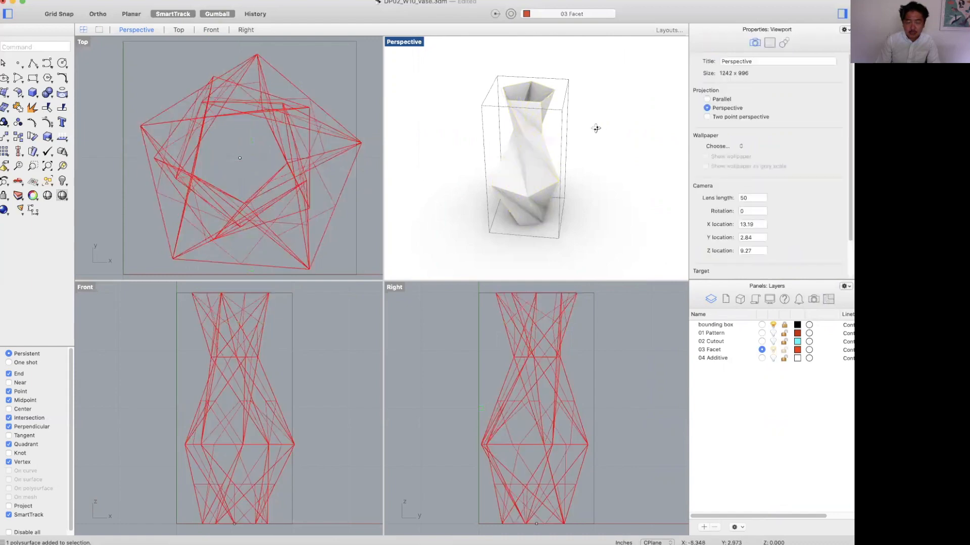
# Offset the vase polysurface outward by 0.05 with OffsetSrf, using sharp corners, Solid and Delete Input, and inspect the edges
pyautogui.click(527, 140)
pyautogui.write('offsetsrf')
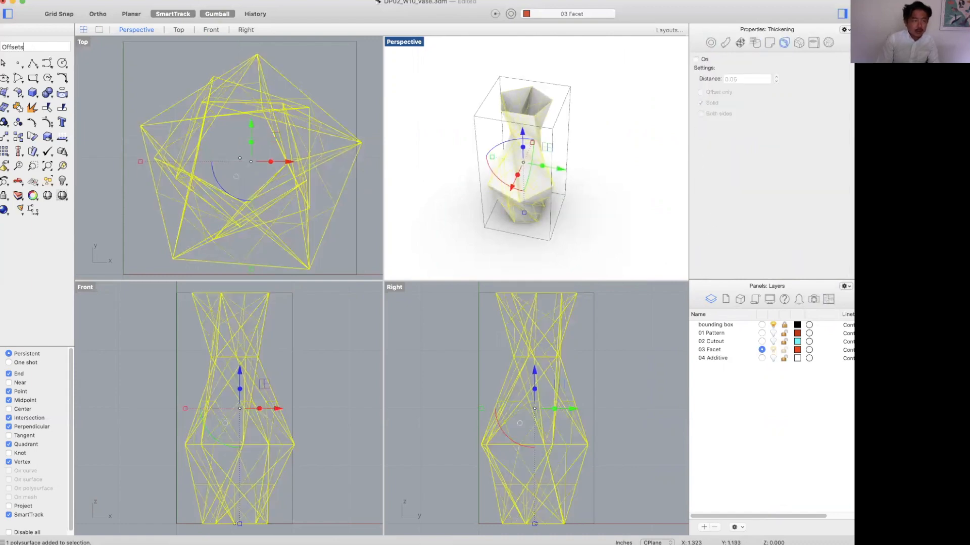
pyautogui.press('Return')
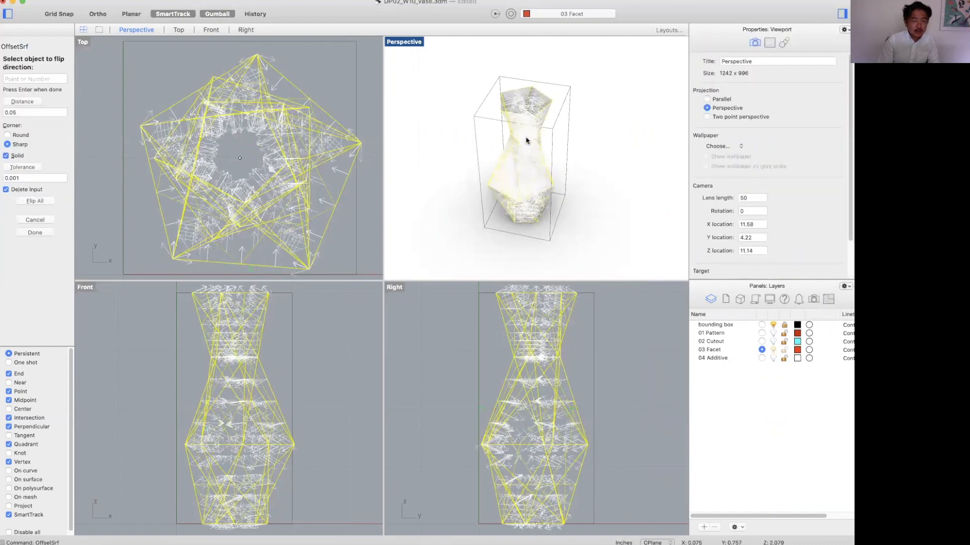
pyautogui.click(524, 177)
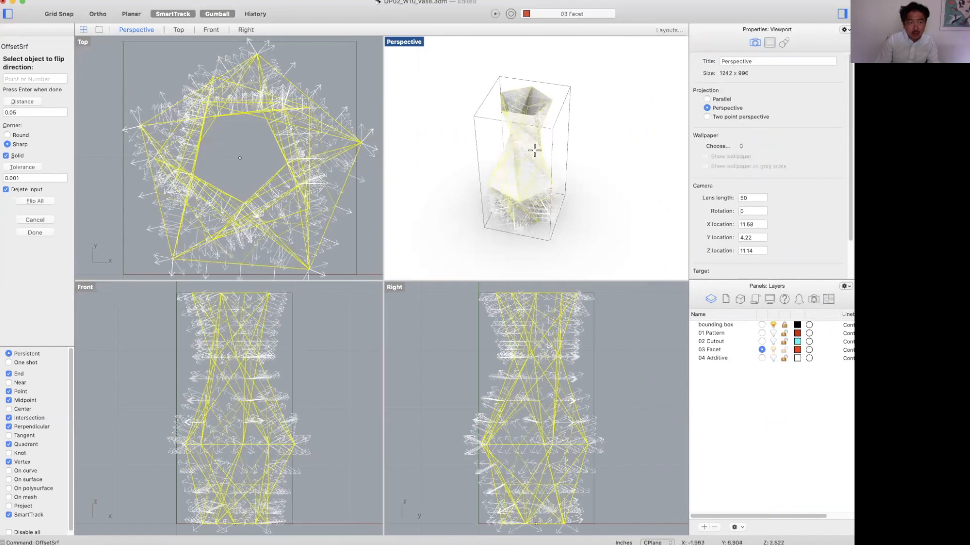
pyautogui.click(282, 154)
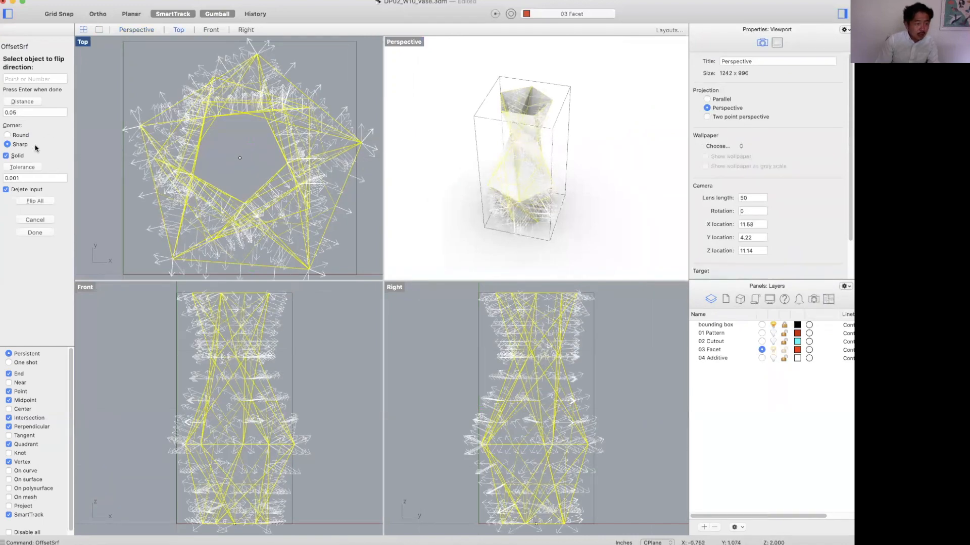
pyautogui.press('Return')
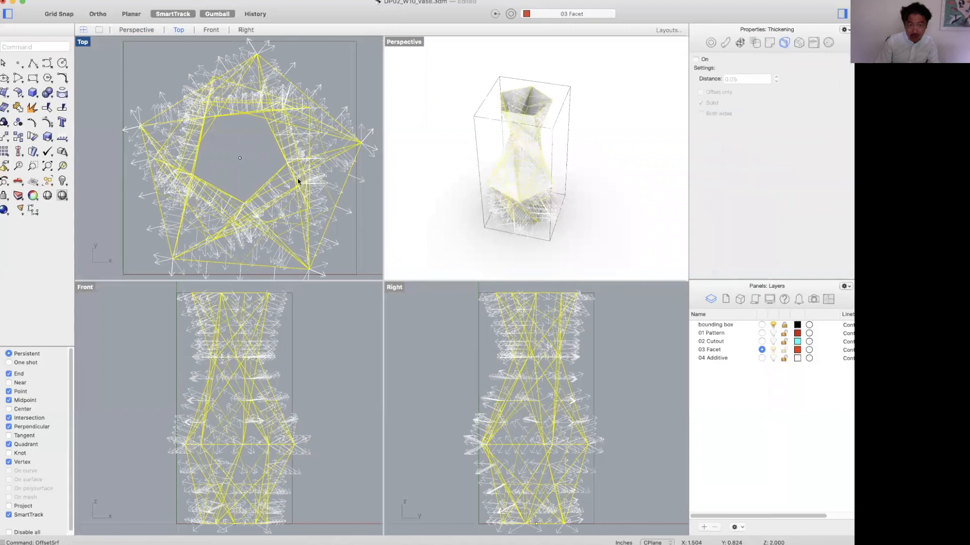
pyautogui.click(446, 126)
pyautogui.scroll(5, 543, 150)
pyautogui.moveTo(543, 150); pyautogui.dragTo(626, 159, button='right')
pyautogui.scroll(5, 543, 137)
pyautogui.scroll(-5, 543, 137)
pyautogui.scroll(6, 587, 129)
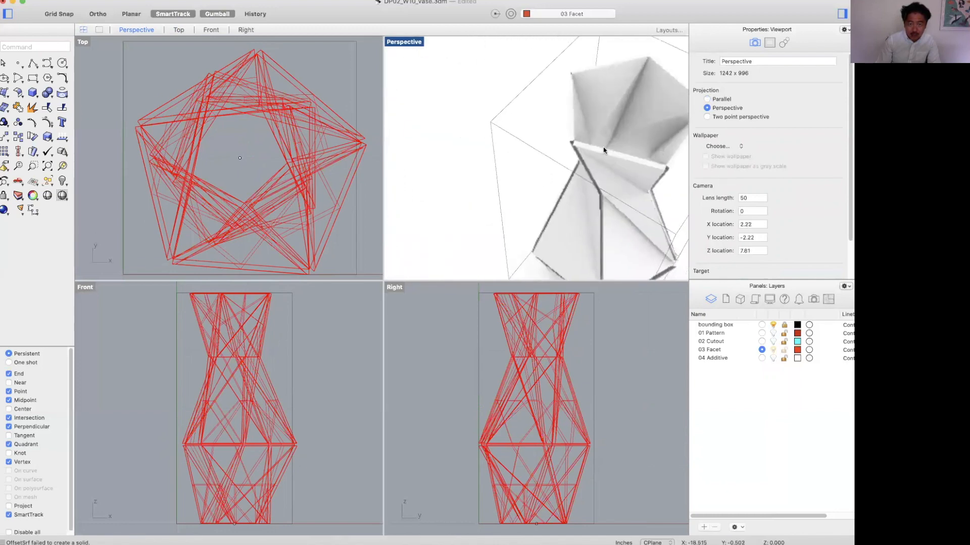
# Undo the surface offset of the vase and clear the selection
pyautogui.press('super+z')
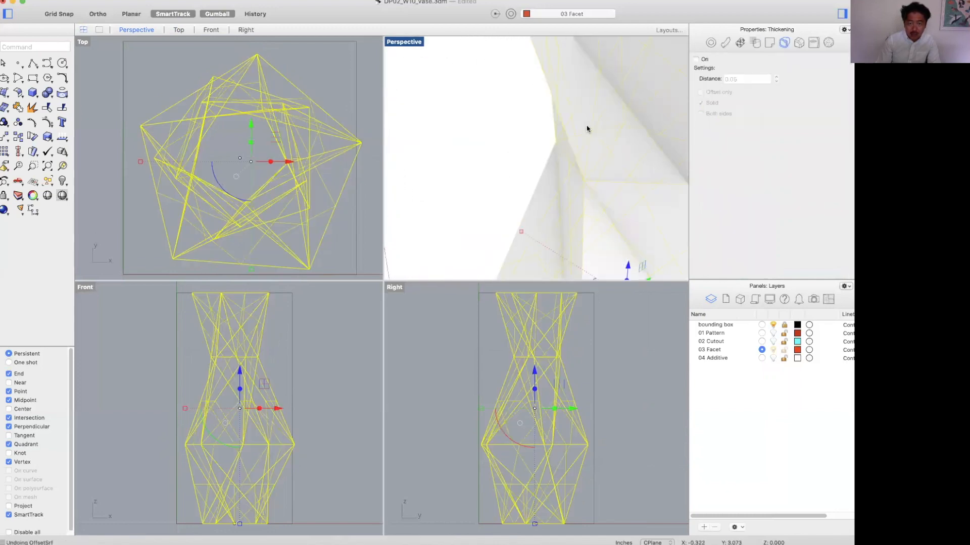
pyautogui.scroll(-6, 587, 128)
pyautogui.click(498, 143)
pyautogui.moveTo(550, 162); pyautogui.dragTo(506, 168, button='right')
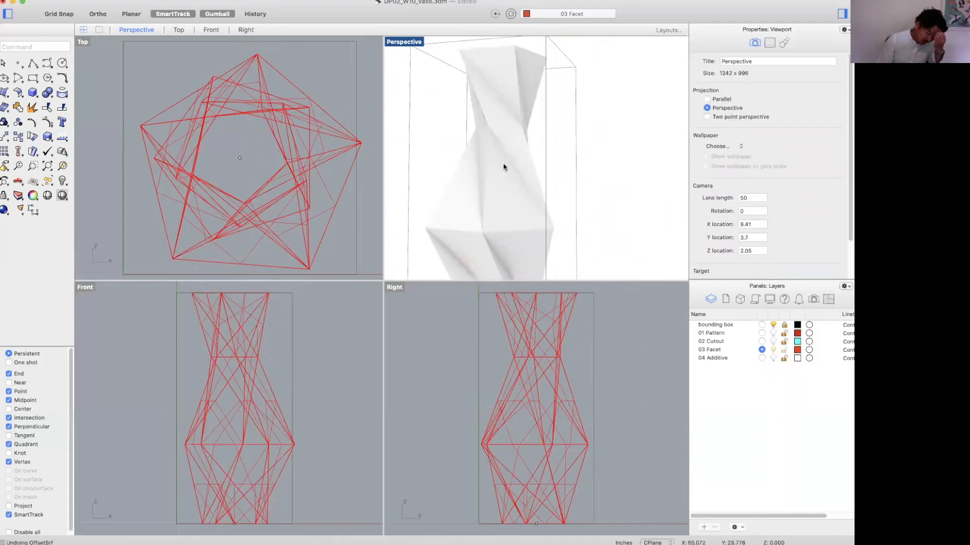
pyautogui.moveTo(520, 123)
pyautogui.mouseDown(button='right')
pyautogui.moveTo(520, 156)
pyautogui.moveTo(512, 125)
pyautogui.mouseUp(button='right')
# Try to apply the Shell command to the vase polysurface
pyautogui.click(512, 124)
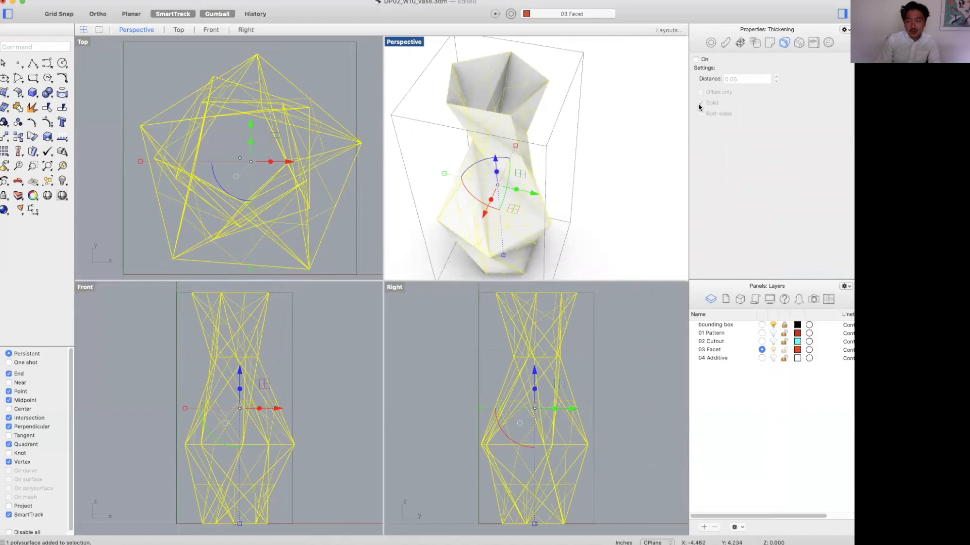
pyautogui.write('she')
pyautogui.press('Return')
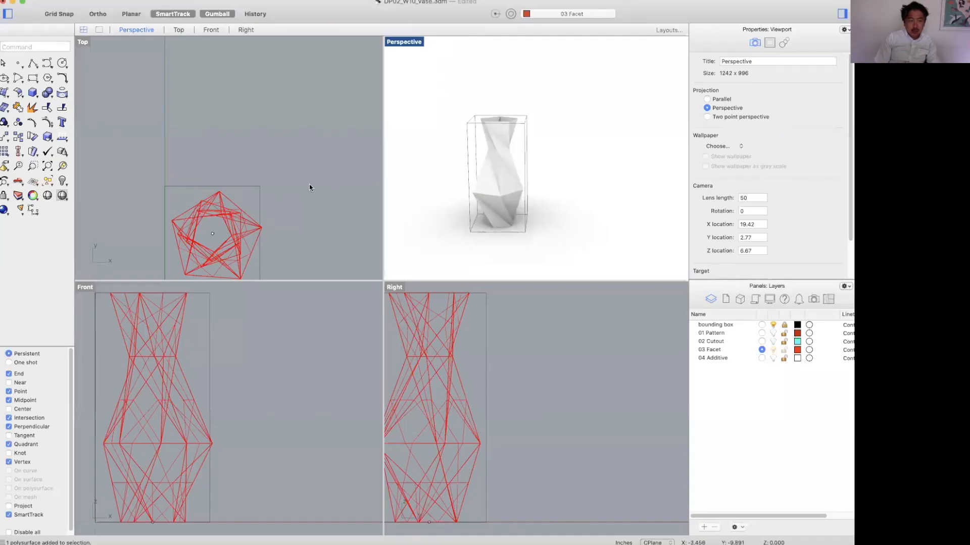
# Maximize the Perspective viewport with the vase in close view and set its display mode to Shaded
pyautogui.click(515, 165)
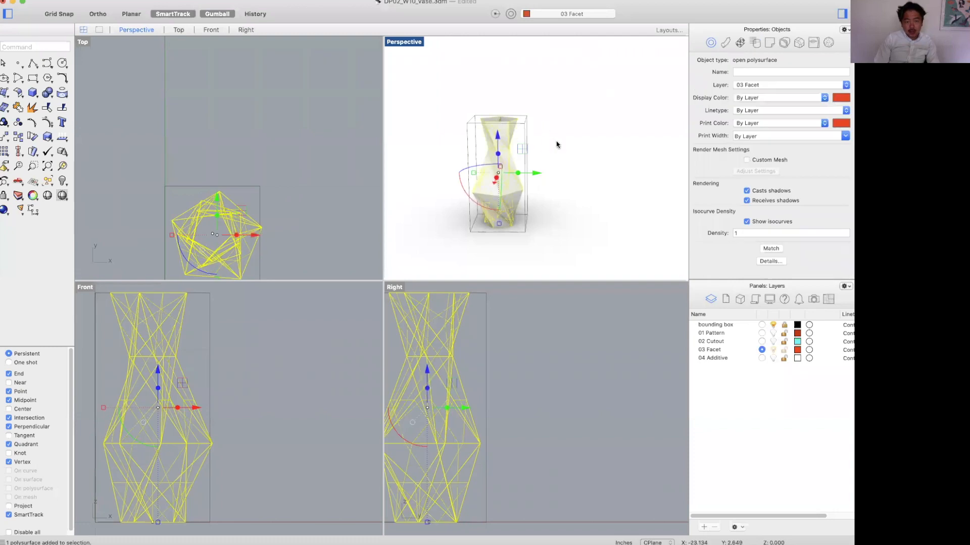
pyautogui.moveTo(538, 142); pyautogui.dragTo(529, 136, button='right')
pyautogui.scroll(6, 525, 106)
pyautogui.scroll(5, 580, 125)
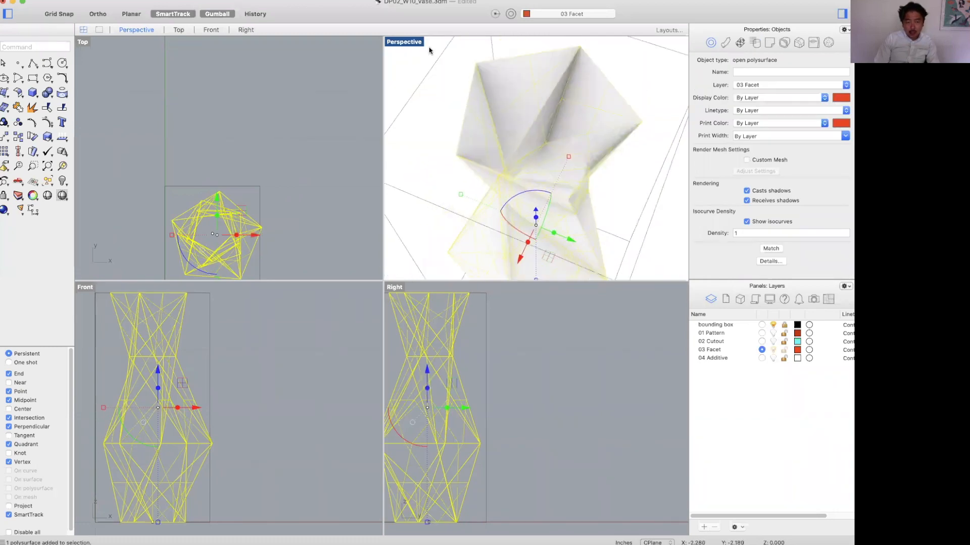
pyautogui.doubleClick(402, 42)
pyautogui.click(96, 42)
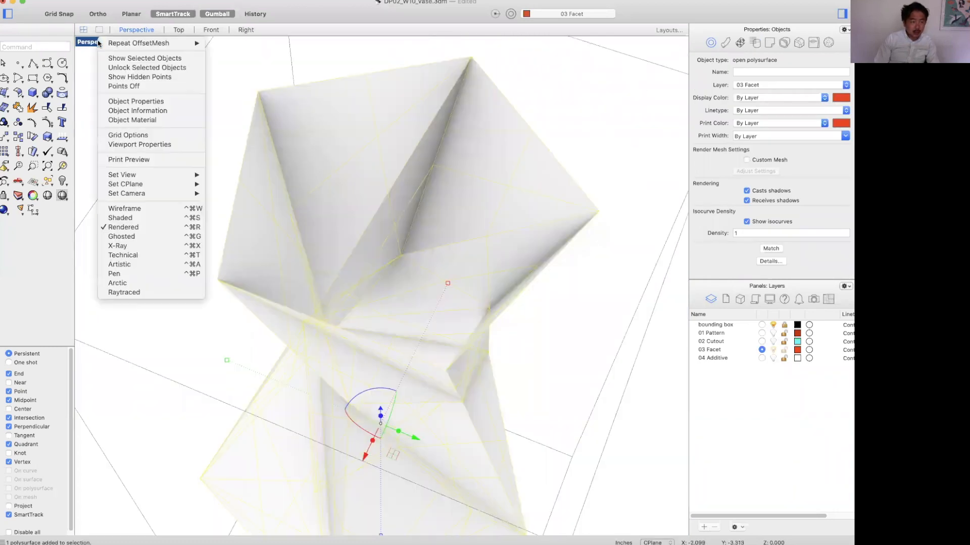
pyautogui.click(143, 222)
pyautogui.press('Escape')
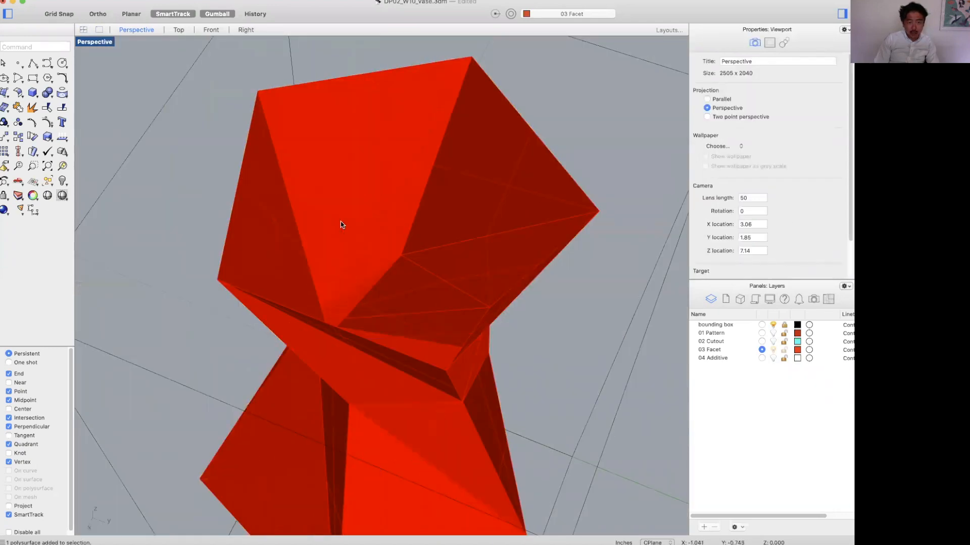
# Select the faceted vase polysurface and create a mesh from it with the Mesh command
pyautogui.scroll(-5, 378, 259)
pyautogui.moveTo(377, 259); pyautogui.dragTo(453, 219, button='right')
pyautogui.scroll(6, 457, 218)
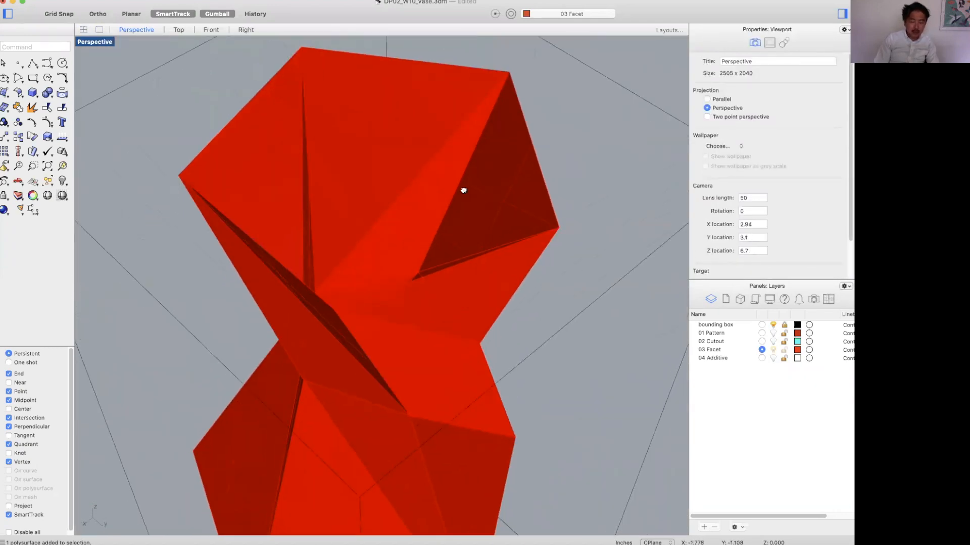
pyautogui.moveTo(490, 162); pyautogui.dragTo(453, 165, button='right')
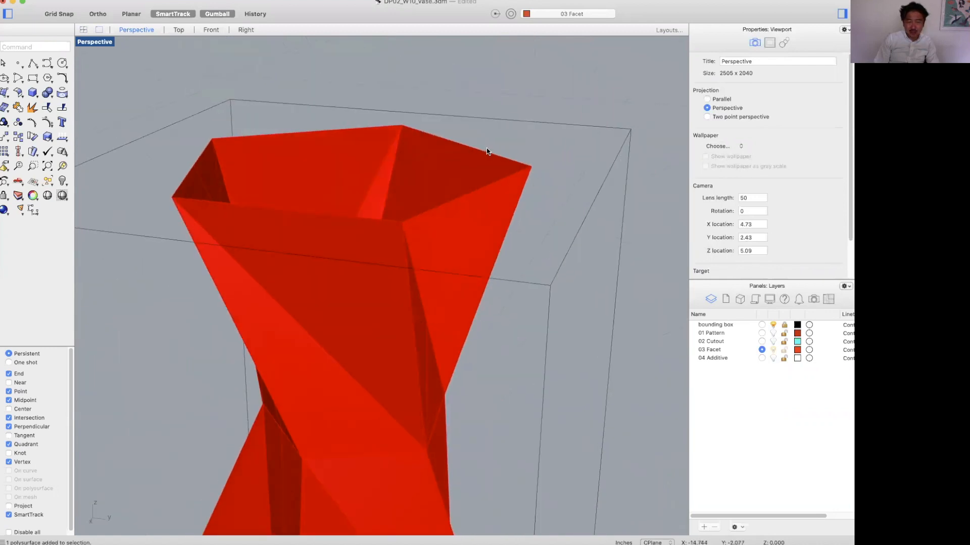
pyautogui.moveTo(499, 172); pyautogui.dragTo(481, 185, button='right')
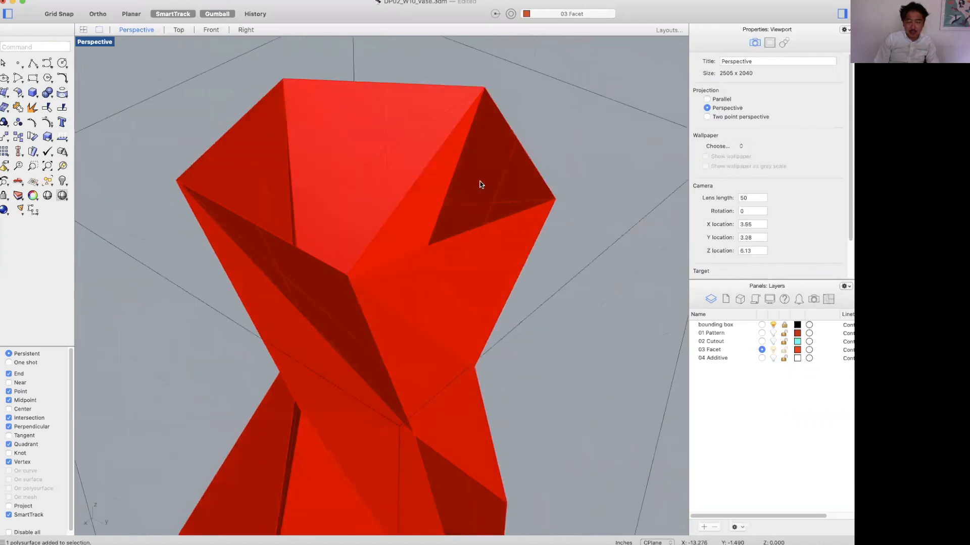
pyautogui.click(423, 179)
pyautogui.scroll(-8, 489, 228)
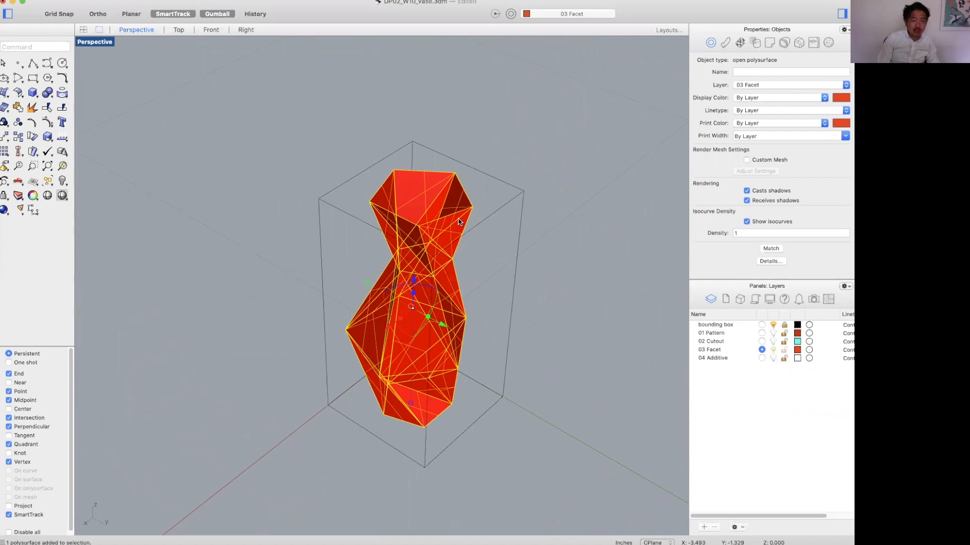
pyautogui.write('mesh')
pyautogui.press('Return')
pyautogui.press('Return')
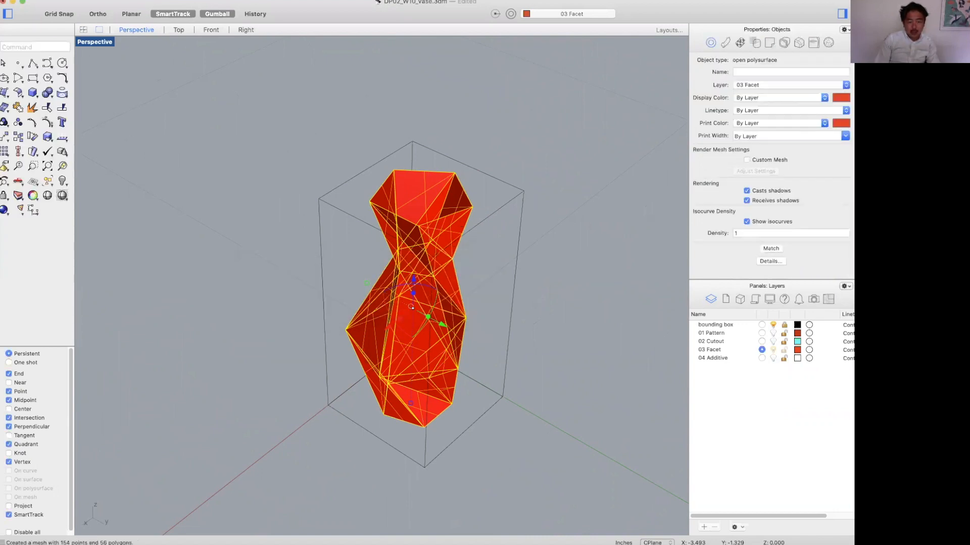
# Select the new mesh among the overlapping objects and move it out of the bounding box, beside the original polysurface
pyautogui.click(454, 204)
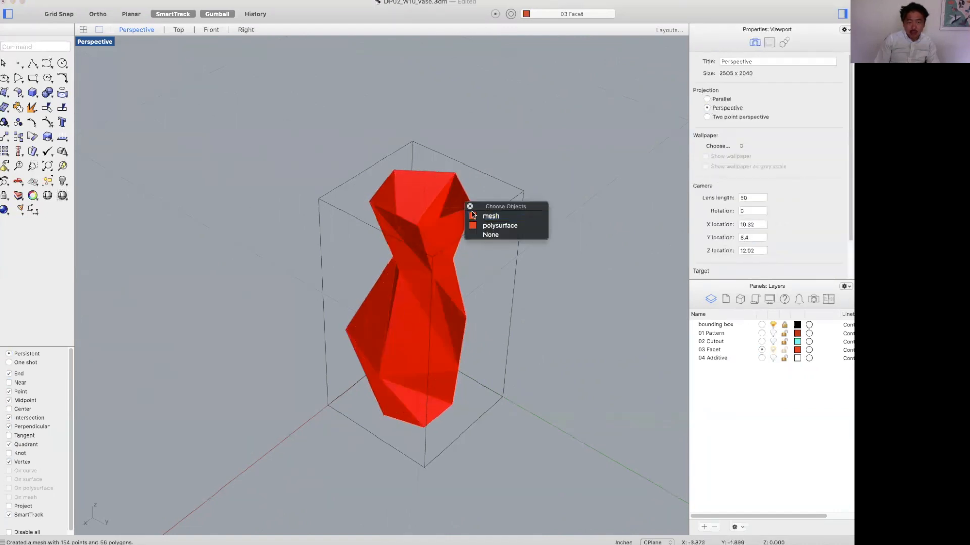
pyautogui.click(489, 162)
pyautogui.click(459, 196)
pyautogui.click(492, 218)
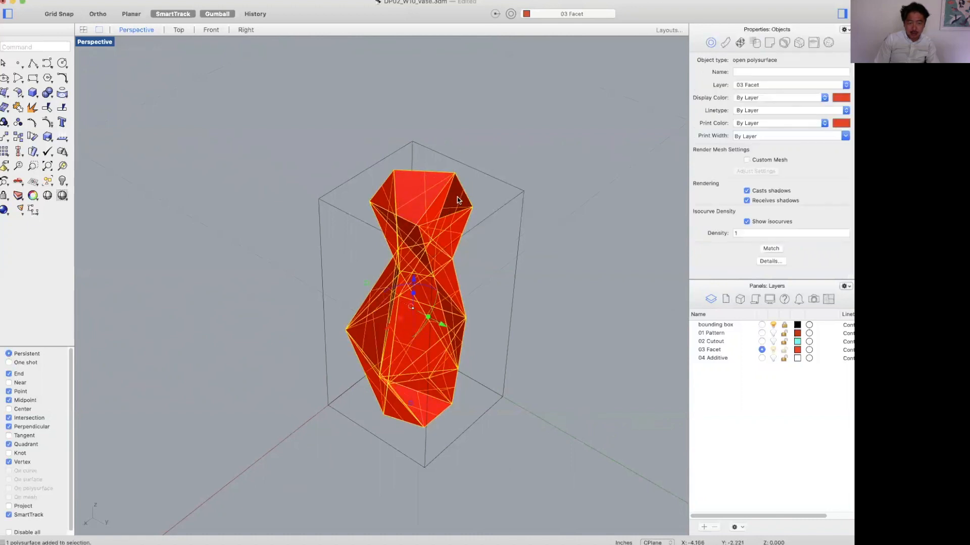
pyautogui.click(456, 197)
pyautogui.click(490, 211)
pyautogui.keyDown('shift'); pyautogui.moveTo(421, 275); pyautogui.dragTo(366, 289, button='right'); pyautogui.keyUp('shift')
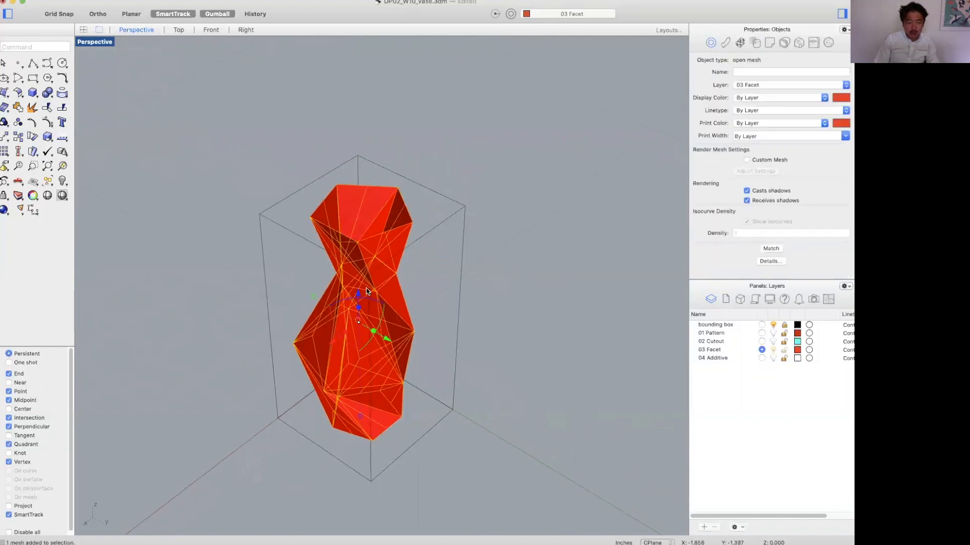
pyautogui.moveTo(349, 338); pyautogui.dragTo(476, 252)
pyautogui.press('super+z')
pyautogui.moveTo(328, 341); pyautogui.dragTo(586, 225)
pyautogui.click(589, 216)
pyautogui.keyDown('shift'); pyautogui.moveTo(589, 216); pyautogui.dragTo(561, 253, button='right'); pyautogui.keyUp('shift')
# Thicken the separated mesh vase with OffsetMesh at a distance of 0.05, using Solid and Delete input meshes
pyautogui.scroll(5, 508, 205)
pyautogui.click(442, 288)
pyautogui.moveTo(442, 290); pyautogui.dragTo(523, 309, button='right')
pyautogui.keyDown('shift'); pyautogui.moveTo(423, 281); pyautogui.dragTo(645, 258, button='right'); pyautogui.keyUp('shift')
pyautogui.moveTo(510, 270); pyautogui.dragTo(481, 286, button='right')
pyautogui.write('Offset')
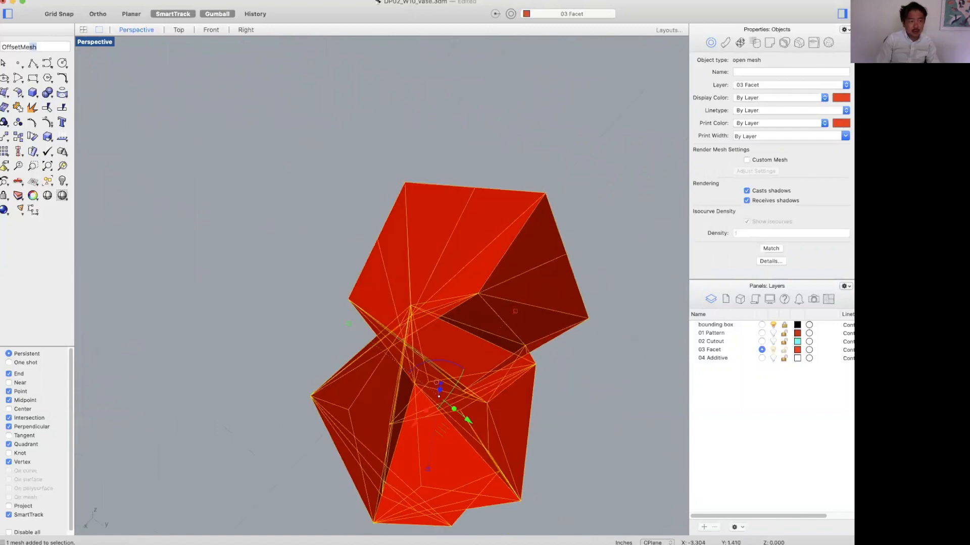
pyautogui.write('Mes')
pyautogui.press('Return')
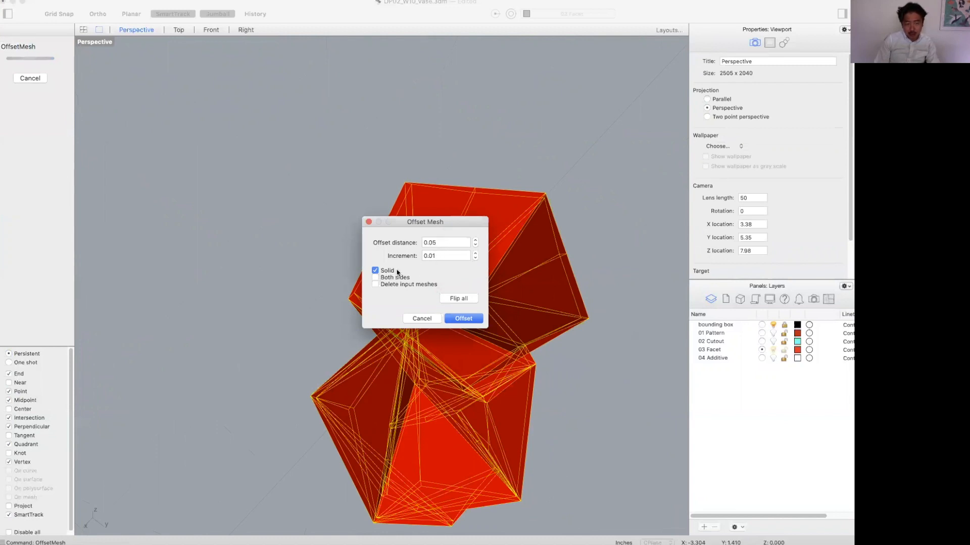
pyautogui.click(392, 286)
pyautogui.click(463, 318)
# Examine the rim and walls of the offset mesh vase in Rendered display mode
pyautogui.click(515, 274)
pyautogui.moveTo(515, 274); pyautogui.dragTo(569, 238, button='right')
pyautogui.click(569, 238)
pyautogui.scroll(-6, 554, 321)
pyautogui.moveTo(554, 320); pyautogui.dragTo(207, 77, button='right')
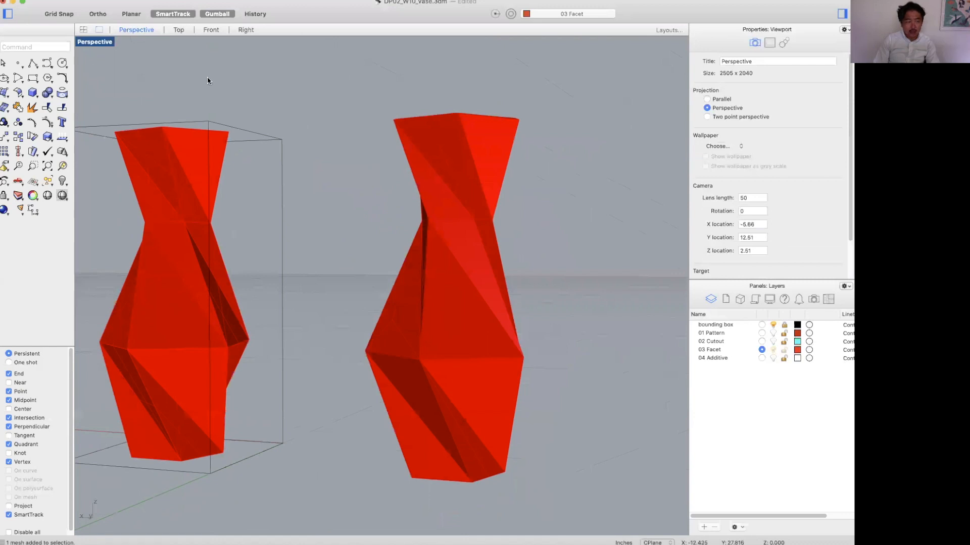
pyautogui.click(94, 42)
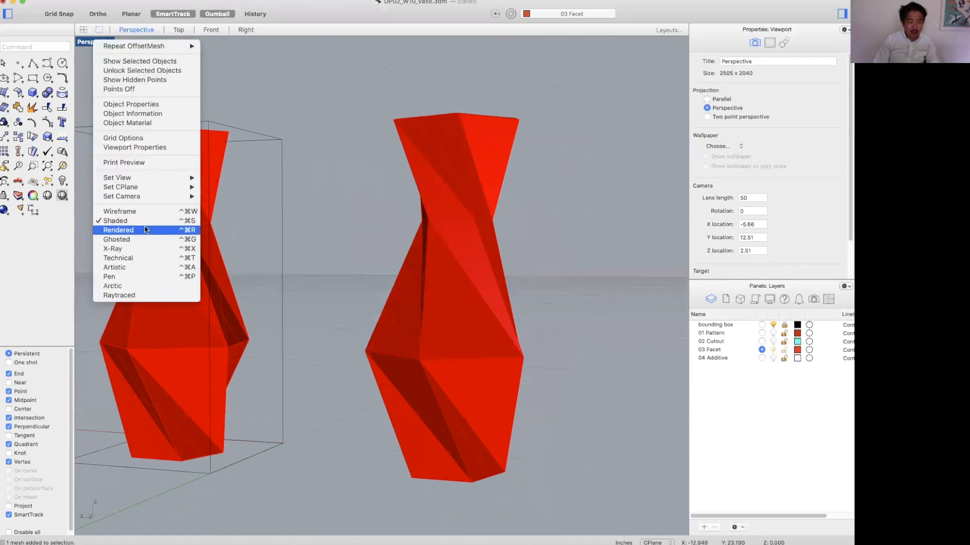
pyautogui.click(145, 229)
pyautogui.moveTo(450, 301); pyautogui.dragTo(497, 331, button='right')
pyautogui.click(498, 332)
pyautogui.click(581, 303)
pyautogui.moveTo(572, 293); pyautogui.dragTo(561, 262, button='right')
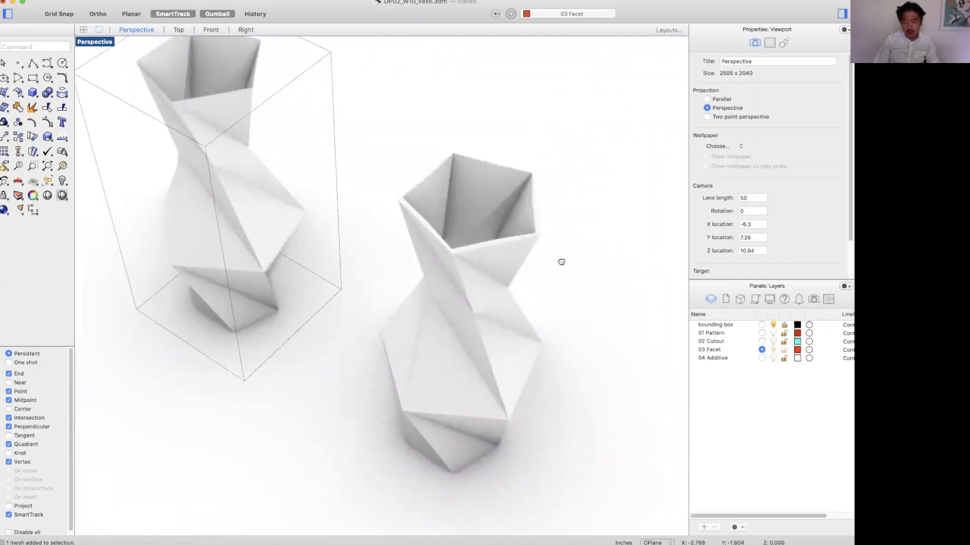
# Switch from the 03 Facet layer to 04 Additive as the current layer and show the Perspective viewport in Shaded mode
pyautogui.click(773, 350)
pyautogui.moveTo(496, 320); pyautogui.dragTo(388, 188, button='right')
pyautogui.click(106, 42)
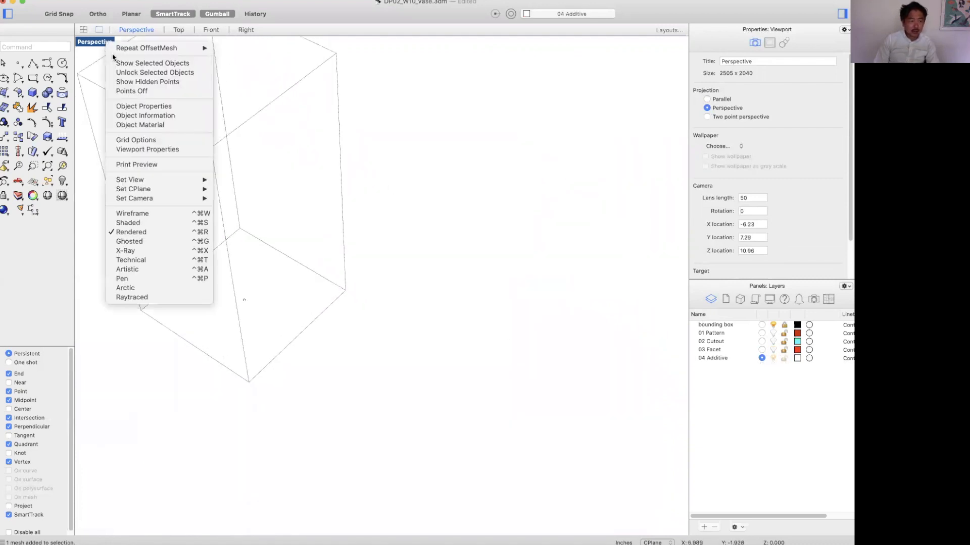
pyautogui.click(159, 222)
pyautogui.scroll(-5, 474, 268)
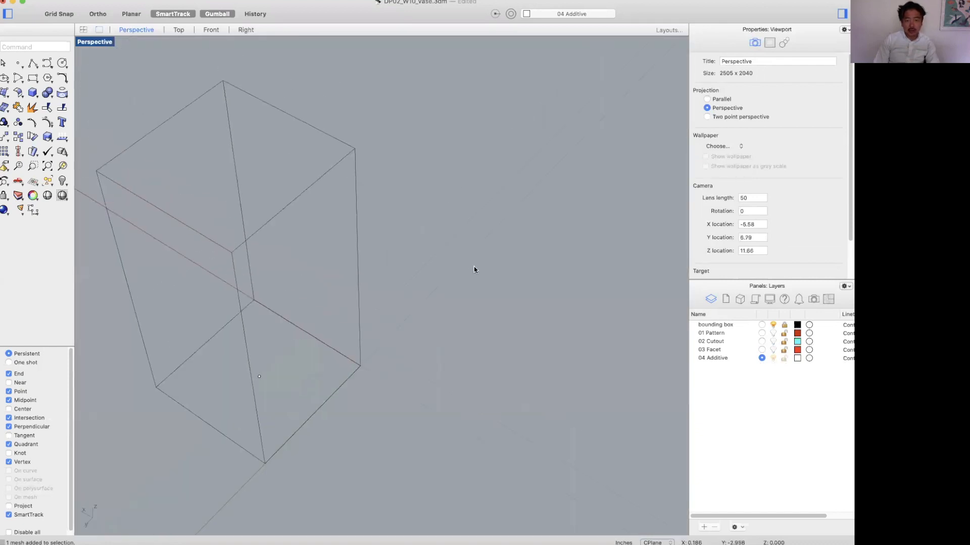
pyautogui.moveTo(459, 225); pyautogui.dragTo(371, 241, button='right')
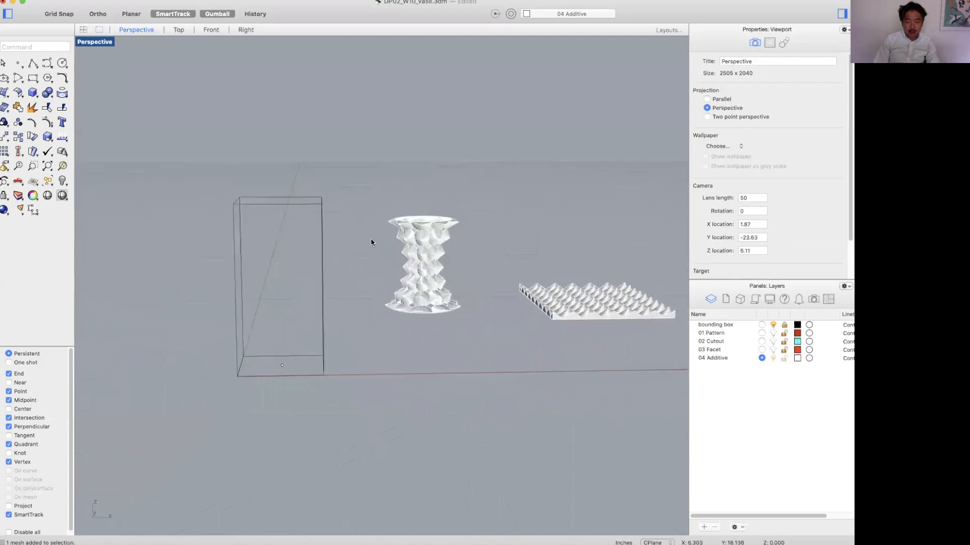
# Examine the textured example vase and the flat relief tile in Rendered display mode
pyautogui.scroll(3, 436, 223)
pyautogui.click(434, 220)
pyautogui.click(189, 84)
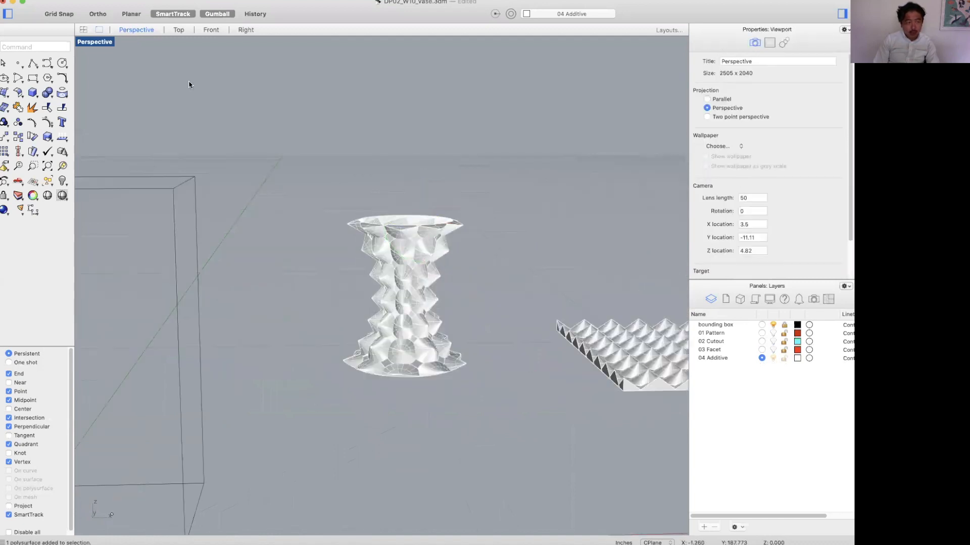
pyautogui.click(96, 43)
pyautogui.click(146, 229)
pyautogui.moveTo(508, 217); pyautogui.dragTo(351, 246, button='right')
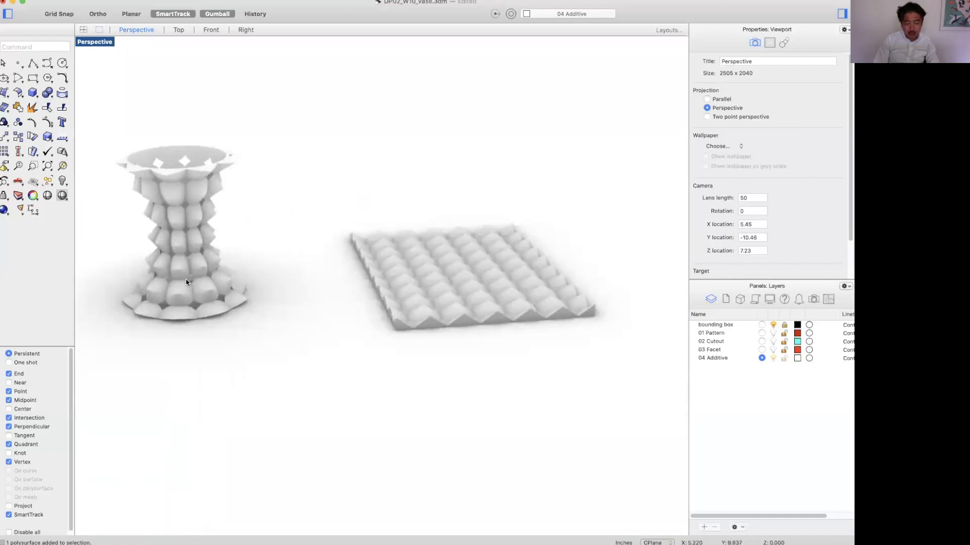
pyautogui.moveTo(440, 242); pyautogui.dragTo(375, 220, button='right')
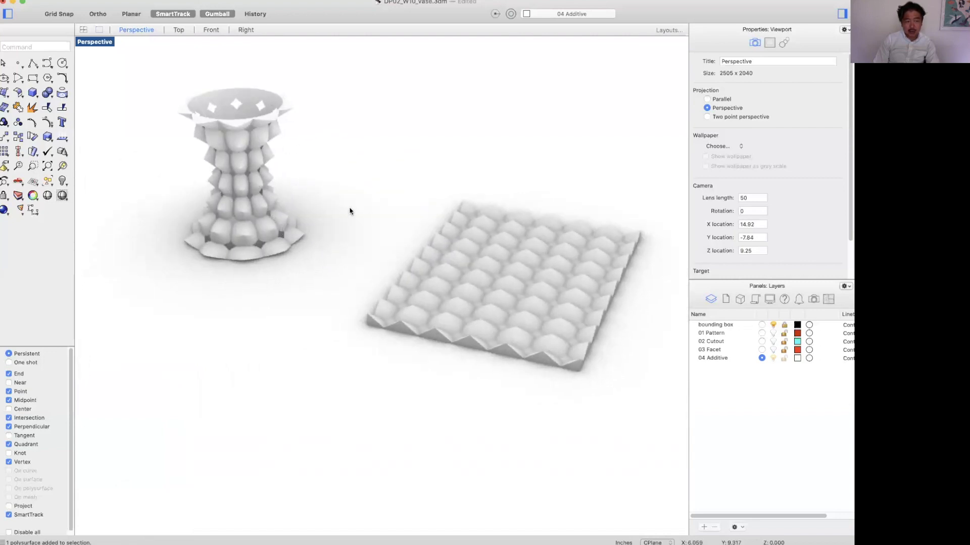
pyautogui.moveTo(329, 268); pyautogui.dragTo(290, 61, button='right')
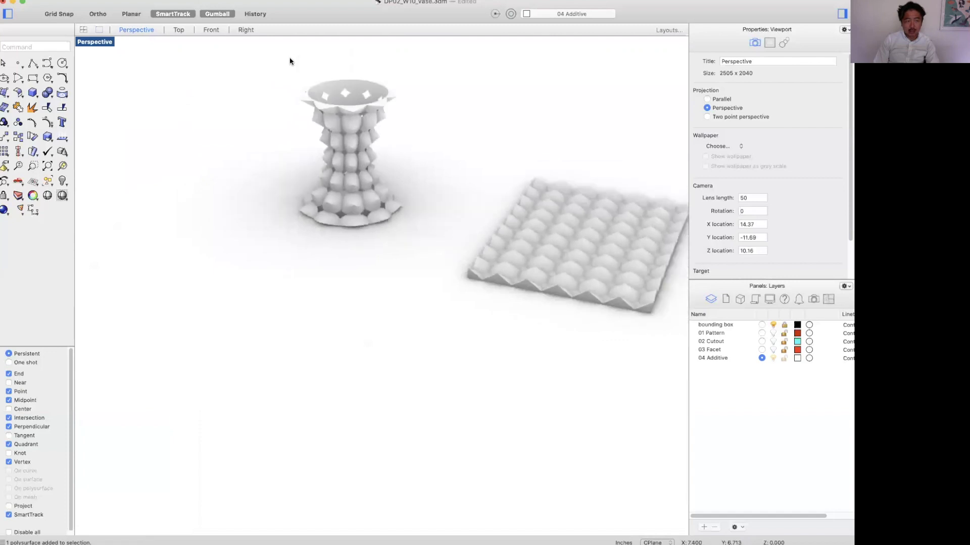
# In a maximized Front view, draw a degree 3 control-point curve bowing inward between the bounding box's upper-left and lower-left corners
pyautogui.doubleClick(106, 43)
pyautogui.click(241, 212)
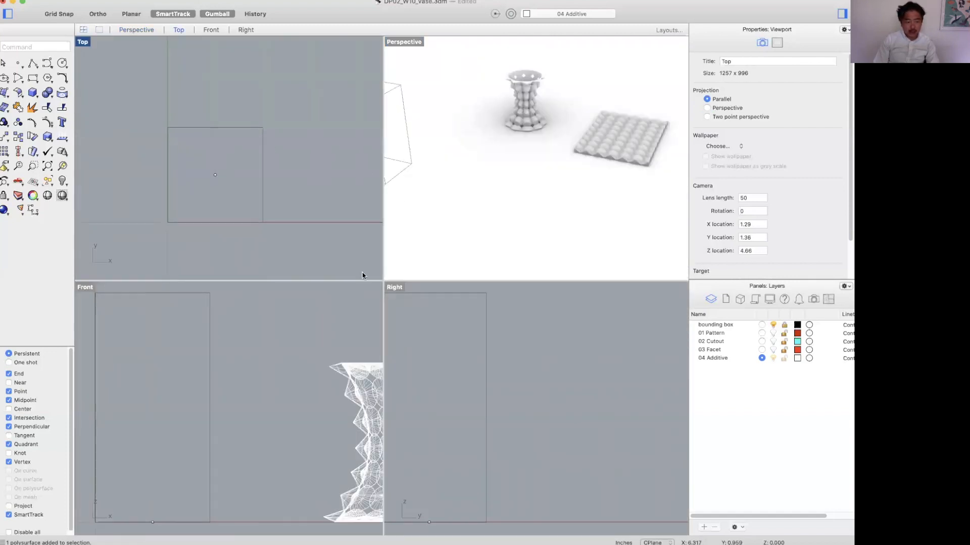
pyautogui.doubleClick(82, 288)
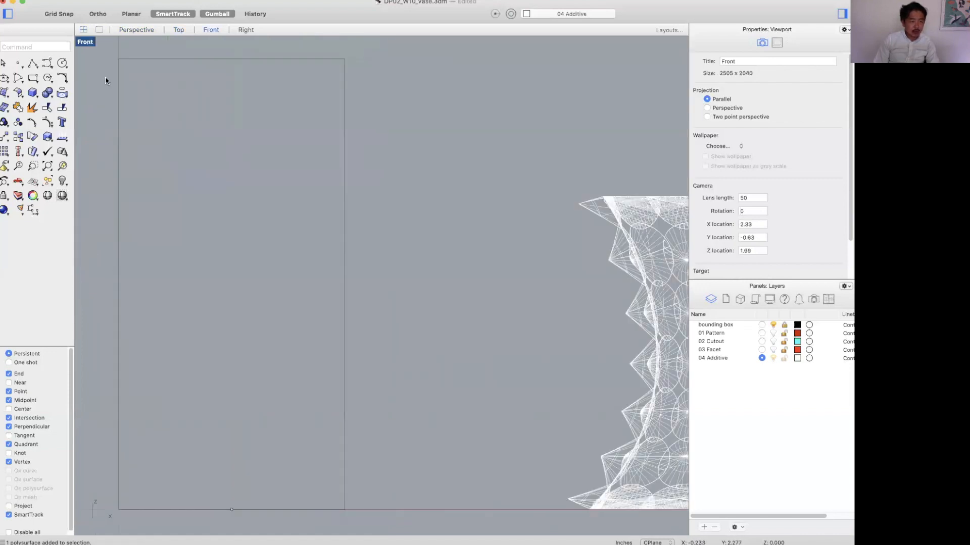
pyautogui.click(29, 60)
pyautogui.click(47, 63)
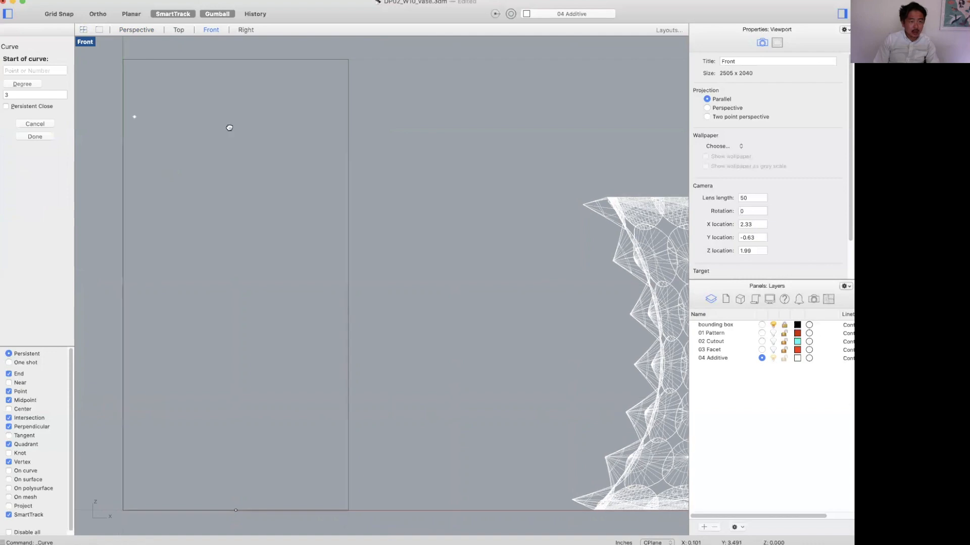
pyautogui.click(230, 70)
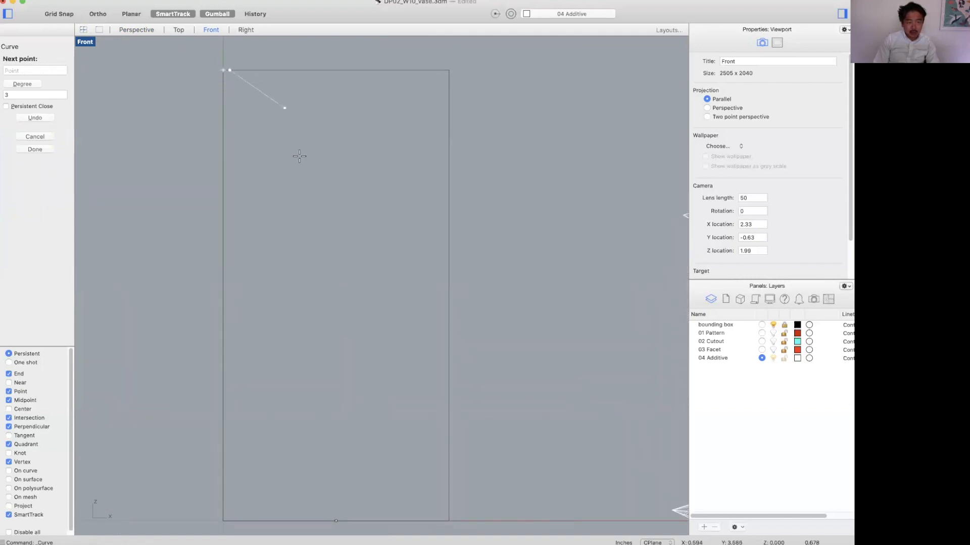
pyautogui.click(310, 191)
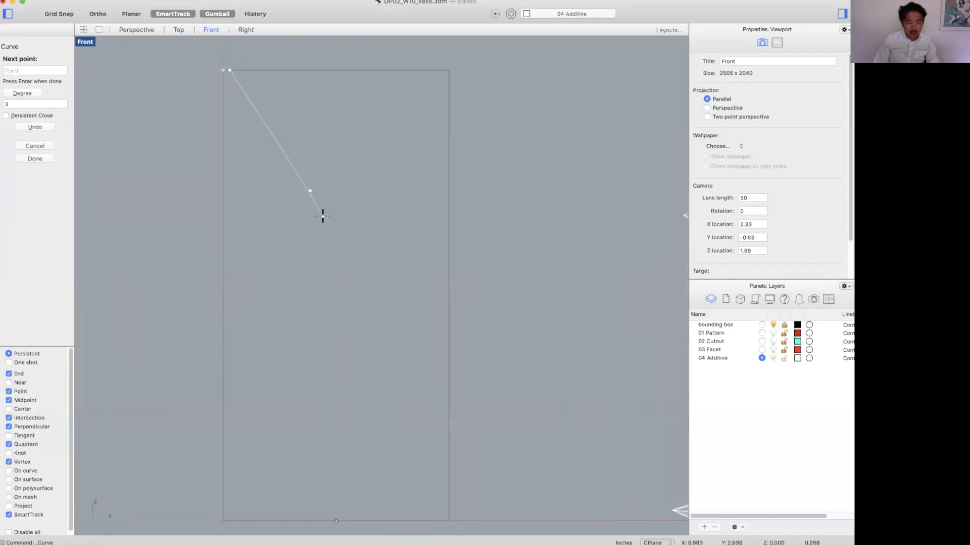
pyautogui.click(312, 378)
pyautogui.click(223, 510)
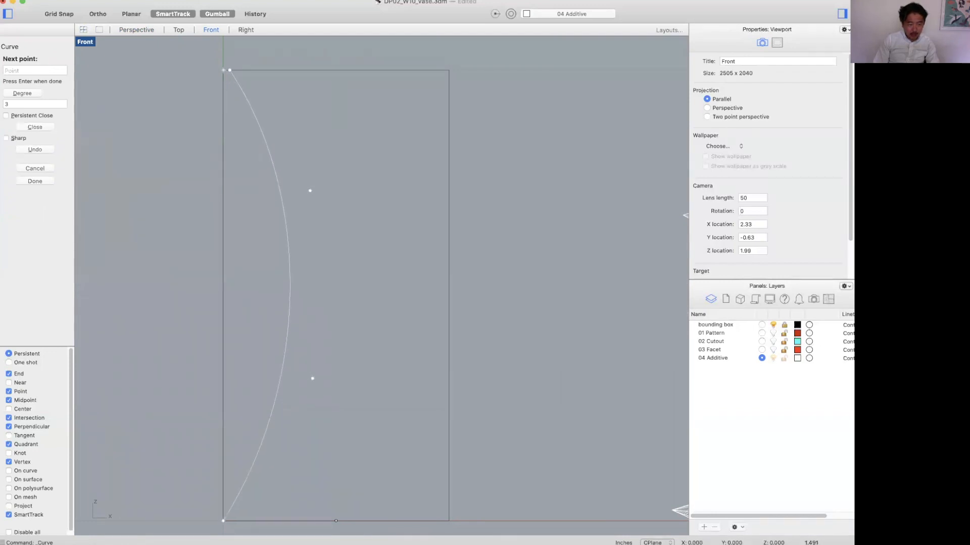
pyautogui.press('Return')
# Reshape the profile curve by moving its upper inner control point toward the bounding box's vertical centreline
pyautogui.click(297, 315)
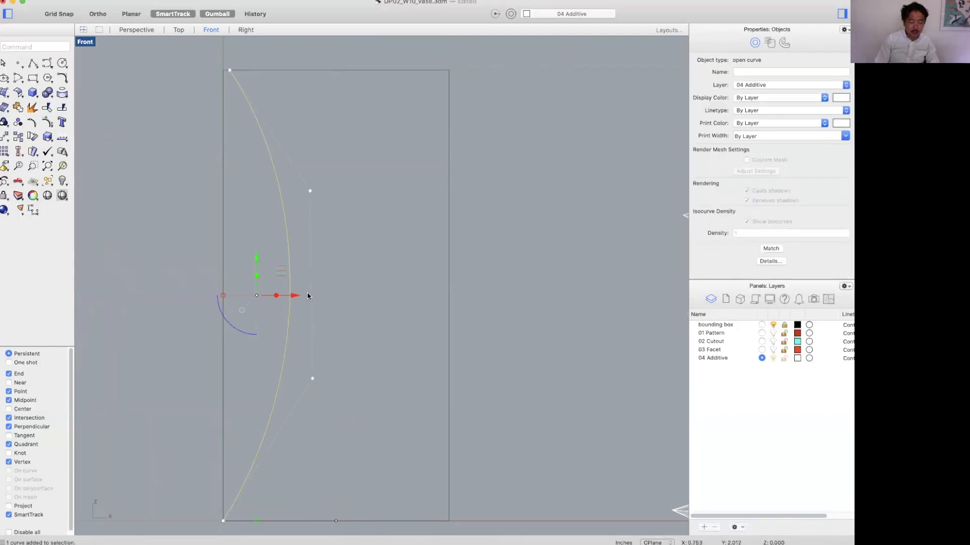
pyautogui.moveTo(203, 52); pyautogui.dragTo(280, 105)
pyautogui.moveTo(299, 125); pyautogui.dragTo(327, 162, button='right')
pyautogui.moveTo(288, 83); pyautogui.dragTo(331, 83)
pyautogui.moveTo(281, 205); pyautogui.dragTo(357, 249)
pyautogui.click(301, 108)
pyautogui.moveTo(301, 108); pyautogui.dragTo(256, 108)
pyautogui.moveTo(360, 272); pyautogui.dragTo(326, 208)
pyautogui.moveTo(375, 230); pyautogui.dragTo(400, 231)
pyautogui.moveTo(381, 319); pyautogui.dragTo(403, 251, button='right')
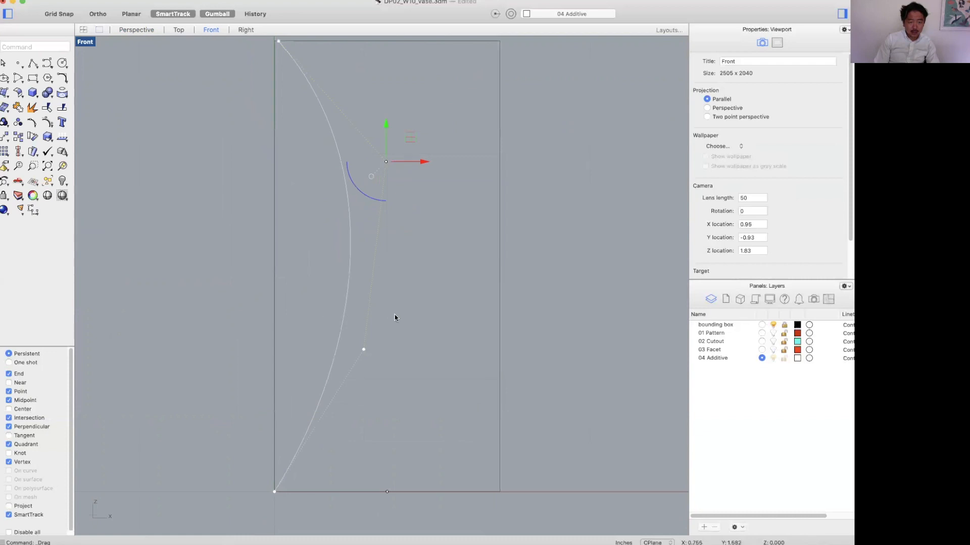
pyautogui.press('Escape')
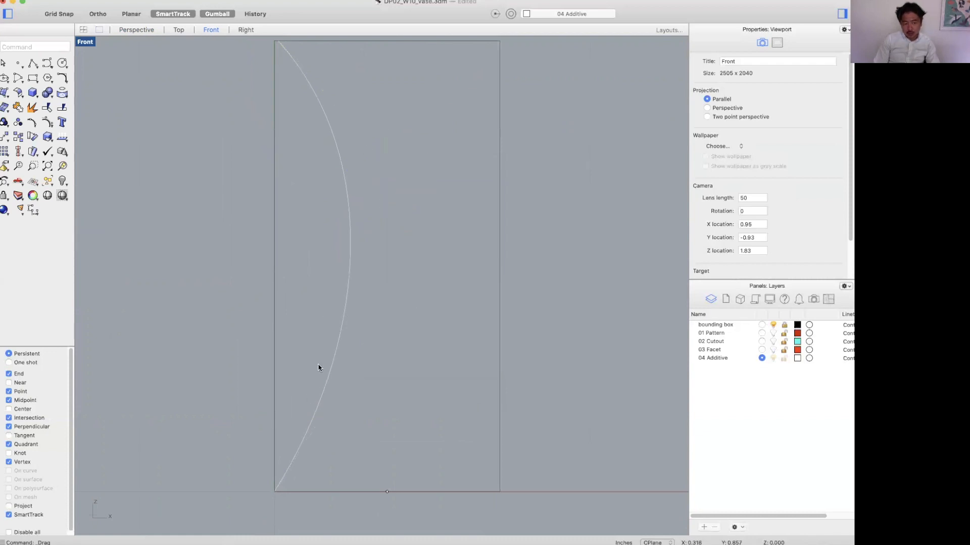
# Revolve the profile curve a full turn around the vertical centre axis of the bounding box
pyautogui.click(341, 337)
pyautogui.write('revolve')
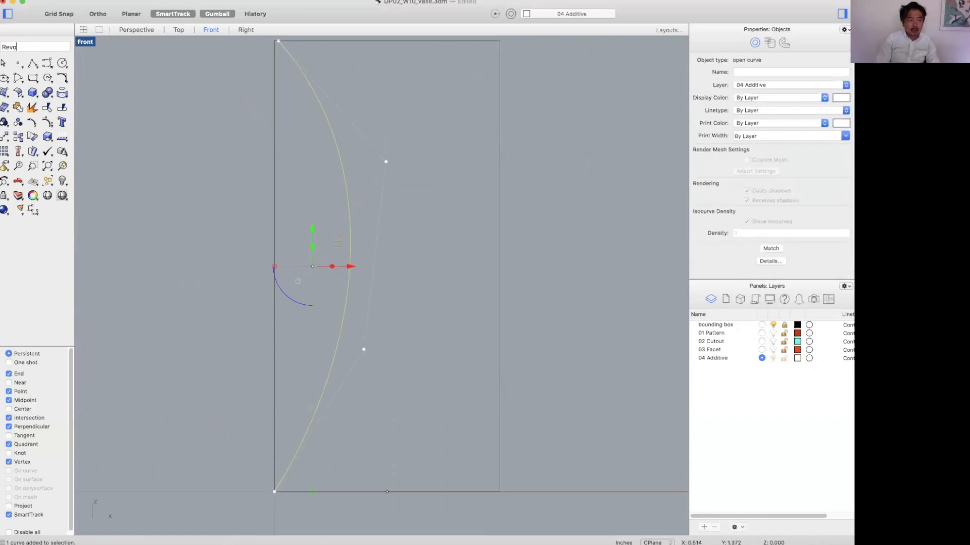
pyautogui.press('Return')
pyautogui.click(388, 40)
pyautogui.click(386, 169)
pyautogui.press('Return')
pyautogui.press('Return')
pyautogui.click(431, 186)
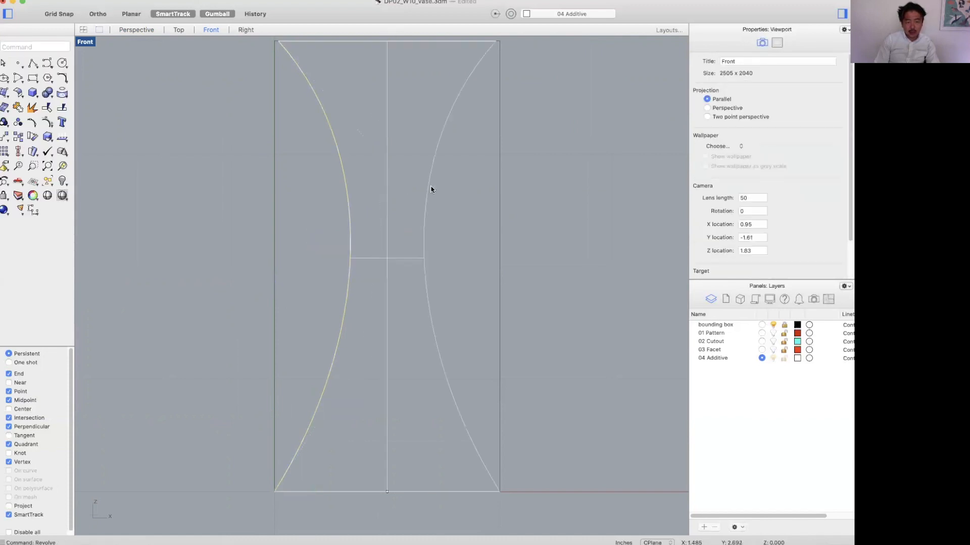
# Try to unroll the revolved vase surface with UnrollSrf
pyautogui.click(426, 186)
pyautogui.write('zs')
pyautogui.press('Return')
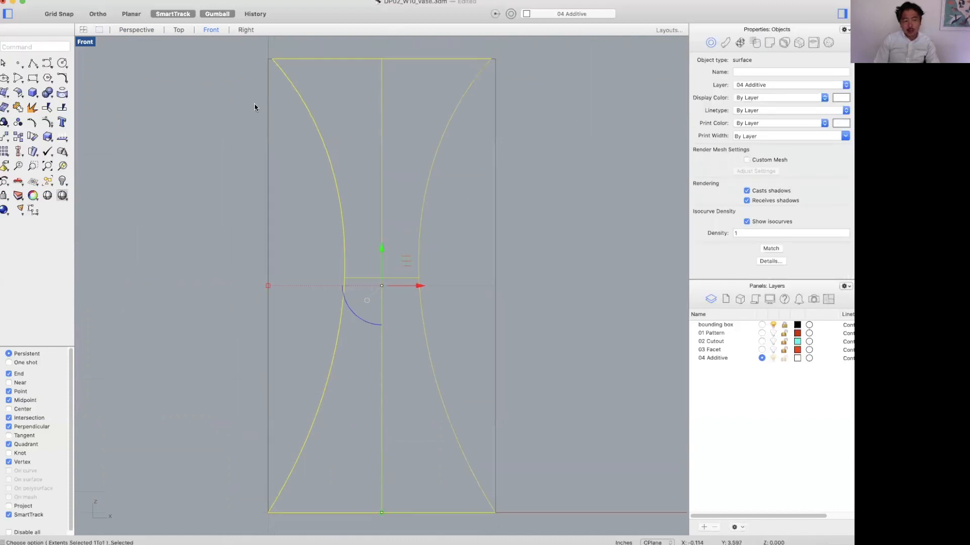
pyautogui.doubleClick(85, 43)
pyautogui.click(378, 157)
pyautogui.scroll(-6, 378, 159)
pyautogui.moveTo(483, 159)
pyautogui.keyDown('shift'); pyautogui.mouseDown(button='right')
pyautogui.moveTo(418, 152)
pyautogui.moveTo(469, 161)
pyautogui.mouseUp(button='right'); pyautogui.keyUp('shift')
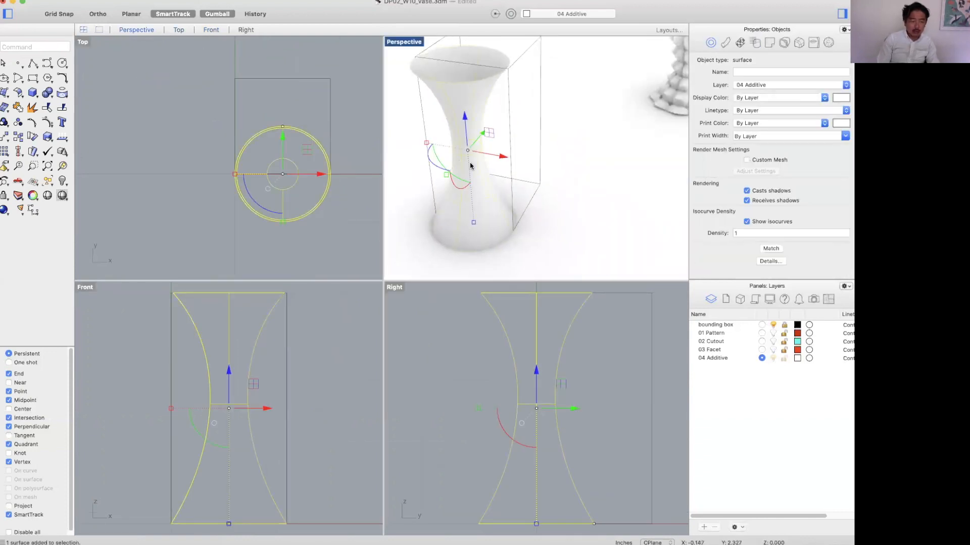
pyautogui.press('Return')
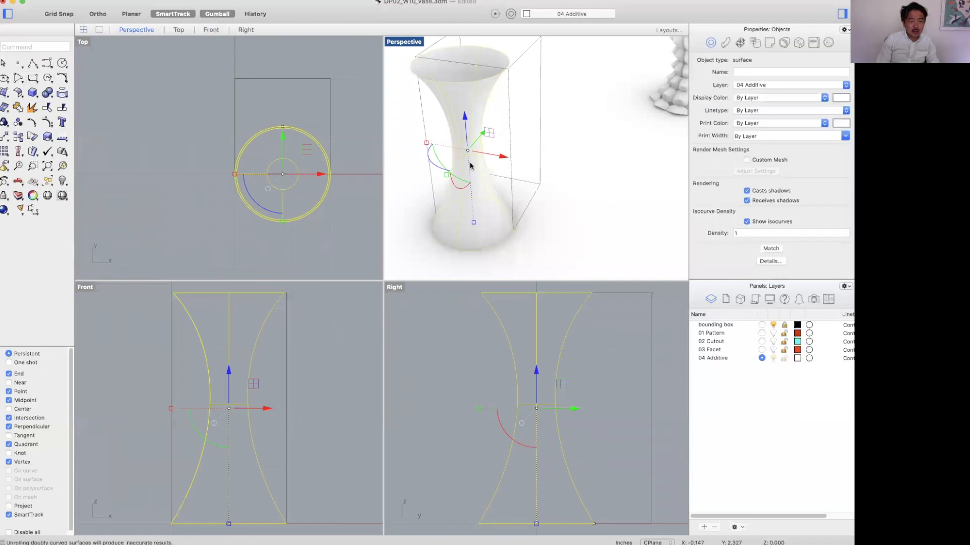
# Flatten the revolved vase surface with the Smash command, keeping Explode on and picking no curves to unroll
pyautogui.scroll(-1, 262, 180)
pyautogui.scroll(-1, 264, 180)
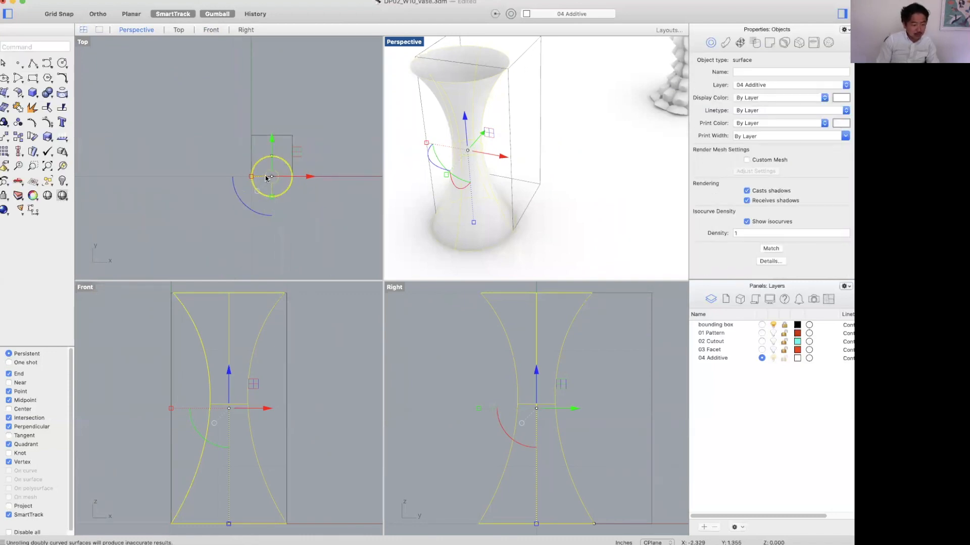
pyautogui.click(266, 177)
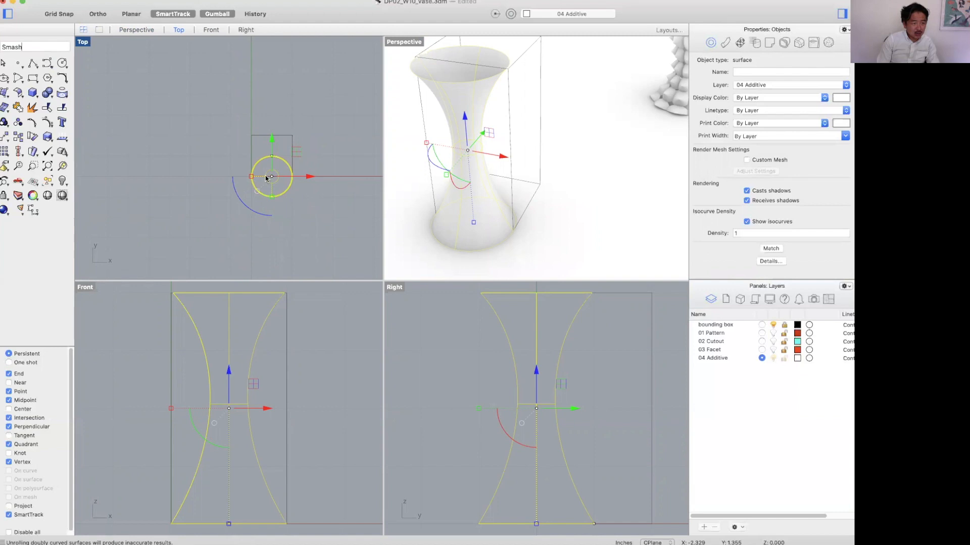
pyautogui.press('Return')
pyautogui.press('Return')
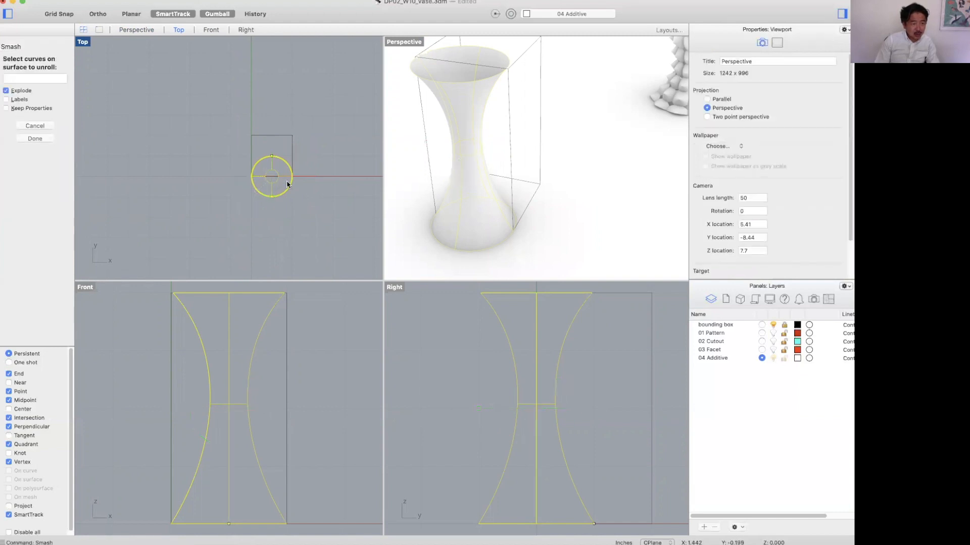
pyautogui.moveTo(478, 207); pyautogui.dragTo(513, 206, button='right')
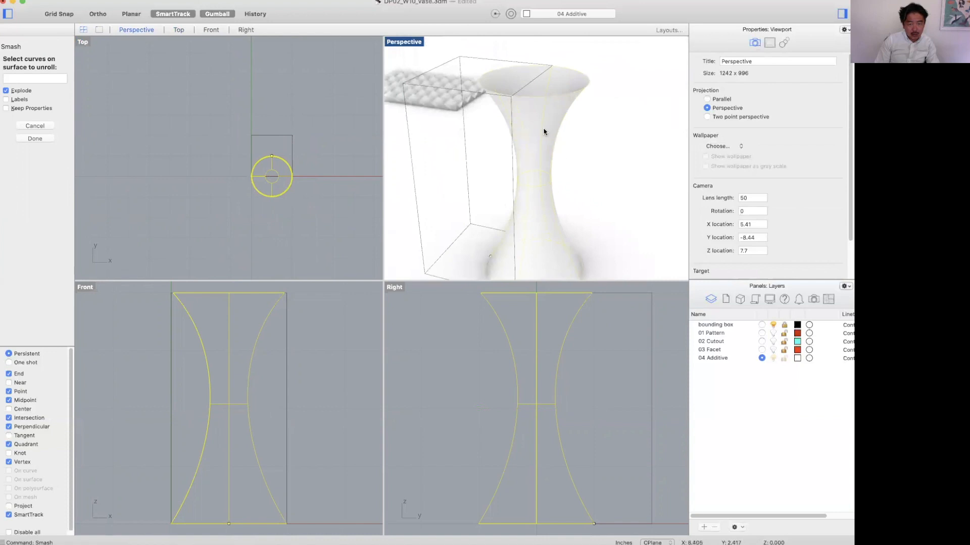
pyautogui.press('Return')
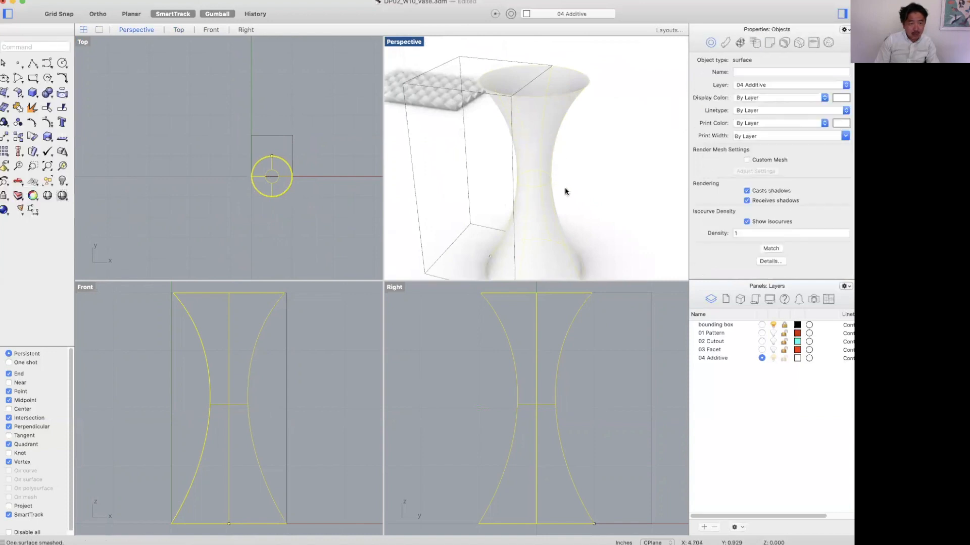
# In the Top view, move the smashed surface clear of the vase, to its positive X side
pyautogui.click(331, 115)
pyautogui.moveTo(333, 115); pyautogui.dragTo(241, 135, button='right')
pyautogui.click(244, 136)
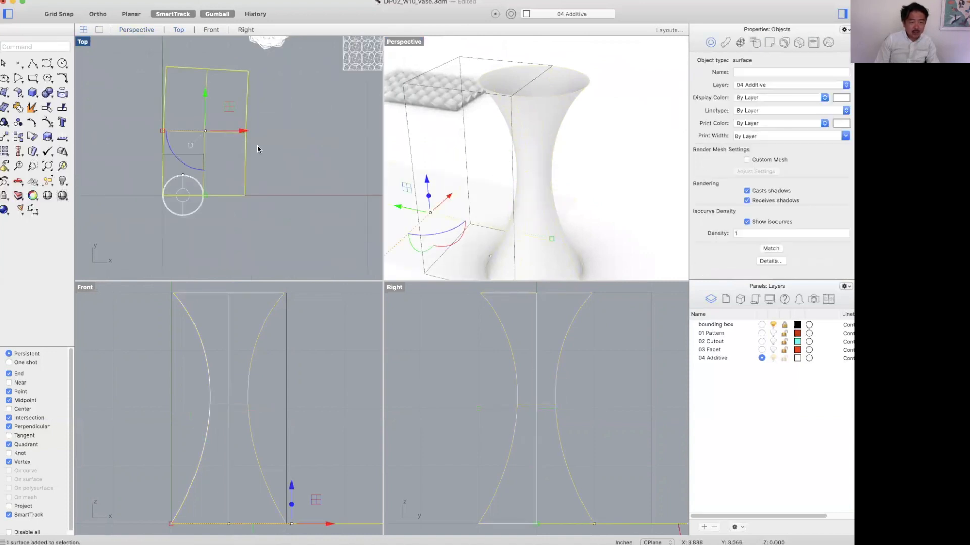
pyautogui.moveTo(180, 161); pyautogui.dragTo(321, 125)
pyautogui.press('super+z')
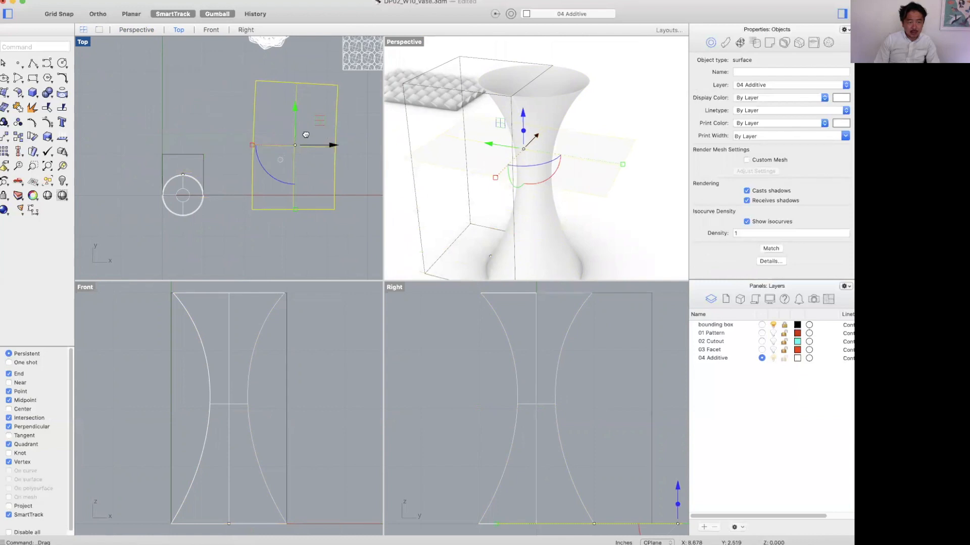
pyautogui.moveTo(364, 148); pyautogui.dragTo(317, 145, button='right')
pyautogui.click(316, 145)
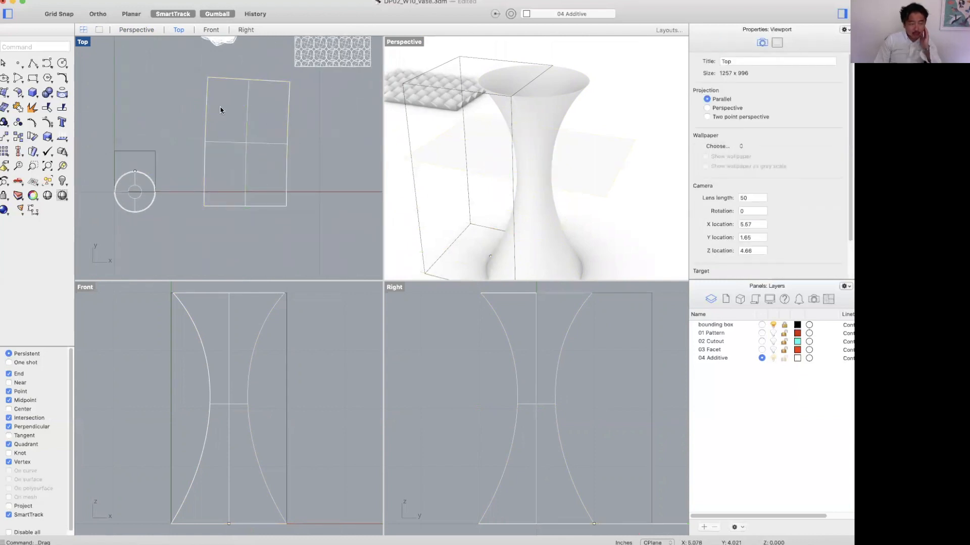
# Draw a rectangle between the smashed surface's upper-left and lower-right corners, and delete the smashed surface
pyautogui.doubleClick(83, 41)
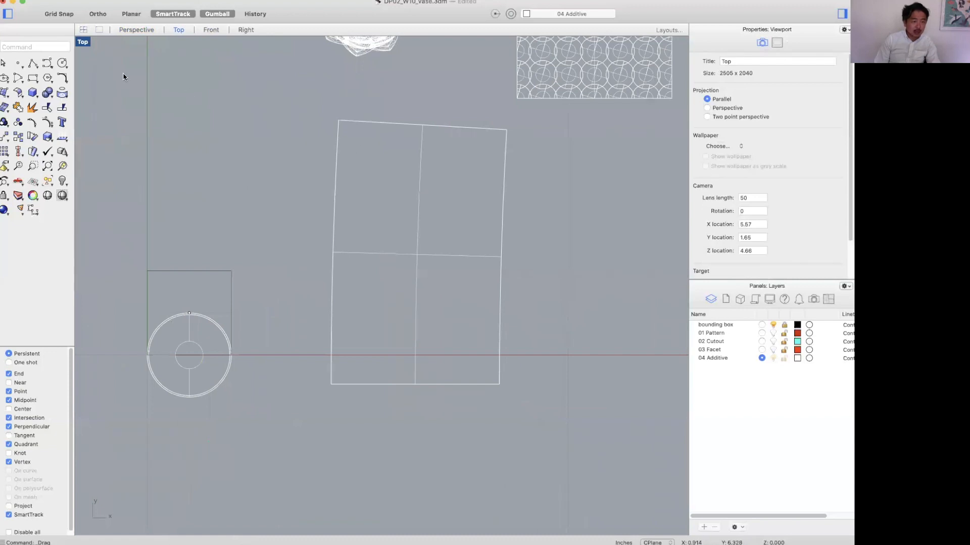
pyautogui.click(32, 79)
pyautogui.click(338, 121)
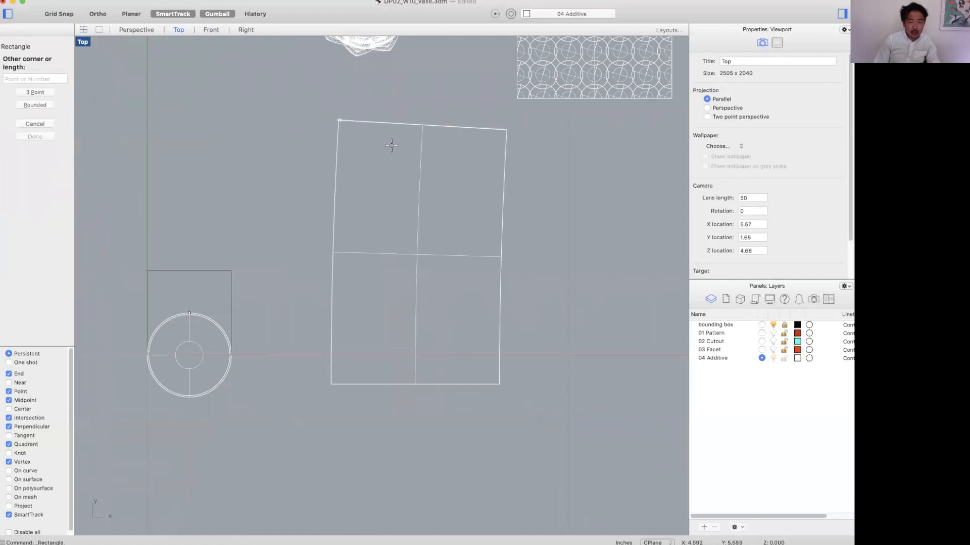
pyautogui.click(500, 382)
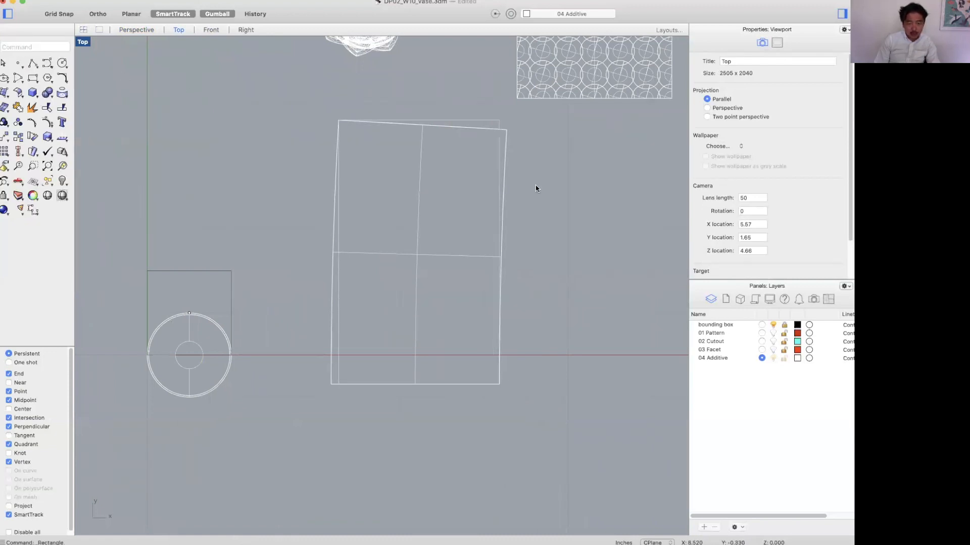
pyautogui.click(507, 144)
pyautogui.press('Delete')
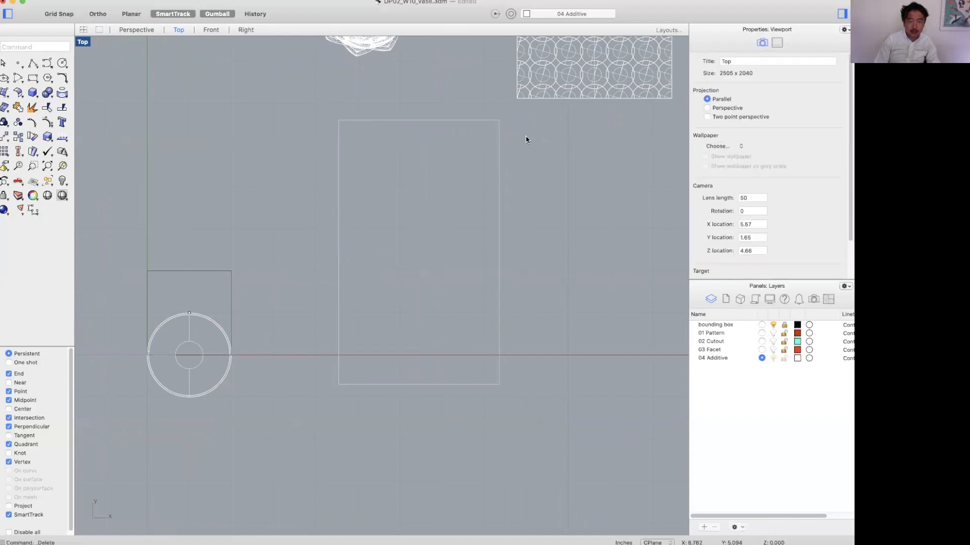
# Shift the rectangle slightly downward in the Top view and fill it with a planar surface using PlanarSrf
pyautogui.moveTo(469, 121); pyautogui.dragTo(473, 153)
pyautogui.click(549, 178)
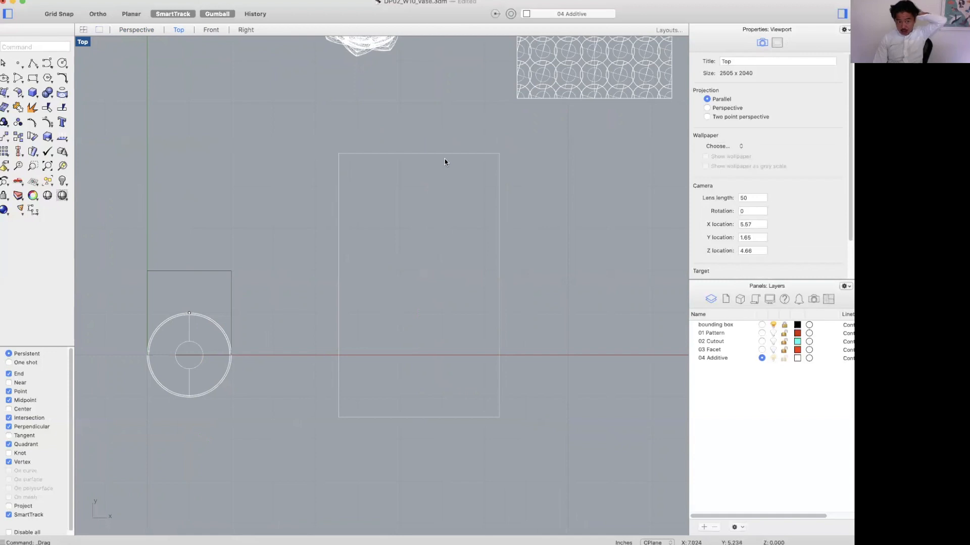
pyautogui.click(392, 154)
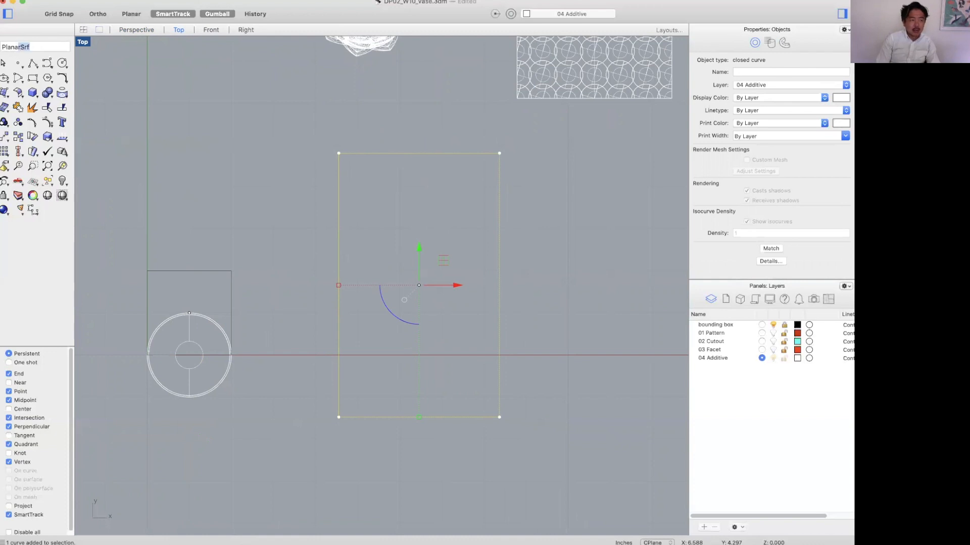
pyautogui.press('Return')
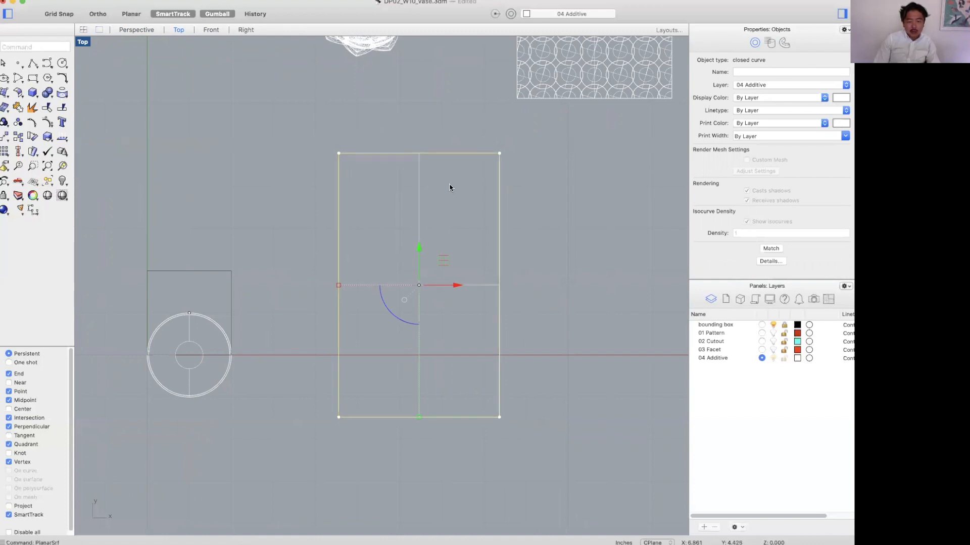
# Delete the rectangle outline curve, keeping the planar surface
pyautogui.click(458, 153)
pyautogui.click(495, 171)
pyautogui.press('Delete')
pyautogui.click(494, 154)
pyautogui.click(515, 182)
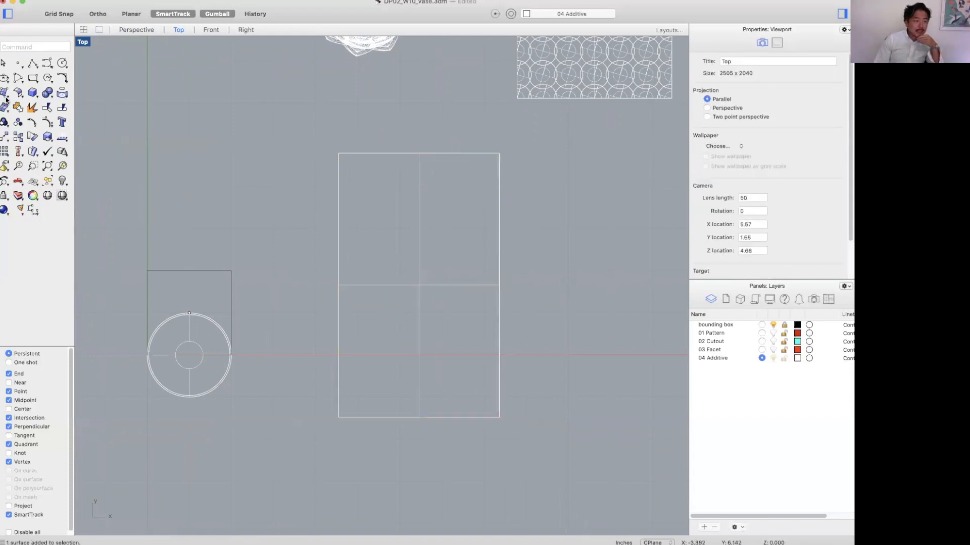
# Create a small solid vertical cone centred on the planar surface's lower-left corner, picking its height in the Right view
pyautogui.click(36, 96)
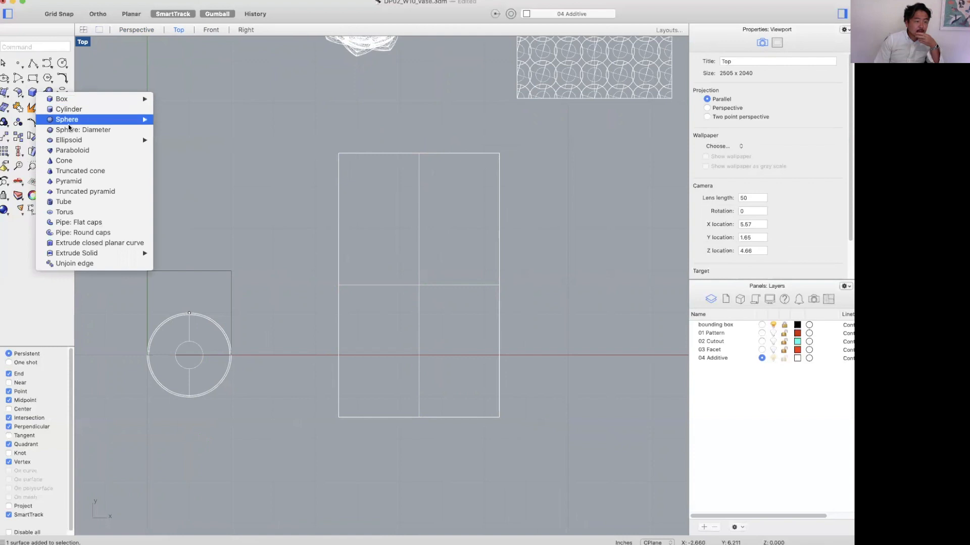
pyautogui.click(76, 161)
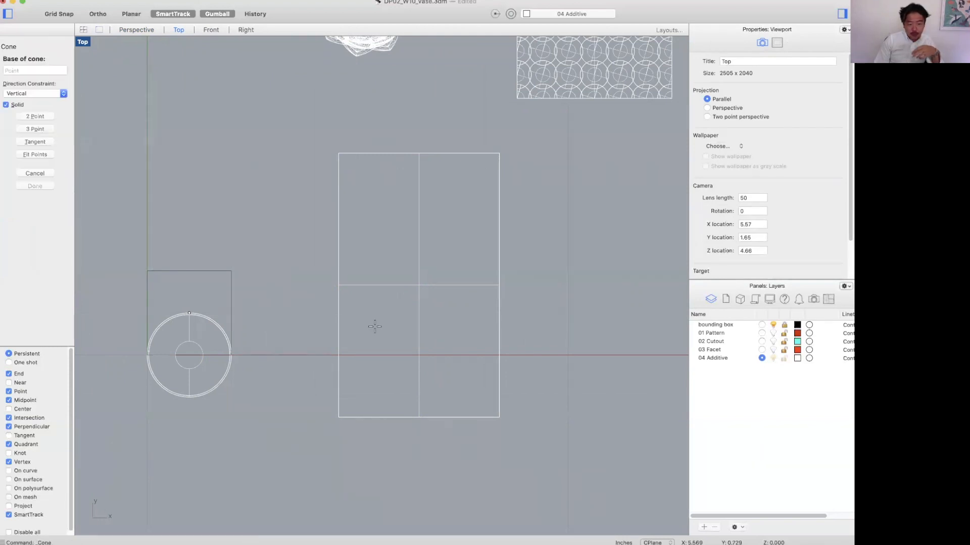
pyautogui.scroll(5, 367, 424)
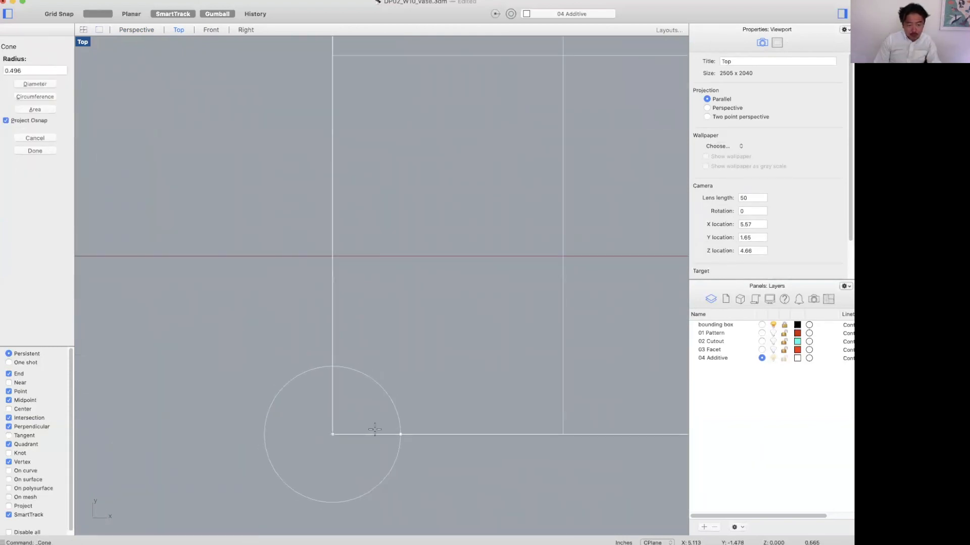
pyautogui.click(370, 408)
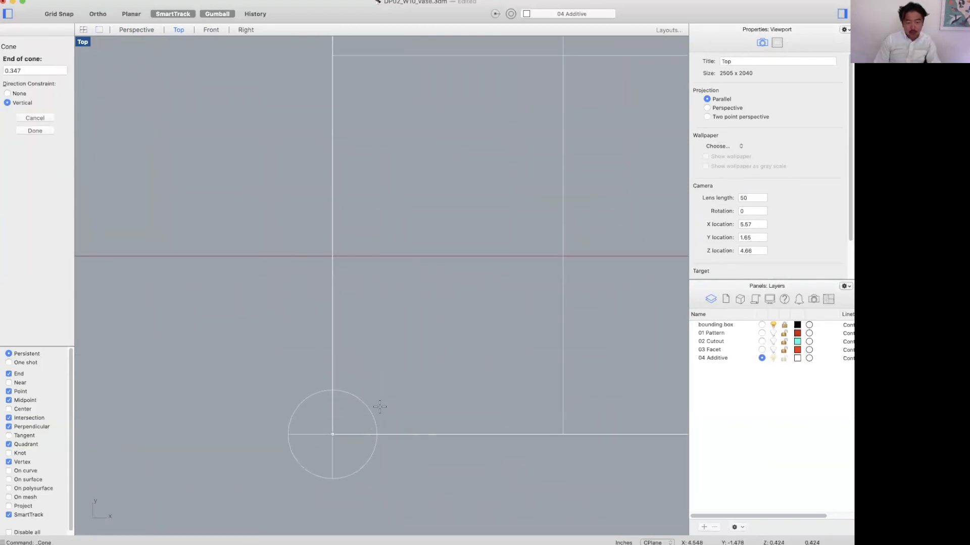
pyautogui.doubleClick(81, 41)
pyautogui.scroll(8, 484, 416)
pyautogui.click(472, 460)
pyautogui.scroll(-3, 366, 182)
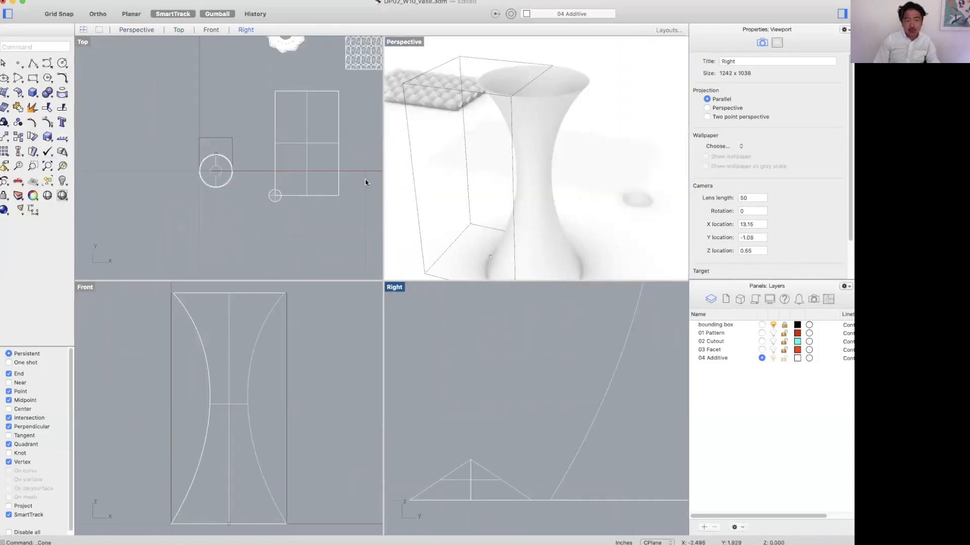
# Set the Perspective view to Shaded display and frame the planar surface together with the cone
pyautogui.moveTo(589, 149); pyautogui.dragTo(435, 26, button='right')
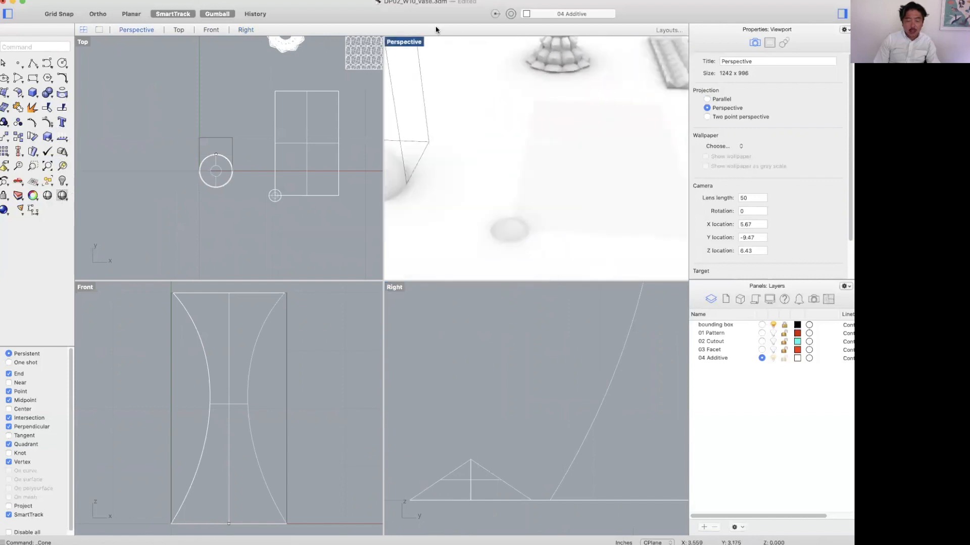
pyautogui.click(393, 42)
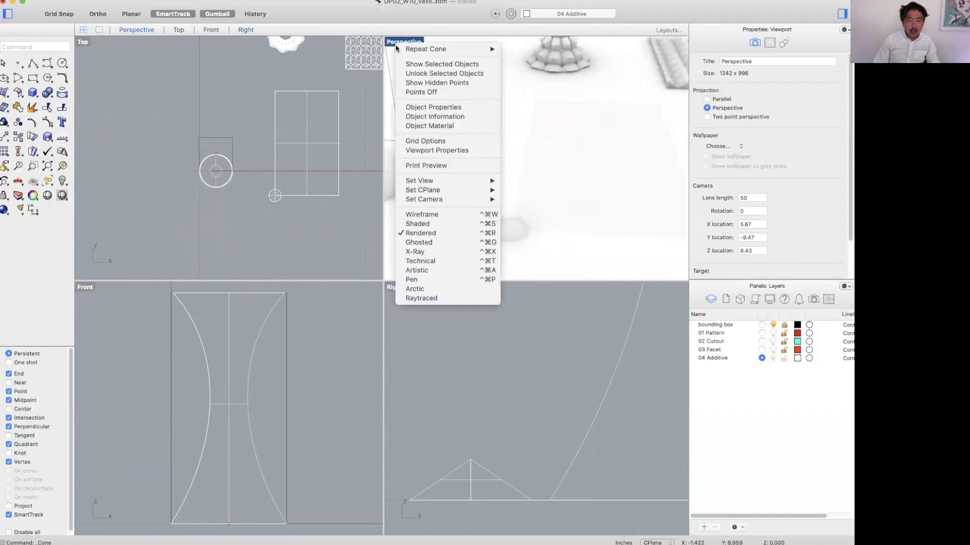
pyautogui.click(434, 227)
pyautogui.moveTo(501, 176); pyautogui.dragTo(577, 225, button='right')
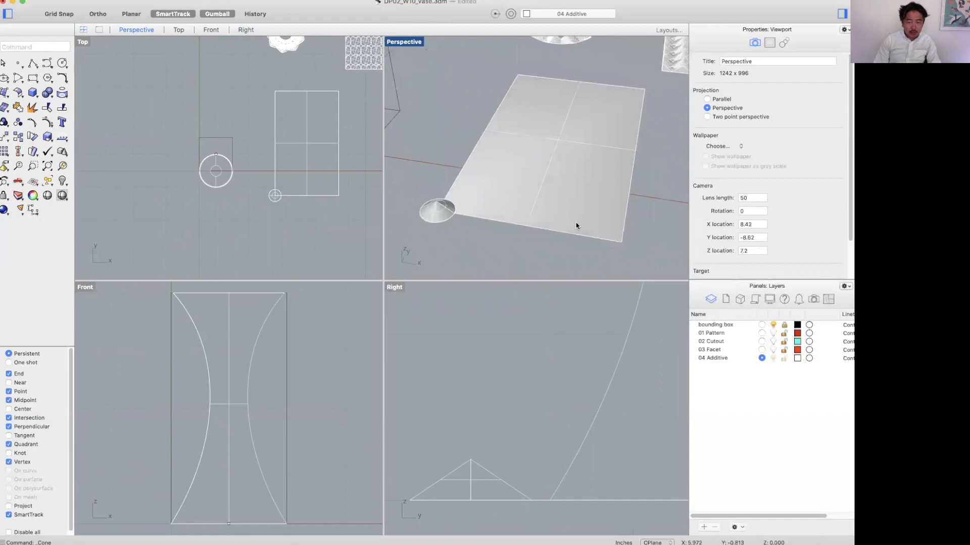
pyautogui.moveTo(598, 119); pyautogui.dragTo(571, 128, button='right')
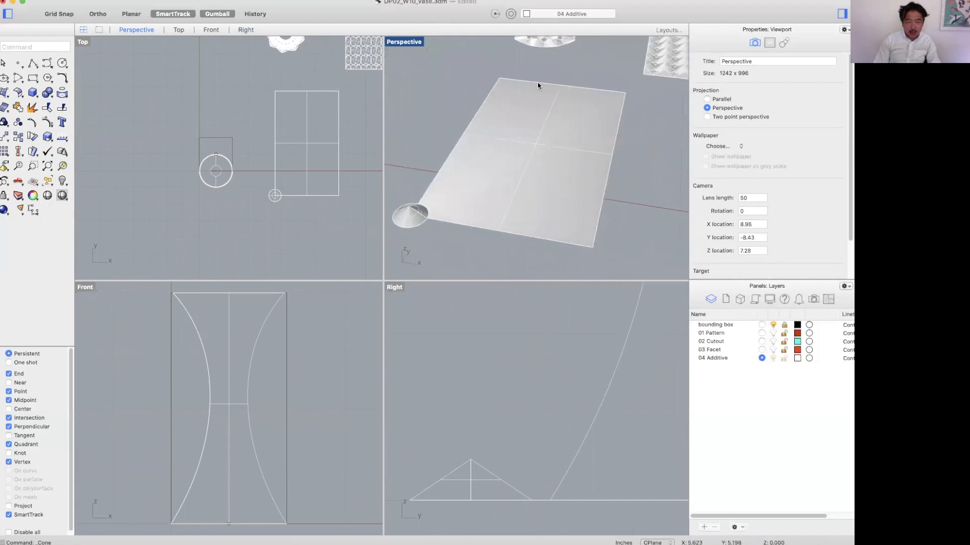
pyautogui.moveTo(537, 83); pyautogui.dragTo(482, 74, button='right')
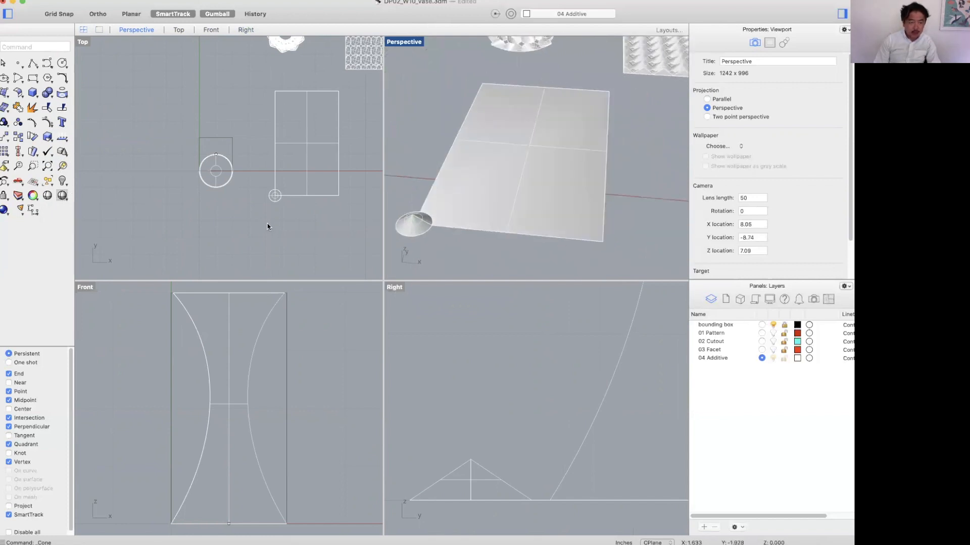
# Scale the cone down uniformly about its centre
pyautogui.scroll(4, 268, 228)
pyautogui.click(221, 194)
pyautogui.moveTo(190, 192); pyautogui.dragTo(204, 190)
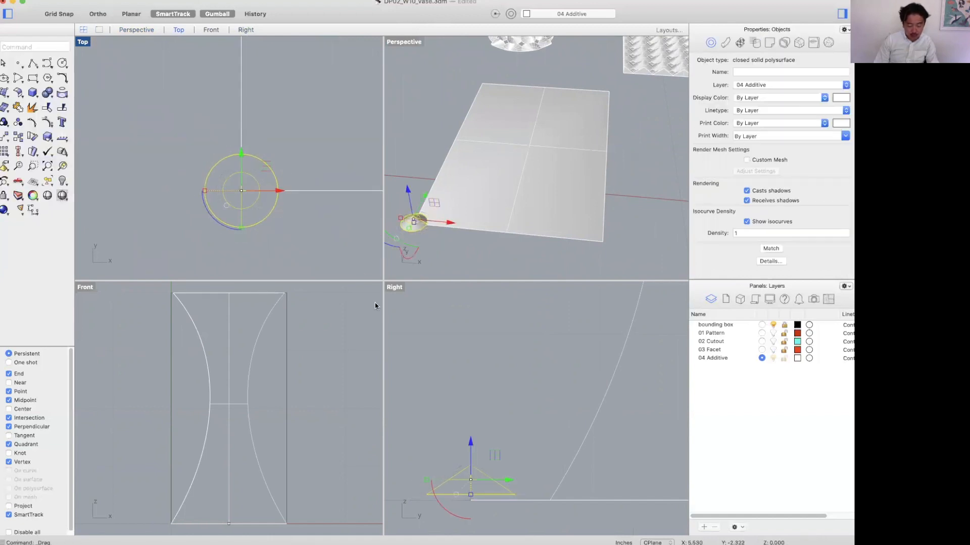
# Try to move the cone's base centre onto the planar surface in the Right view, and undo the move
pyautogui.write('m')
pyautogui.press('Return')
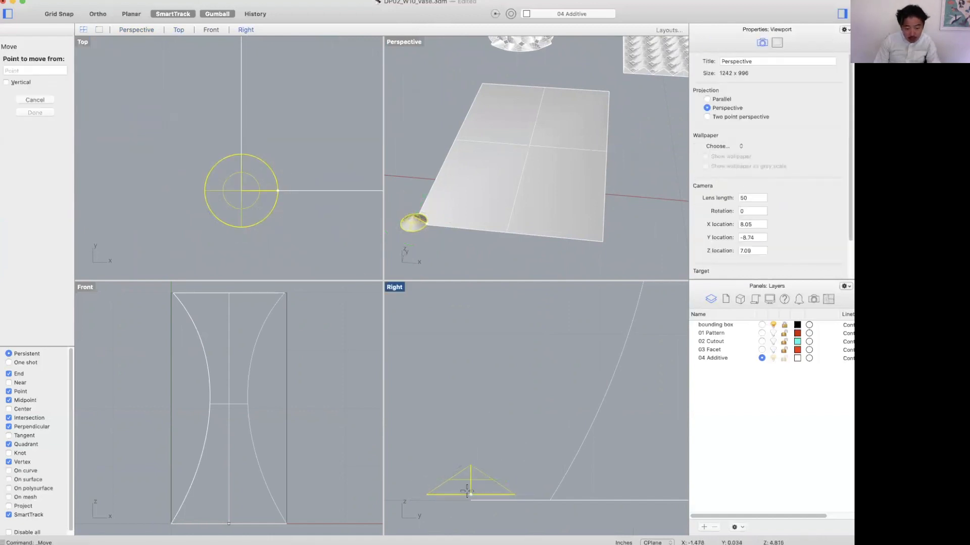
pyautogui.click(470, 495)
pyautogui.click(470, 500)
pyautogui.scroll(-2, 286, 237)
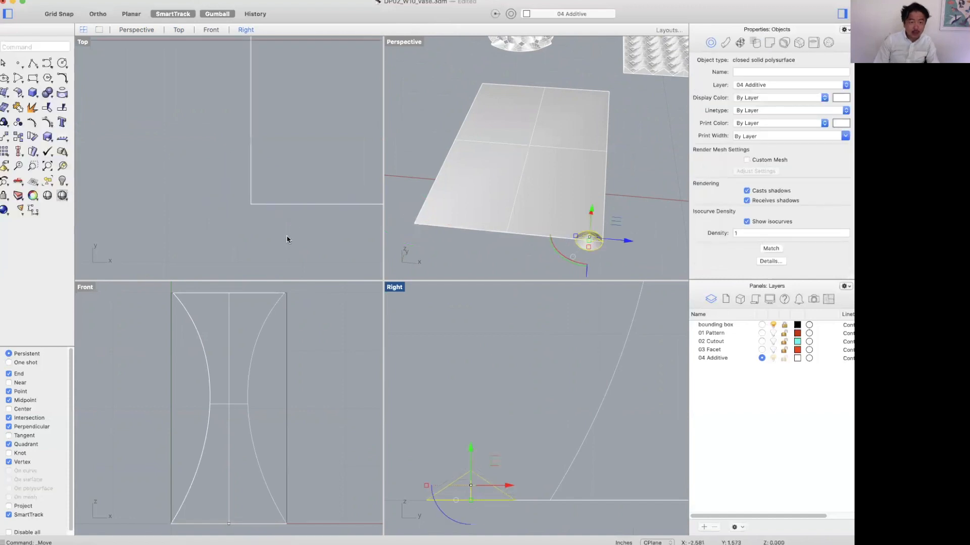
pyautogui.press('super+z')
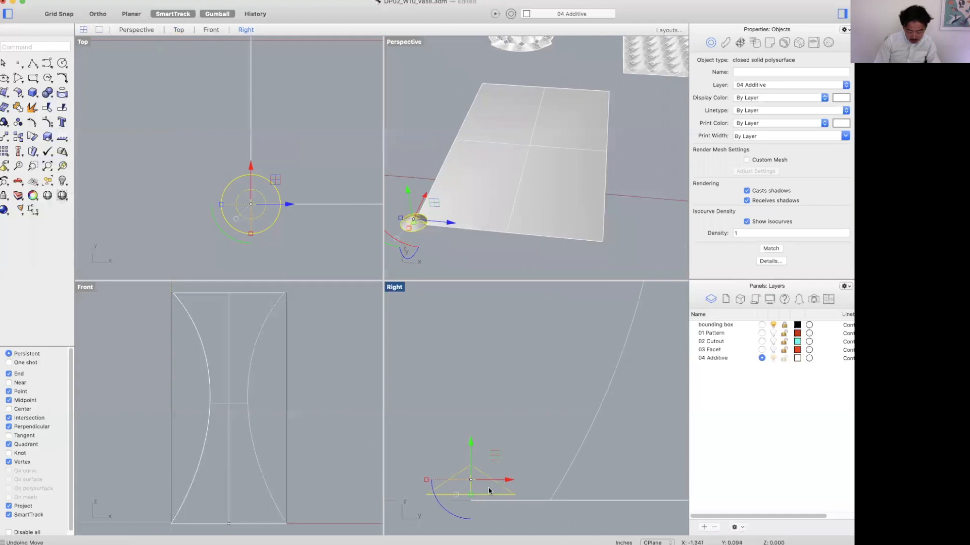
# With Project snapping on, move the cone vertically so its base centre sits level with the planar surface
pyautogui.write('m')
pyautogui.press('Return')
pyautogui.click(470, 495)
pyautogui.click(471, 501)
# Copy the cone once horizontally in the Top view so the copy slightly overlaps the original
pyautogui.scroll(-7, 217, 204)
pyautogui.hscroll(1, 237, 206)
pyautogui.write('copy')
pyautogui.press('Return')
pyautogui.scroll(8, 219, 216)
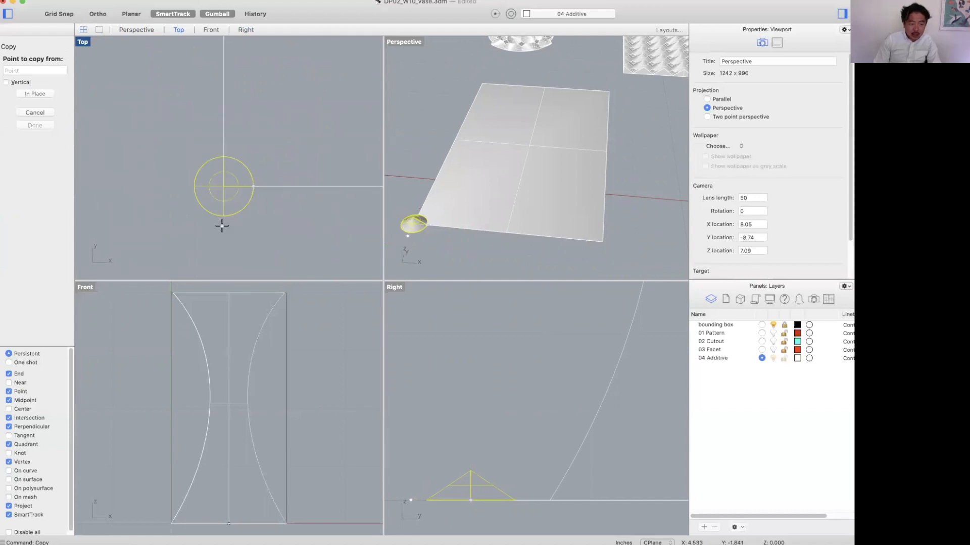
pyautogui.click(222, 226)
pyautogui.press('shift')
pyautogui.click(273, 230)
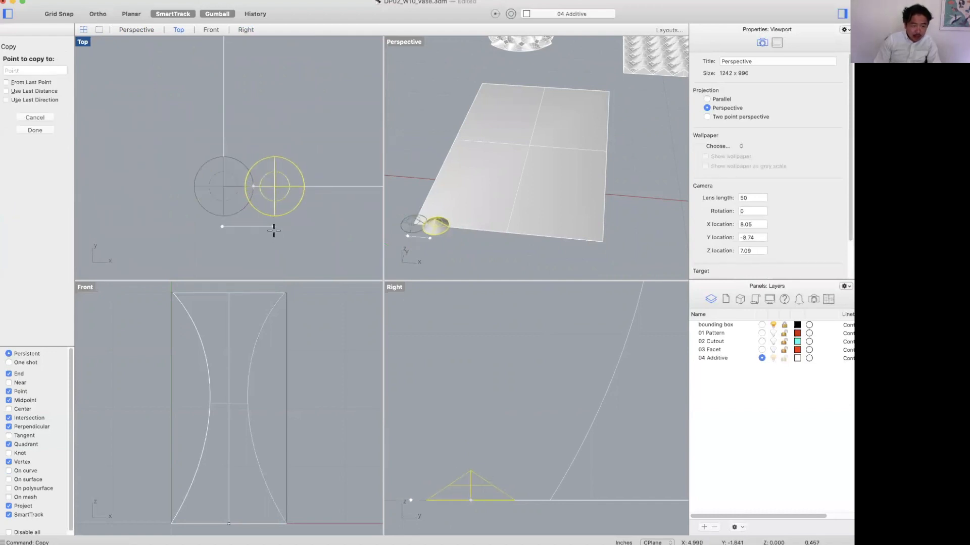
pyautogui.press('Return')
# Copy the second cone four times along the surface's lower edge, using the centre-to-centre distance of the first two cones as spacing
pyautogui.click(282, 214)
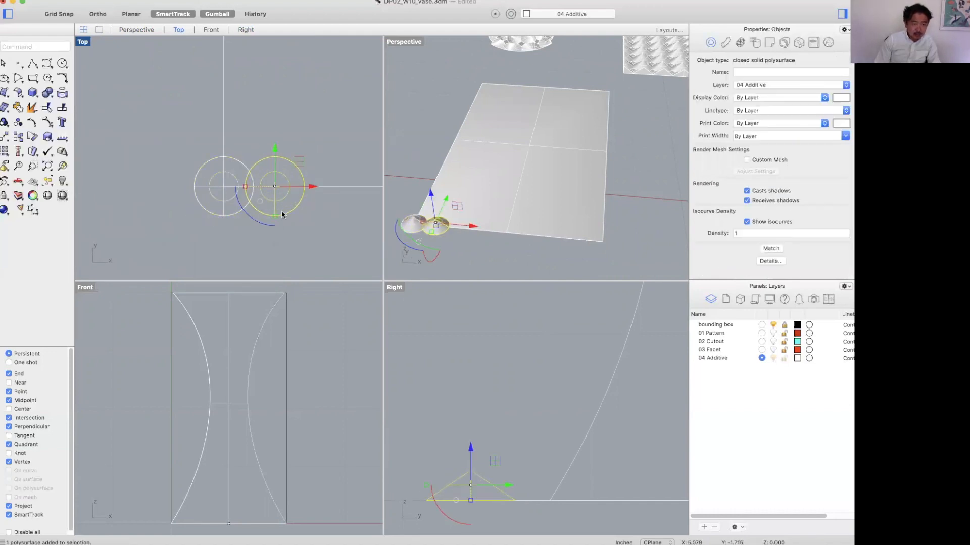
pyautogui.write('copy')
pyautogui.press('Return')
pyautogui.click(218, 185)
pyautogui.click(275, 186)
pyautogui.click(329, 184)
pyautogui.moveTo(329, 184); pyautogui.dragTo(200, 197, button='right')
pyautogui.click(246, 200)
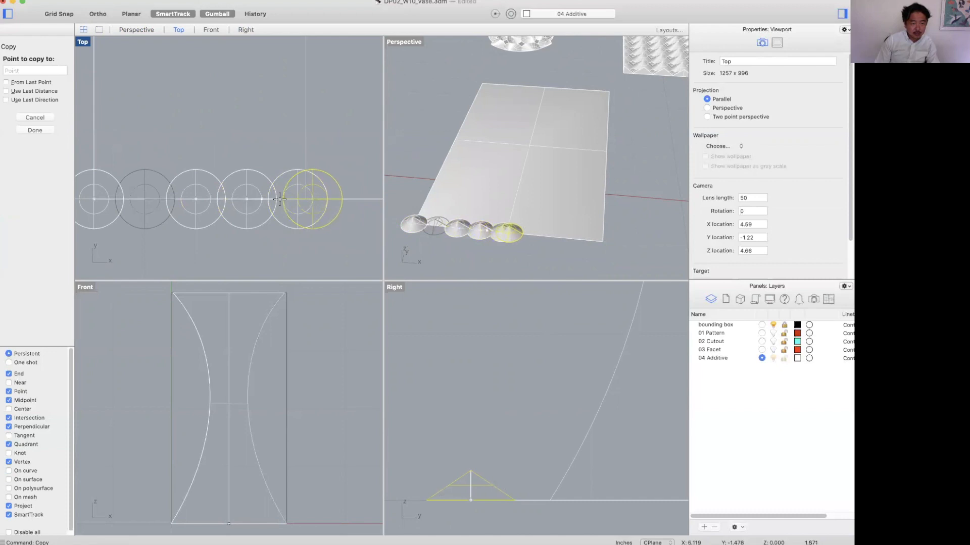
pyautogui.click(298, 199)
pyautogui.press('Return')
# Copy the last four cones of the row along the edge at the same overlap, extending the row past the surface's corner
pyautogui.moveTo(355, 251); pyautogui.dragTo(195, 210)
pyautogui.press('Return')
pyautogui.click(145, 200)
pyautogui.scroll(-2, 96, 210)
pyautogui.click(225, 205)
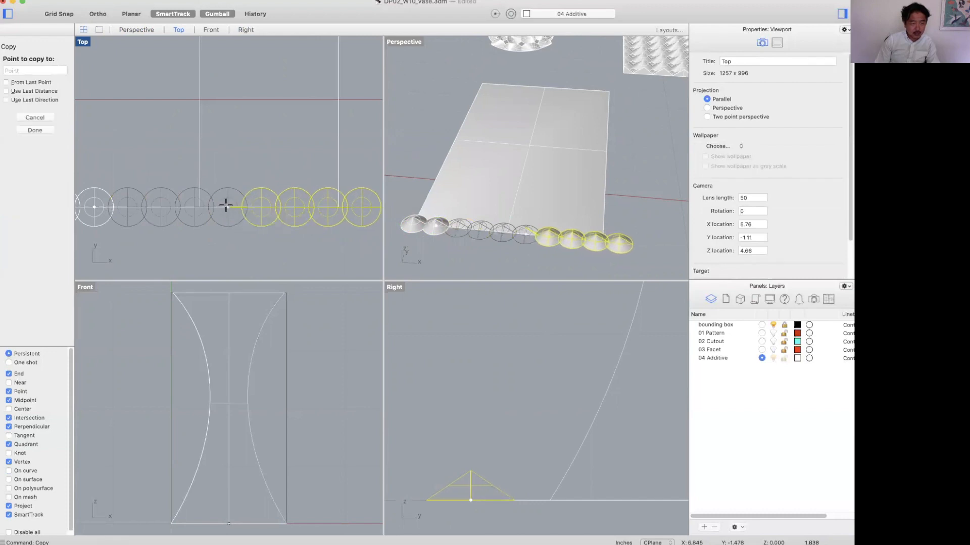
pyautogui.press('Return')
# Delete the surplus cone at the end of the row that lies beyond the surface's side edge
pyautogui.click(372, 234)
pyautogui.click(368, 212)
pyautogui.scroll(-3, 374, 216)
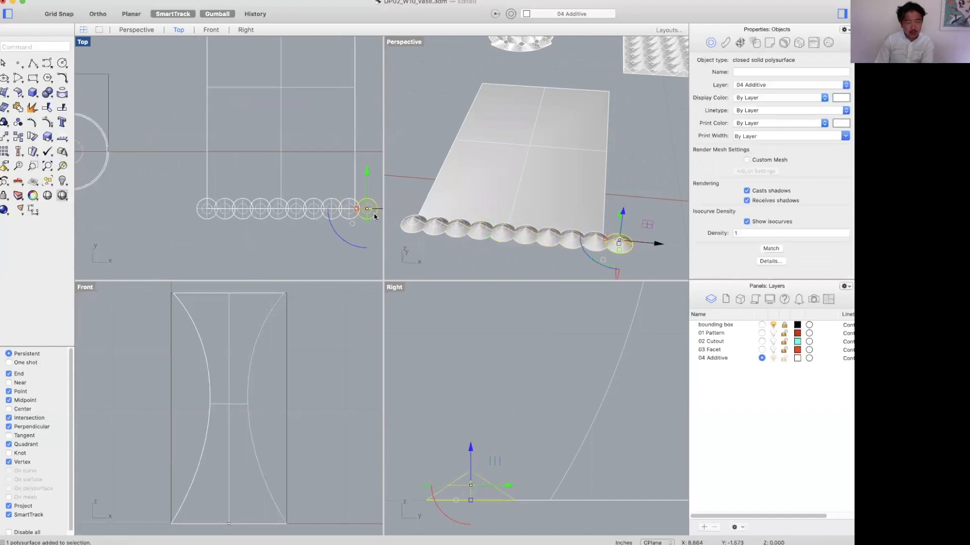
pyautogui.press('Delete')
# Copy the whole row of nine cones once straight up in the Top view with a slight overlap
pyautogui.moveTo(177, 187); pyautogui.dragTo(373, 235)
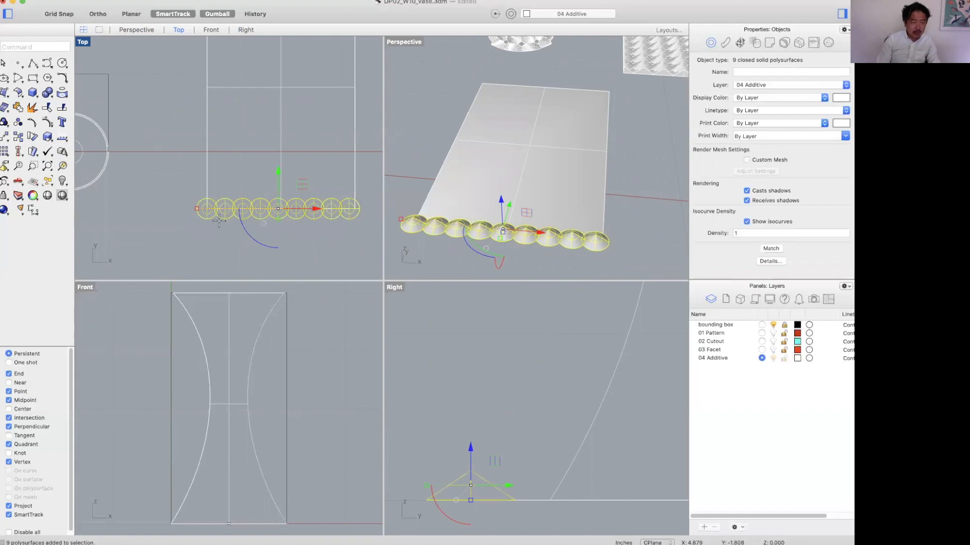
pyautogui.press('Return')
pyautogui.scroll(3, 176, 219)
pyautogui.click(176, 220)
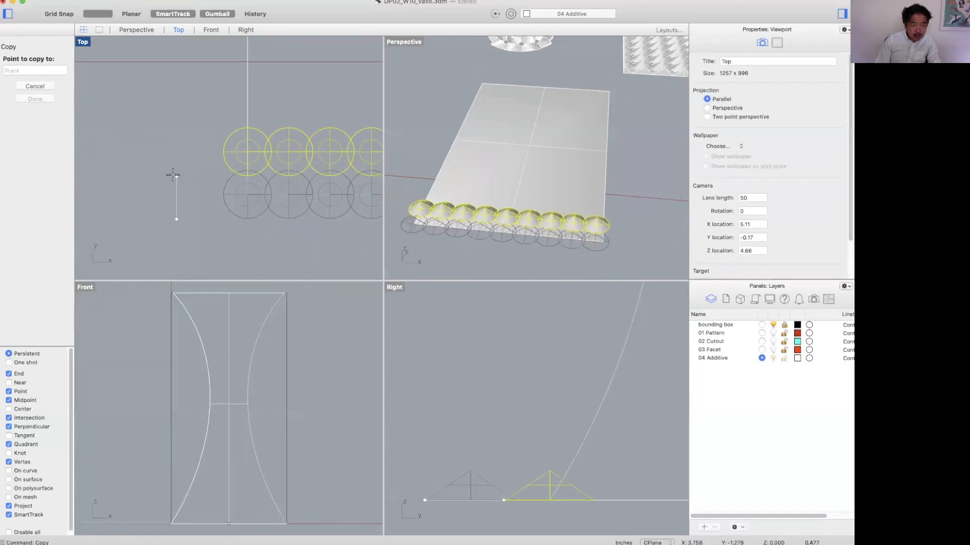
pyautogui.click(176, 175)
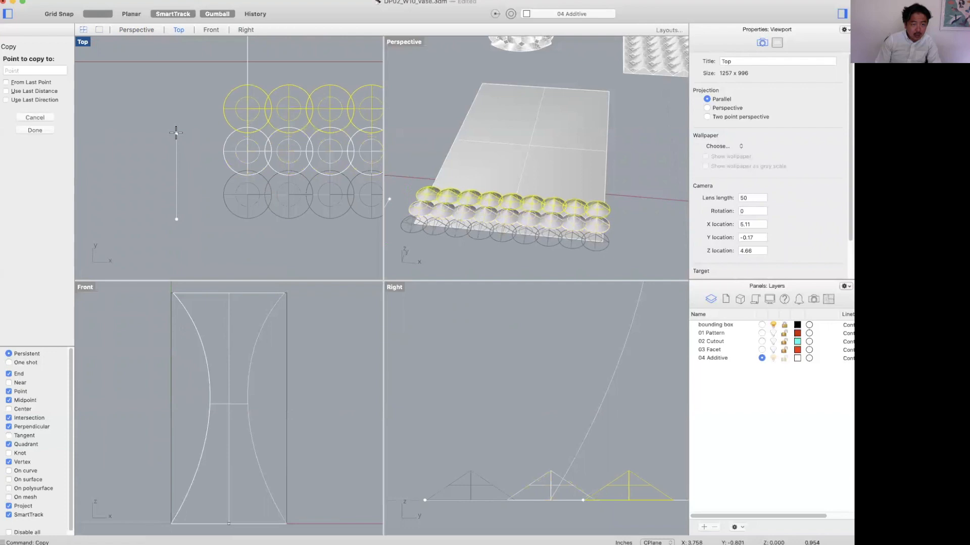
pyautogui.press('Escape')
pyautogui.press('Escape')
# Copy the second row of cones upward three times, using the centre distance between the first two rows as spacing
pyautogui.scroll(-5, 176, 132)
pyautogui.moveTo(131, 125); pyautogui.dragTo(320, 169)
pyautogui.scroll(5, 181, 144)
pyautogui.press('Return')
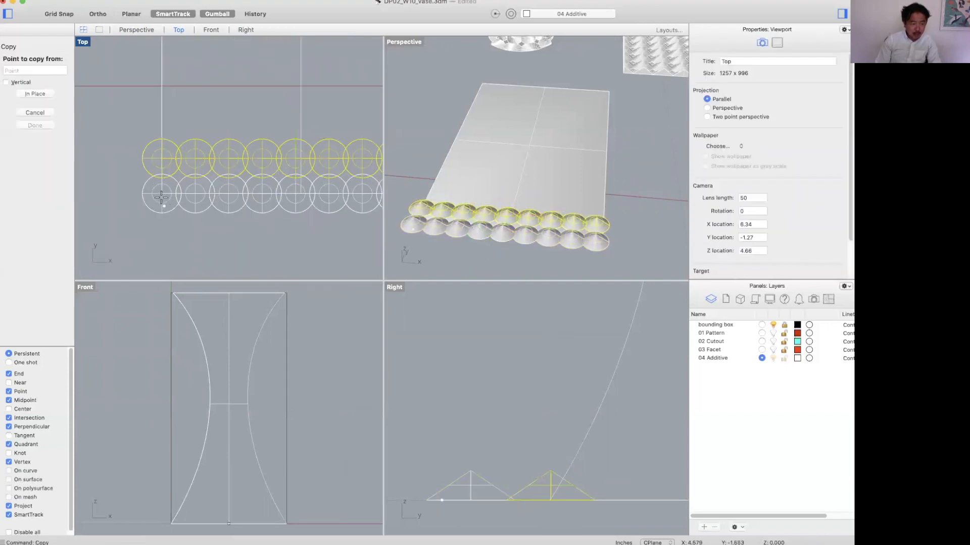
pyautogui.click(161, 191)
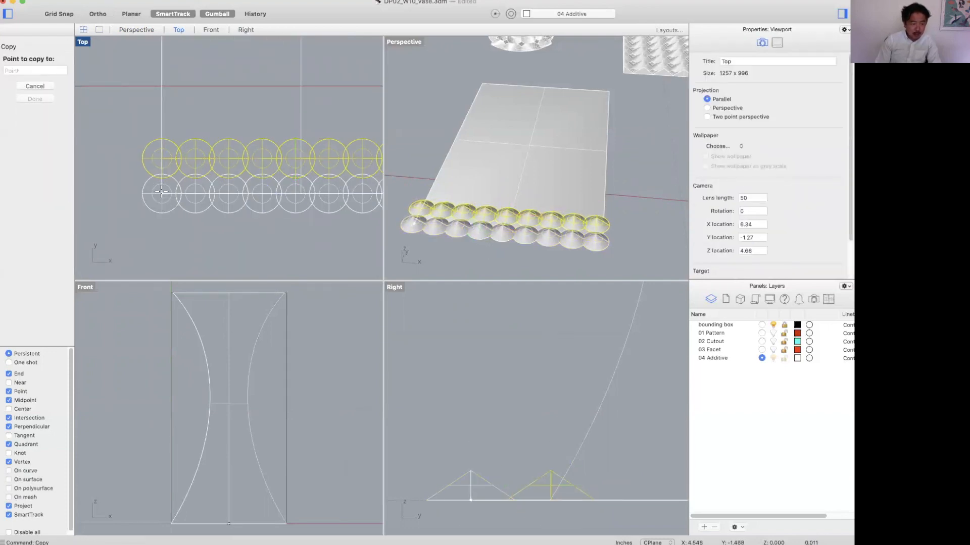
pyautogui.click(161, 158)
pyautogui.click(162, 125)
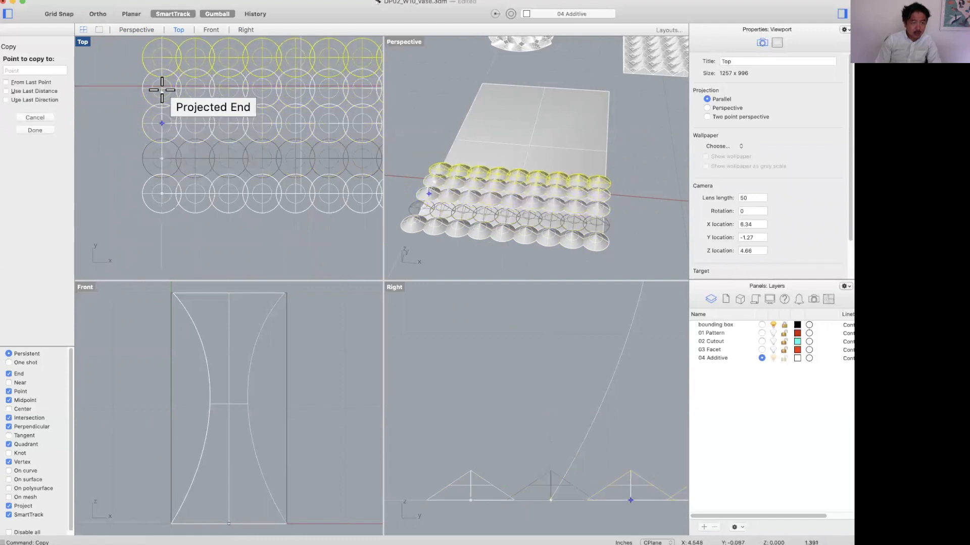
pyautogui.scroll(-5, 162, 96)
pyautogui.press('Return')
# Copy the upper three rows of cones as a block three times upward to cover the rest of the surface
pyautogui.moveTo(156, 103); pyautogui.dragTo(343, 180)
pyautogui.press('Return')
pyautogui.click(181, 179)
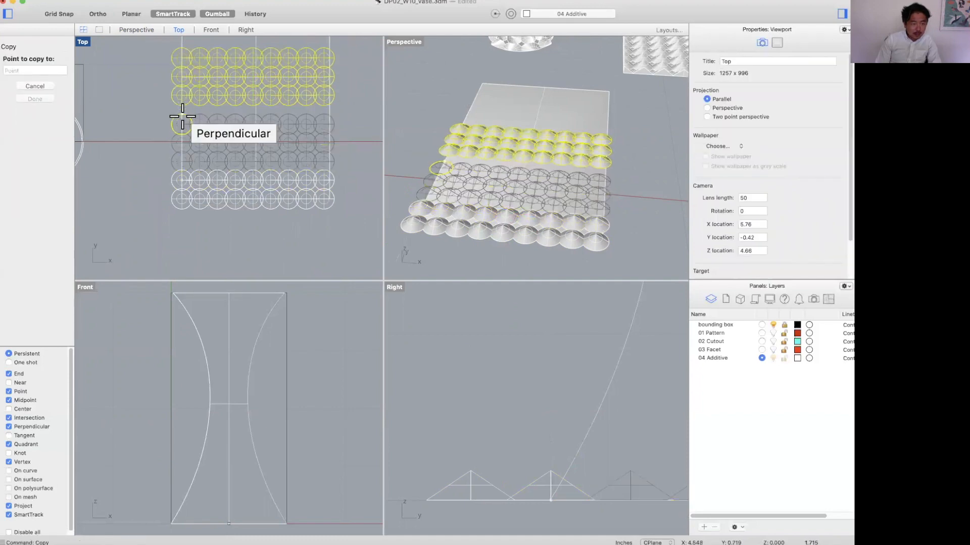
pyautogui.scroll(3, 181, 124)
pyautogui.click(182, 132)
pyautogui.scroll(-3, 187, 147)
pyautogui.scroll(3, 205, 156)
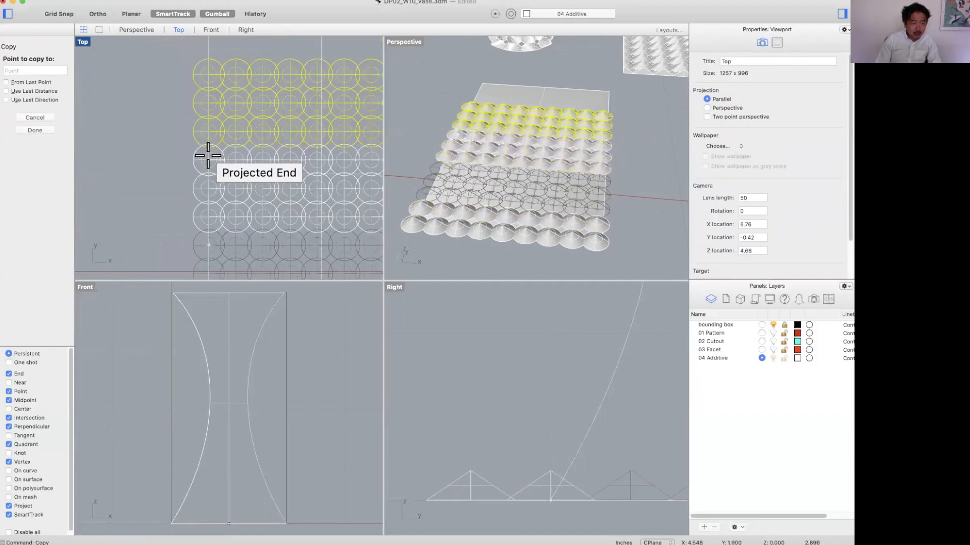
pyautogui.scroll(-3, 230, 202)
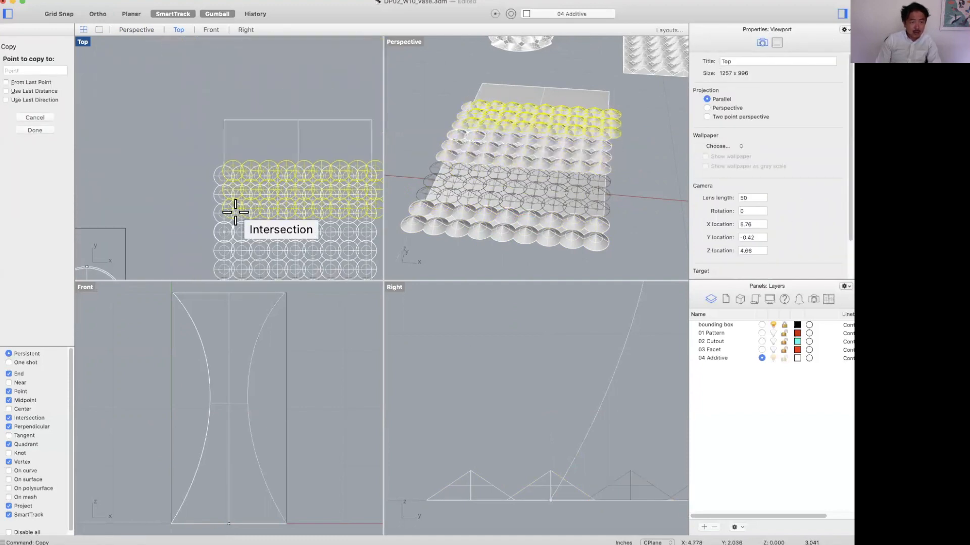
pyautogui.click(223, 173)
pyautogui.press('Return')
pyautogui.scroll(-5, 308, 167)
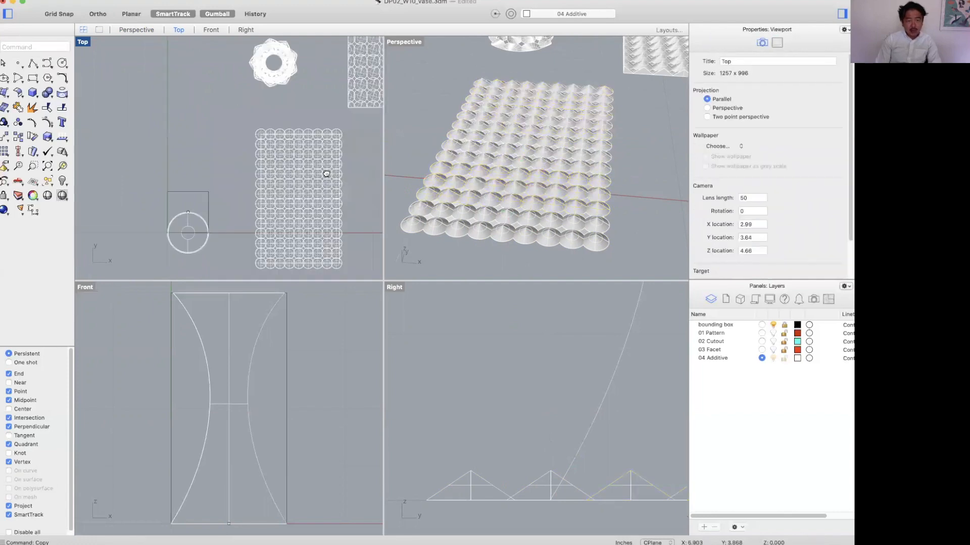
# Scale the planar surface horizontally with Scale1D from its lower corner so its side edge meets the centres of the last cone column
pyautogui.moveTo(325, 173); pyautogui.dragTo(315, 139, button='right')
pyautogui.scroll(6, 333, 237)
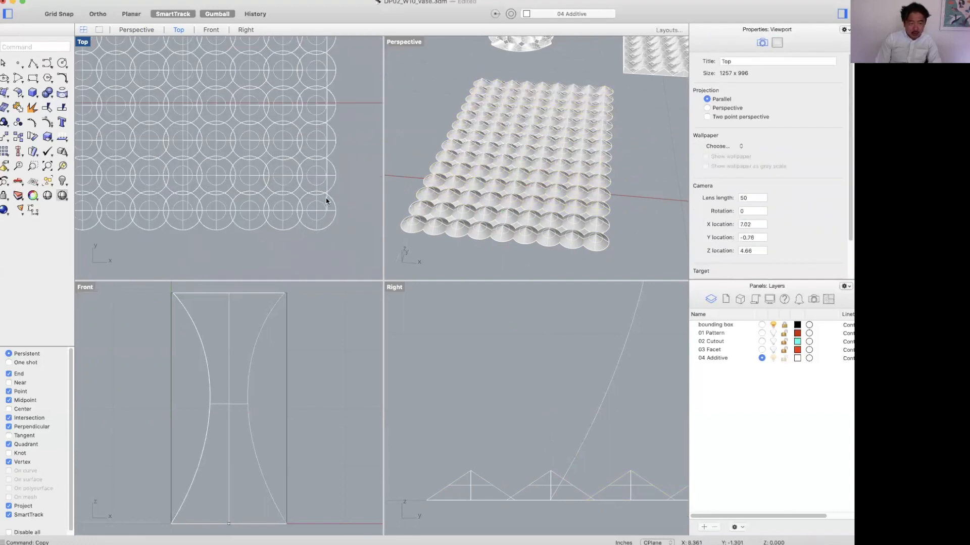
pyautogui.scroll(3, 325, 198)
pyautogui.click(326, 221)
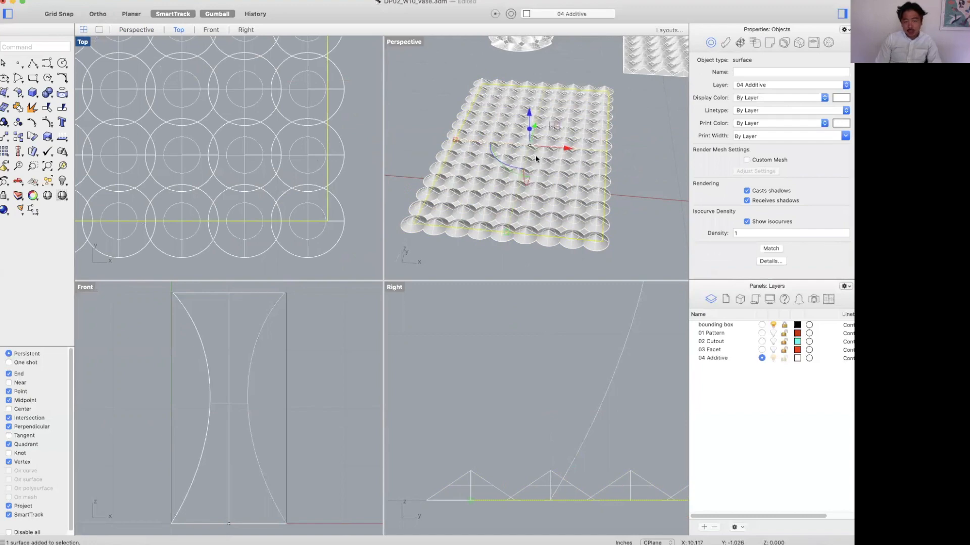
pyautogui.moveTo(554, 159); pyautogui.dragTo(547, 164, button='right')
pyautogui.scroll(-5, 121, 193)
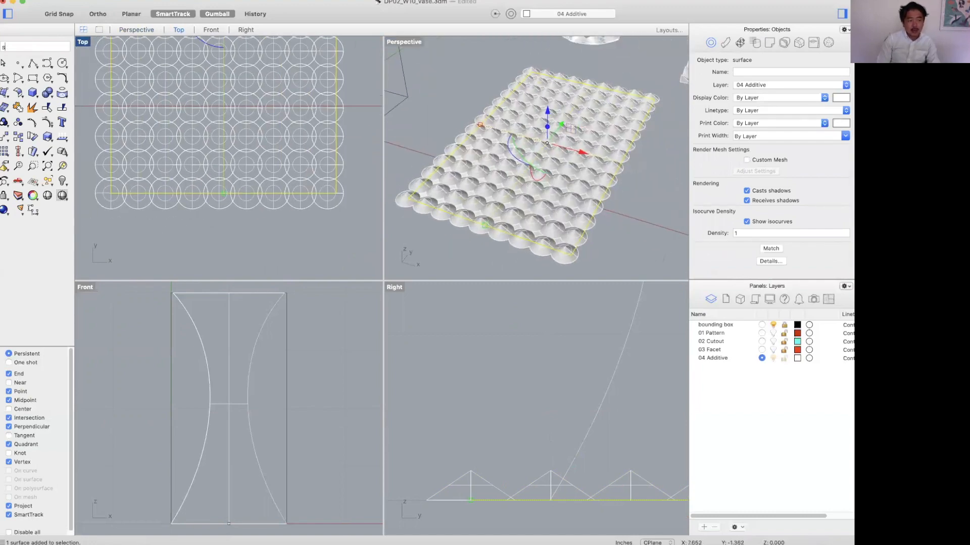
pyautogui.press('Return')
pyautogui.scroll(3, 102, 200)
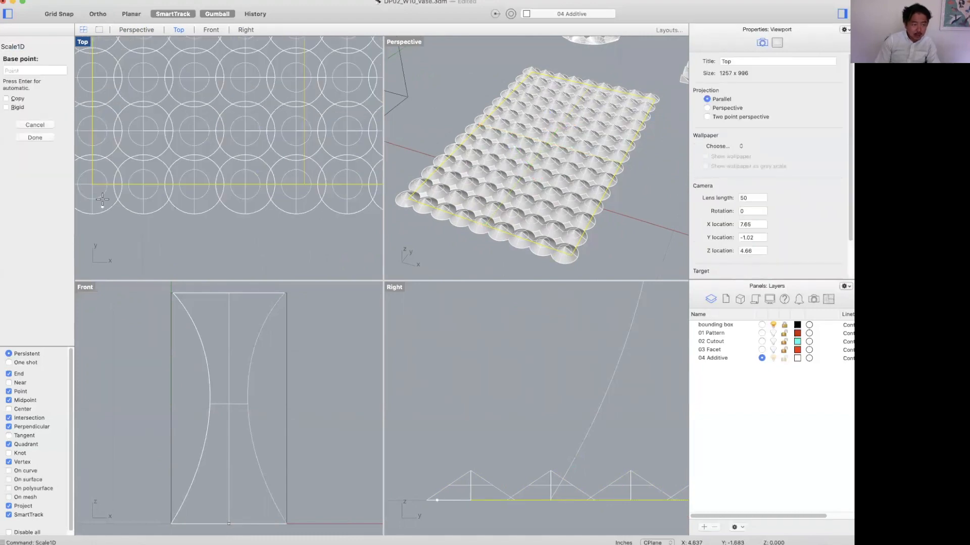
pyautogui.doubleClick(87, 44)
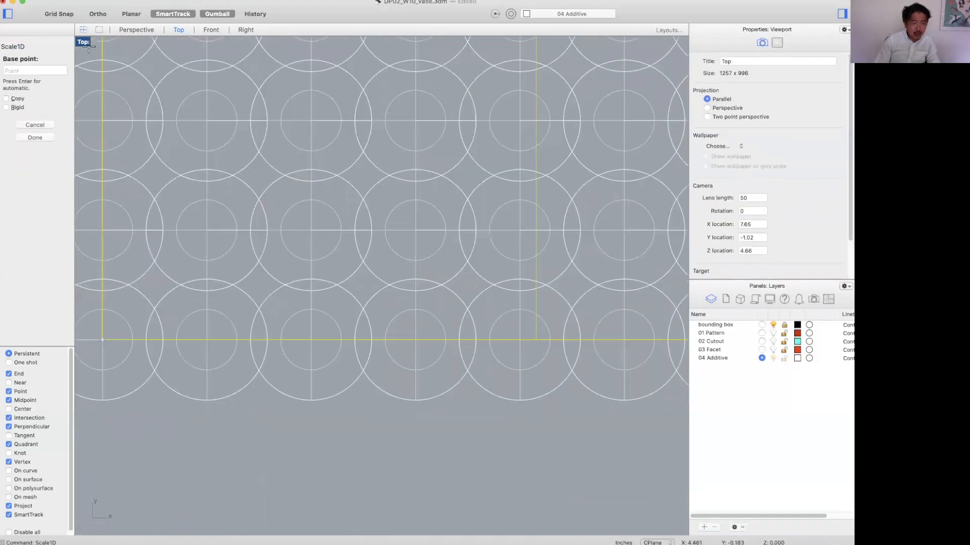
pyautogui.click(102, 340)
pyautogui.scroll(-3, 142, 352)
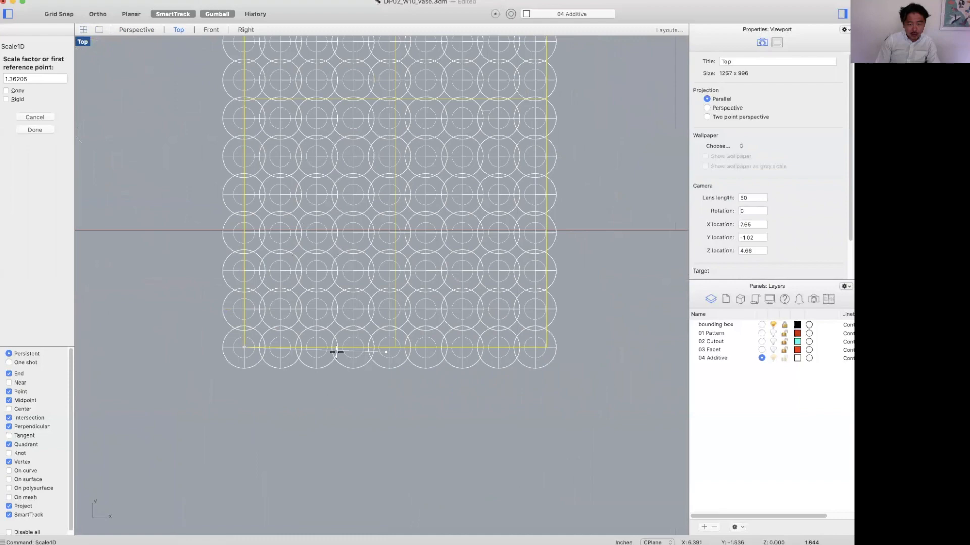
pyautogui.scroll(4, 474, 359)
pyautogui.click(557, 329)
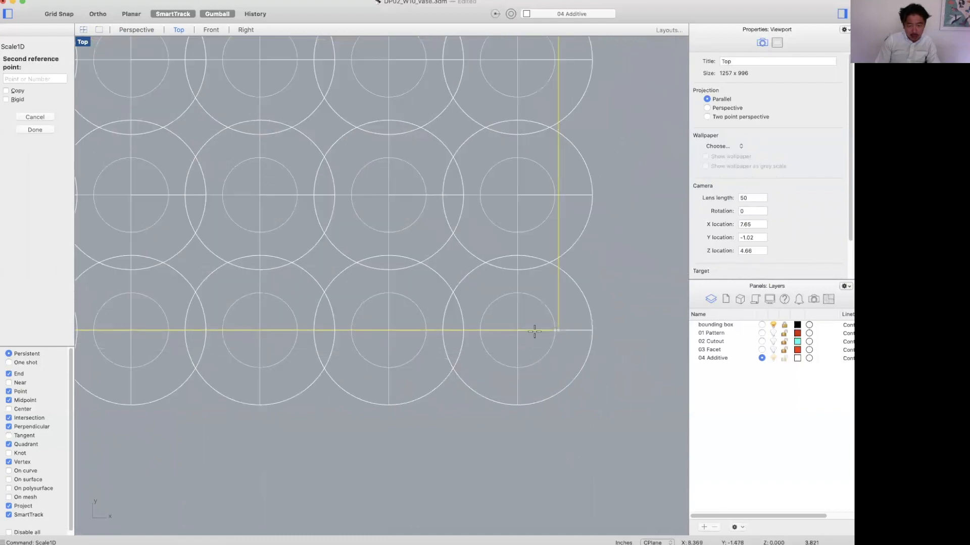
pyautogui.click(516, 330)
# Scale the planar surface vertically with Scale1D so its far edge meets the centres of the last cone row
pyautogui.rightClick(520, 328)
pyautogui.click(518, 330)
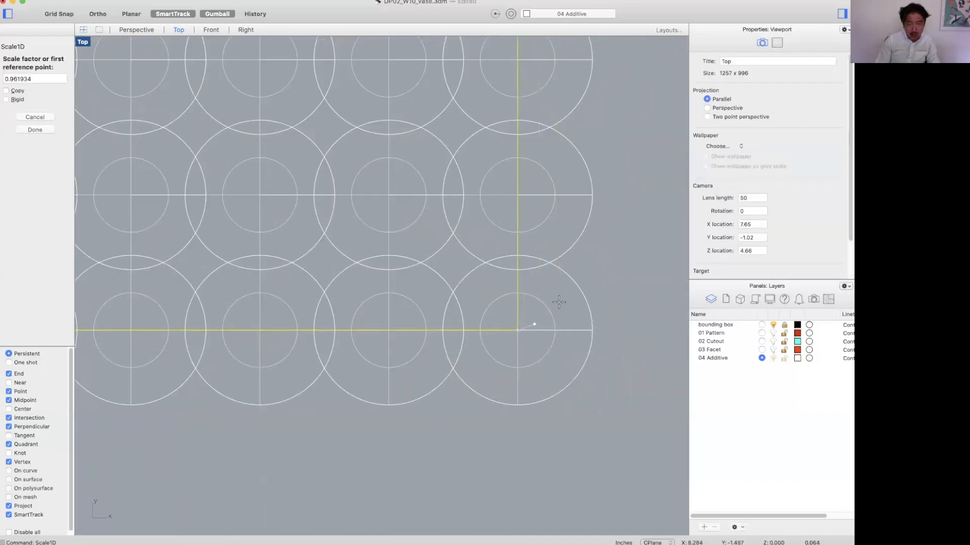
pyautogui.scroll(-10, 560, 301)
pyautogui.scroll(-3, 581, 248)
pyautogui.scroll(10, 575, 252)
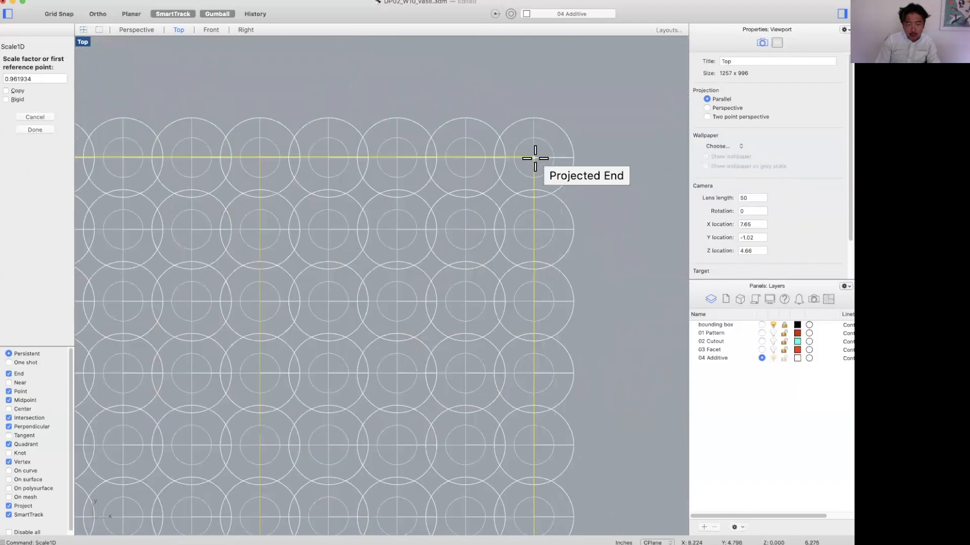
pyautogui.scroll(4, 537, 151)
pyautogui.click(520, 147)
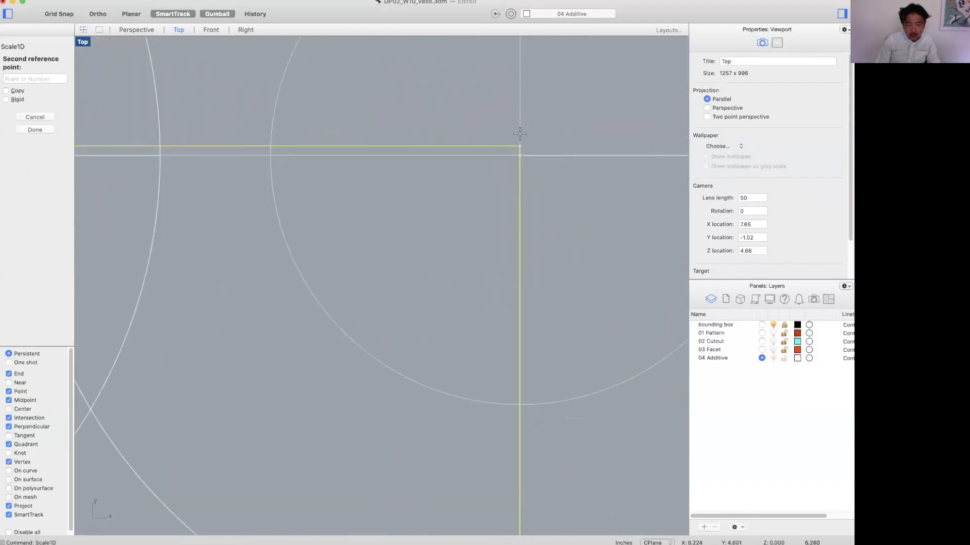
pyautogui.click(520, 156)
pyautogui.scroll(-8, 522, 166)
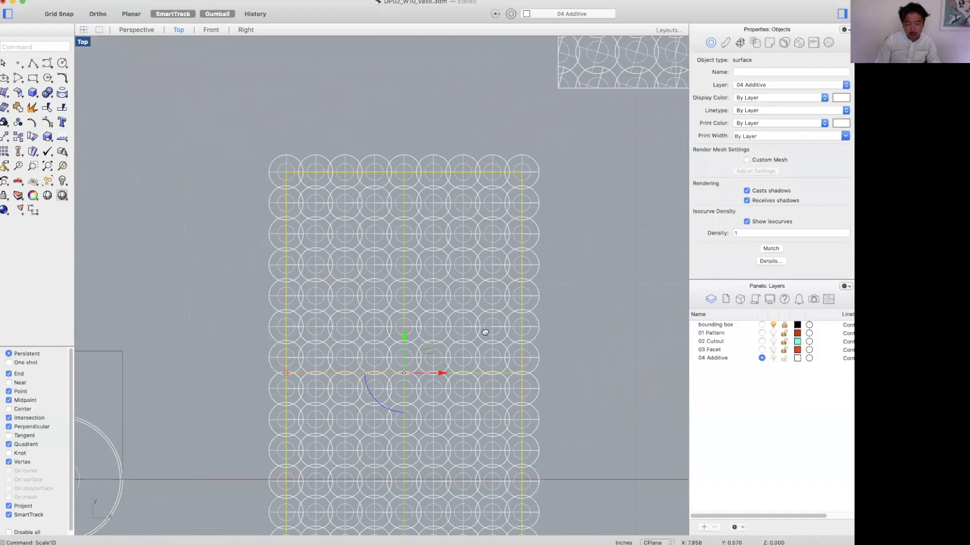
pyautogui.moveTo(488, 384); pyautogui.dragTo(475, 273, button='right')
pyautogui.click(629, 263)
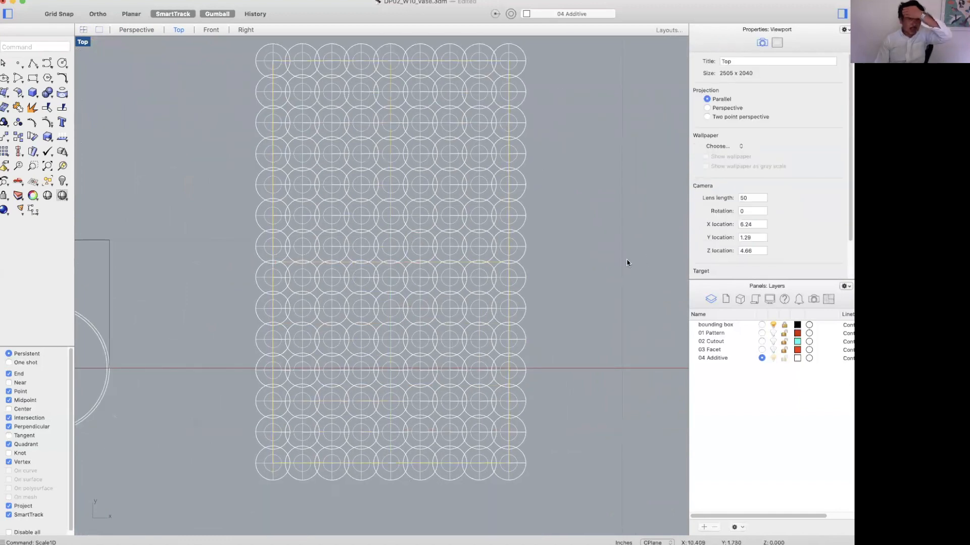
# Return to the four-viewport layout and examine the trimmed corner of the finished example cone tile in the Perspective view
pyautogui.doubleClick(85, 42)
pyautogui.click(464, 135)
pyautogui.scroll(3, 464, 135)
pyautogui.scroll(-5, 463, 135)
pyautogui.keyDown('shift'); pyautogui.moveTo(592, 129); pyautogui.dragTo(535, 168, button='right'); pyautogui.keyUp('shift')
pyautogui.scroll(9, 534, 167)
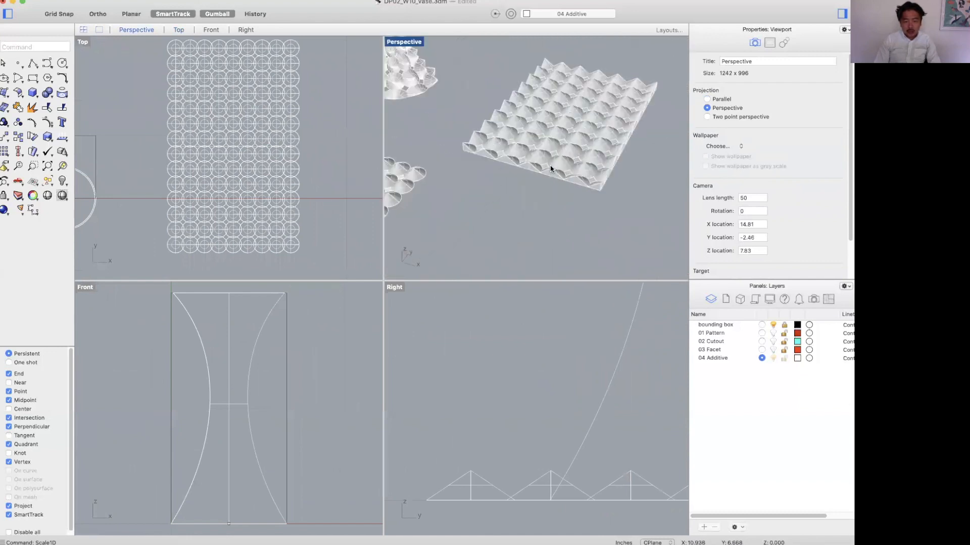
pyautogui.keyDown('shift'); pyautogui.moveTo(578, 201); pyautogui.dragTo(483, 216, button='right'); pyautogui.keyUp('shift')
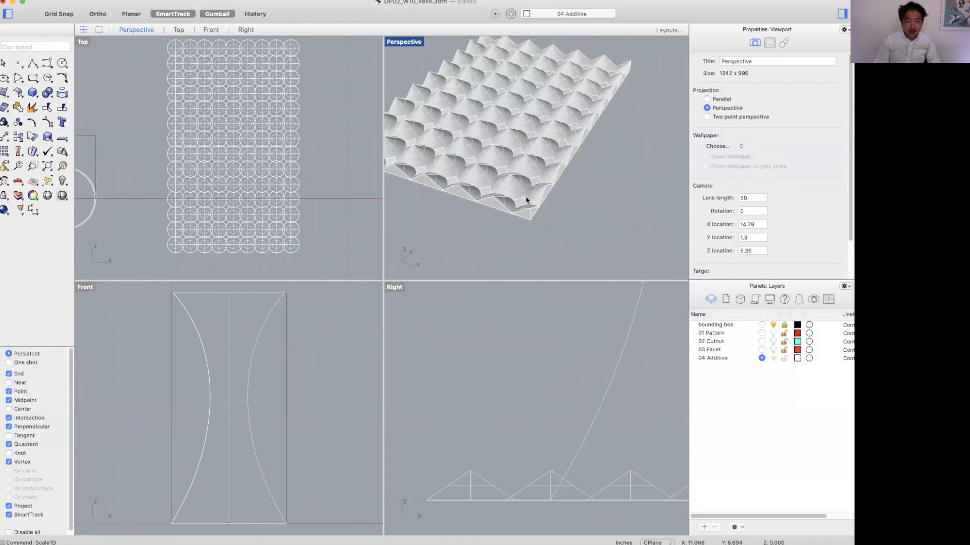
# Create a box on the planar surface's footprint, from corner to opposite corner, rising well above the cones
pyautogui.click(32, 90)
pyautogui.scroll(4, 182, 52)
pyautogui.click(168, 59)
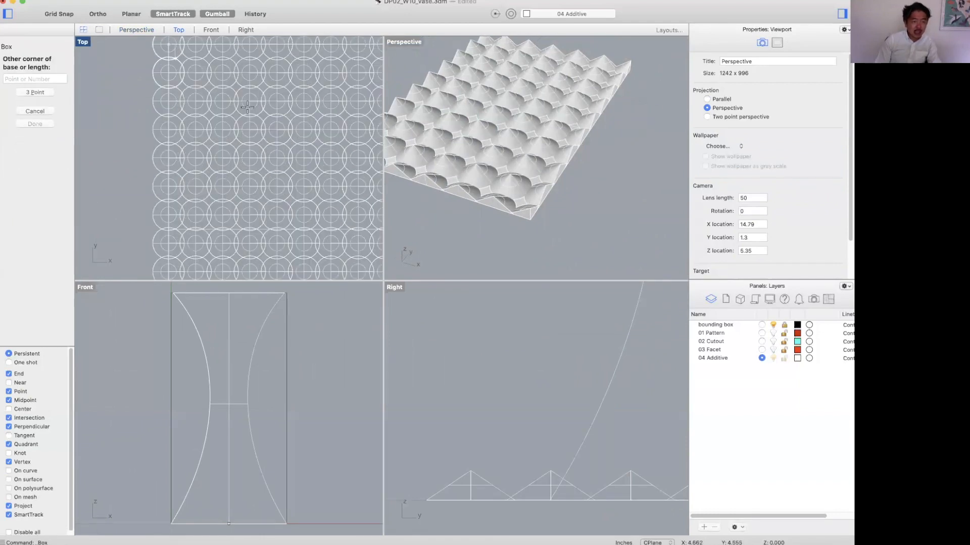
pyautogui.scroll(-7, 242, 152)
pyautogui.moveTo(244, 153); pyautogui.dragTo(260, 135, button='right')
pyautogui.scroll(8, 259, 134)
pyautogui.click(271, 231)
pyautogui.click(523, 355)
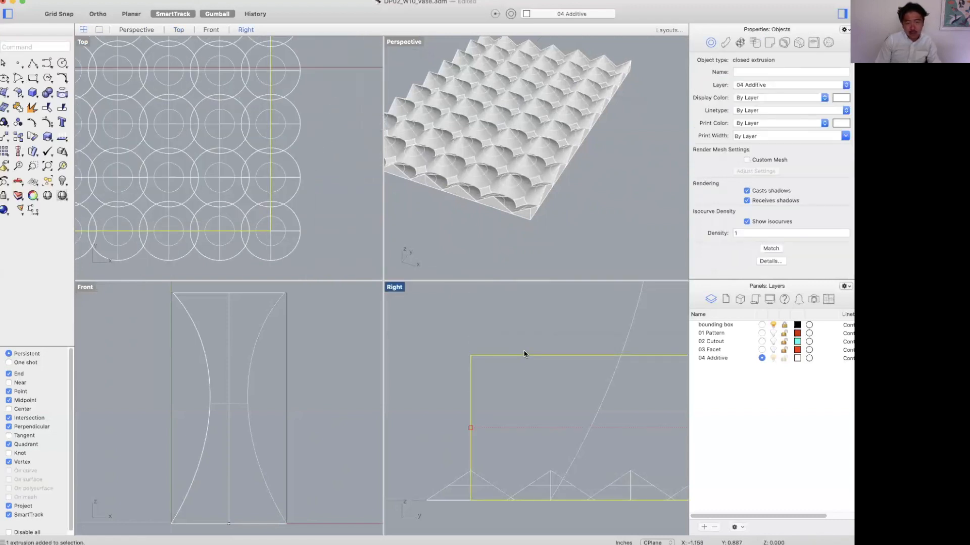
# Move the box down vertically so it extends both below and above the cones
pyautogui.click(478, 94)
pyautogui.moveTo(488, 196); pyautogui.dragTo(512, 153, button='right')
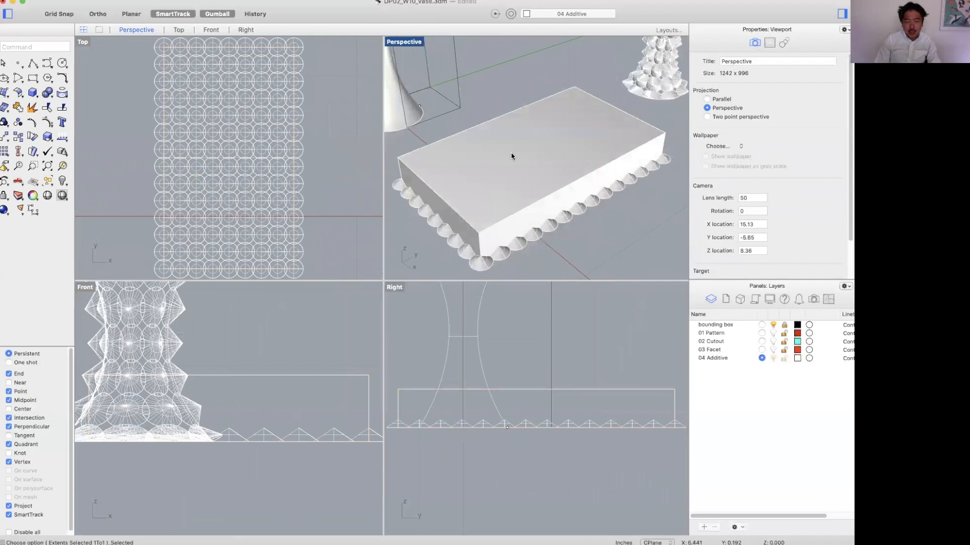
pyautogui.click(520, 116)
pyautogui.moveTo(536, 129); pyautogui.dragTo(536, 134)
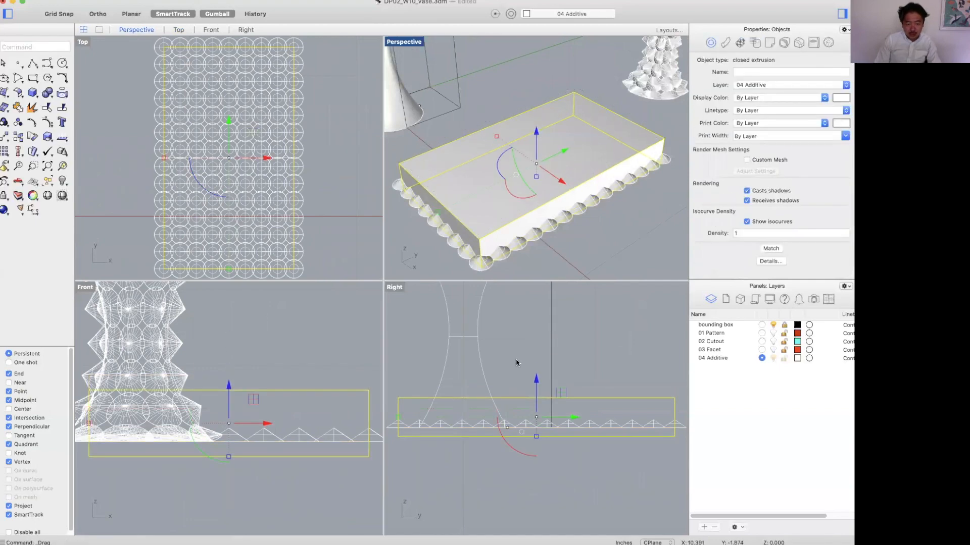
# Split all the tile's cones with the box using BooleanSplit, excluding the vase surface and curve from the selection
pyautogui.click(520, 365)
pyautogui.scroll(-4, 566, 420)
pyautogui.scroll(3, 621, 422)
pyautogui.moveTo(644, 424); pyautogui.dragTo(666, 427)
pyautogui.scroll(3, 632, 437)
pyautogui.keyDown('shift'); pyautogui.moveTo(425, 401); pyautogui.dragTo(414, 401); pyautogui.keyUp('shift')
pyautogui.moveTo(416, 401); pyautogui.dragTo(562, 403, button='right')
pyautogui.moveTo(496, 387); pyautogui.dragTo(582, 368, button='right')
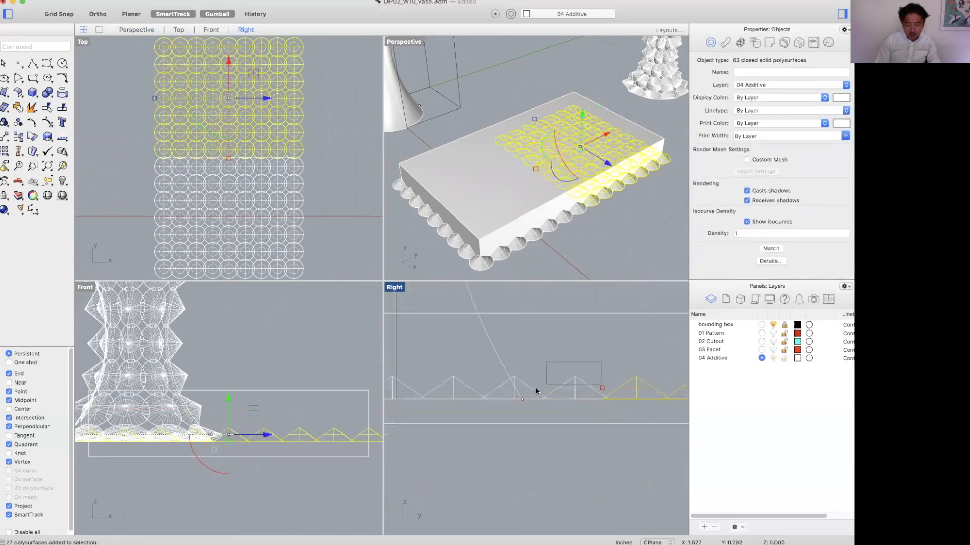
pyautogui.keyDown('shift'); pyautogui.moveTo(526, 392); pyautogui.dragTo(527, 392); pyautogui.keyUp('shift')
pyautogui.moveTo(576, 386); pyautogui.dragTo(550, 380, button='right')
pyautogui.moveTo(566, 367); pyautogui.dragTo(396, 396)
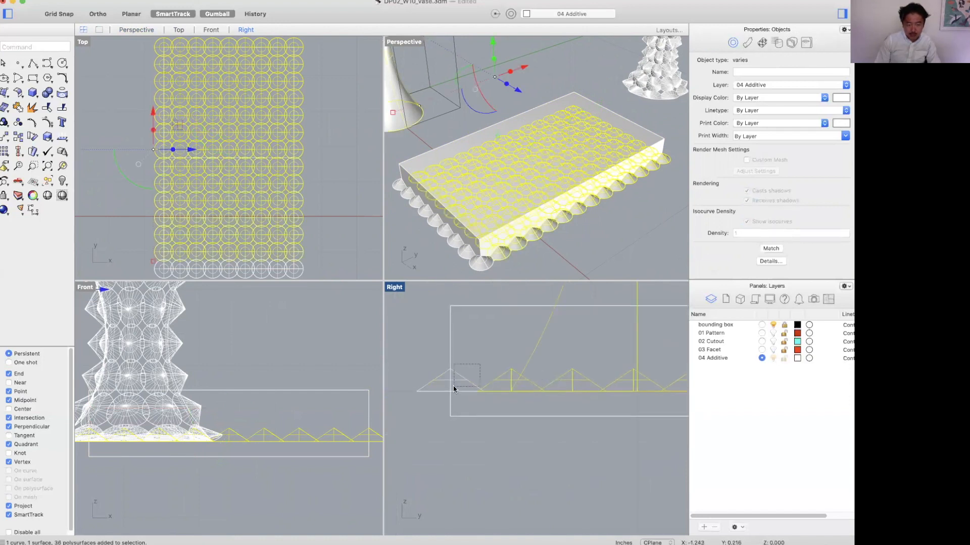
pyautogui.scroll(-10, 583, 338)
pyautogui.keyDown('super'); pyautogui.click(583, 305); pyautogui.keyUp('super')
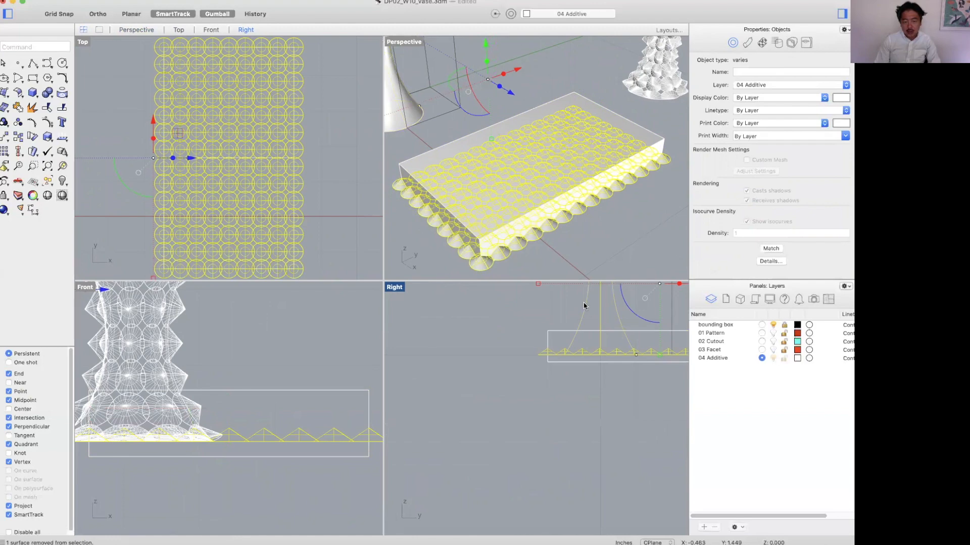
pyautogui.keyDown('super'); pyautogui.click(601, 310); pyautogui.keyUp('super')
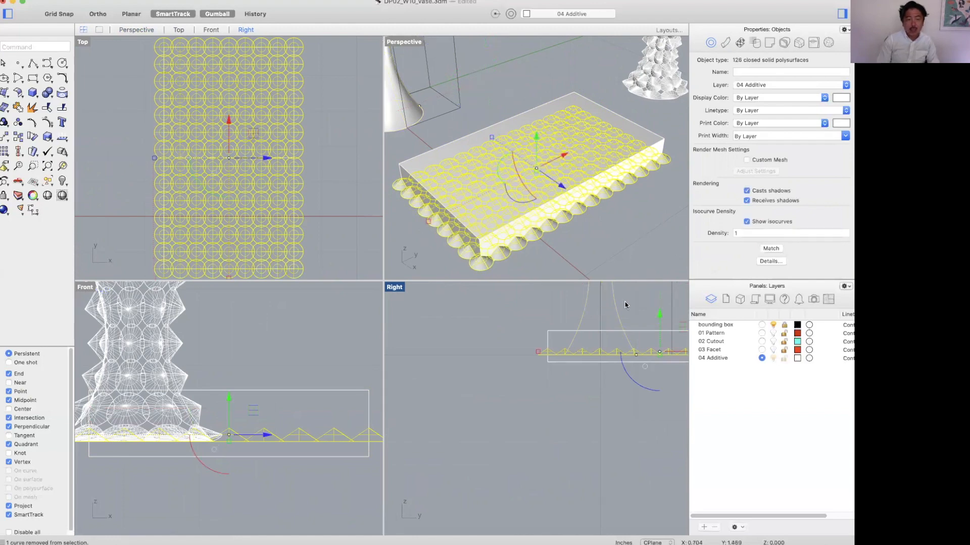
pyautogui.write('boo')
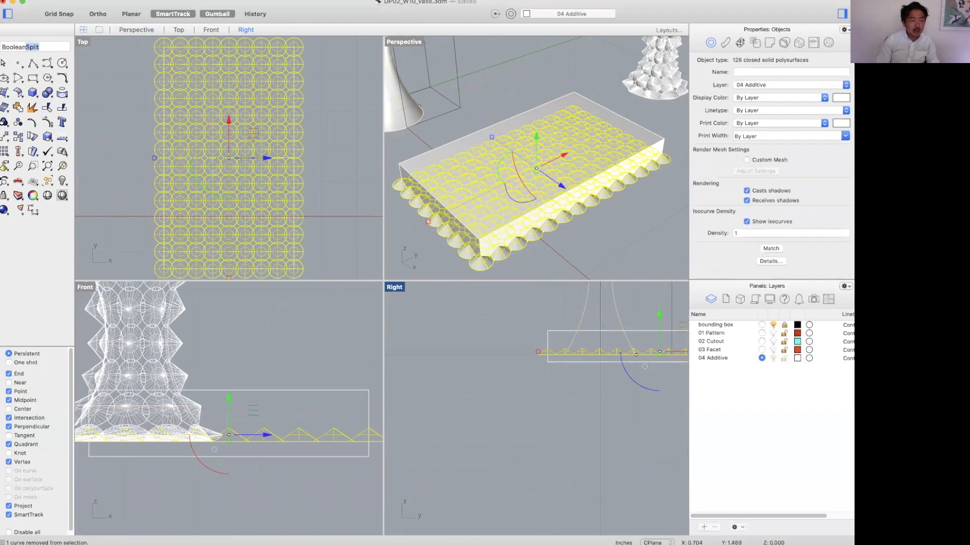
pyautogui.press('Return')
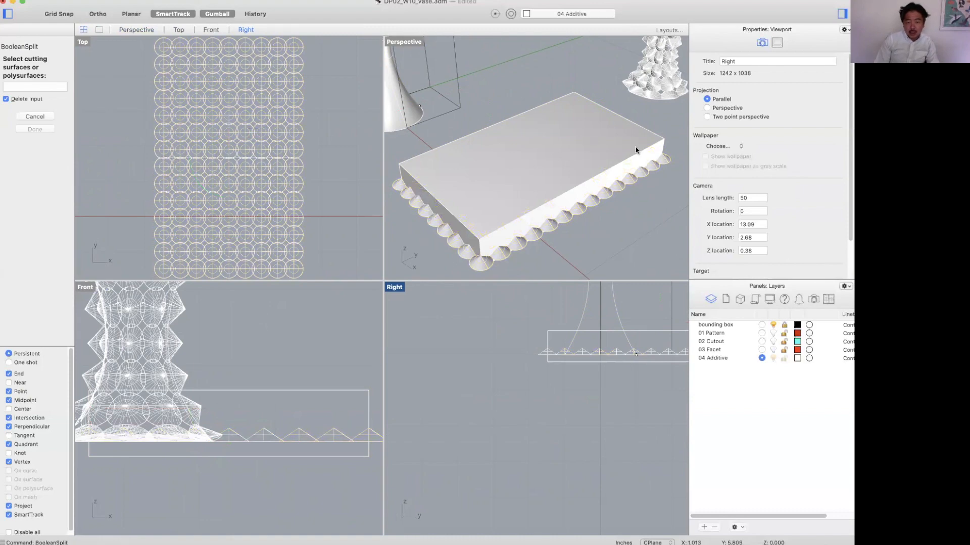
pyautogui.click(636, 147)
pyautogui.press('Return')
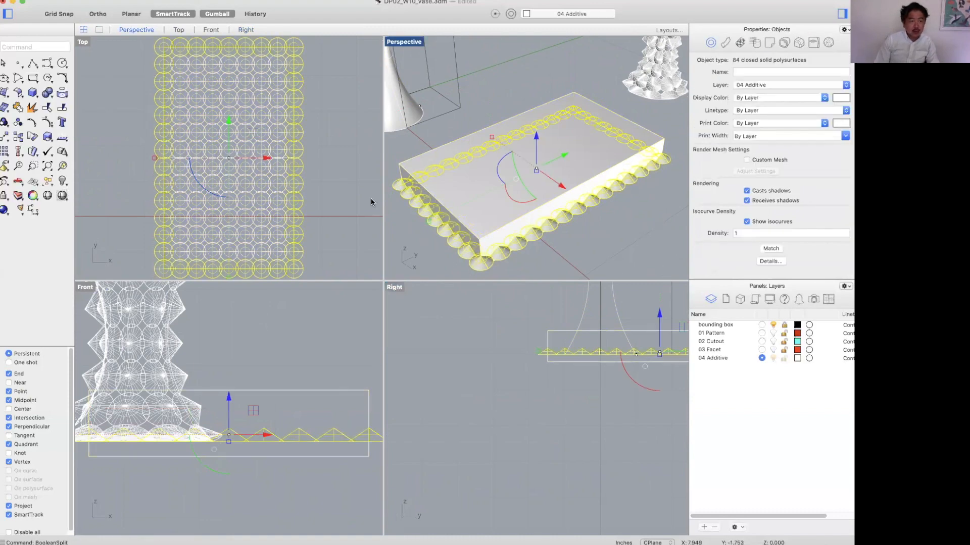
# Delete the cut-off cone pieces outside the tile's far short edge, along with the cutting box
pyautogui.click(326, 136)
pyautogui.moveTo(325, 49); pyautogui.dragTo(341, 115, button='right')
pyautogui.moveTo(191, 111); pyautogui.dragTo(134, 108)
pyautogui.press('Delete')
pyautogui.click(528, 134)
pyautogui.press('Delete')
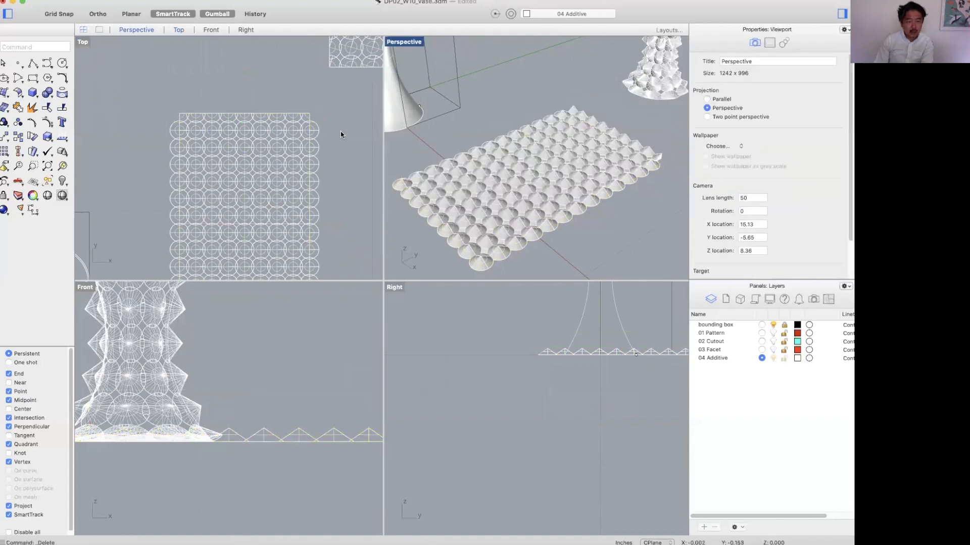
# Delete the cut-off cone pieces outside the remaining three edges of the tile
pyautogui.scroll(-3, 328, 141)
pyautogui.moveTo(291, 254); pyautogui.dragTo(179, 255)
pyautogui.press('Delete')
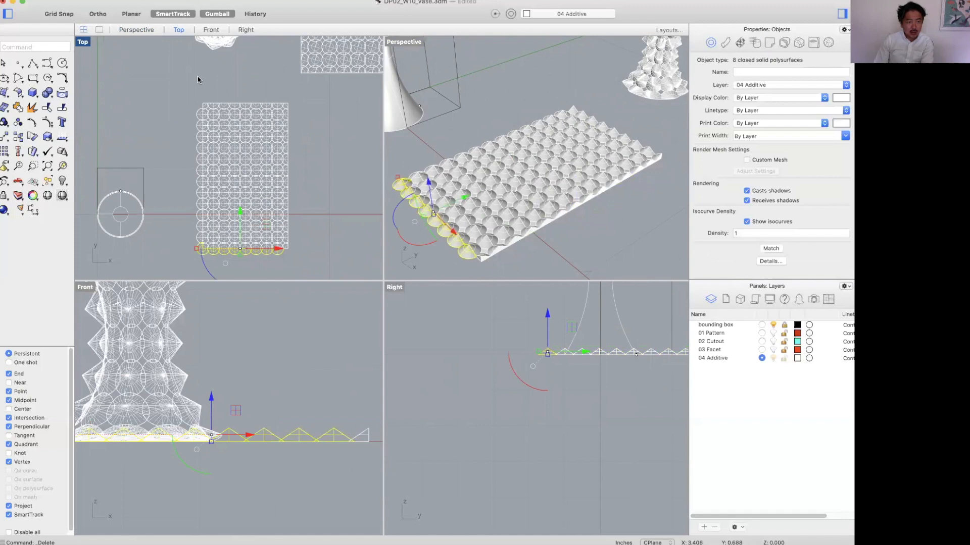
pyautogui.press('Delete')
pyautogui.moveTo(196, 90); pyautogui.dragTo(181, 274)
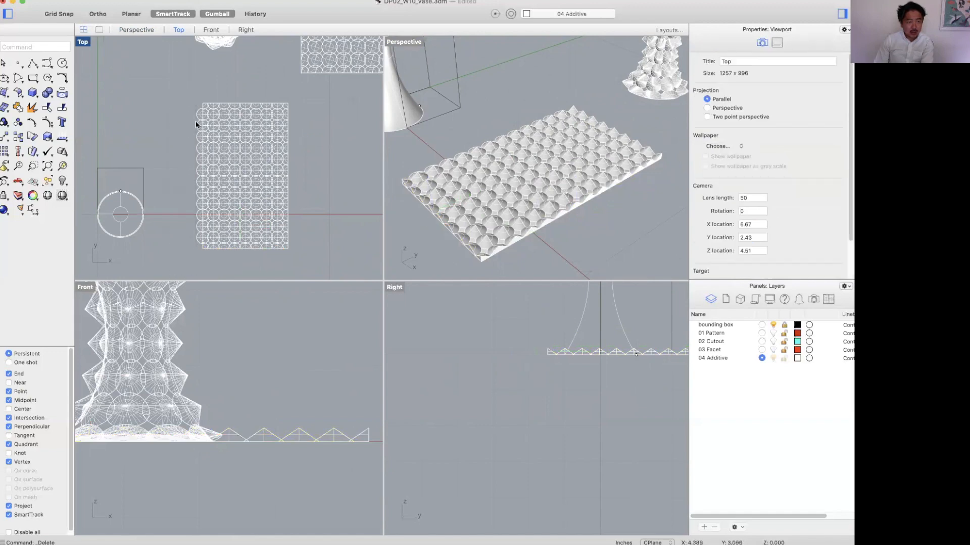
pyautogui.moveTo(197, 100); pyautogui.dragTo(176, 270)
pyautogui.press('Delete')
# Examine the trimmed cone tile beside the vase surface in a maximized Perspective view and return to the four-viewport layout
pyautogui.moveTo(480, 212); pyautogui.dragTo(404, 50, button='right')
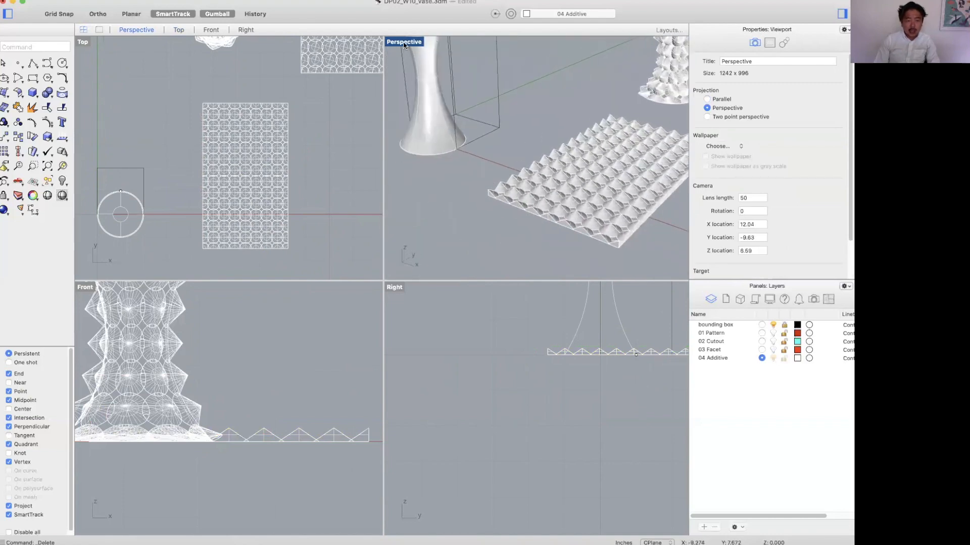
pyautogui.doubleClick(404, 42)
pyautogui.scroll(-5, 462, 194)
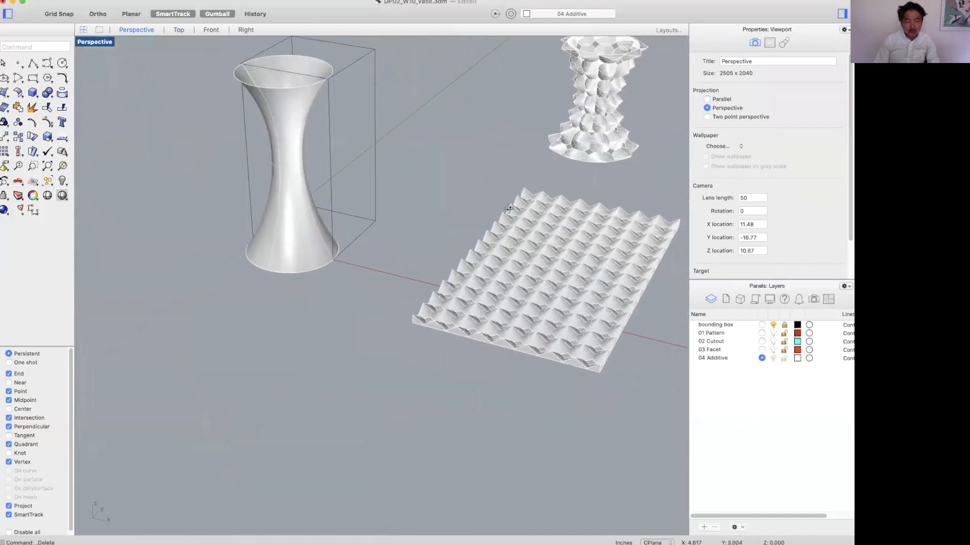
pyautogui.moveTo(509, 209); pyautogui.dragTo(371, 216, button='right')
pyautogui.click(341, 223)
pyautogui.click(469, 208)
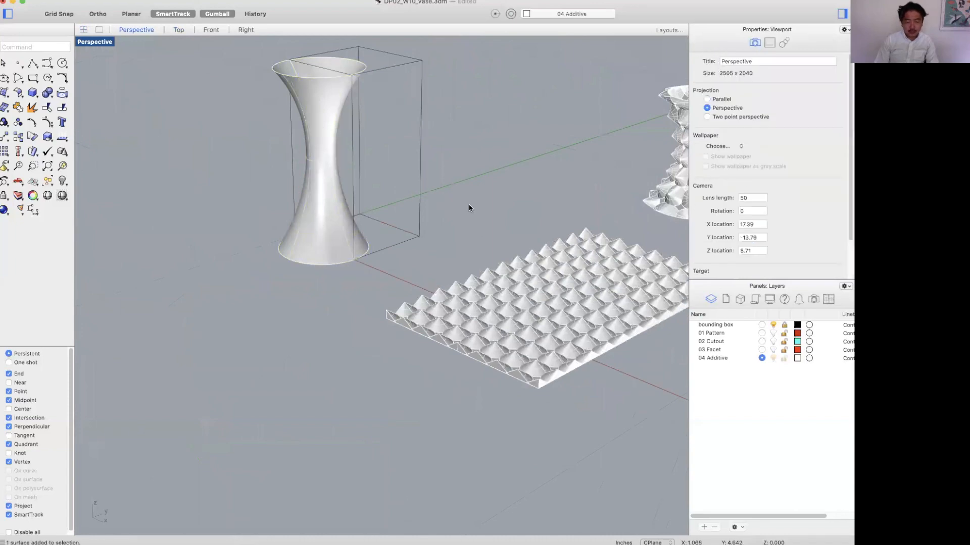
pyautogui.moveTo(488, 240)
pyautogui.mouseDown(button='right')
pyautogui.moveTo(469, 214)
pyautogui.moveTo(431, 218)
pyautogui.moveTo(491, 221)
pyautogui.mouseUp(button='right')
pyautogui.doubleClick(93, 42)
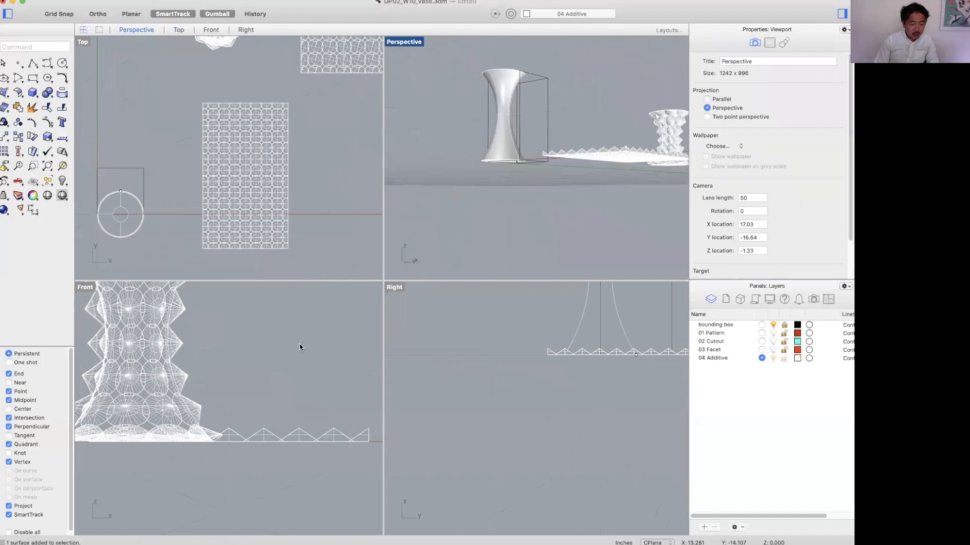
pyautogui.scroll(-5, 463, 367)
pyautogui.scroll(-3, 301, 411)
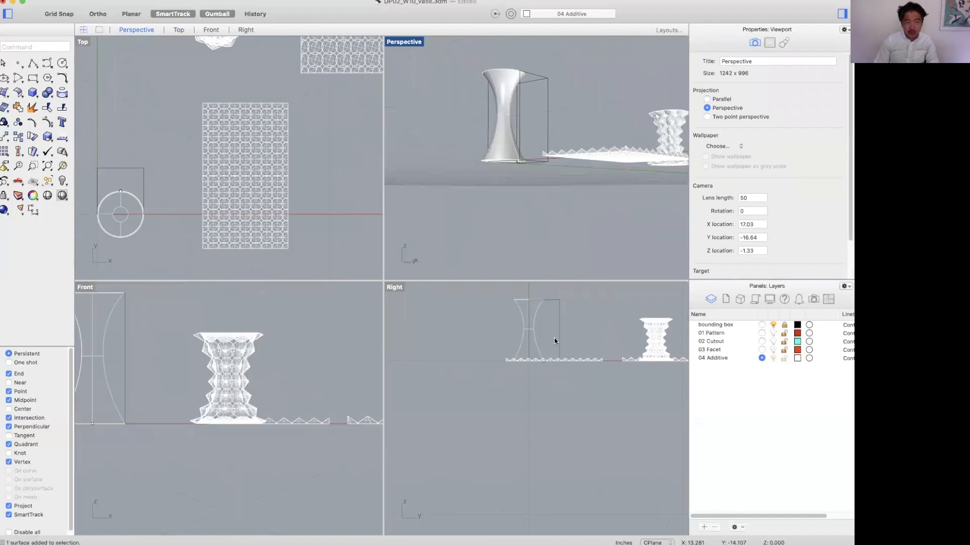
pyautogui.write('bl')
pyautogui.press('BackSpace')
pyautogui.press('BackSpace')
pyautogui.write('flowA')
pyautogui.press('Return')
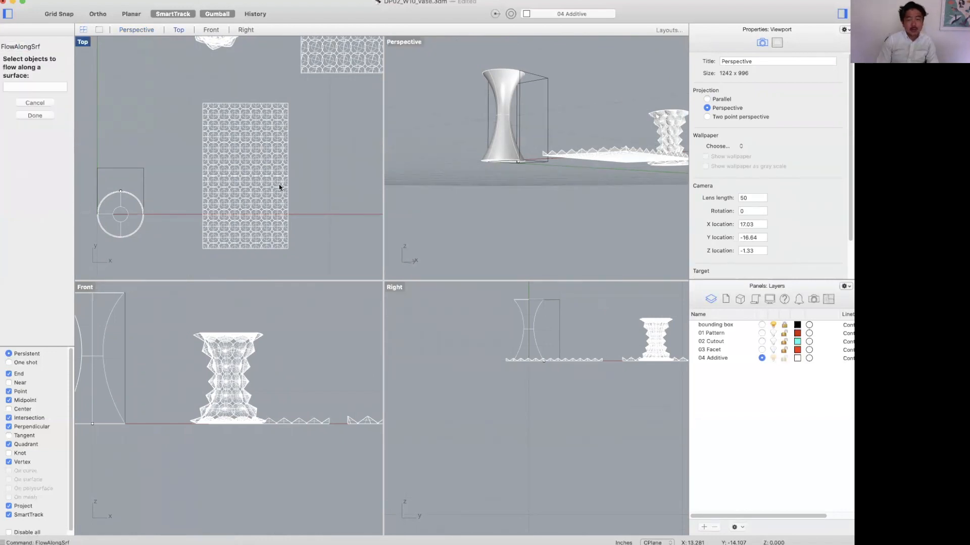
pyautogui.scroll(5, 589, 157)
pyautogui.moveTo(593, 158); pyautogui.dragTo(513, 173, button='right')
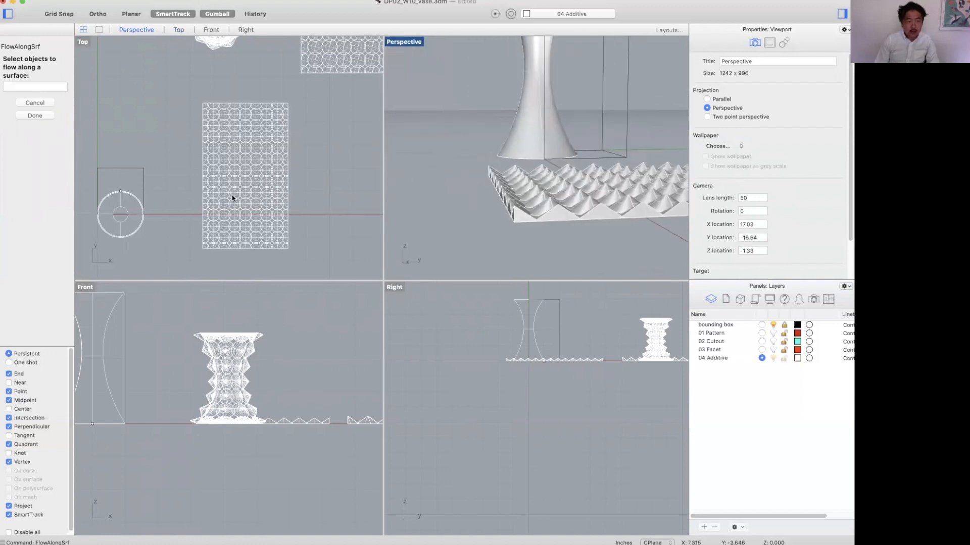
pyautogui.scroll(-4, 231, 198)
pyautogui.press('Escape')
# Hide the finished example vase and its example cone tile, keeping the new tile and the plain vase surface
pyautogui.moveTo(169, 43); pyautogui.dragTo(304, 114)
pyautogui.write('hide')
pyautogui.press('Return')
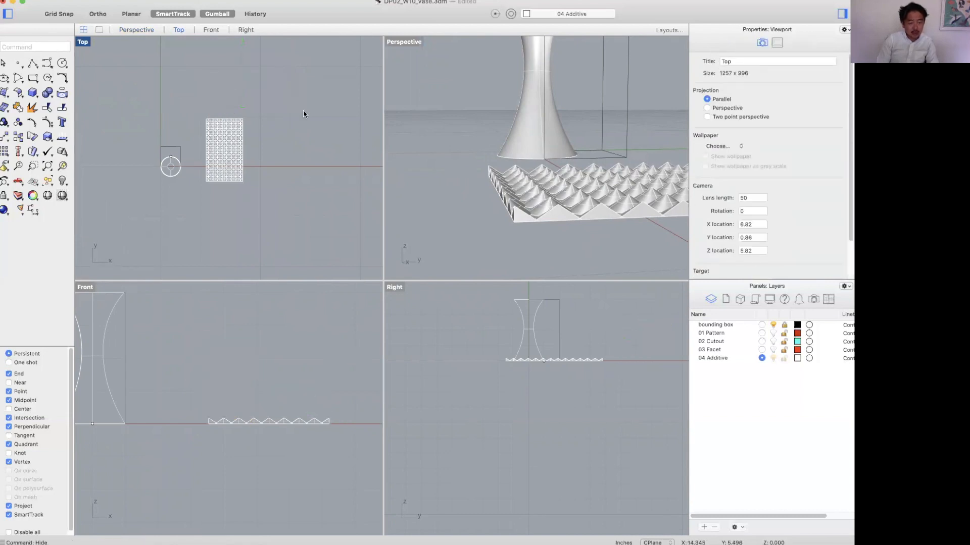
# Flow a copy of all the trimmed cones from the planar base surface onto the vase surface with FlowAlongSrf, using matching lower corners
pyautogui.write('flowAlongSrf')
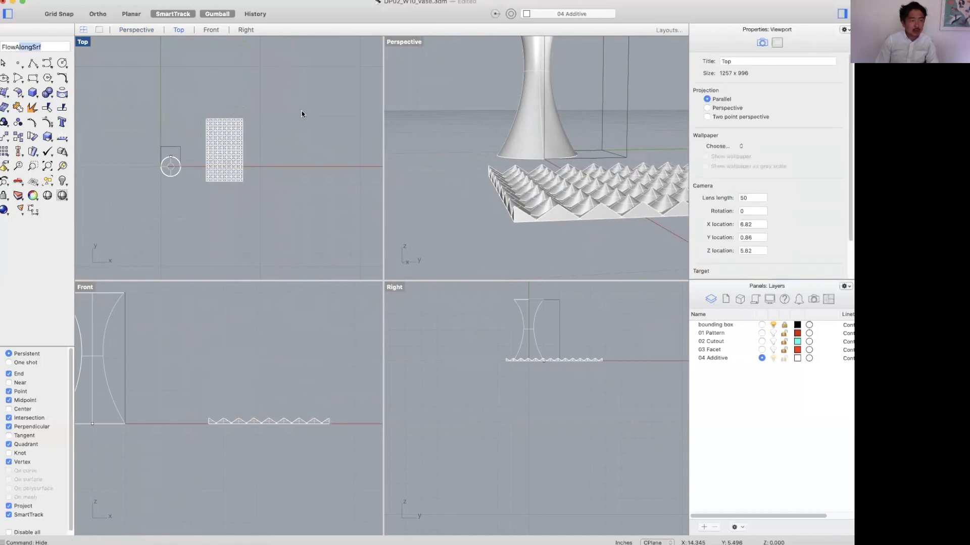
pyautogui.press('Return')
pyautogui.scroll(3, 329, 401)
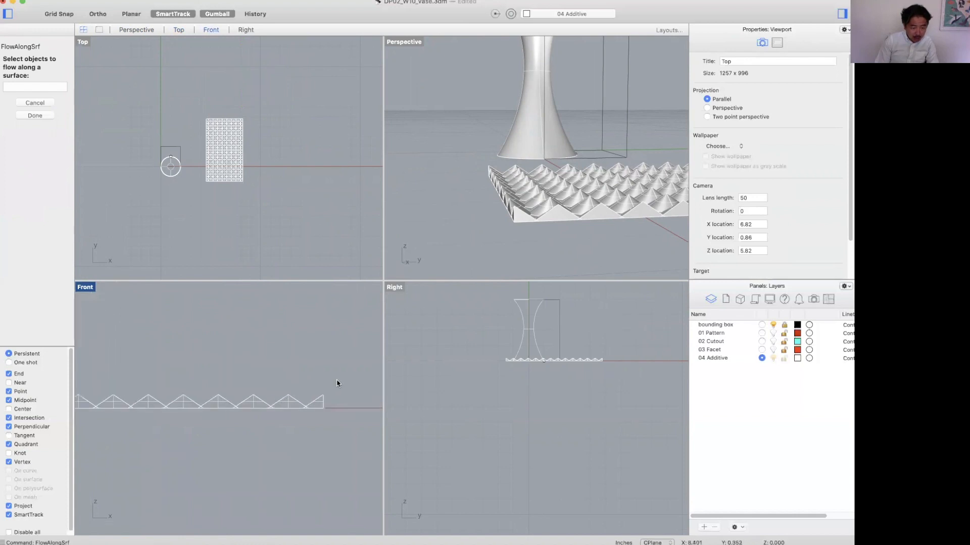
pyautogui.scroll(-1, 343, 377)
pyautogui.moveTo(346, 373); pyautogui.dragTo(144, 393)
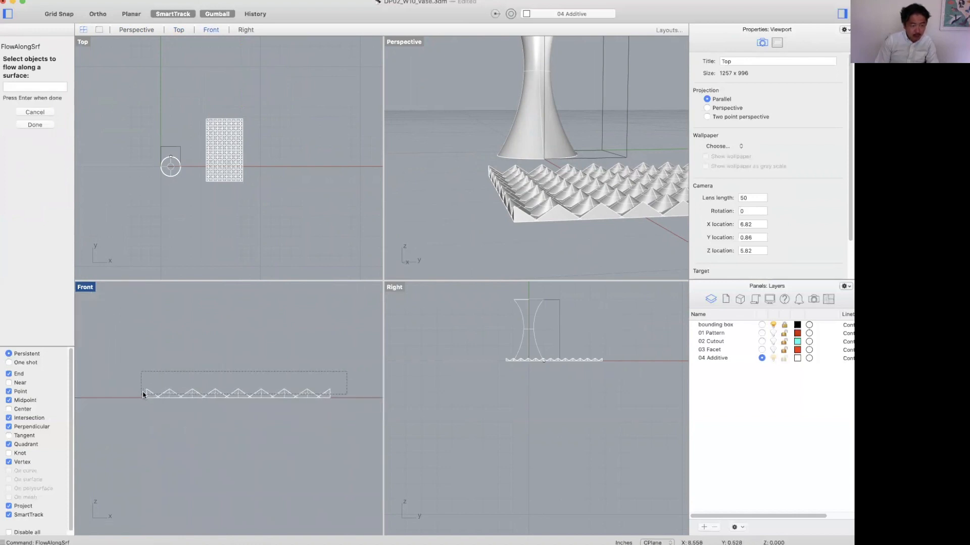
pyautogui.press('Return')
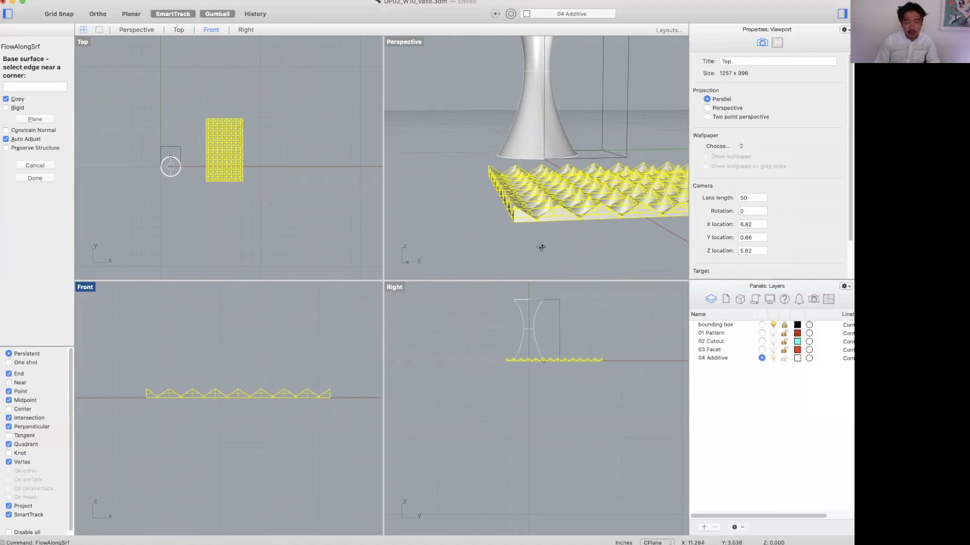
pyautogui.moveTo(541, 247); pyautogui.dragTo(546, 219, button='right')
pyautogui.click(542, 207)
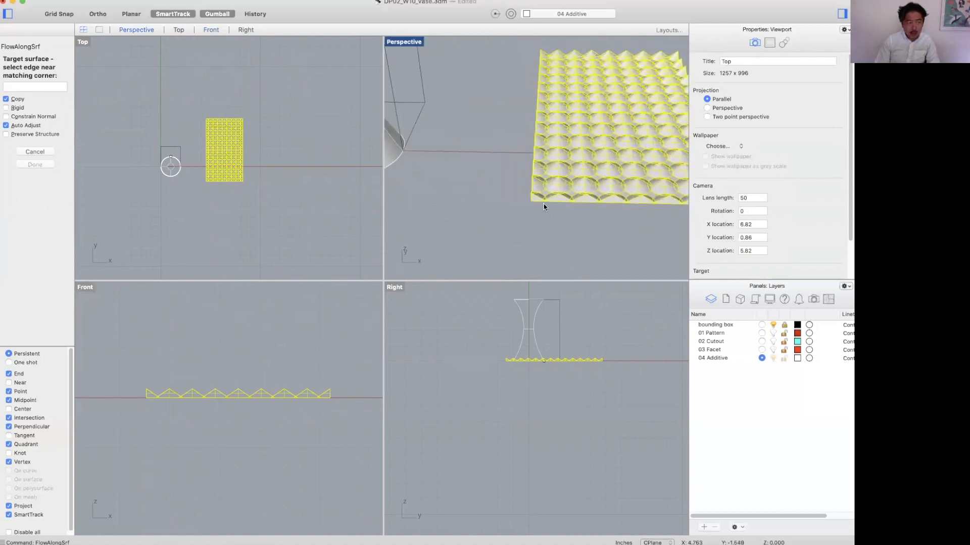
pyautogui.moveTo(224, 184); pyautogui.dragTo(292, 174, button='right')
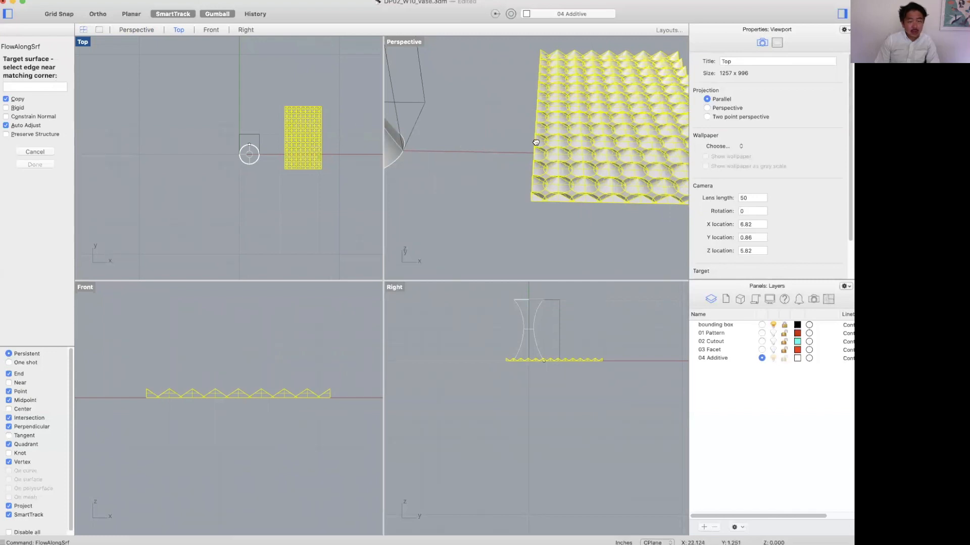
pyautogui.moveTo(459, 144); pyautogui.dragTo(582, 153, button='right')
pyautogui.moveTo(479, 176); pyautogui.dragTo(472, 197, button='right')
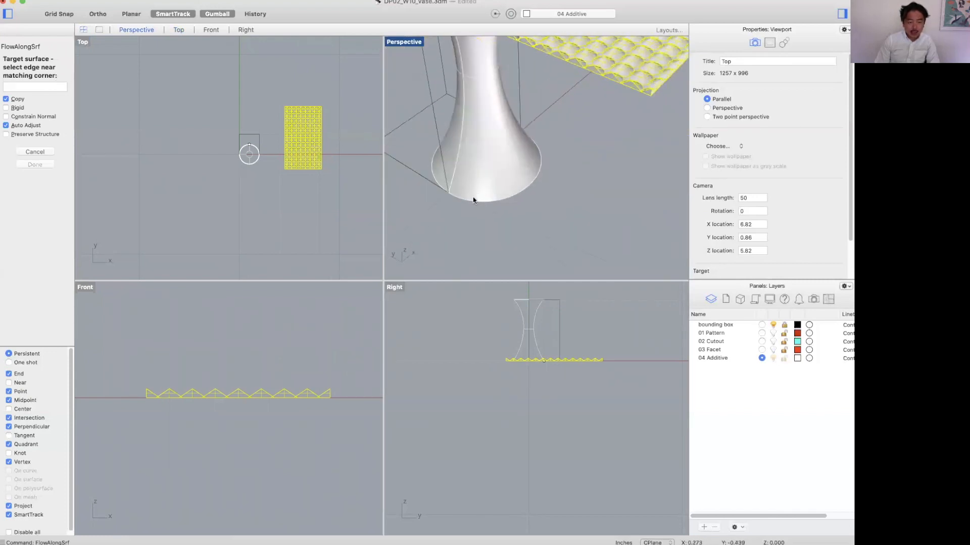
pyautogui.click(473, 197)
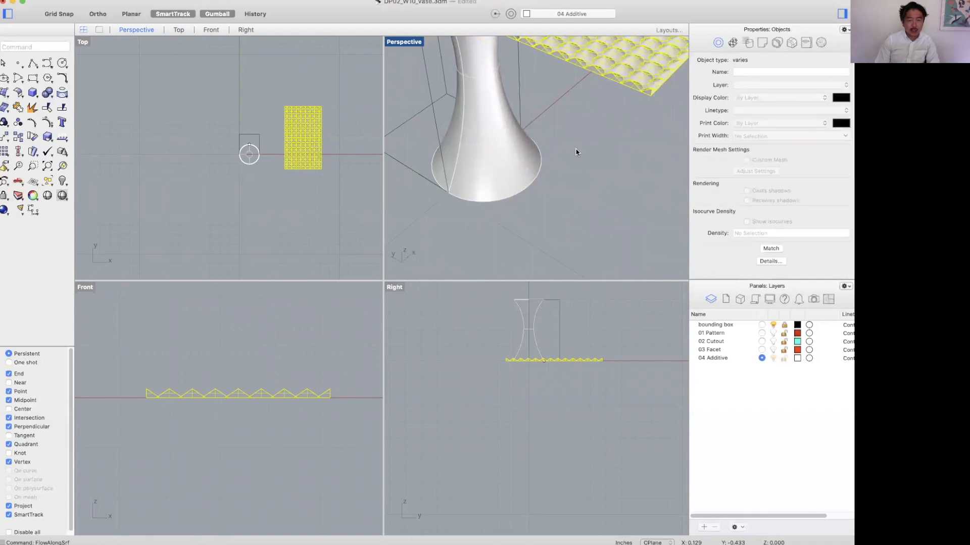
# Maximize the Perspective view on the cone-covered vase and switch it to the white, softly shadowed display mode
pyautogui.moveTo(575, 149); pyautogui.dragTo(498, 75, button='right')
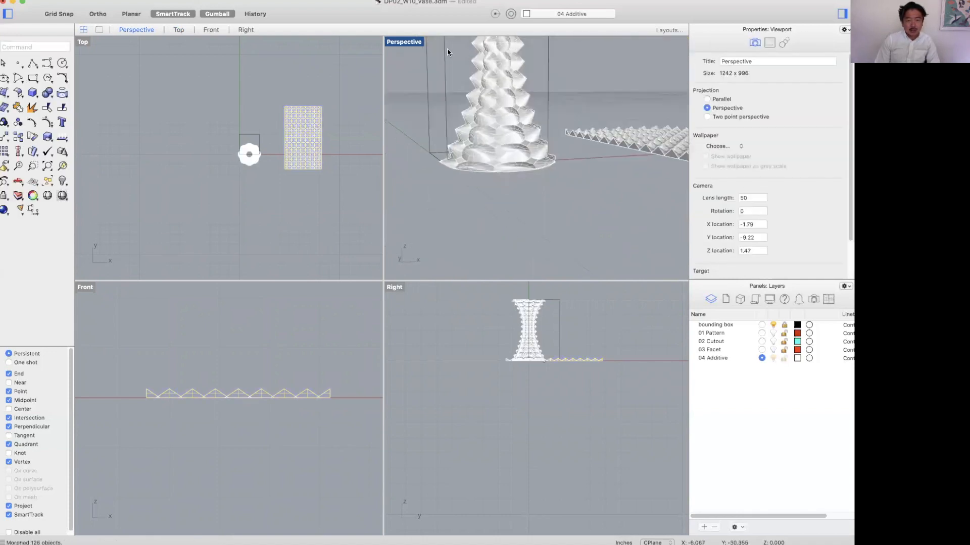
pyautogui.doubleClick(404, 42)
pyautogui.moveTo(476, 156); pyautogui.dragTo(503, 261, button='right')
pyautogui.keyDown('shift'); pyautogui.moveTo(478, 193); pyautogui.dragTo(381, 178, button='right'); pyautogui.keyUp('shift')
pyautogui.scroll(-5, 489, 226)
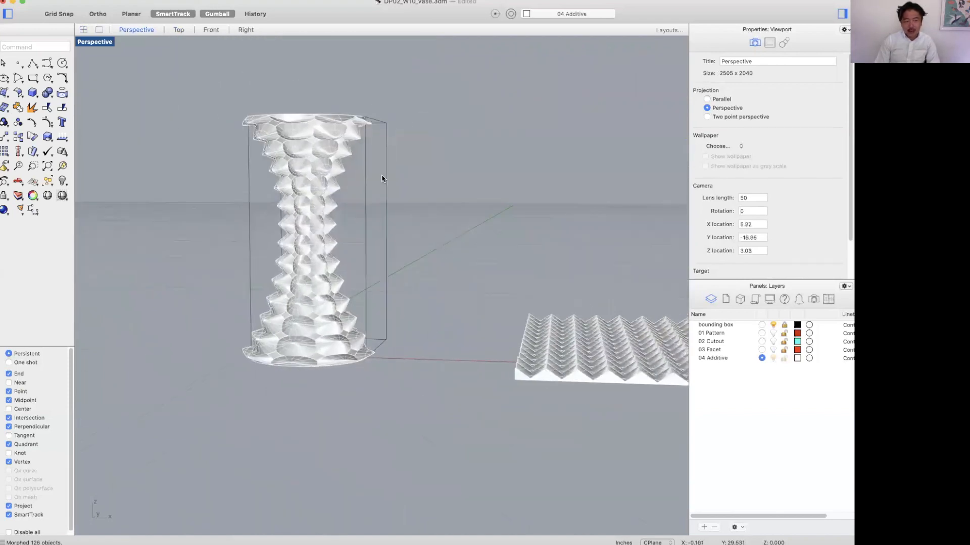
pyautogui.click(84, 43)
pyautogui.click(142, 233)
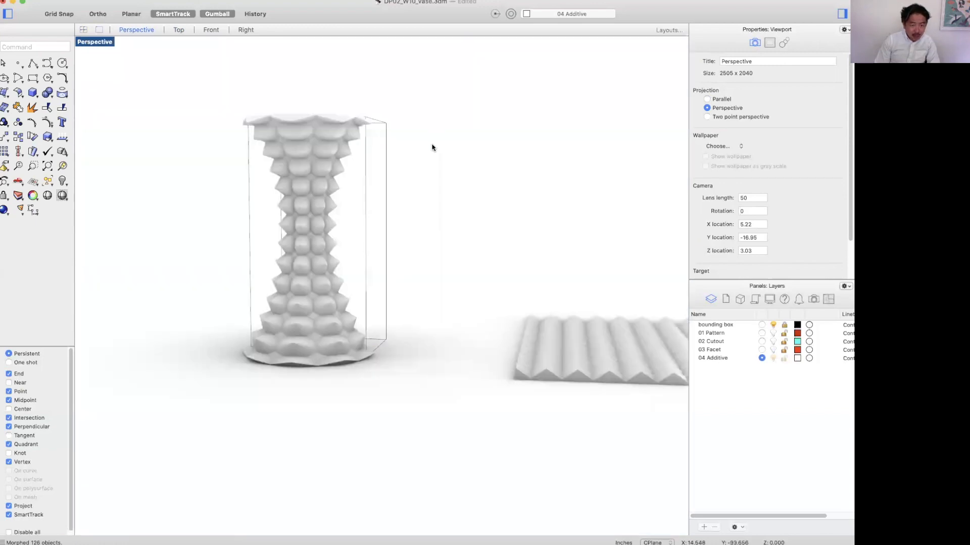
# Delete the smooth vase surface underneath the flowed cones
pyautogui.moveTo(431, 147); pyautogui.dragTo(293, 118, button='right')
pyautogui.scroll(5, 288, 130)
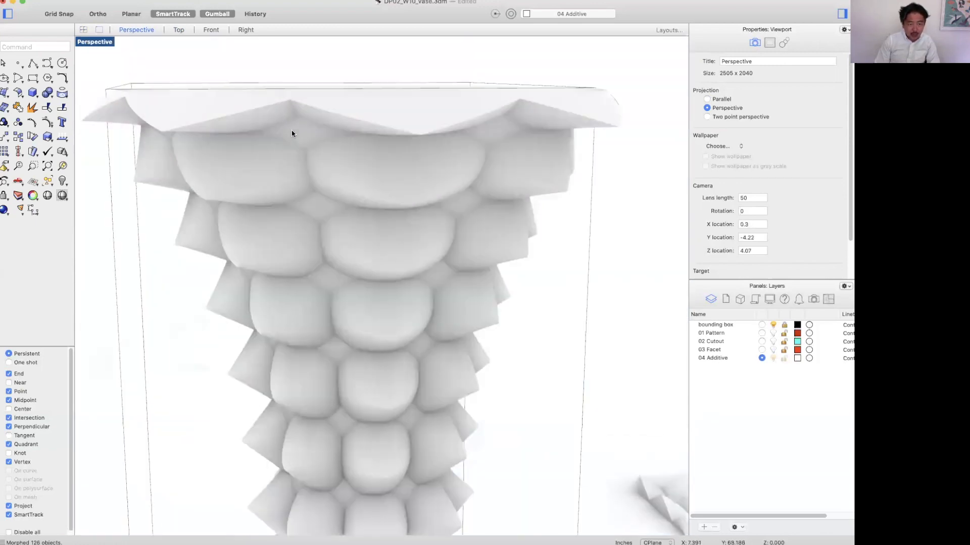
pyautogui.click(302, 134)
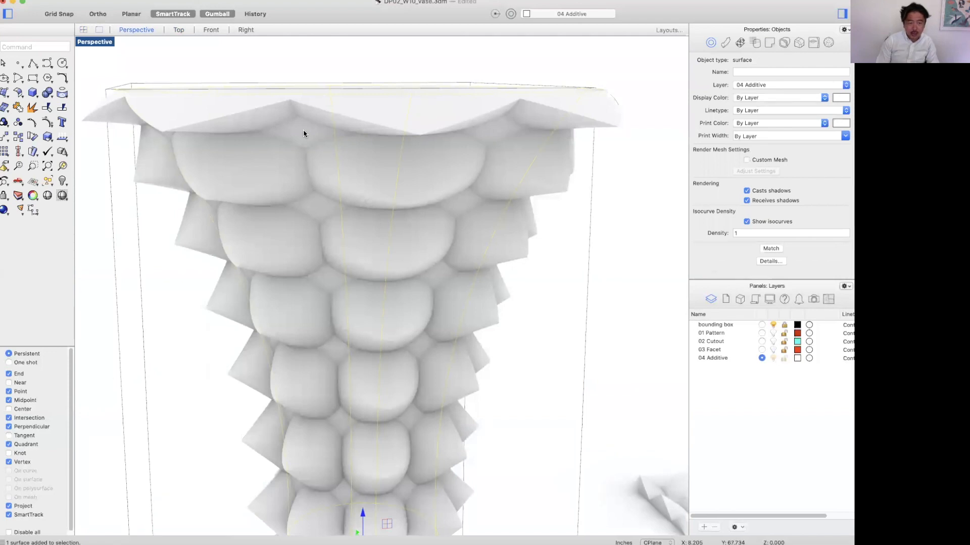
pyautogui.press('Delete')
# Delete the topmost ring of cones from the vase
pyautogui.scroll(-5, 426, 173)
pyautogui.moveTo(426, 173)
pyautogui.mouseDown(button='right')
pyautogui.moveTo(395, 238)
pyautogui.moveTo(418, 163)
pyautogui.mouseUp(button='right')
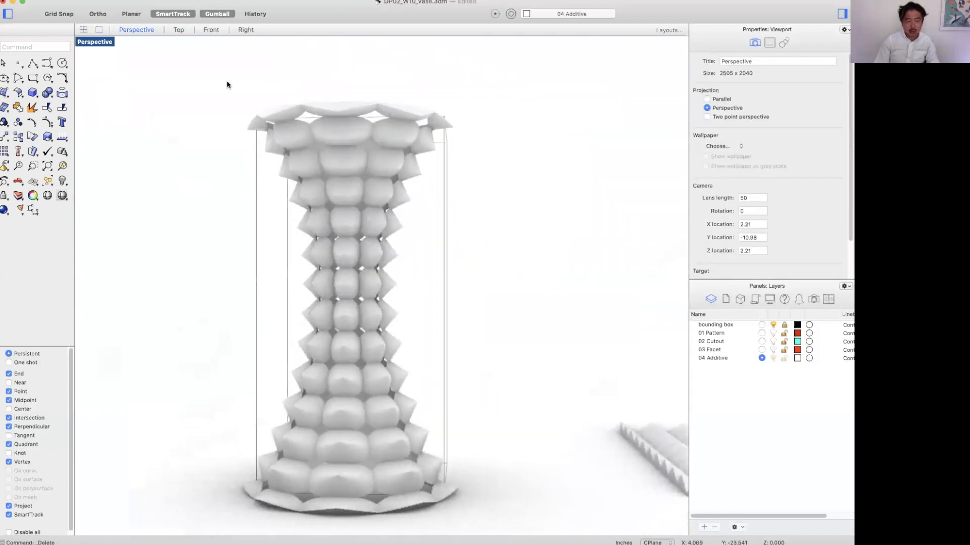
pyautogui.moveTo(264, 99); pyautogui.dragTo(264, 102, button='right')
pyautogui.moveTo(179, 84); pyautogui.dragTo(485, 141)
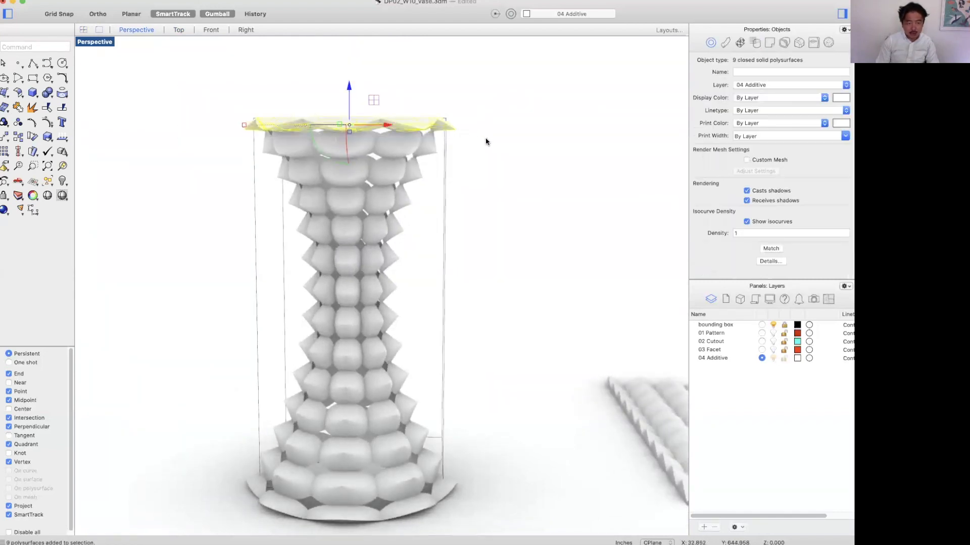
pyautogui.press('Delete')
# Hide the flat cone tile together with its planar base surface
pyautogui.moveTo(505, 210); pyautogui.dragTo(486, 282, button='right')
pyautogui.scroll(-8, 440, 278)
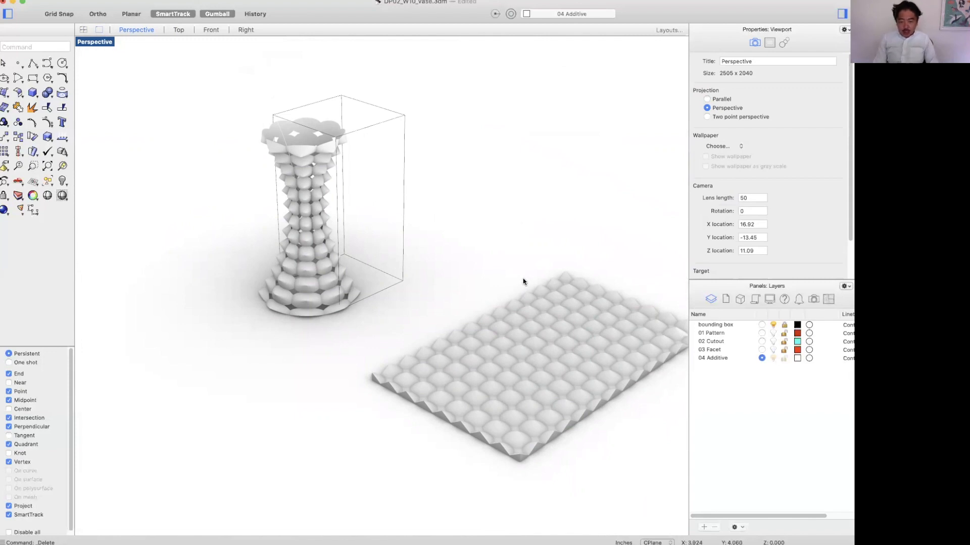
pyautogui.moveTo(584, 277); pyautogui.dragTo(583, 198, button='right')
pyautogui.moveTo(561, 135); pyautogui.dragTo(272, 386)
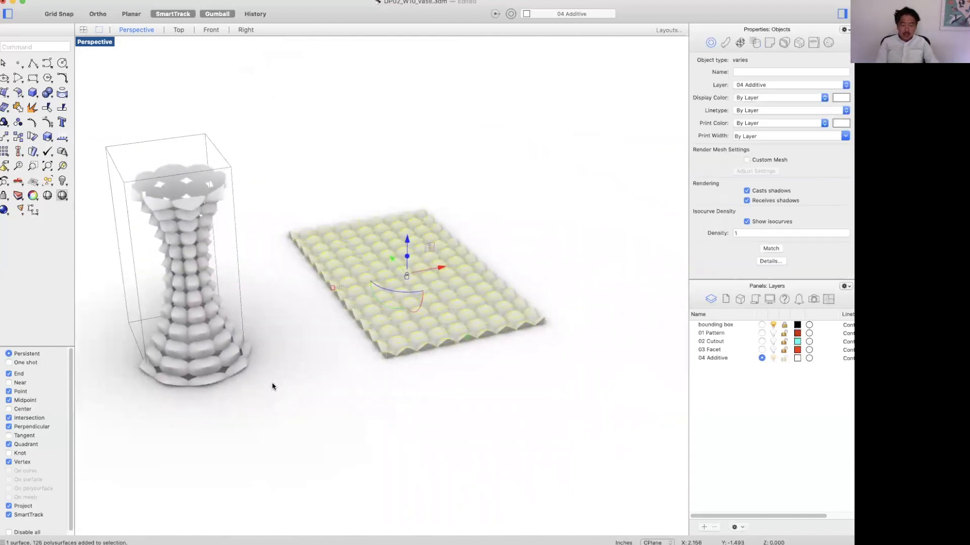
pyautogui.press('super+h')
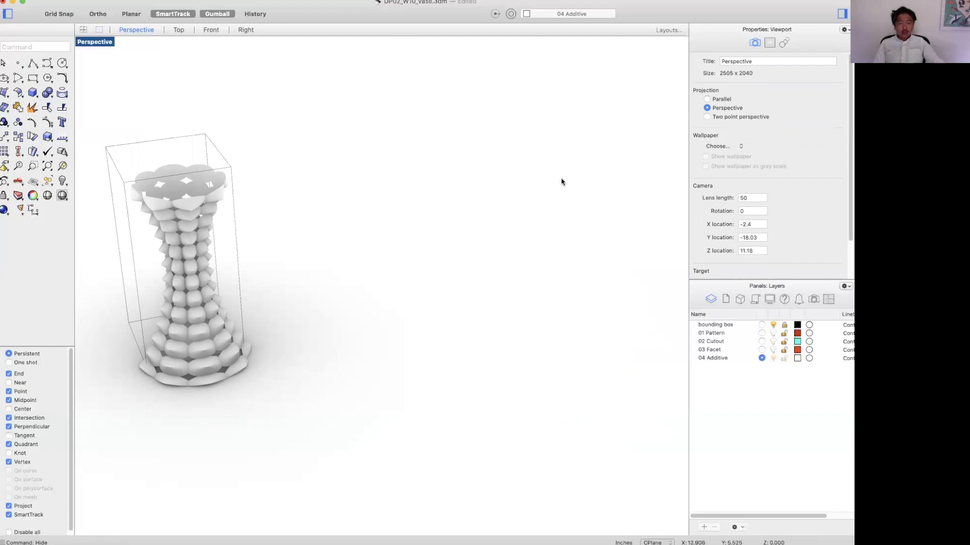
# Zoom the Perspective view to the selected vase and examine its cone pattern from another side
pyautogui.moveTo(558, 200); pyautogui.dragTo(498, 206, button='right')
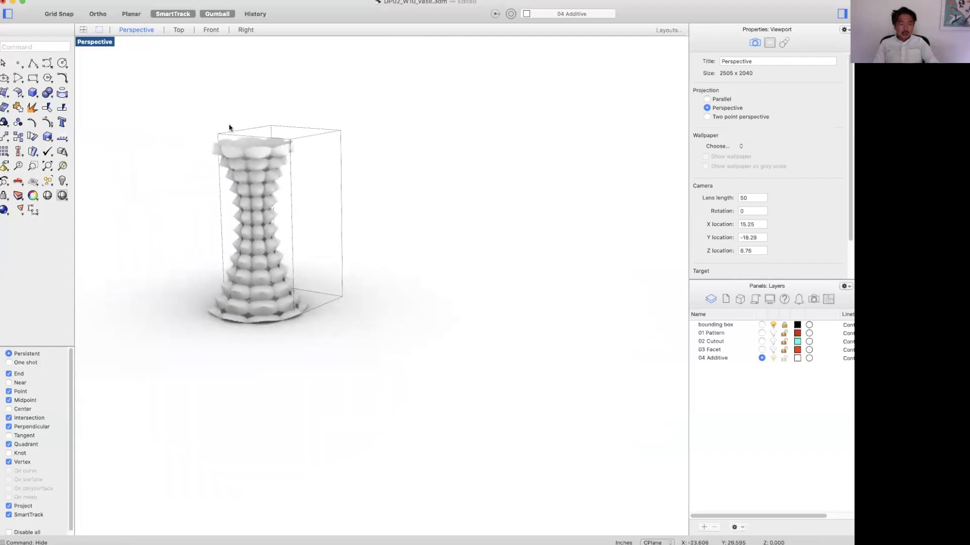
pyautogui.moveTo(163, 115); pyautogui.dragTo(339, 380)
pyautogui.write('zs')
pyautogui.press('Return')
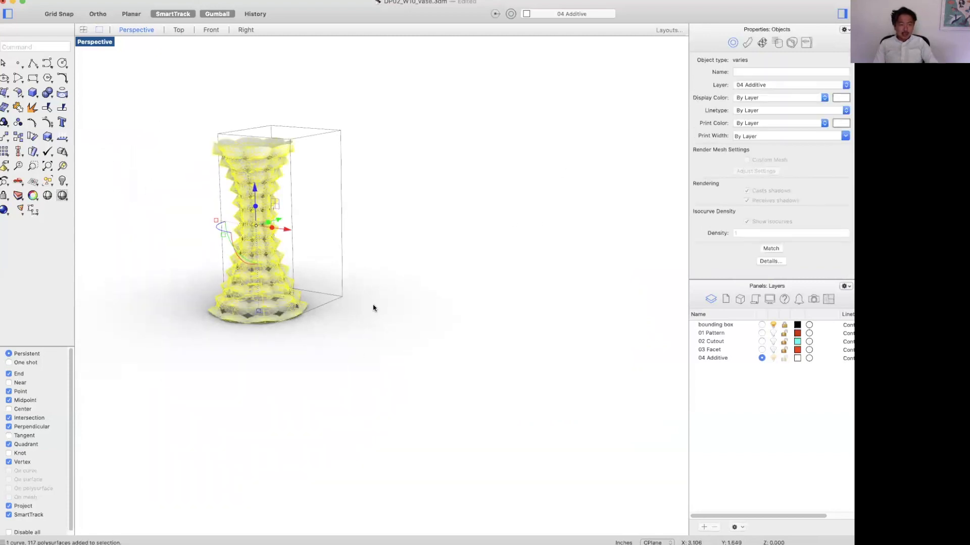
pyautogui.click(519, 292)
pyautogui.moveTo(519, 292); pyautogui.dragTo(580, 296, button='right')
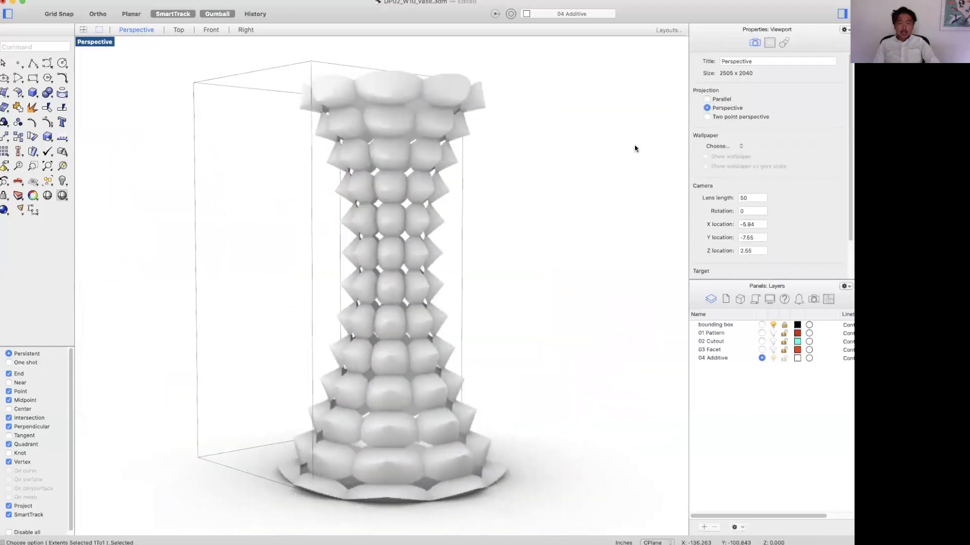